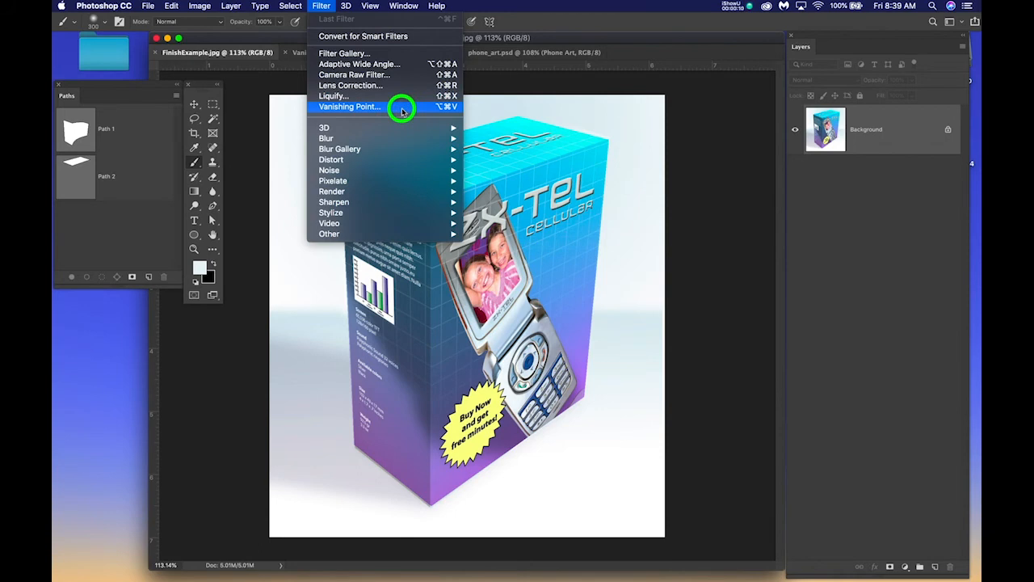
Examine the finished ZX-Tel box artwork in FinishExample.jpg at a closer zoom.
left_click(657, 238)
left_click_drag(477, 315, 493, 291)
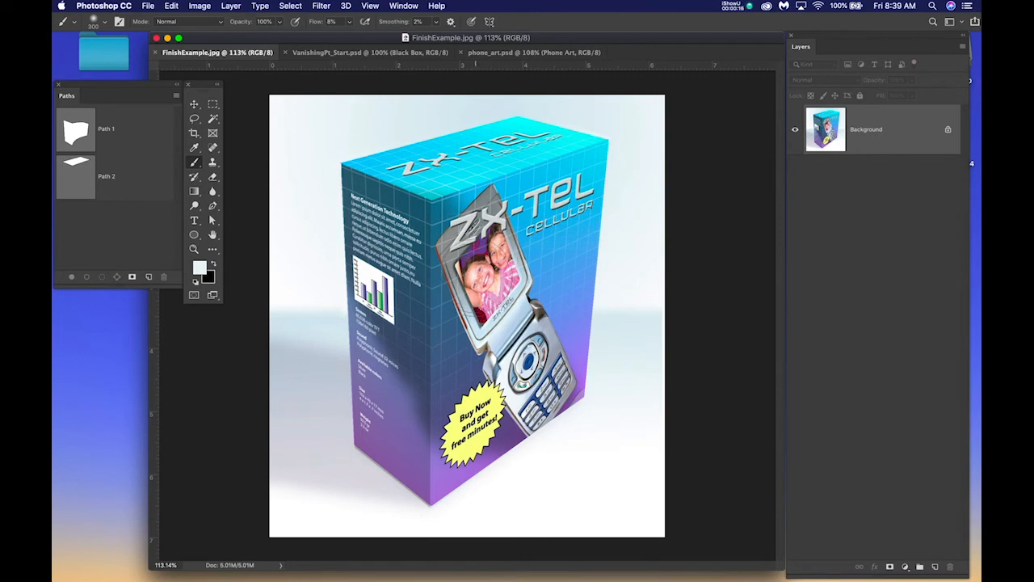
left_click(897, 137)
scroll(477, 234, "up", 2)
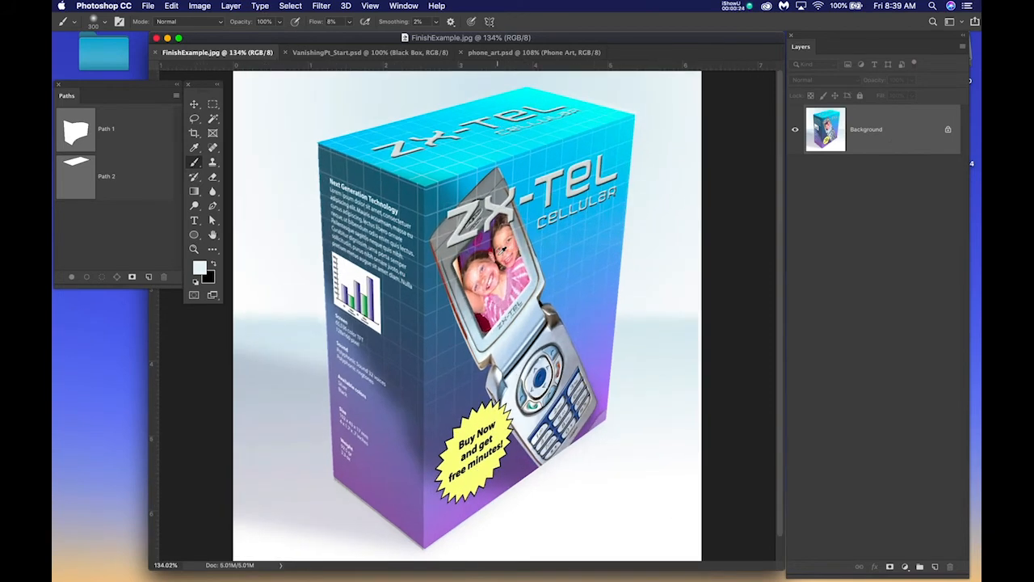
scroll(501, 251, "up", 1)
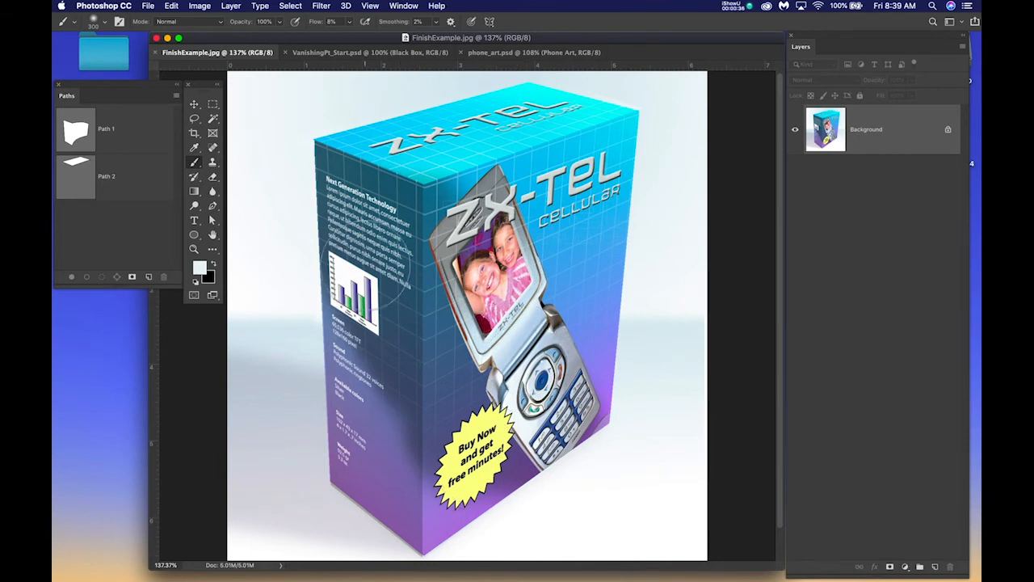
Switch to Finder and review side box copy.ai, special offer.ai and ZX-Tel logo.ai in the VanishingPointAssets folder.
left_click_drag(1033, 90, 376, 31)
left_click(370, 75)
left_click(369, 95)
left_click(371, 119)
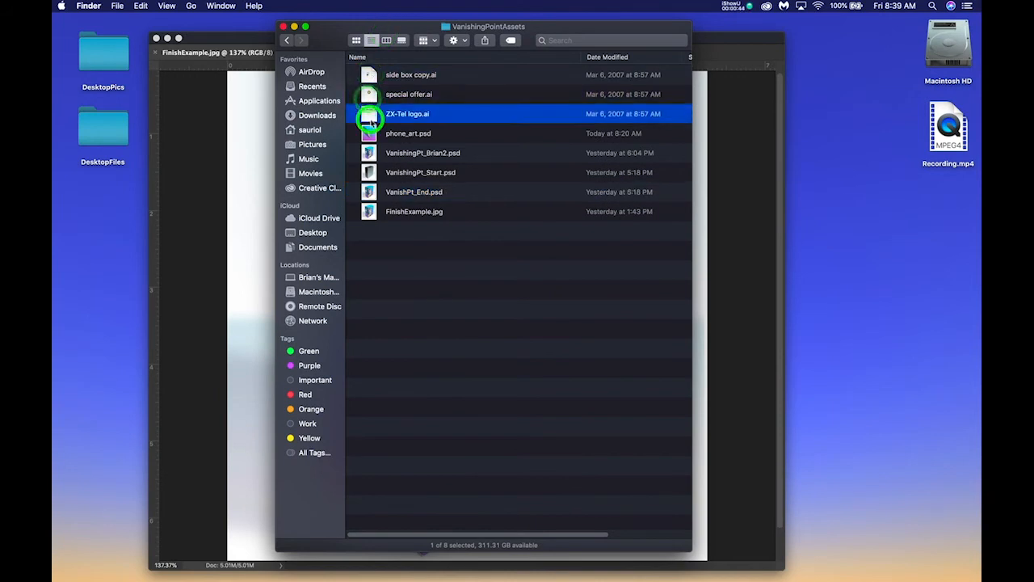
left_click(368, 74)
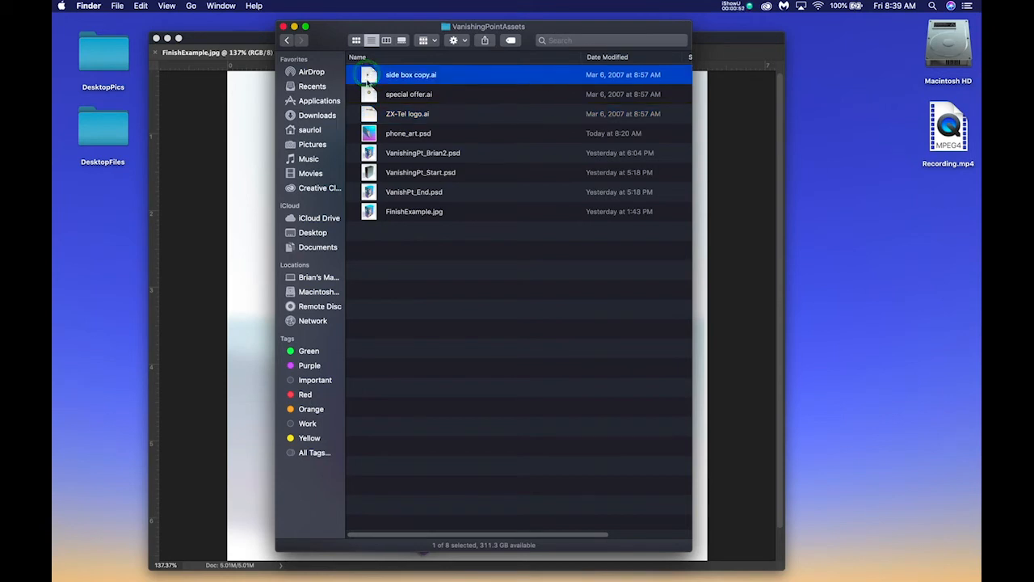
left_click(368, 97)
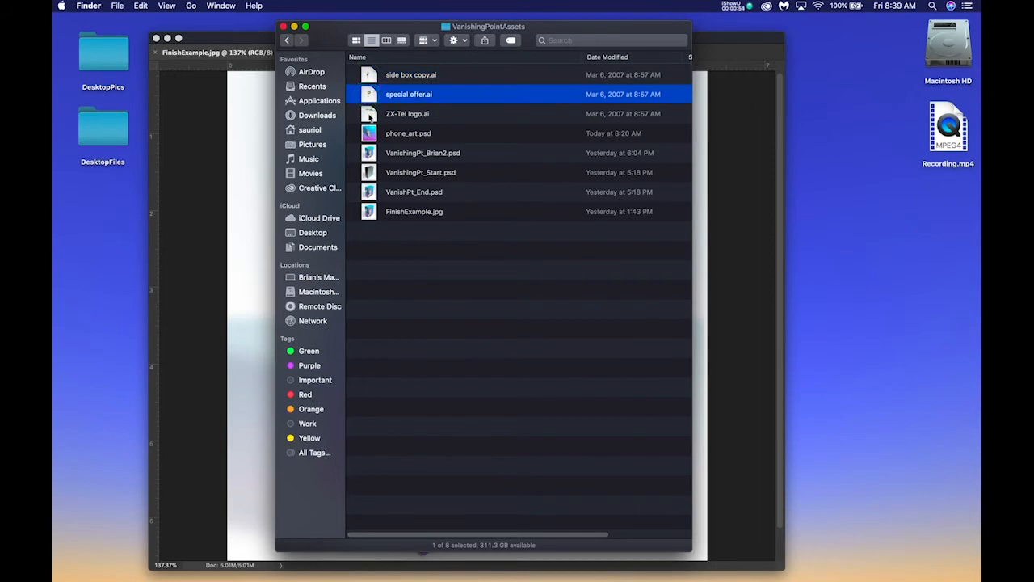
left_click(369, 113)
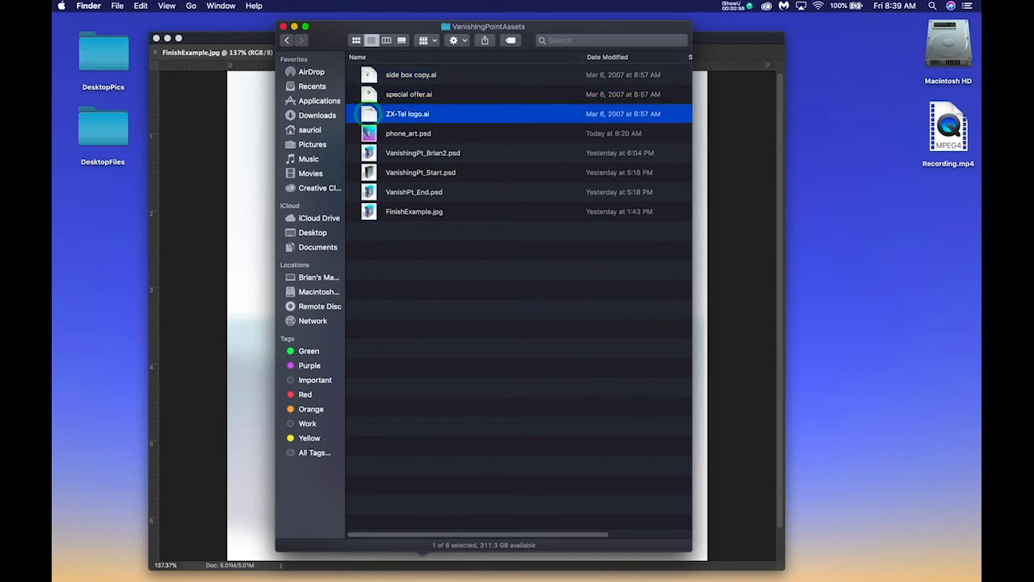
Switch to Illustrator, view the side box copy, special offer and ZX-Tel logo documents, and minimize their window.
mouse_move(55, 542)
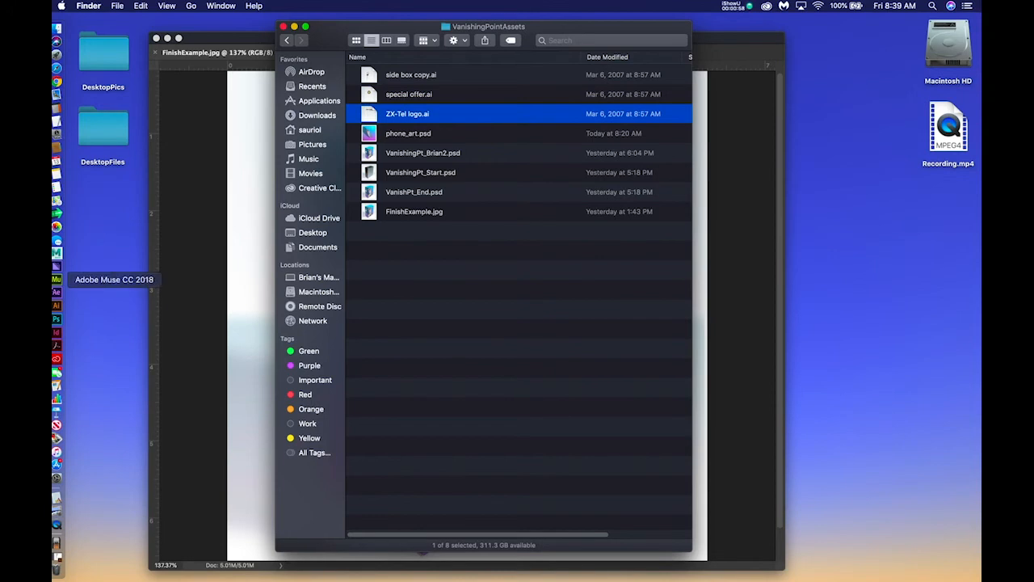
left_click(55, 305)
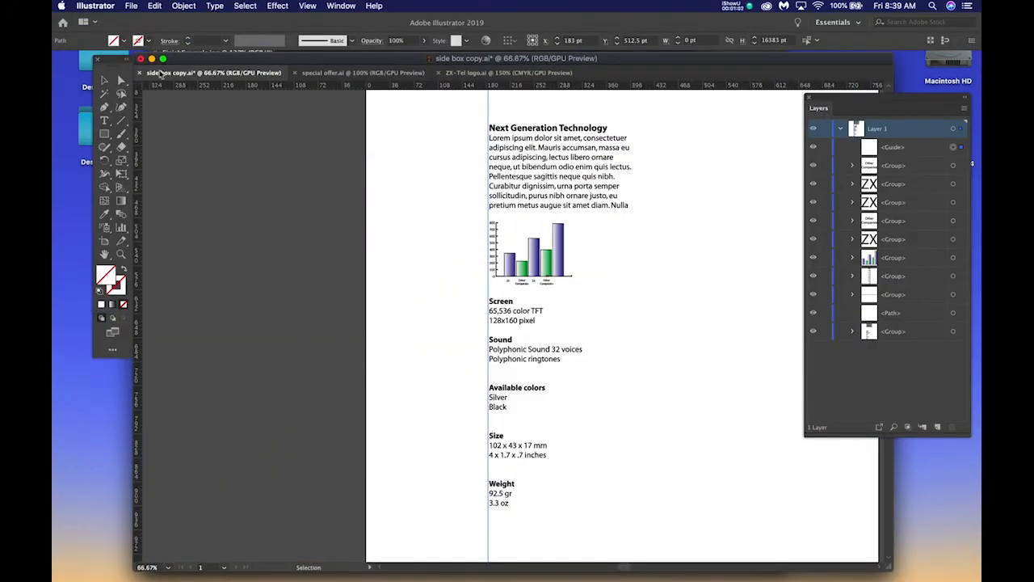
left_click(323, 73)
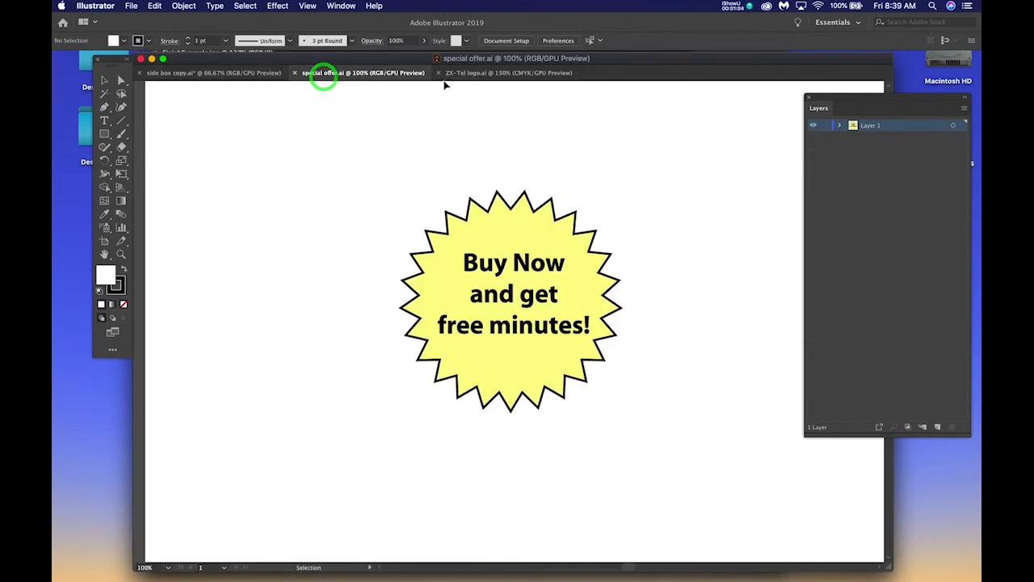
left_click(461, 73)
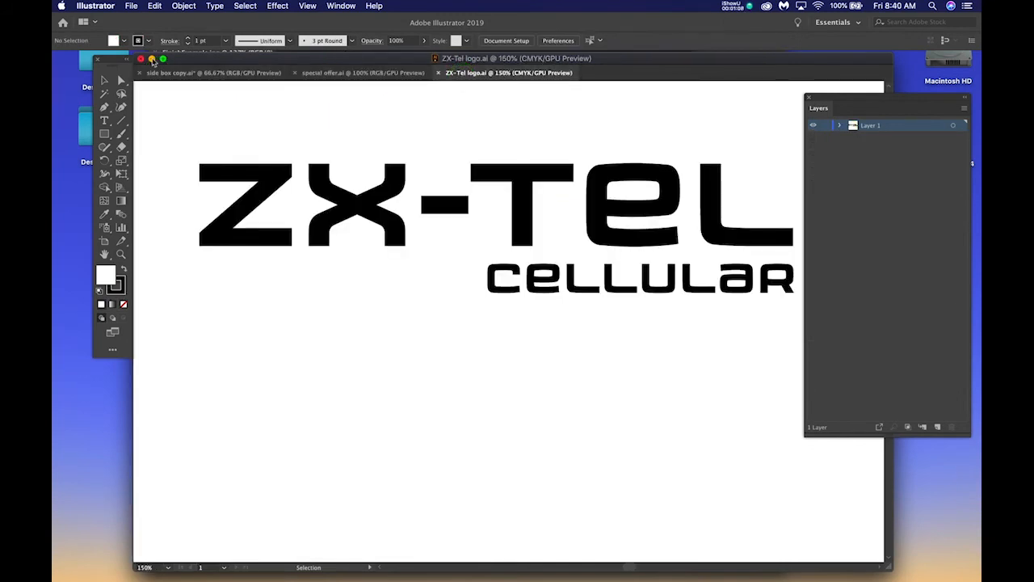
left_click(152, 60)
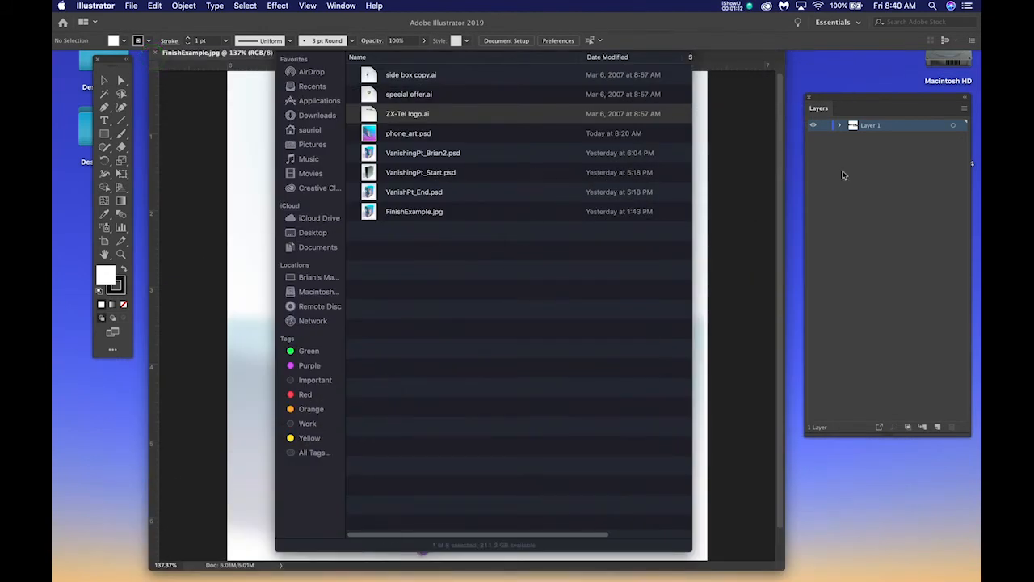
Set Illustrator's layer row size to Large and minimize the document window again.
left_click_drag(913, 100, 898, 95)
left_click(950, 108)
left_click(877, 373)
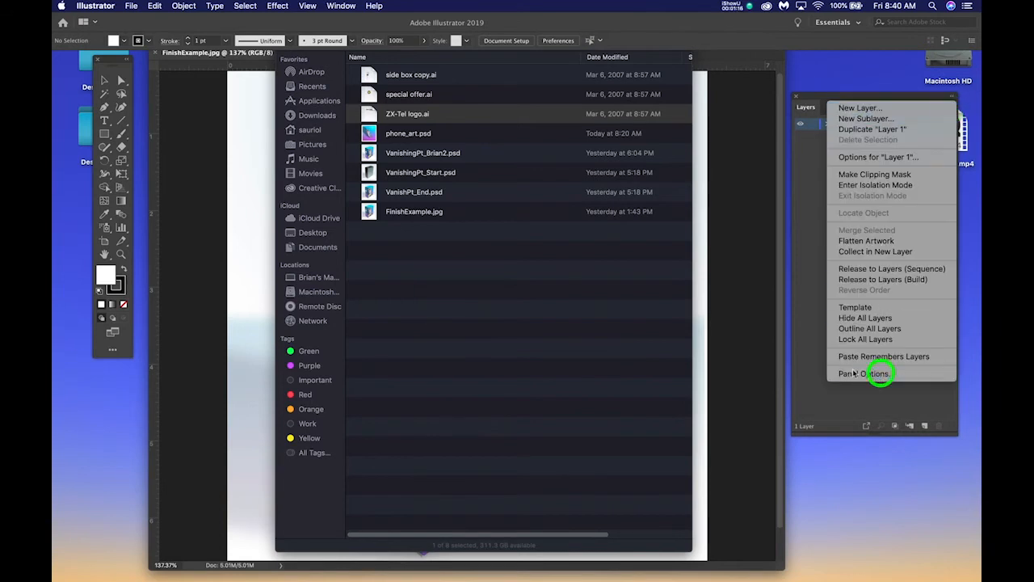
left_click(453, 266)
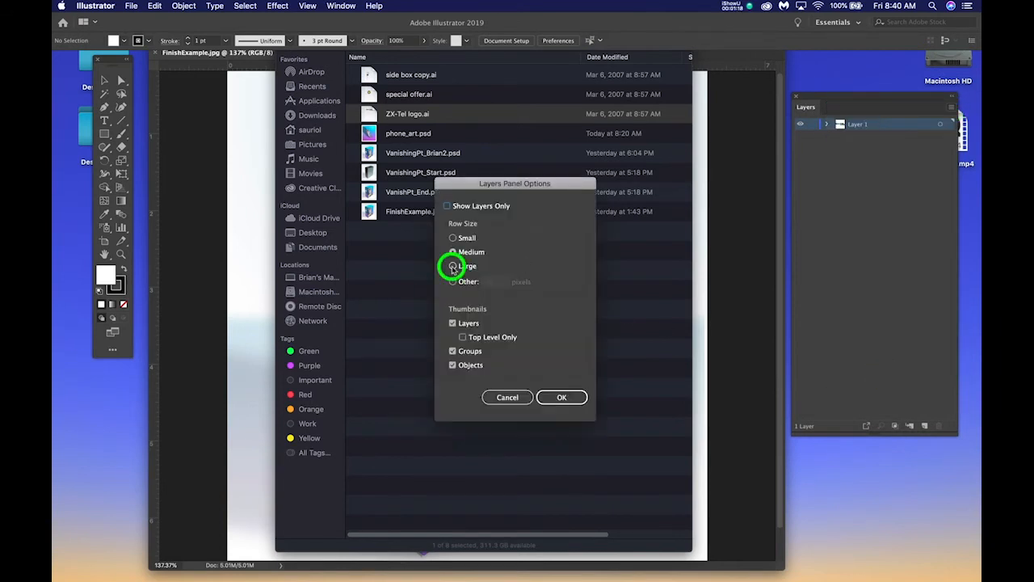
left_click(571, 396)
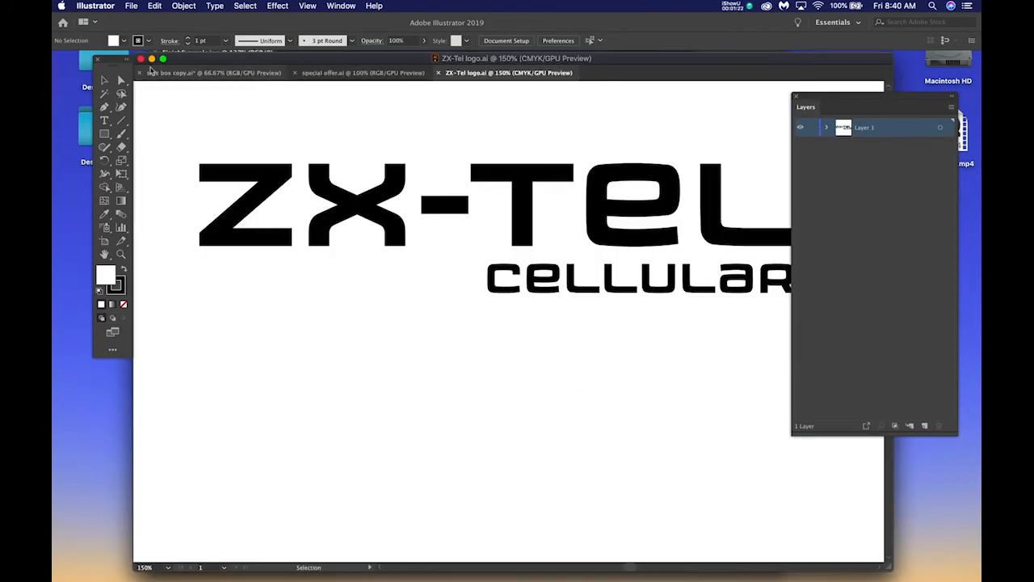
left_click(153, 59)
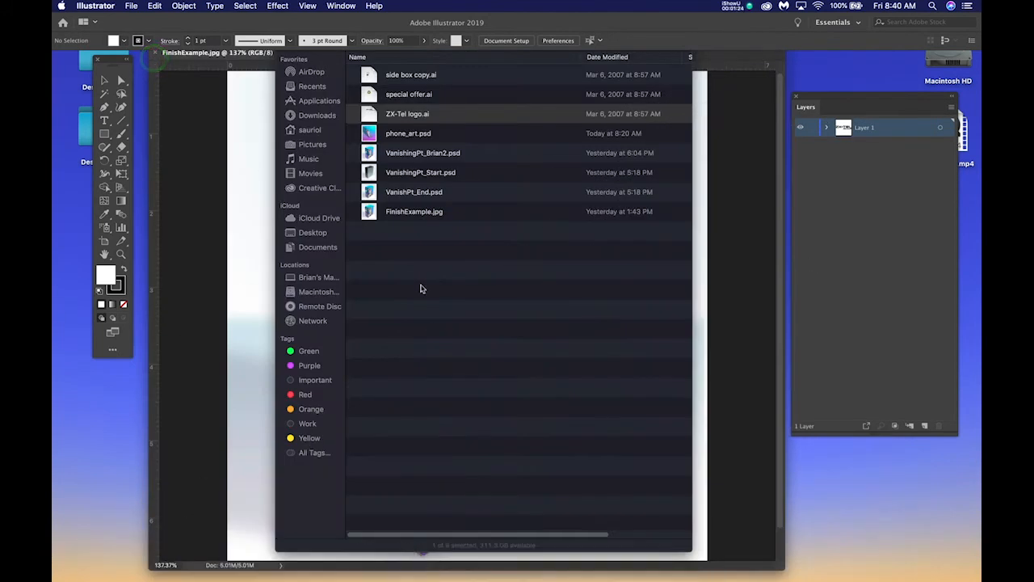
Return to Finder and point out phone_art.psd, VanishingPt_Start.psd and FinishExample.jpg among the assets.
left_click(420, 287)
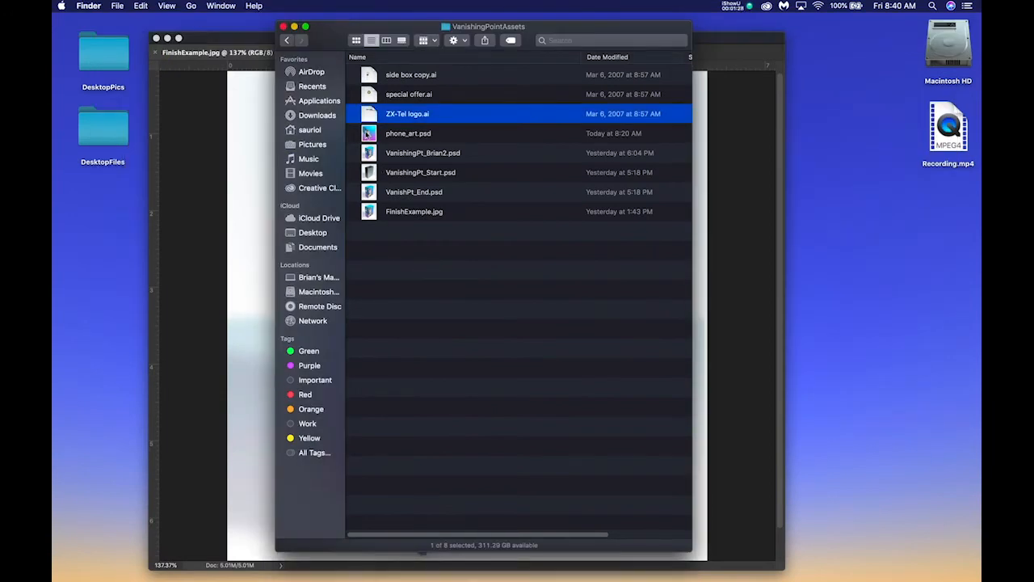
left_click(367, 134)
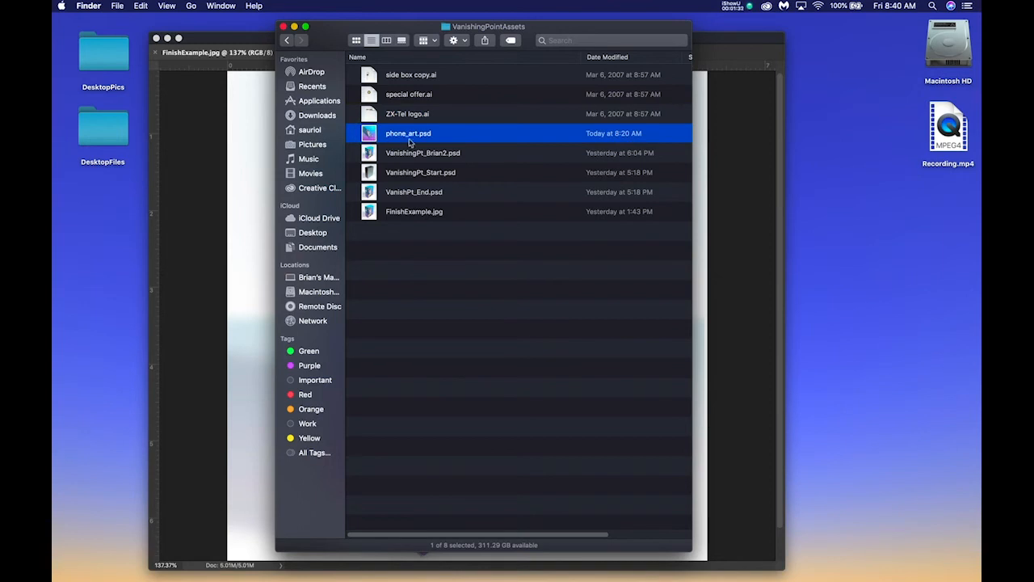
left_click(371, 172)
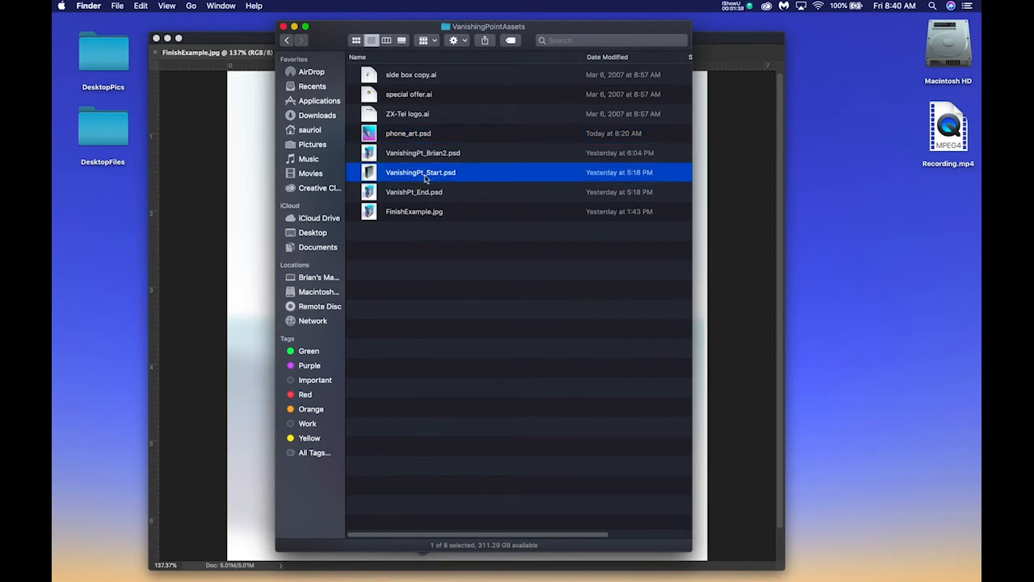
left_click(370, 214)
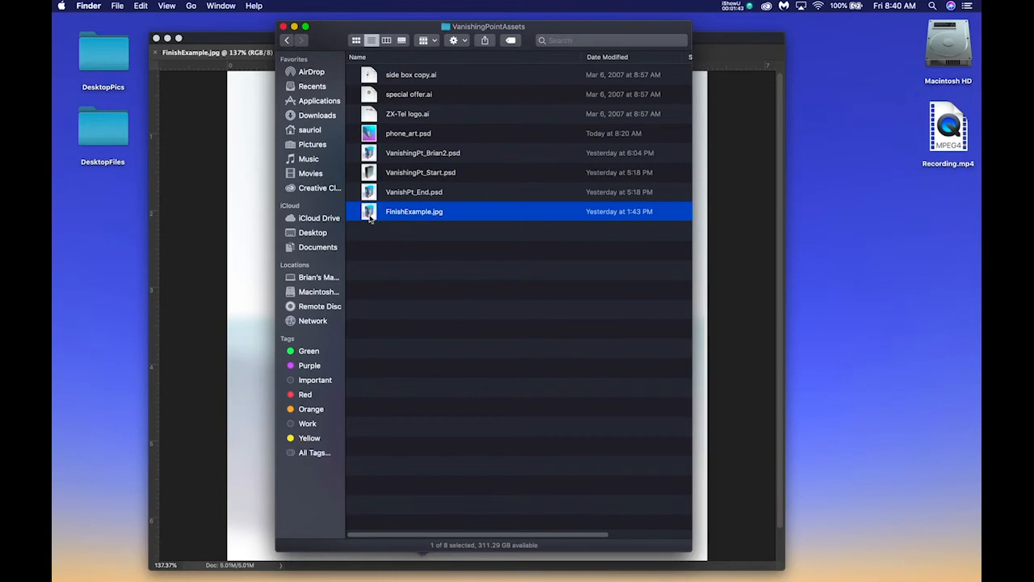
Switch to Photoshop and compare the open FinishExample.jpg, VanishingPt_Start.psd and phone_art.psd documents.
left_click(248, 40)
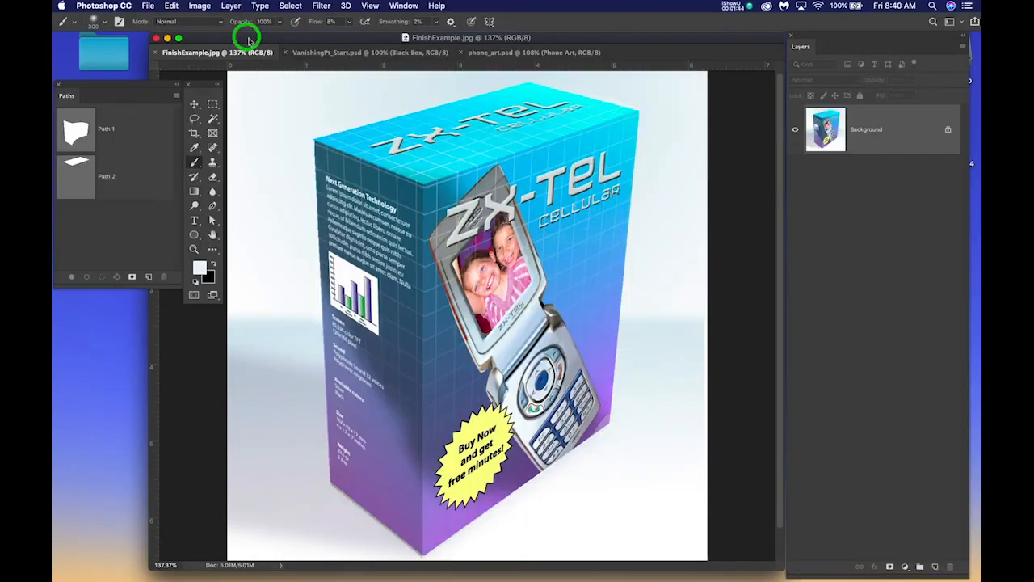
left_click(194, 51)
left_click(324, 55)
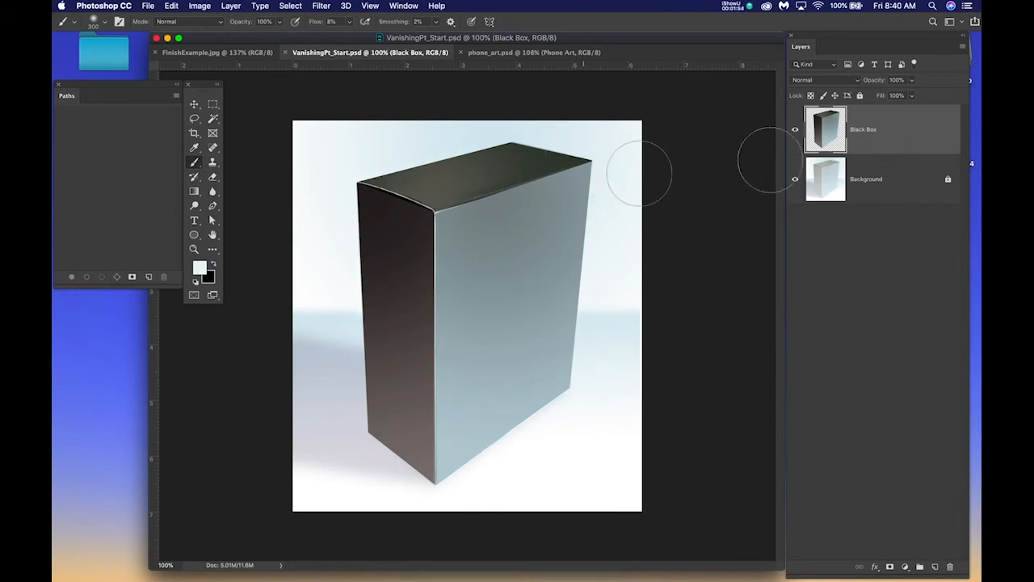
left_click(484, 54)
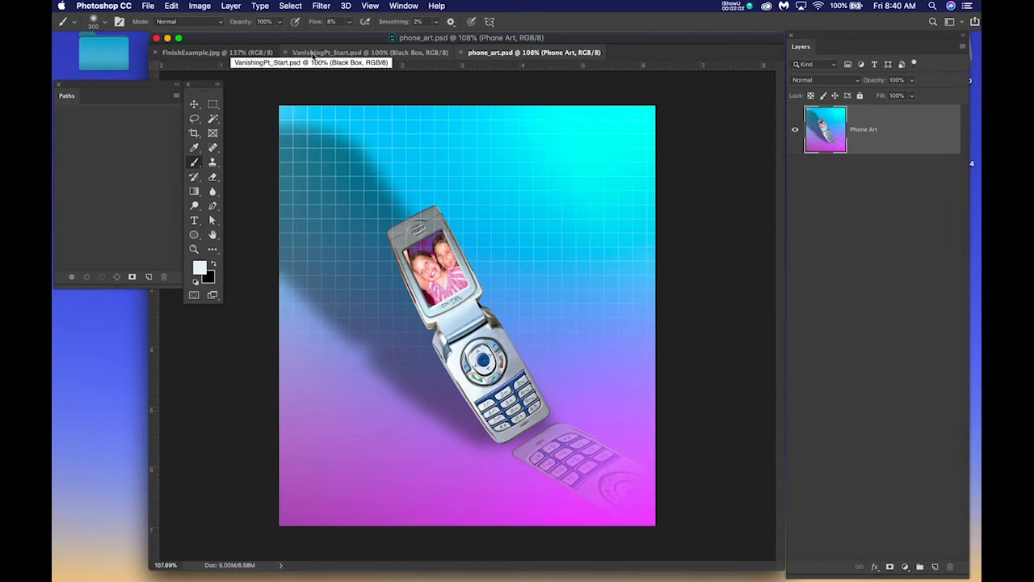
left_click(312, 53)
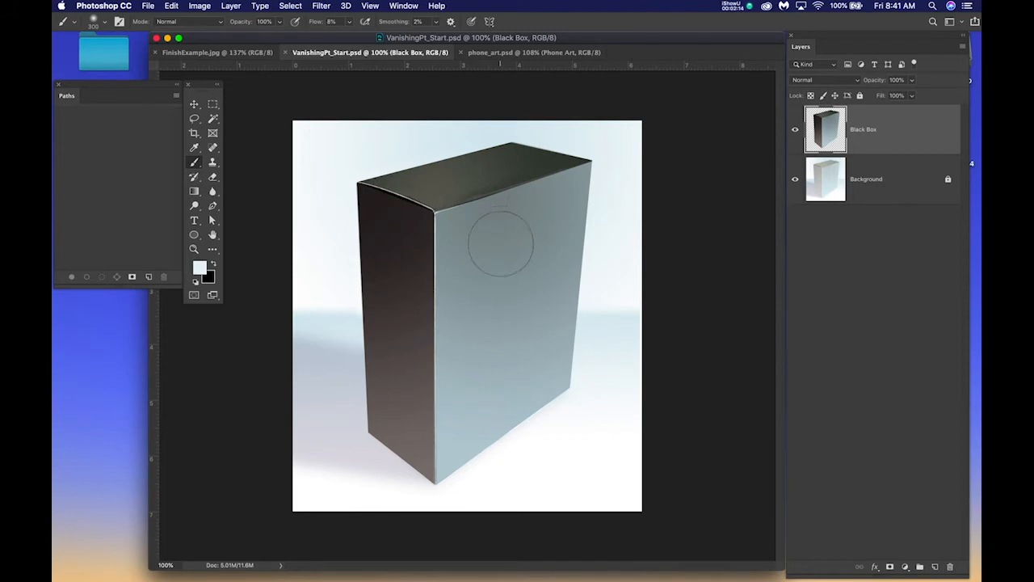
Delete Path 1 and Path 2 from FinishExample.jpg and save the file.
left_click(192, 52)
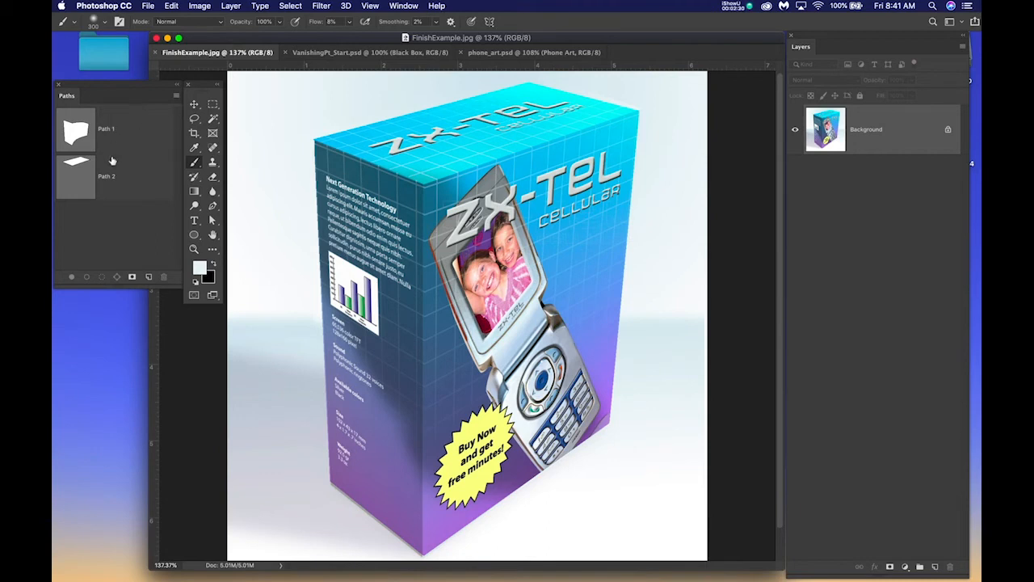
left_click_drag(132, 178, 163, 277)
left_click_drag(138, 147, 163, 277)
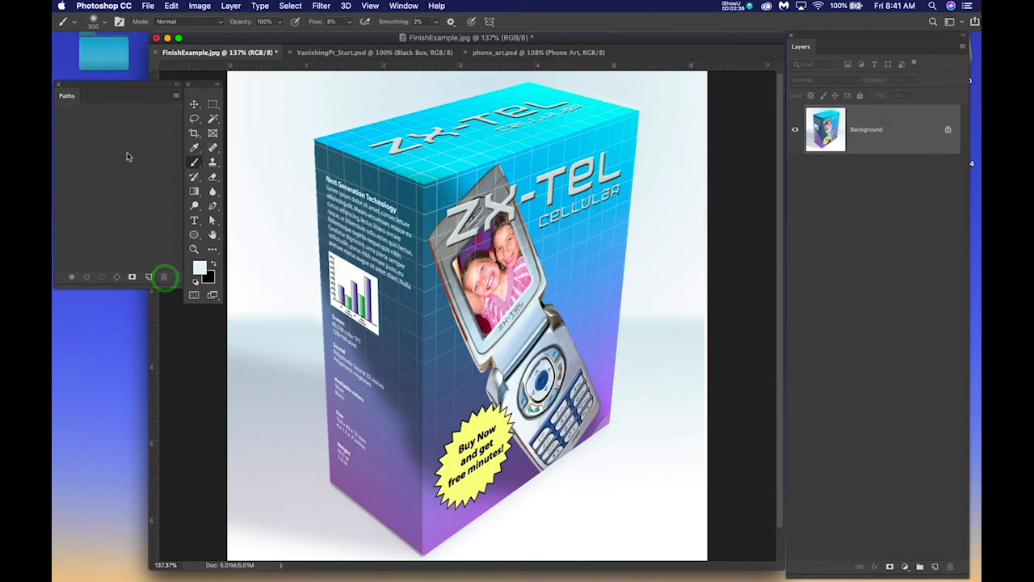
key("super+s")
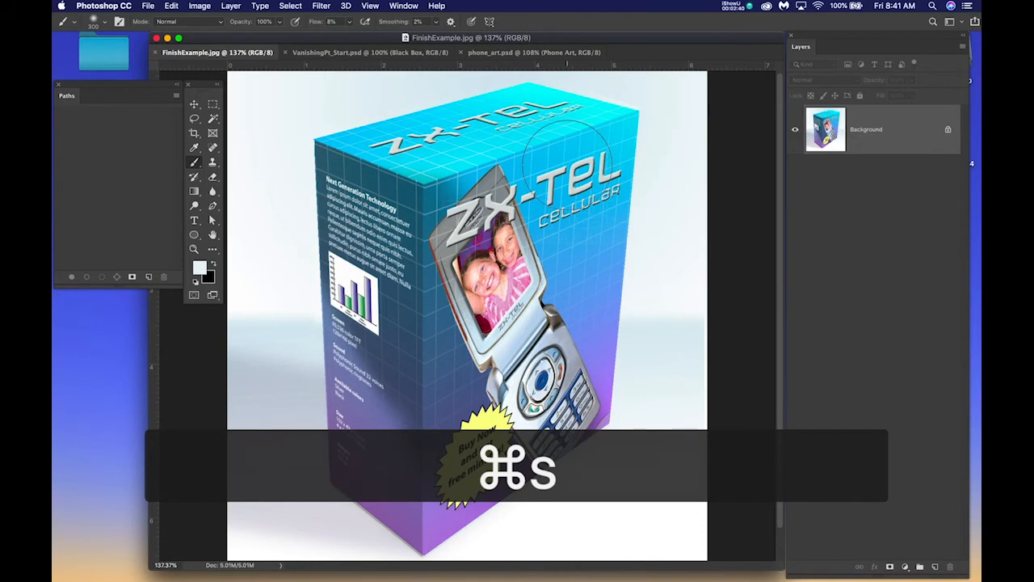
Bring VanishingPt_Start.psd forward in Photoshop, switch to Finder, and open FinishExample.jpg with Preview.
left_click(319, 52)
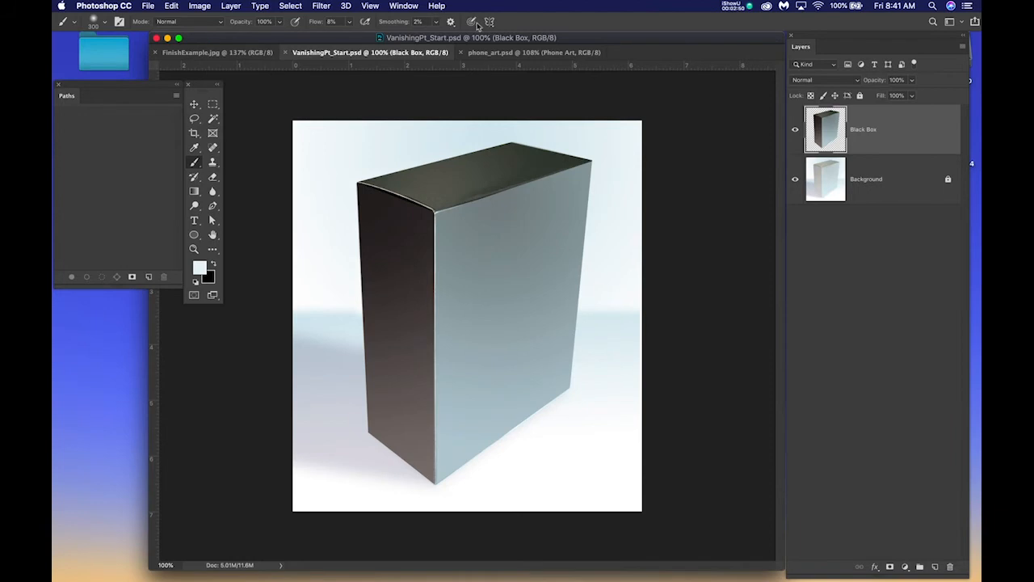
left_click(123, 317)
left_click(395, 26)
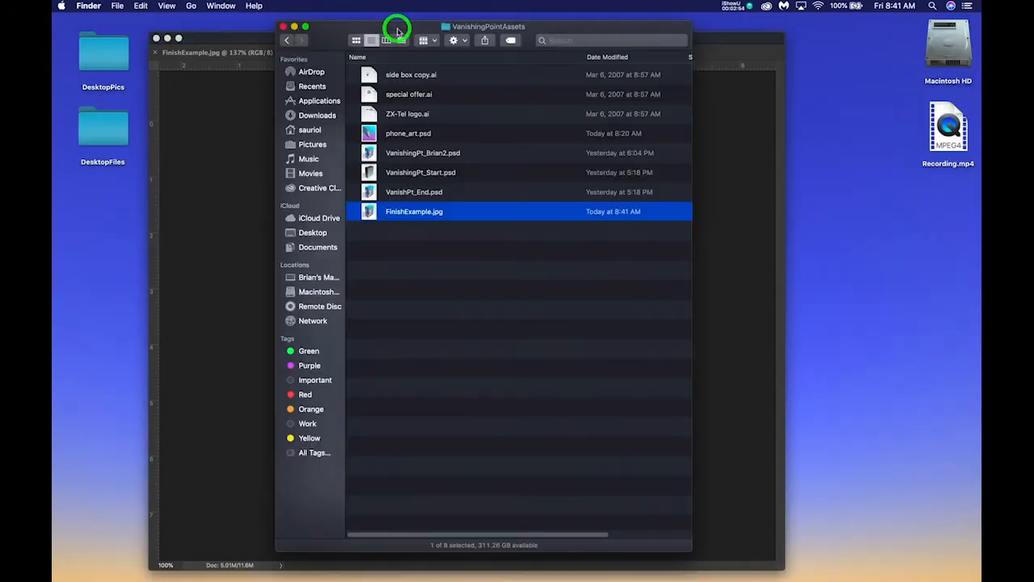
left_click(369, 213)
left_click(388, 248)
left_click(372, 212)
right_click(369, 214)
mouse_move(412, 228)
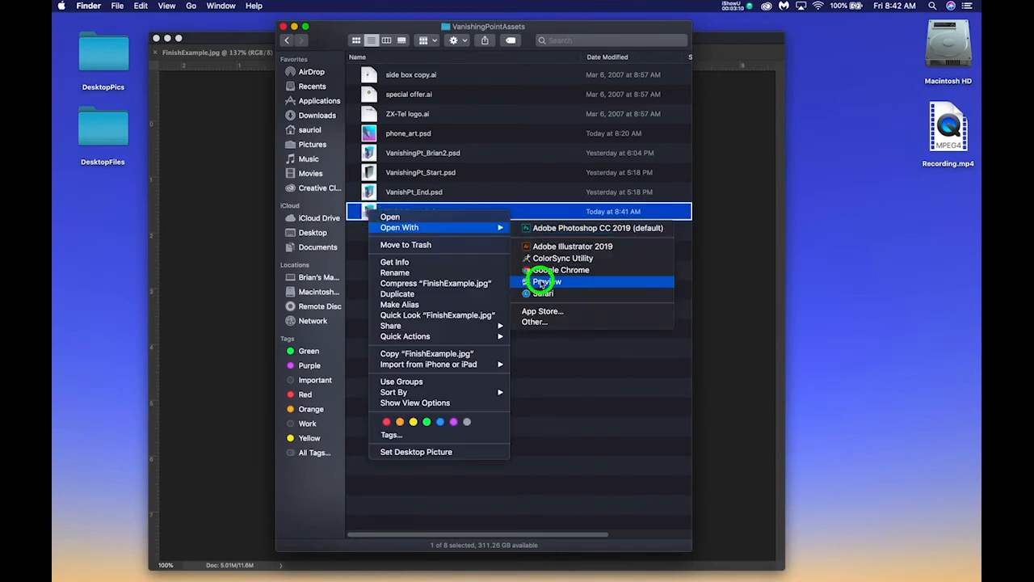
left_click(541, 282)
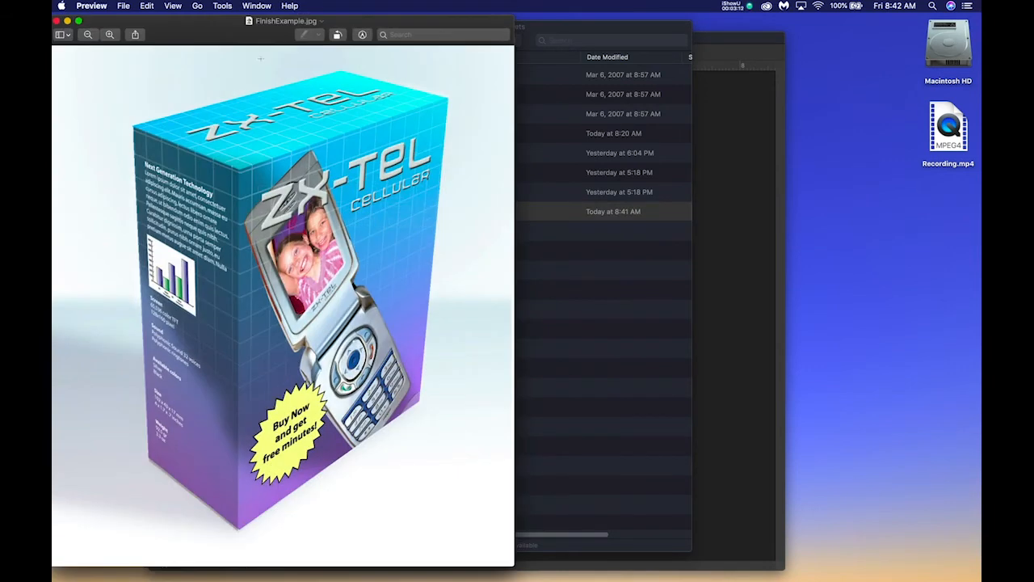
Move the FinishExample.jpg preview window over the middle of the Photoshop window.
left_click_drag(205, 25, 411, 28)
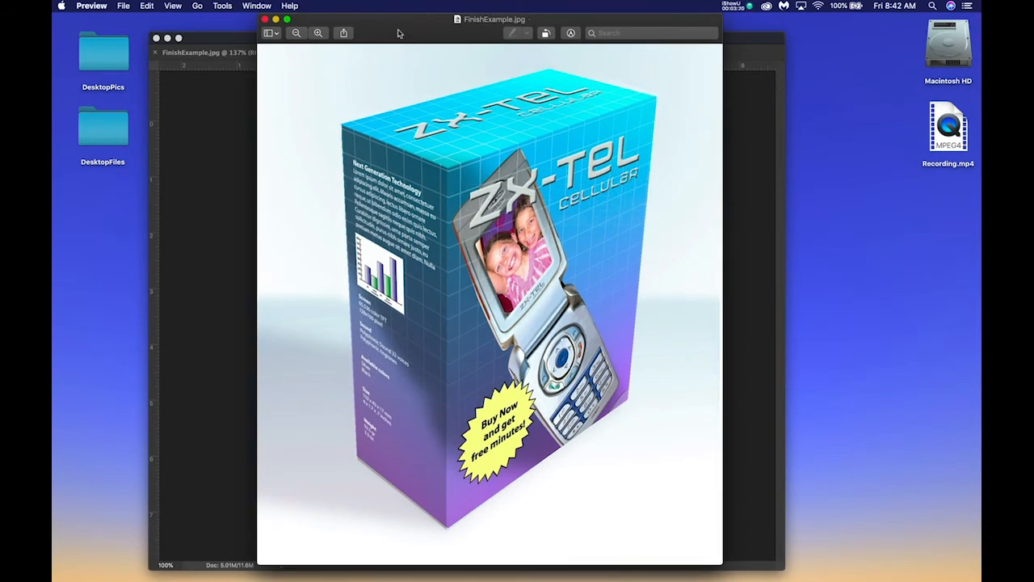
left_click(385, 33)
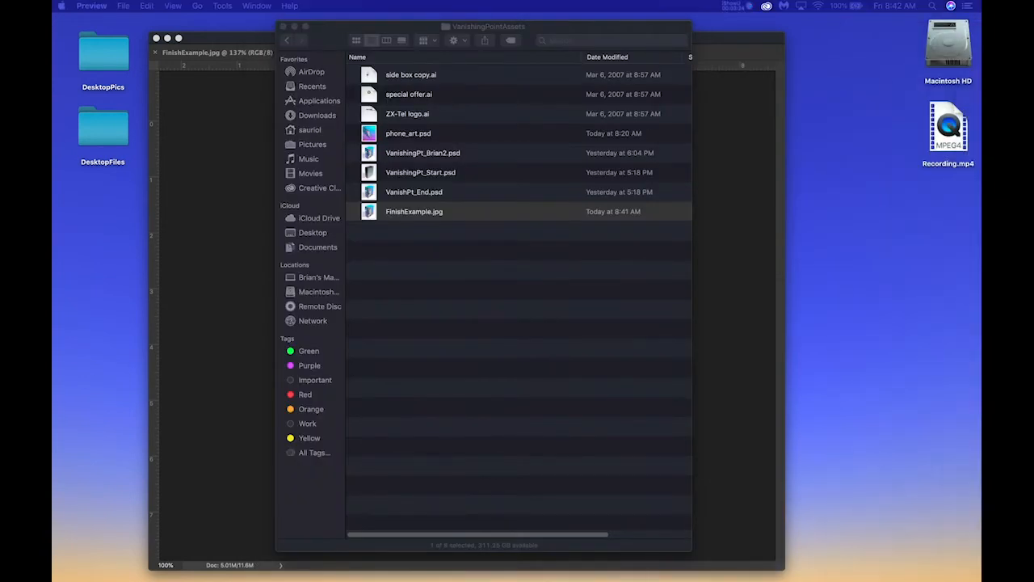
left_click_drag(981, 105, 379, 1)
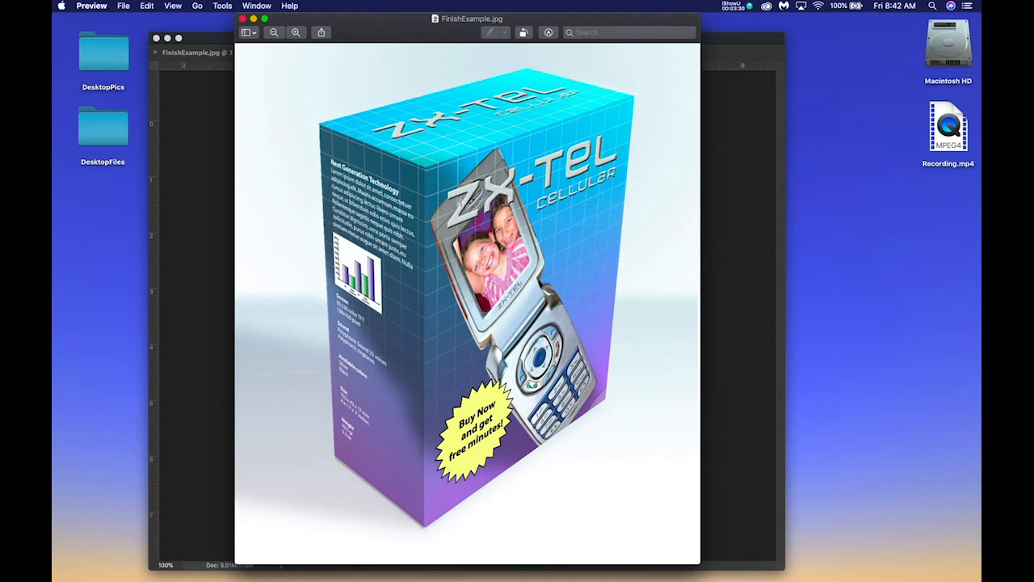
left_click_drag(381, 36, 427, 32)
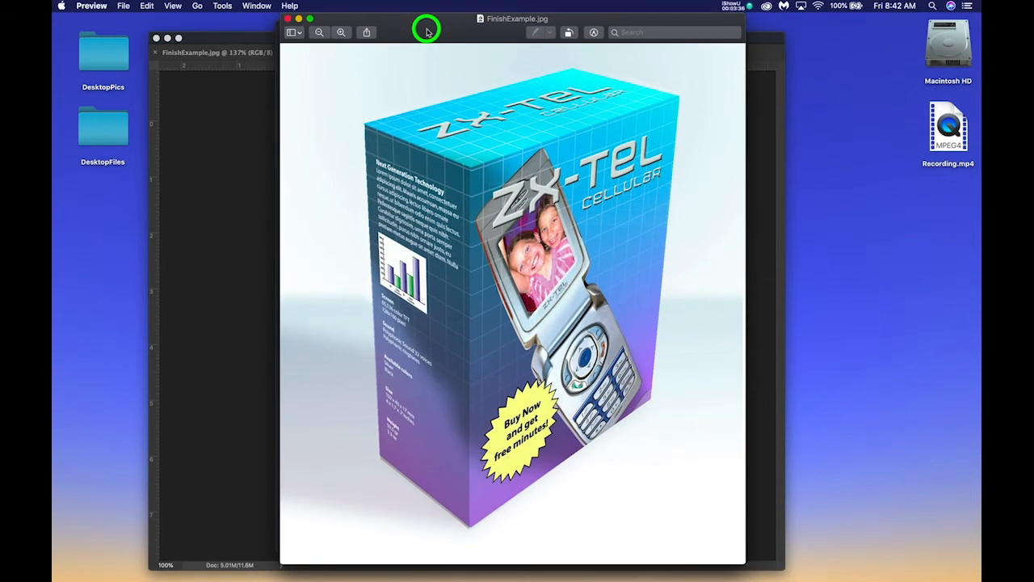
Move the FinishExample.jpg preview and the Finder window out of the workspace, and switch to Photoshop with VanishingPt_Start.psd.
left_click_drag(427, 32, 421, 34)
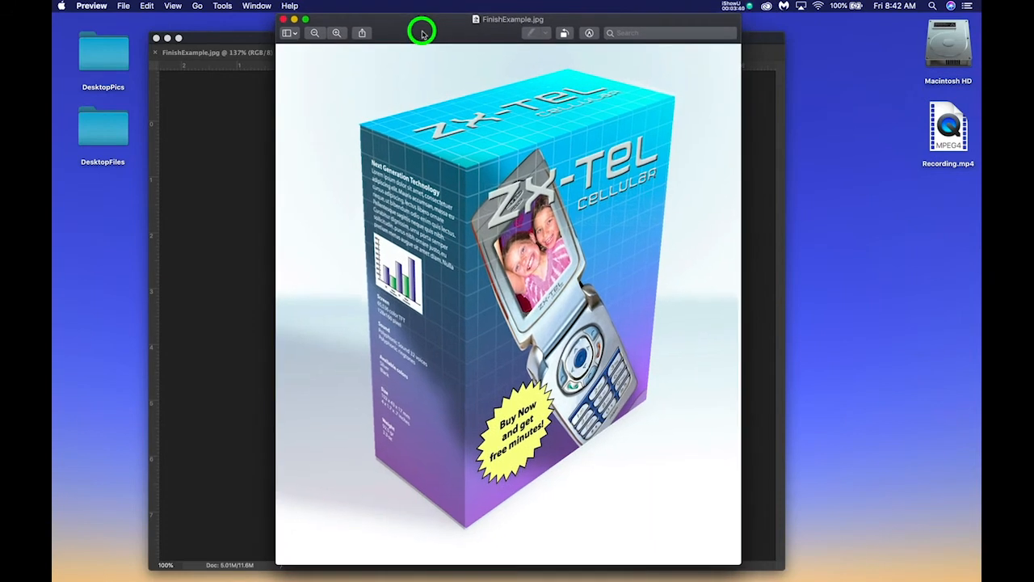
left_click_drag(422, 34, 421, 34)
left_click_drag(408, 31, 982, 27)
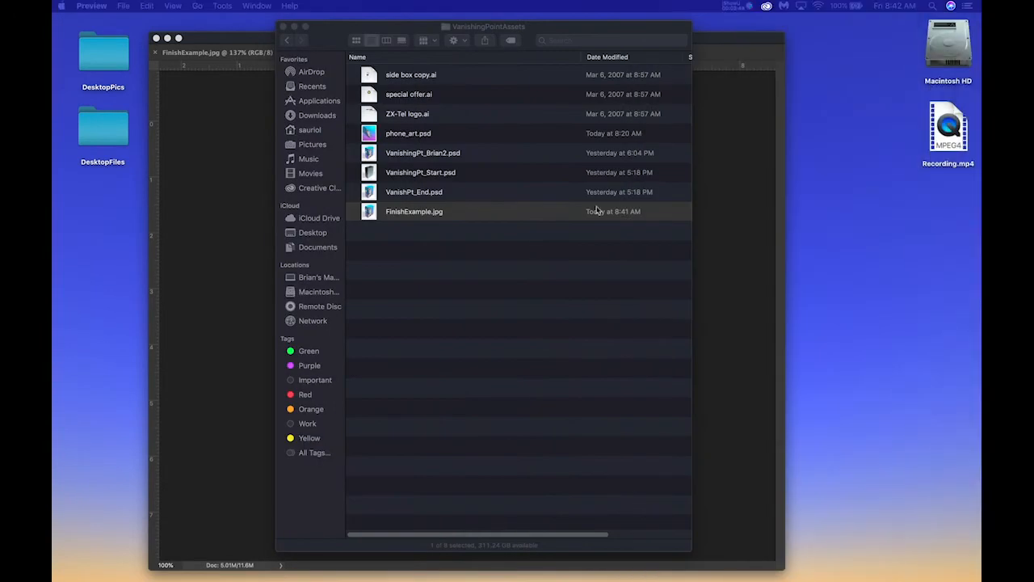
left_click(486, 269)
double_click(566, 32)
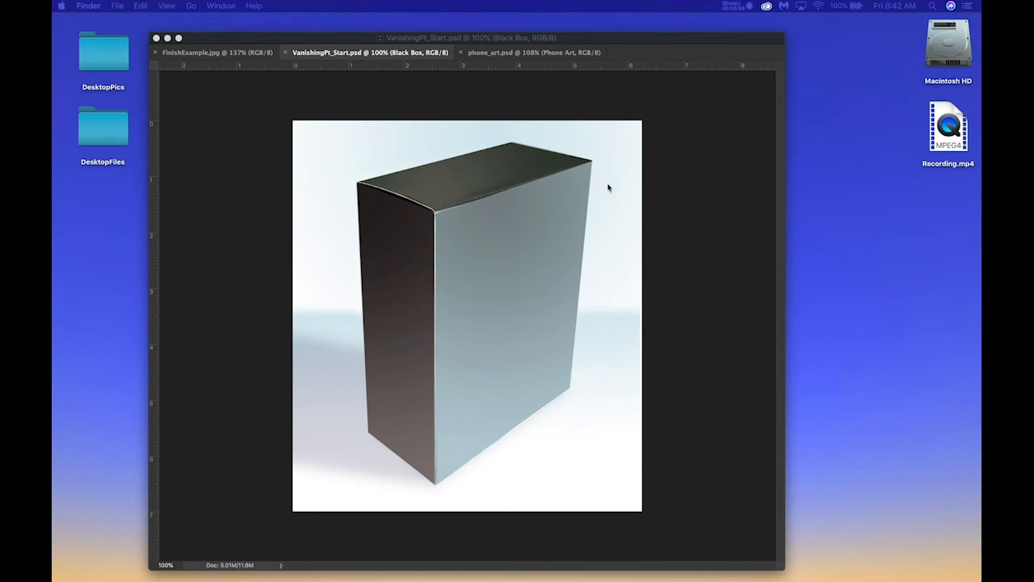
left_click(575, 37)
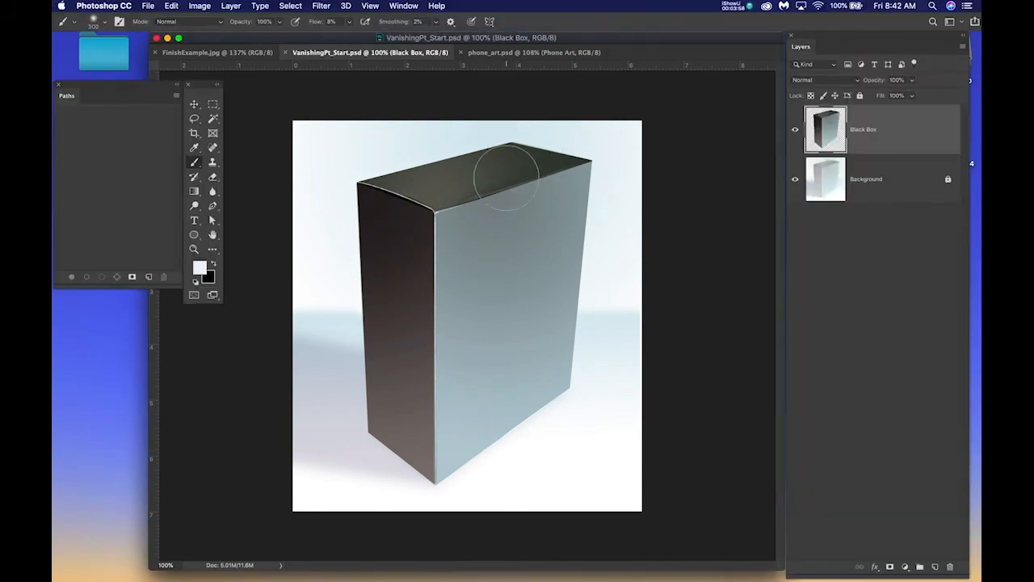
Save VanishingPt_Start.psd as a new Photoshop file, replacing "Start" in the file name with the author's first name.
key("super+shift+s")
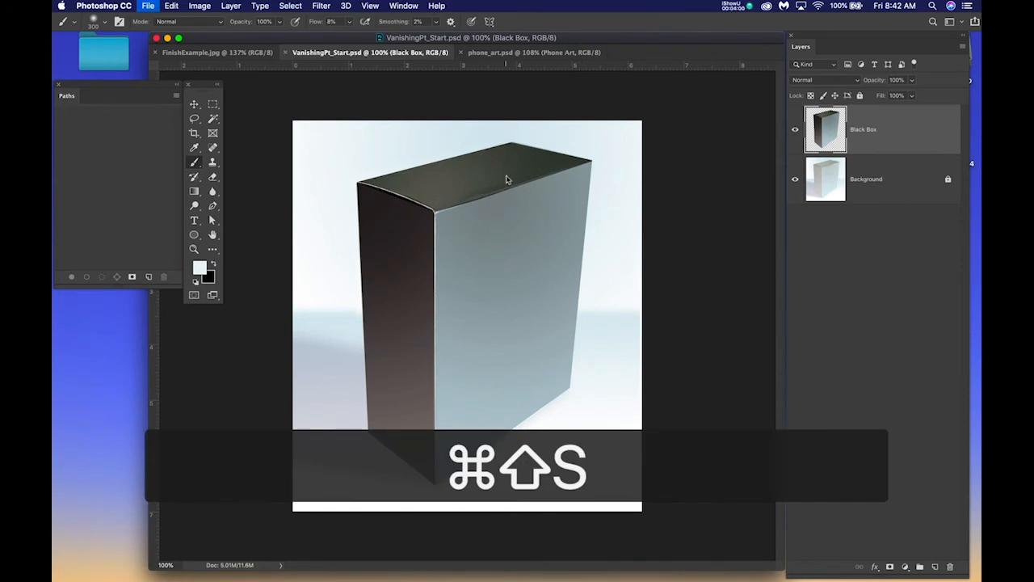
left_click(514, 71)
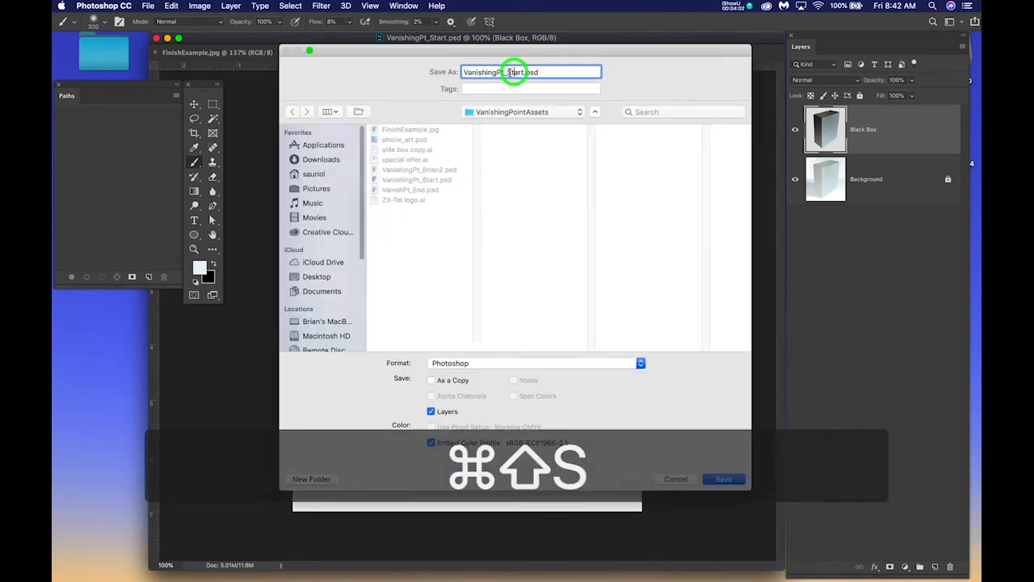
left_click(522, 71)
double_click(522, 72)
type("Brian")
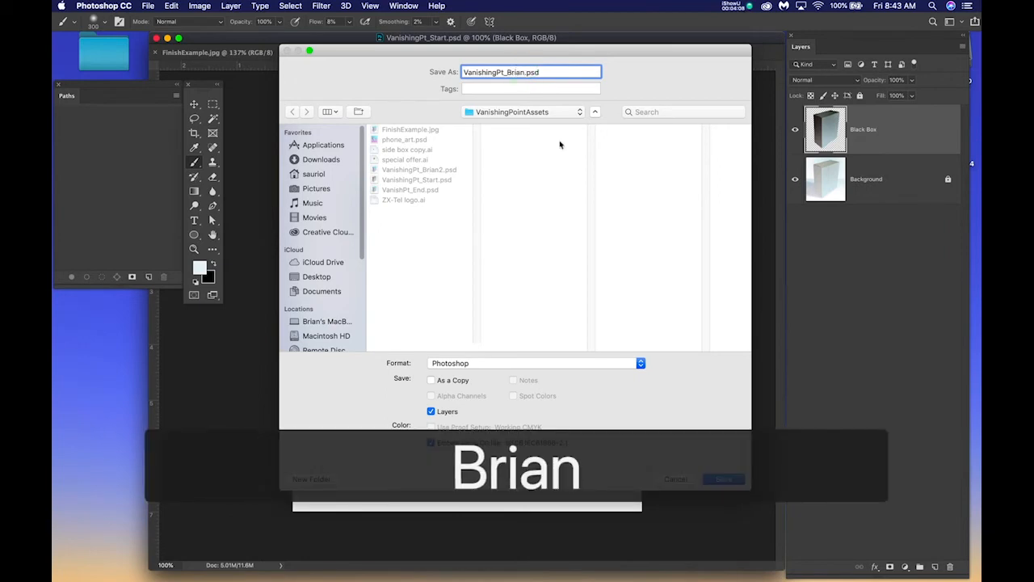
left_click(724, 478)
left_click(655, 249)
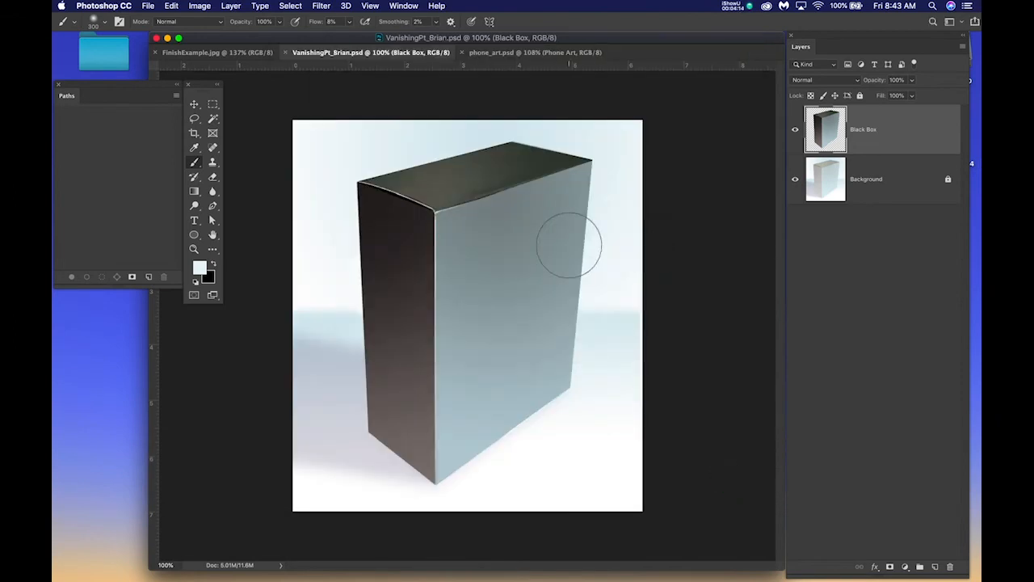
Add a new layer above the Black Box layer and name it CoverArt.
left_click(934, 568)
left_click(857, 131)
double_click(857, 131)
type("Co")
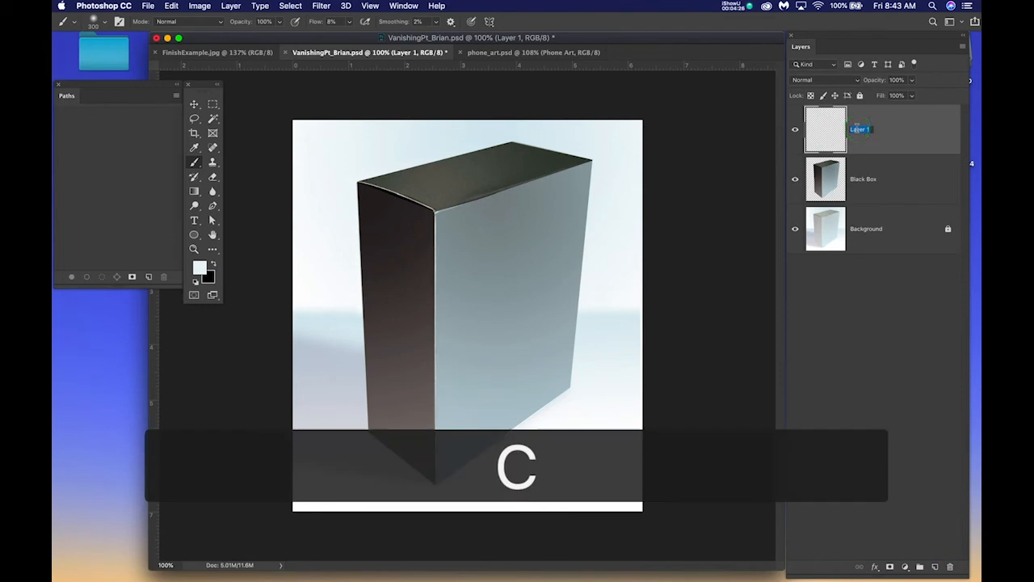
type("verArt")
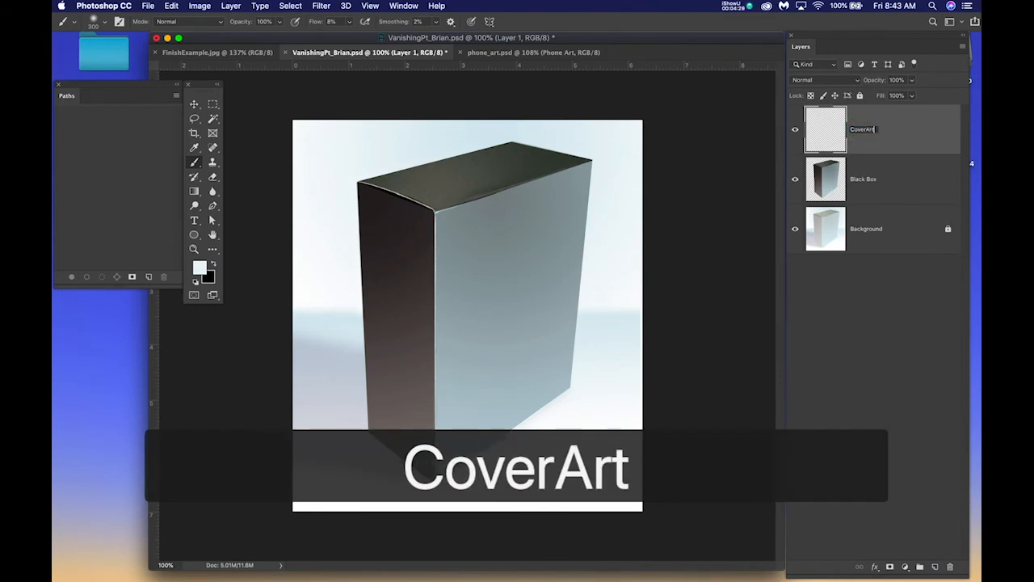
key("Return")
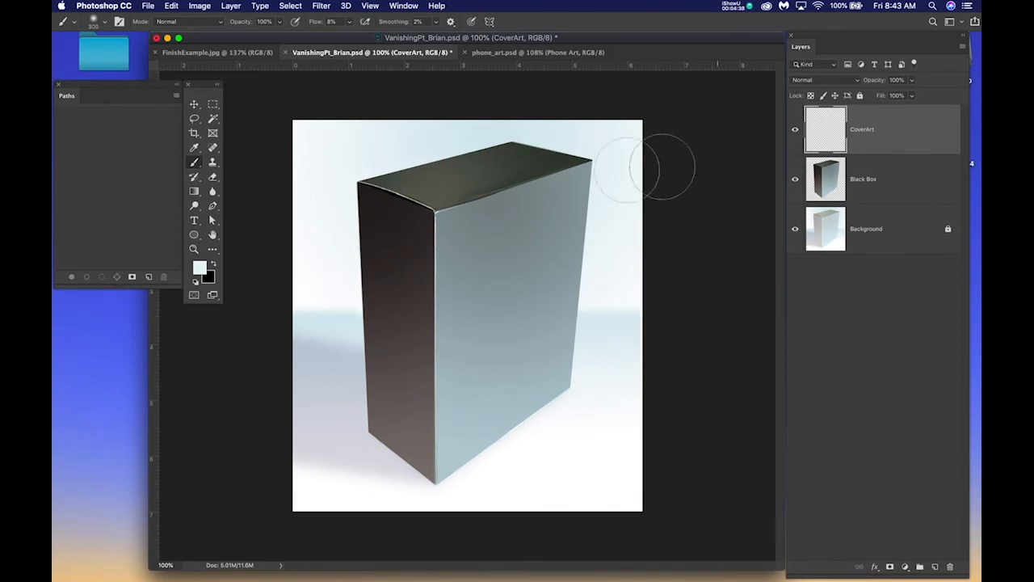
Select the entire phone_art.psd artwork and copy it.
left_click(499, 54)
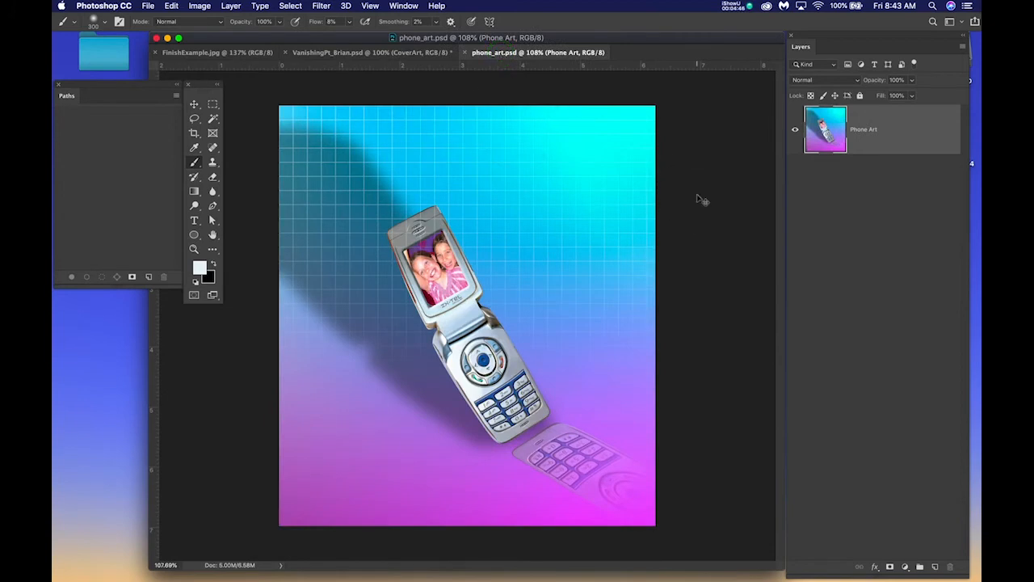
key("super+a")
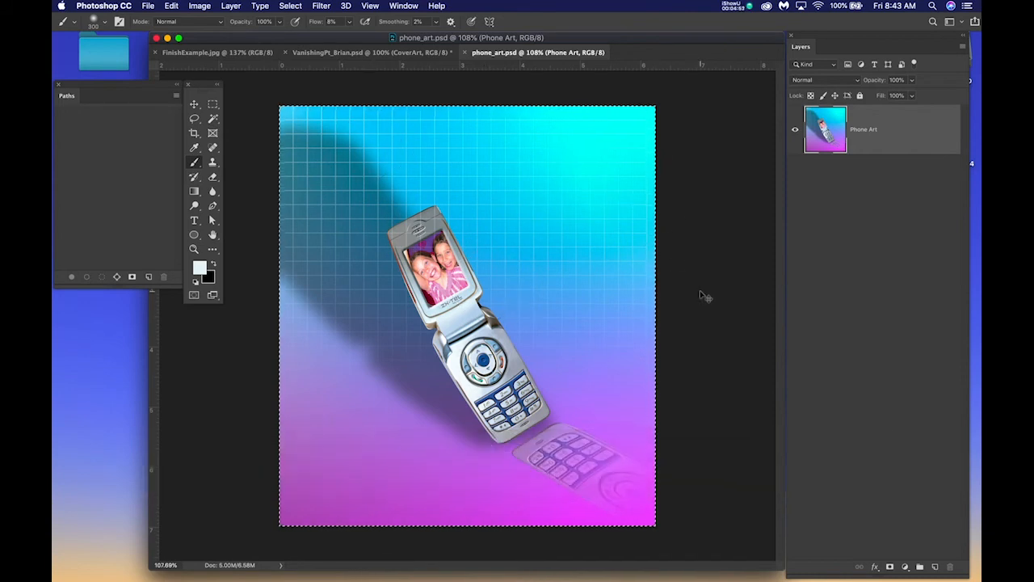
key("super+c")
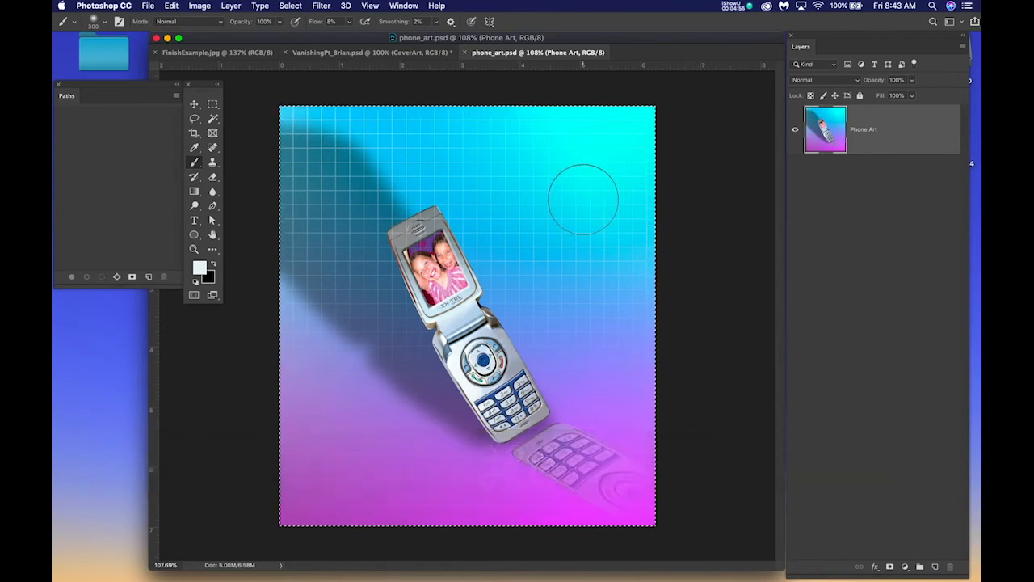
Open the Vanishing Point filter on the box document's CoverArt layer and delete the existing perspective planes.
left_click(309, 54)
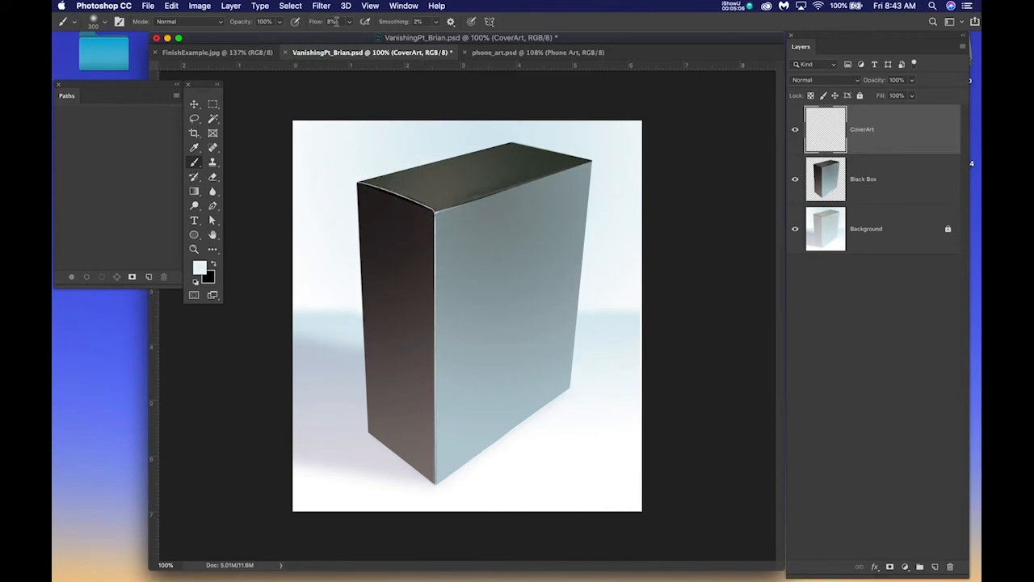
left_click(897, 136)
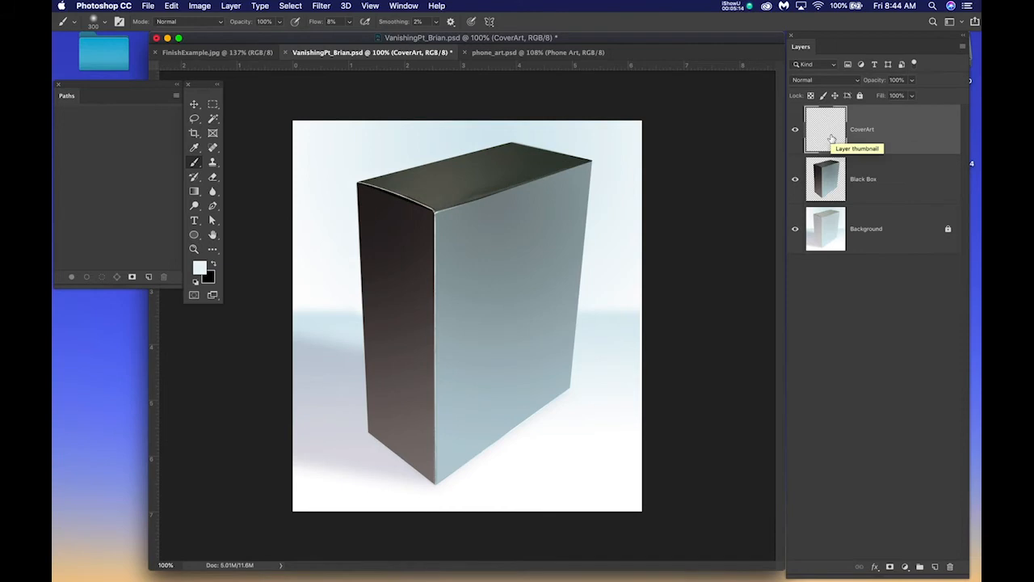
left_click_drag(316, 6, 335, 106)
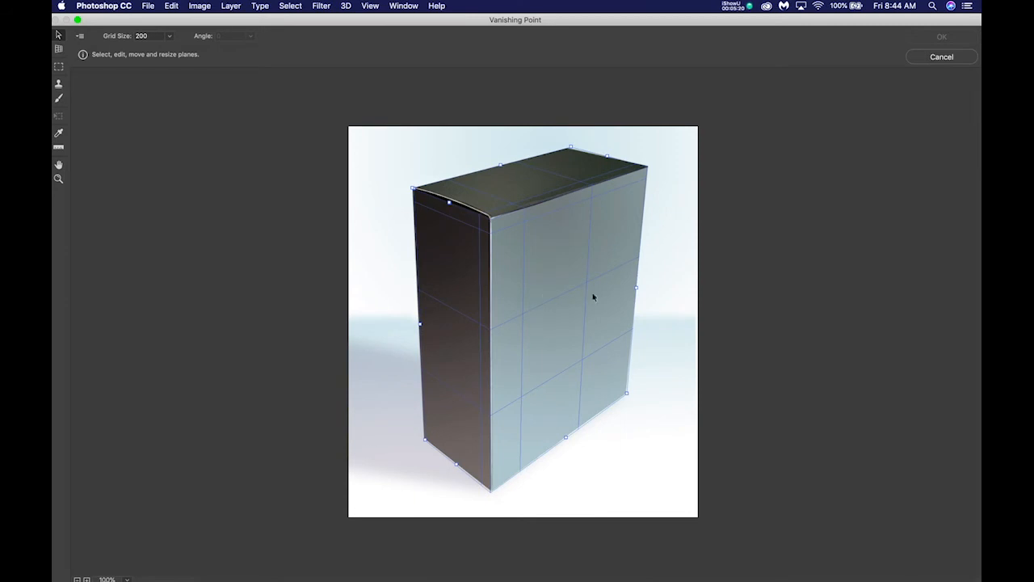
key("super+BackSpace")
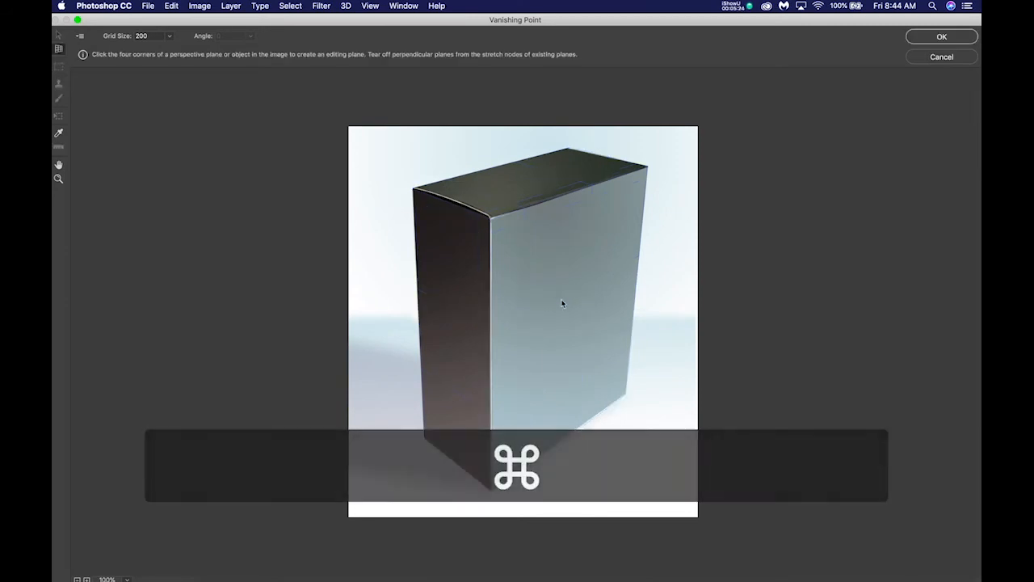
Set the Vanishing Point grid size to 50.
left_click_drag(148, 32, 132, 34)
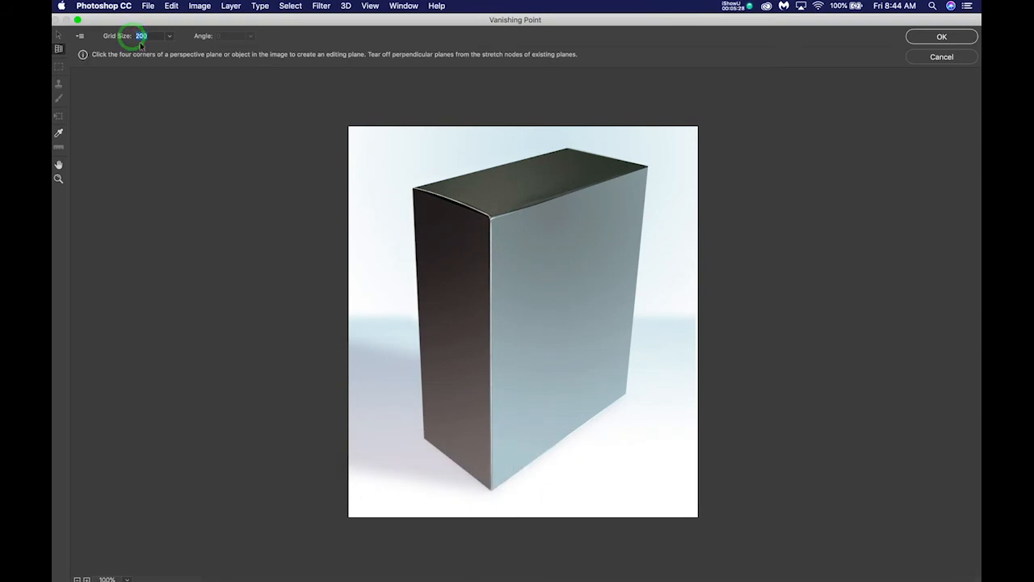
type("50")
left_click(156, 113)
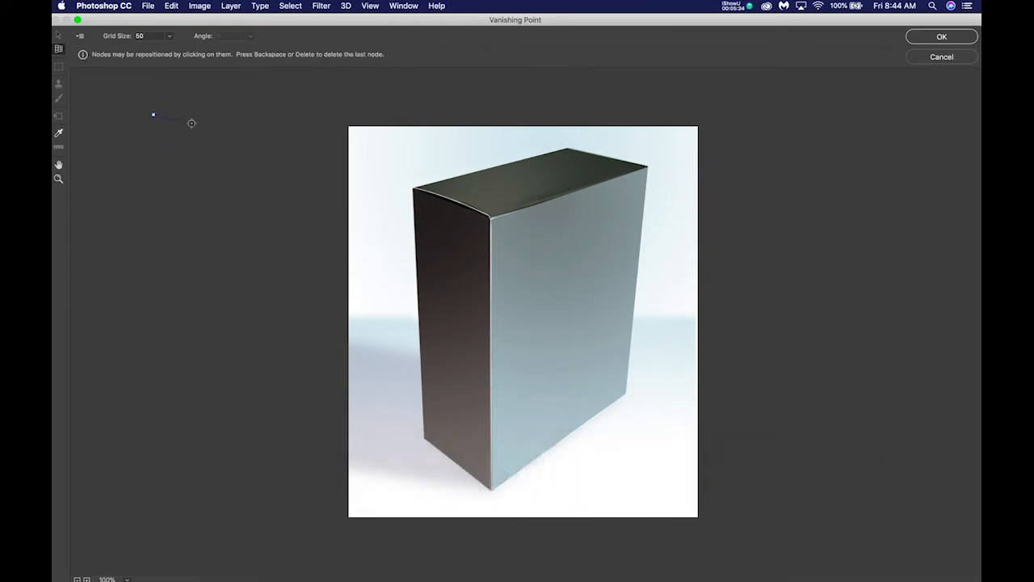
key("5")
Create a perspective plane over the box's wide front face by placing its four corner nodes on the face's corners.
left_click(58, 46)
left_click(58, 48)
left_click(490, 219)
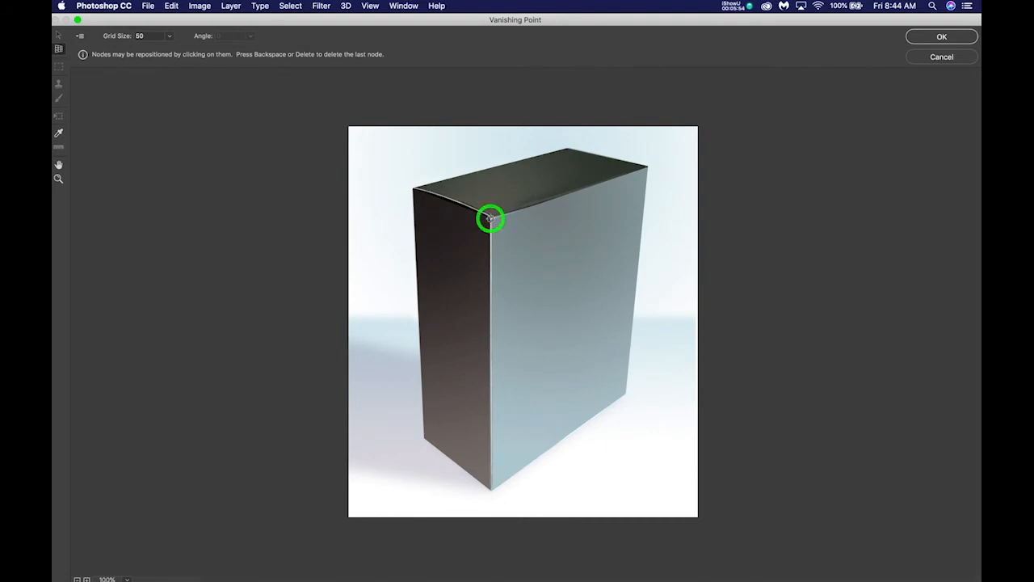
left_click(490, 490)
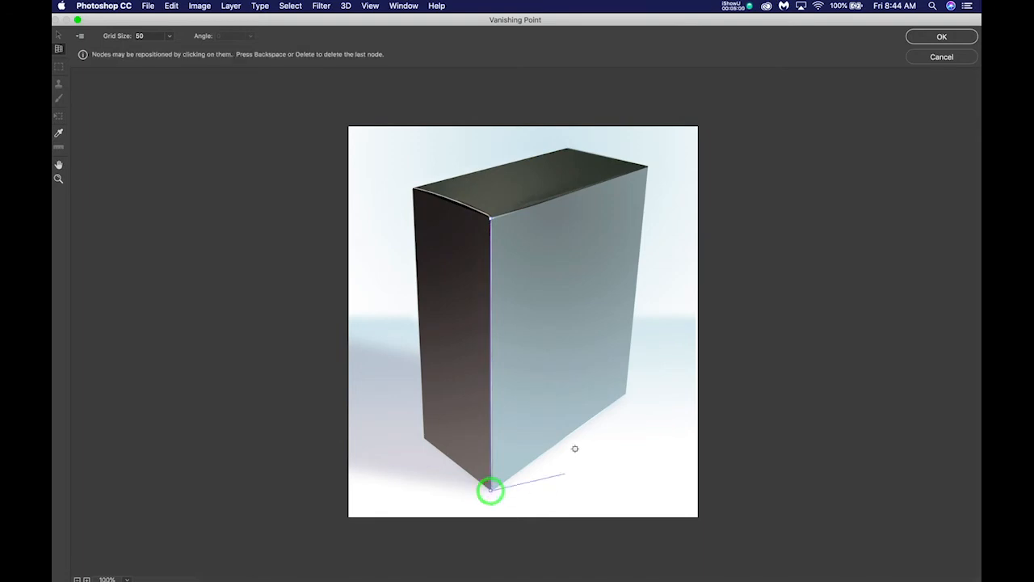
left_click(626, 392)
left_click(625, 393)
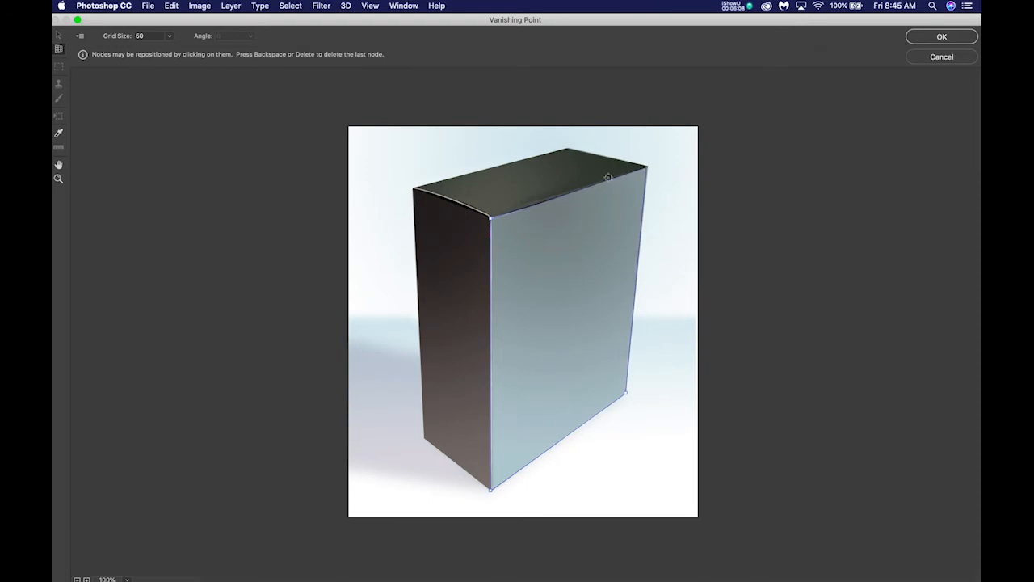
left_click(647, 166)
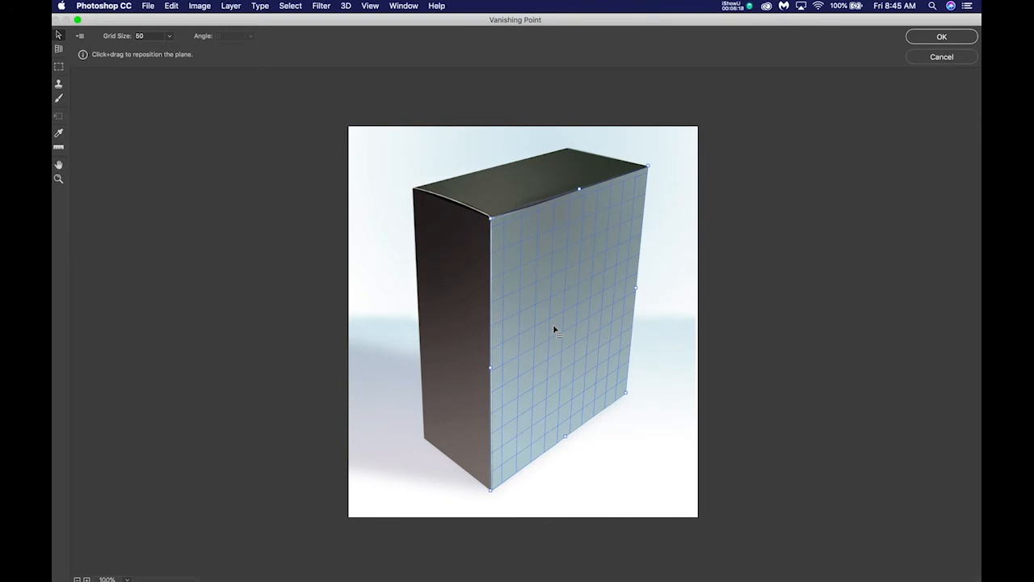
left_click(58, 178)
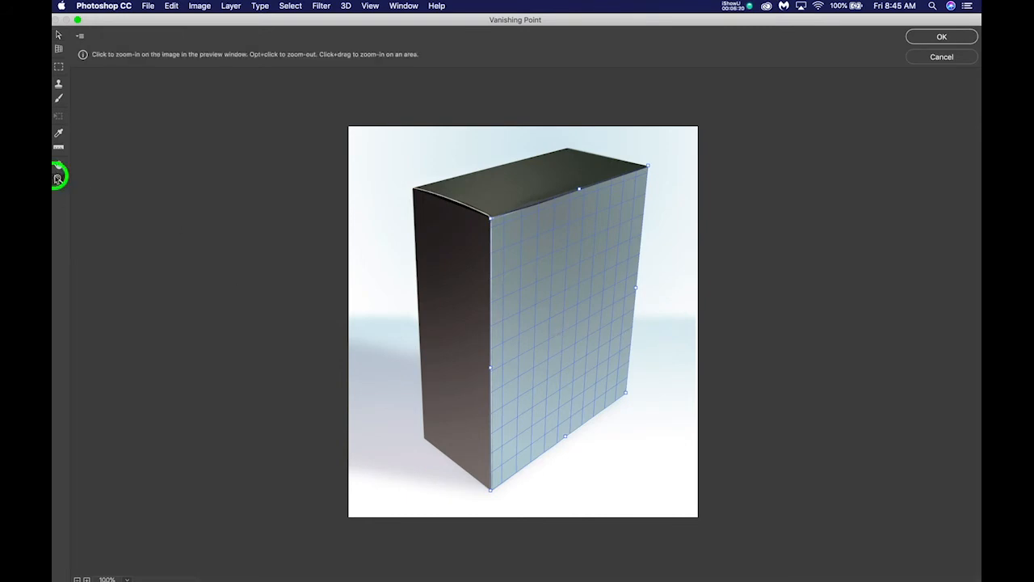
left_click(550, 304)
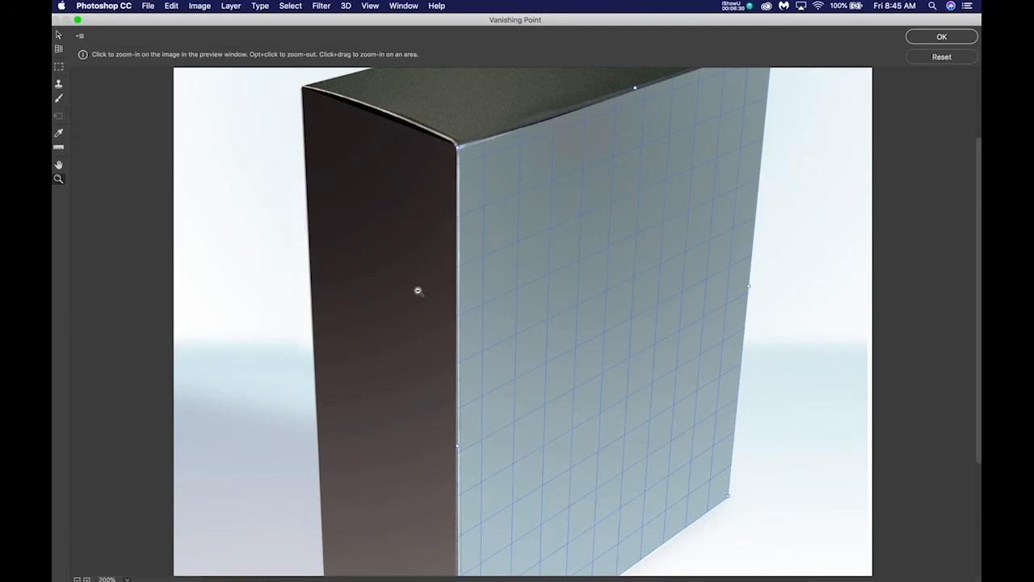
left_click(418, 325, "alt")
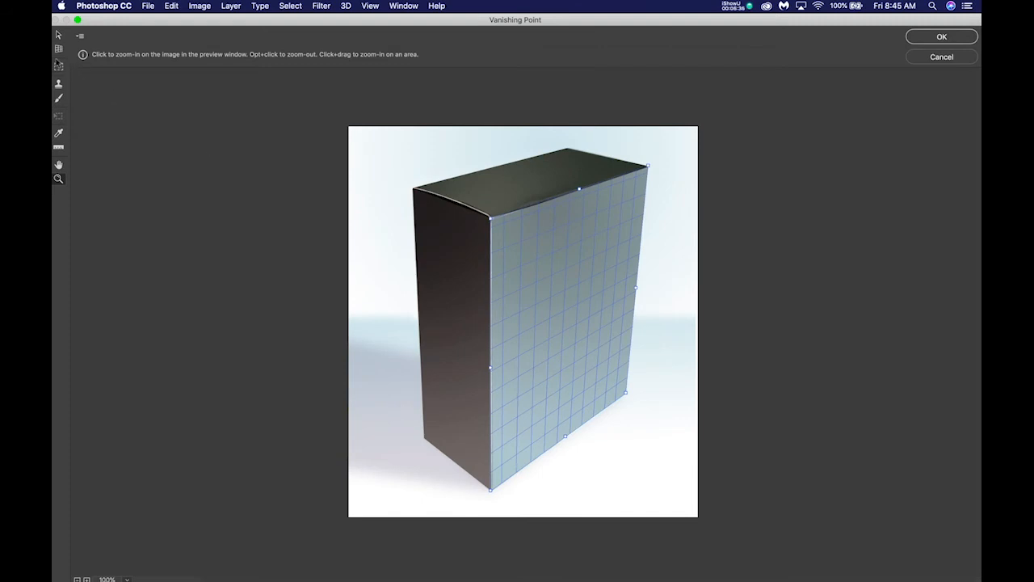
Tear off a perpendicular plane from the front plane across the box's narrow side and align its outer corners with the box.
left_click(58, 50)
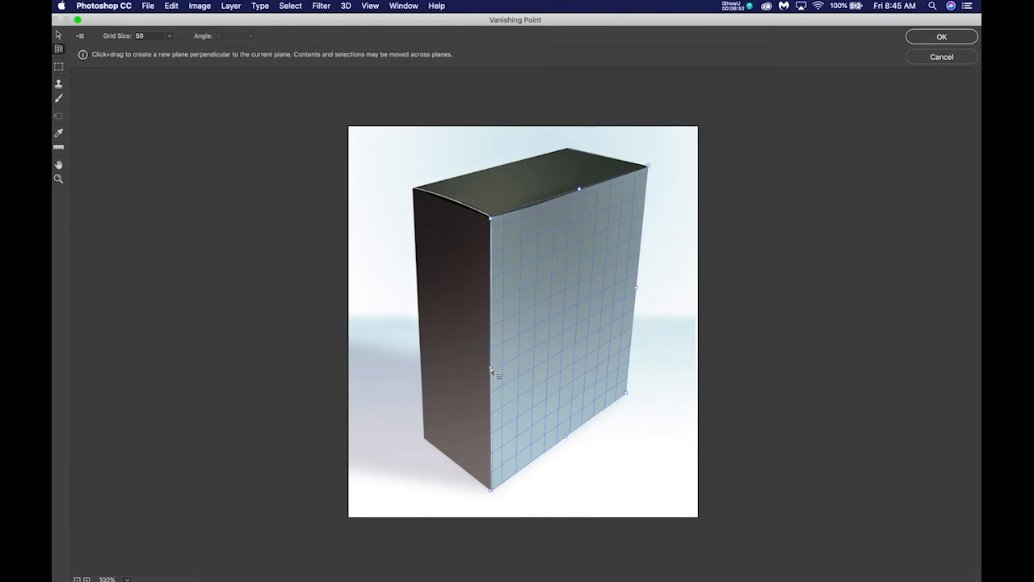
key("alt")
left_click_drag(490, 370, 416, 346)
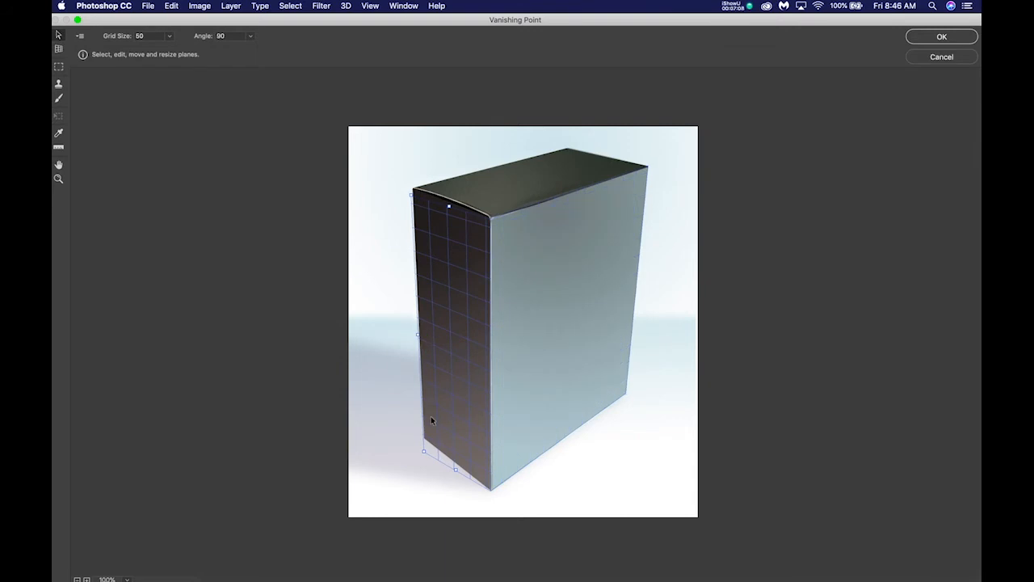
key("alt")
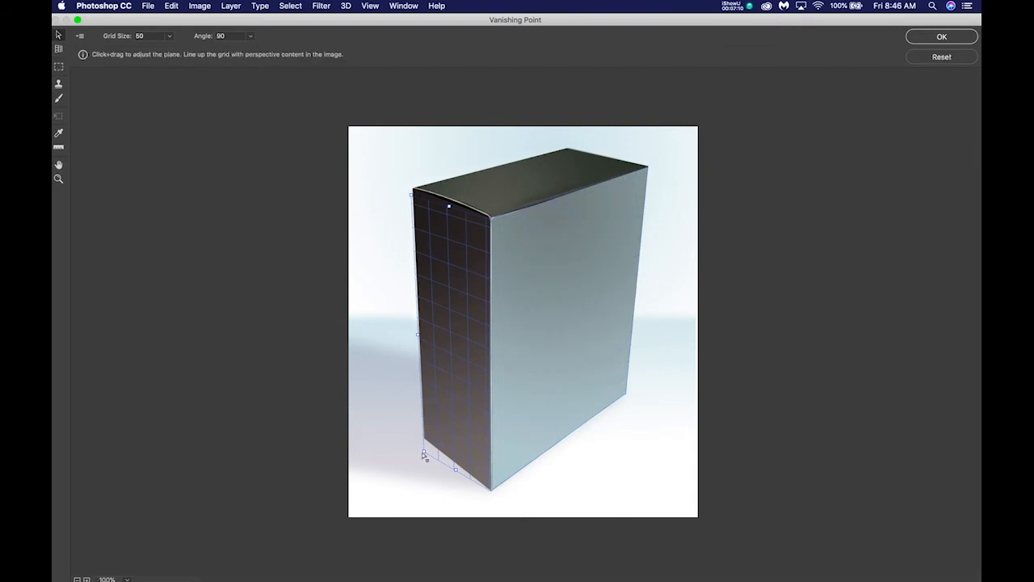
left_click_drag(424, 456, 425, 439)
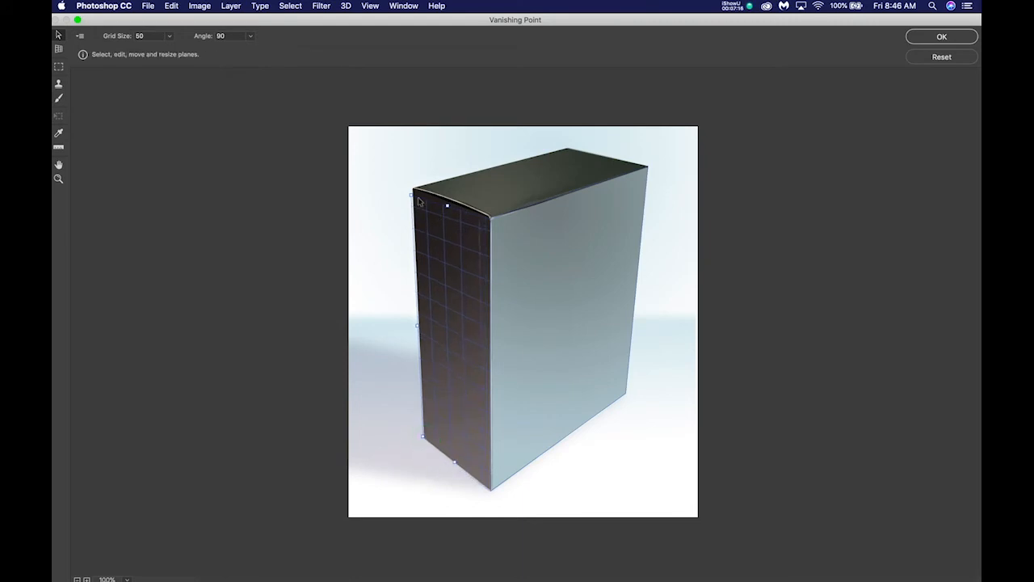
left_click_drag(413, 195, 412, 189)
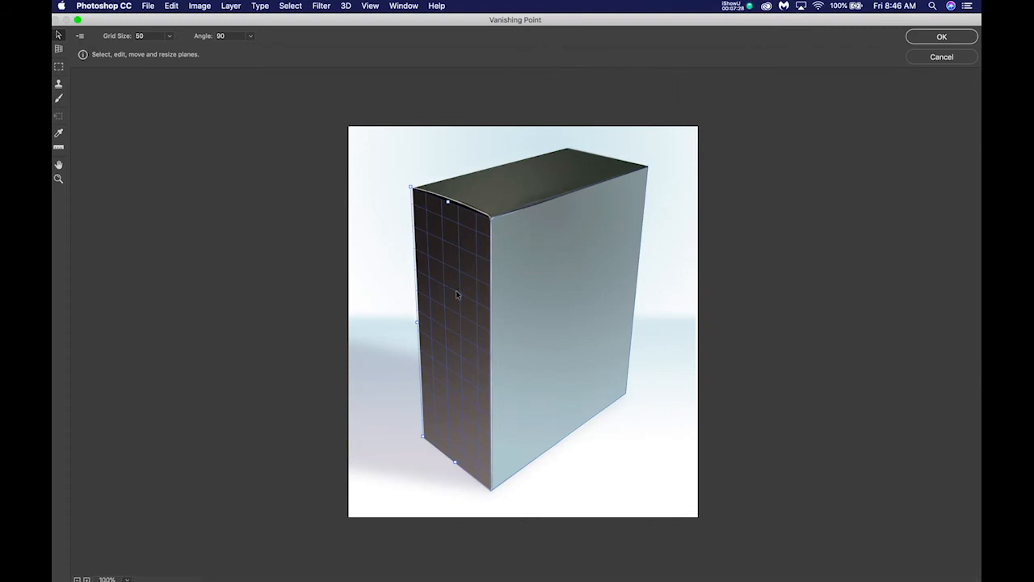
Tear off a perpendicular plane from the front plane's upper edge to cover the box's top face.
left_click(579, 254)
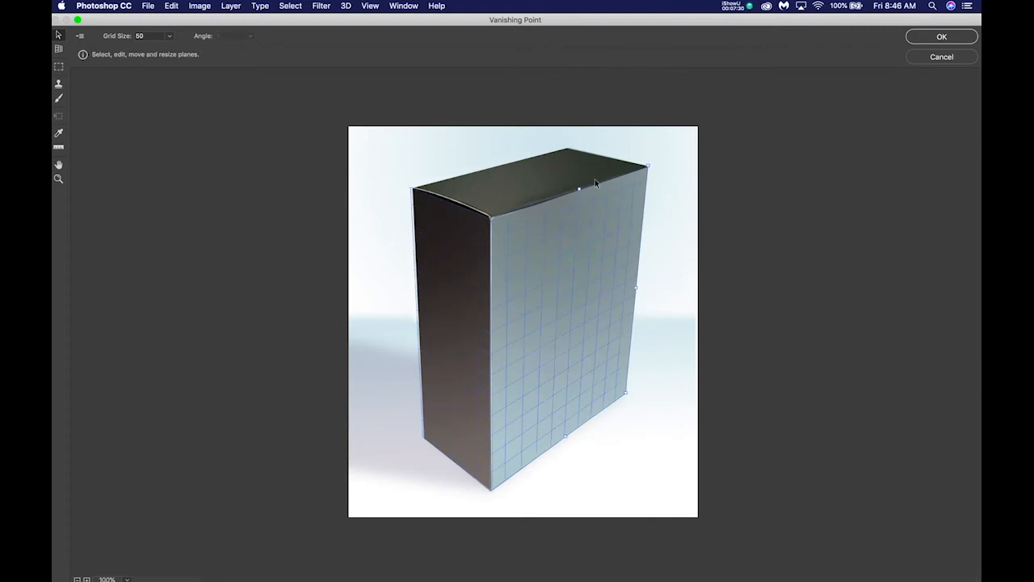
key("super")
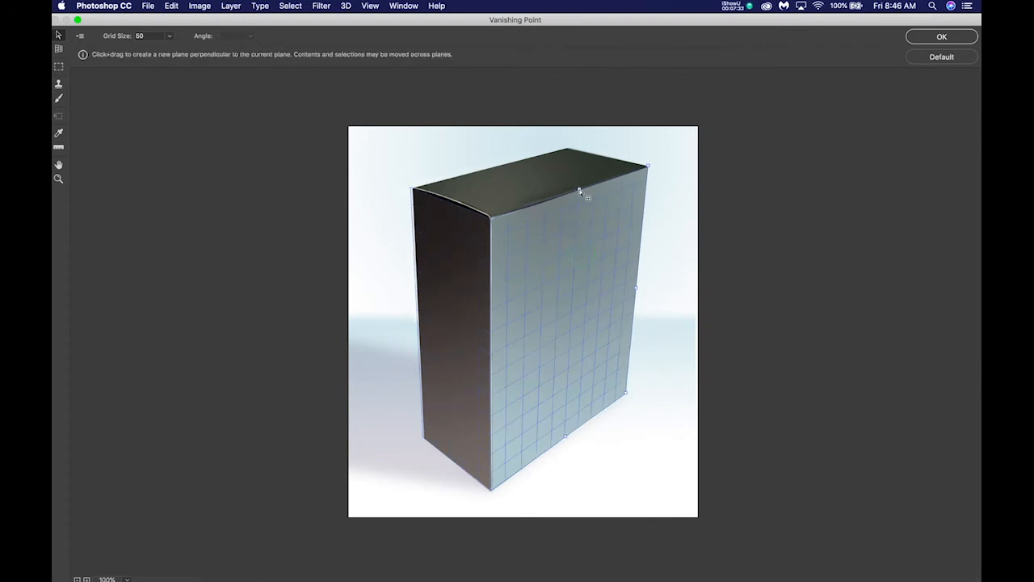
left_click_drag(579, 191, 498, 175)
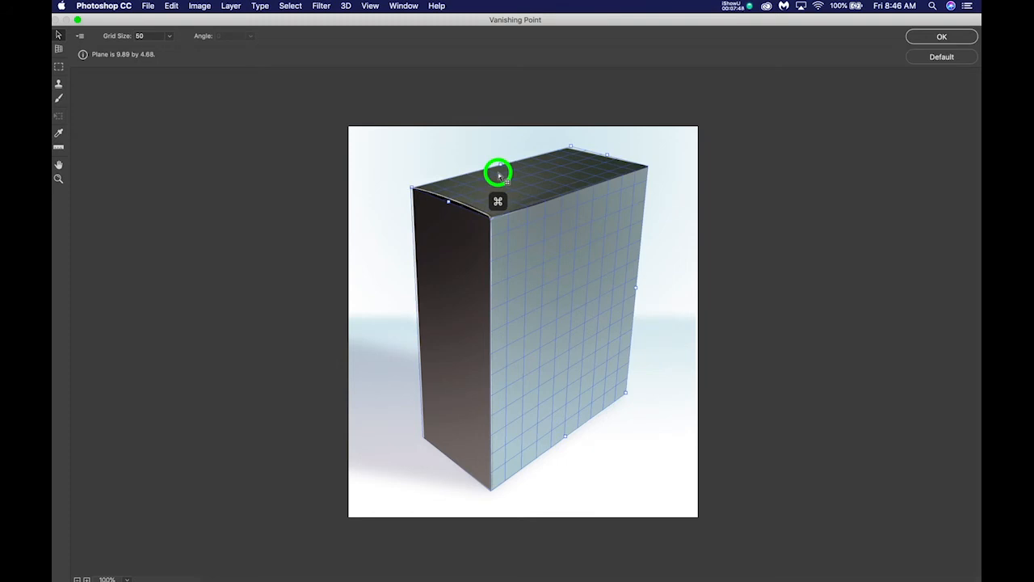
Paste the copied phone artwork into Vanishing Point as a floating selection over the box planes.
left_click(498, 175, "super")
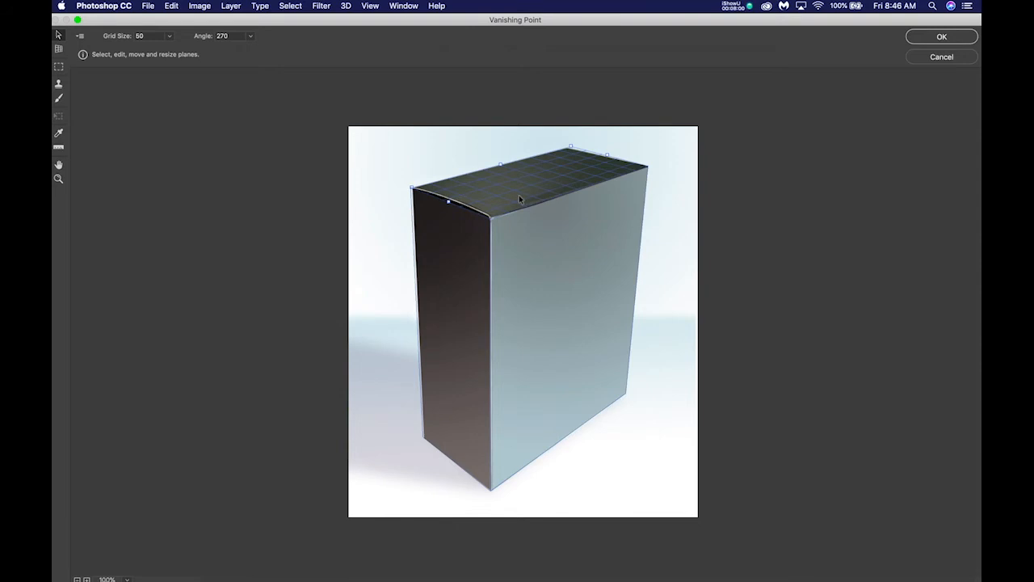
left_click(409, 161)
key("alt")
key("super+v")
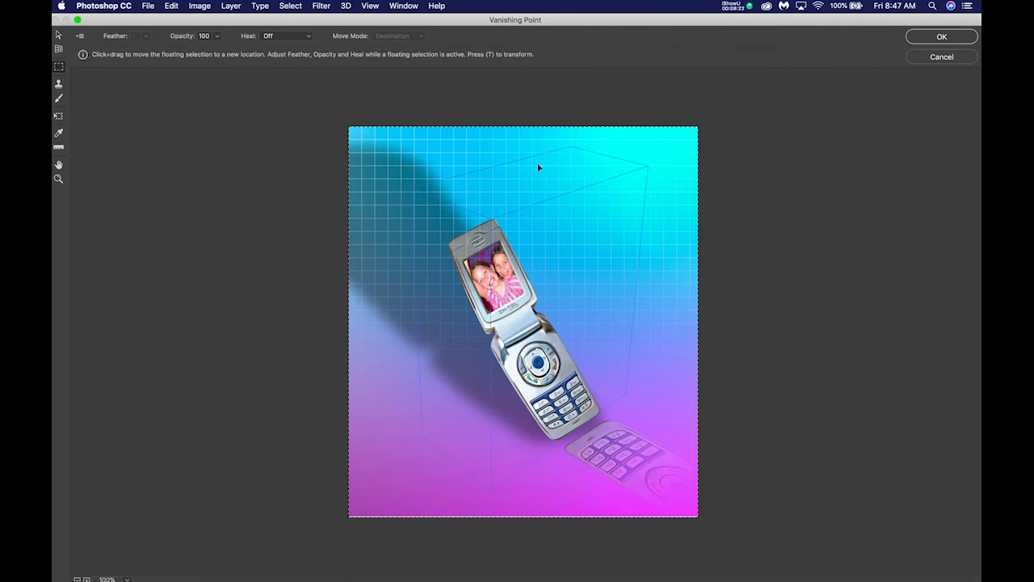
Move the floating artwork onto the planes so it covers all three box faces with the phone on the wide front face, and deselect it.
left_click(678, 236)
left_click_drag(678, 235, 612, 250)
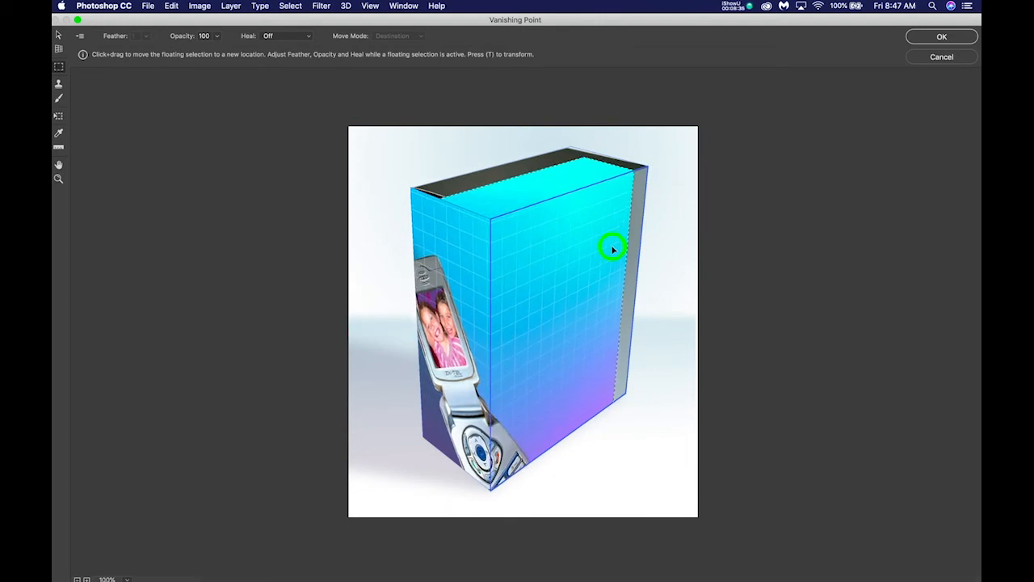
left_click_drag(613, 250, 612, 246)
left_click_drag(548, 347, 628, 266)
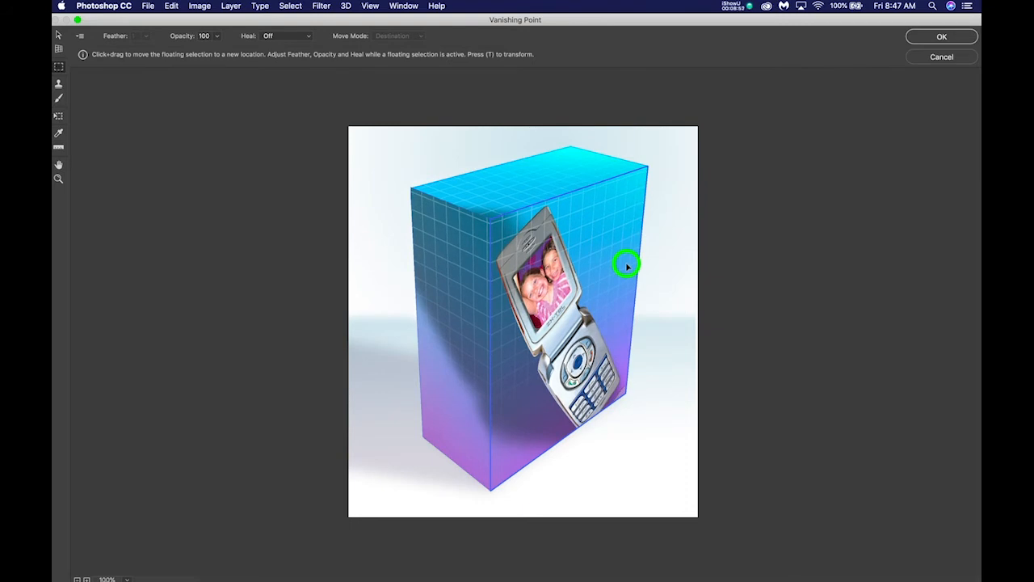
left_click_drag(627, 266, 627, 268)
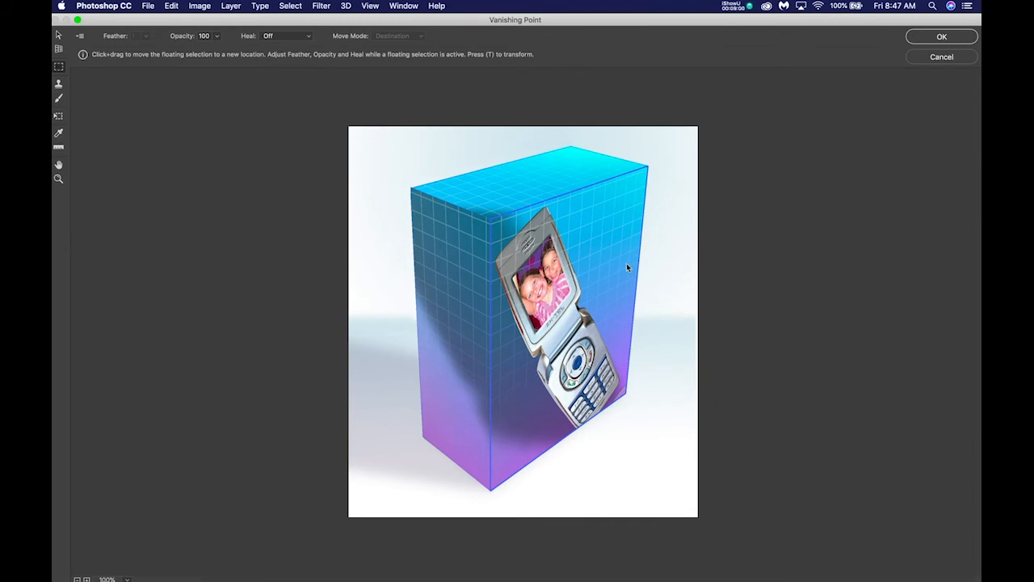
key("super+d")
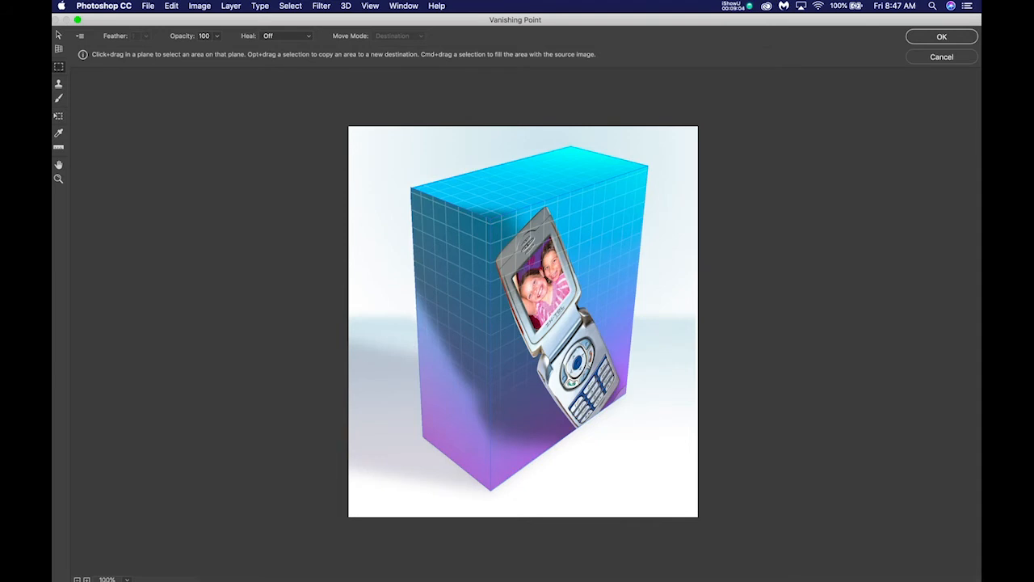
Compare the wrapped box with the FinishExample.jpg reference in Preview and return to Vanishing Point.
left_click_drag(978, 161, 602, 94)
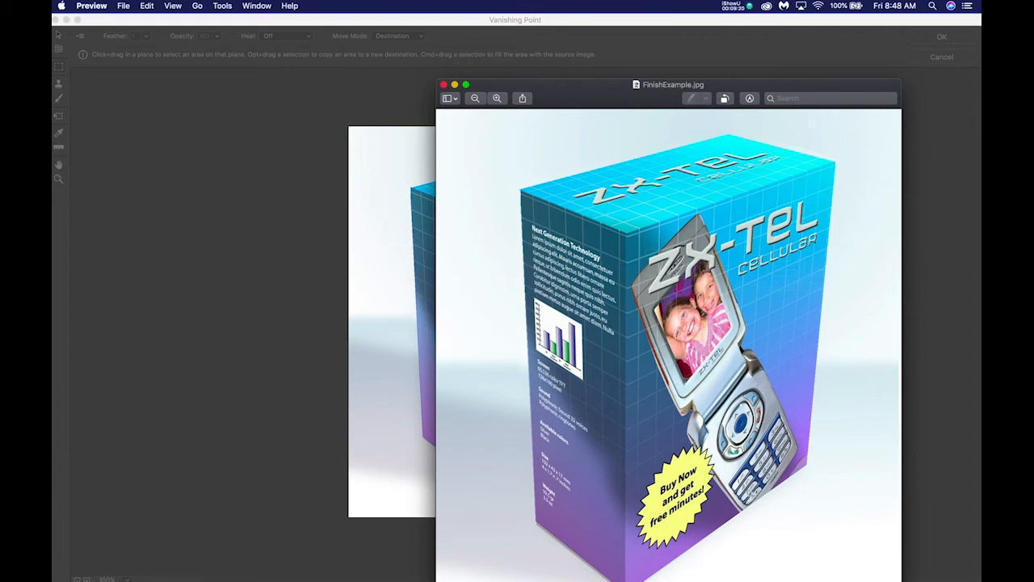
left_click_drag(577, 96, 1033, 38)
left_click(691, 249)
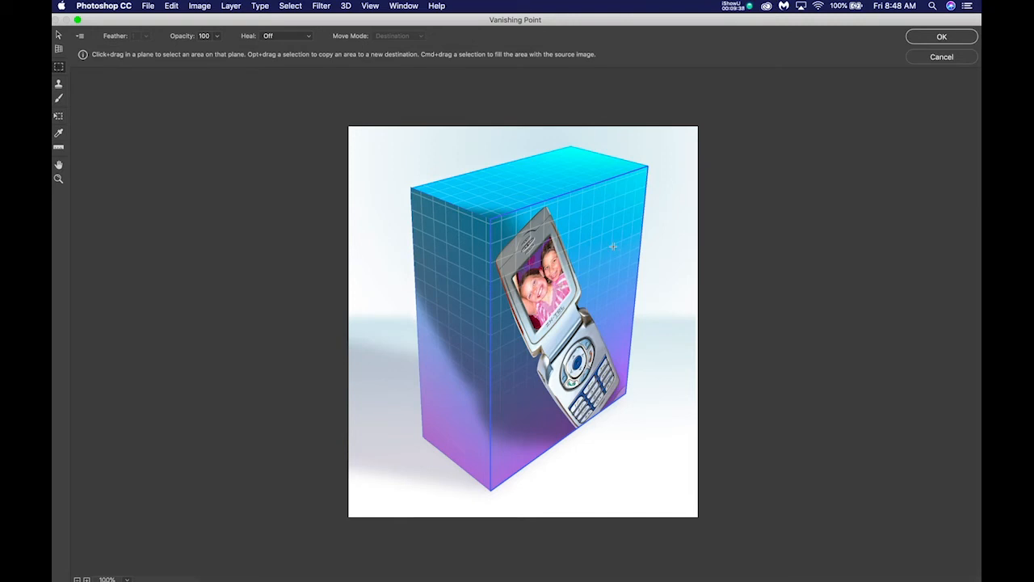
Apply the Vanishing Point result to the CoverArt layer and save the box document.
left_click(941, 36)
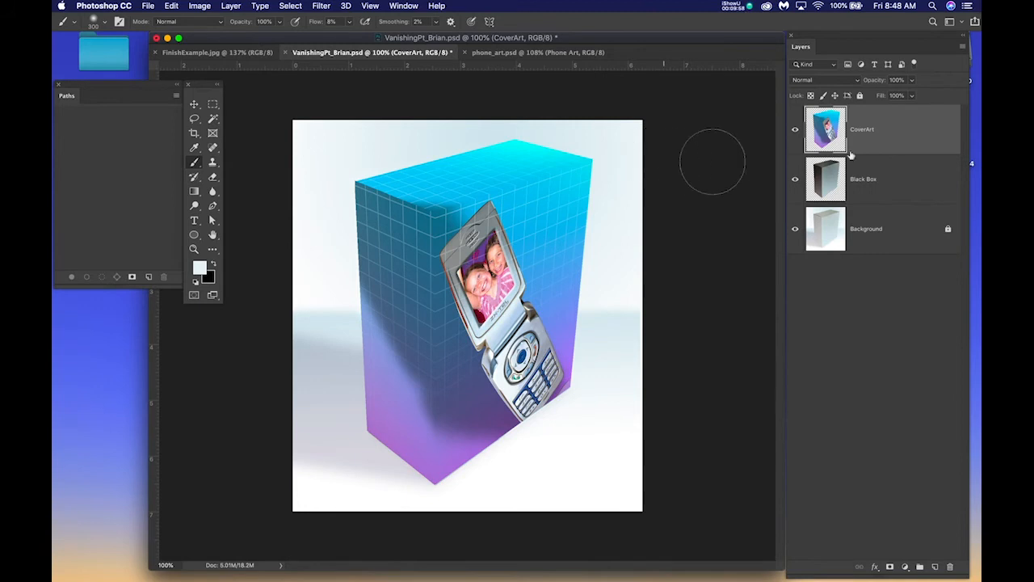
mouse_move(913, 129)
left_mouse_down()
mouse_move(910, 161)
mouse_move(908, 124)
mouse_move(906, 133)
left_mouse_up()
left_click(485, 52)
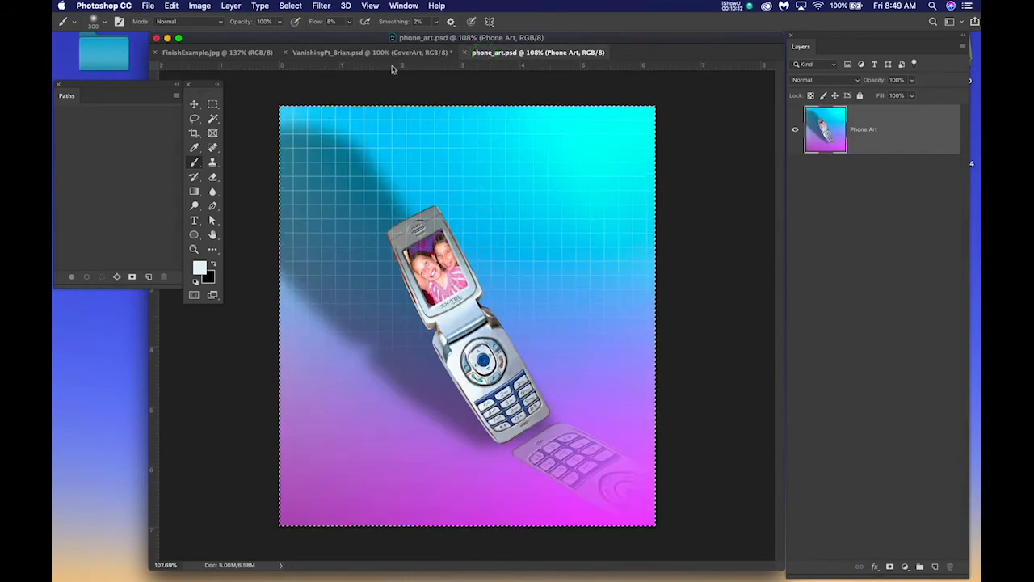
left_click(334, 53)
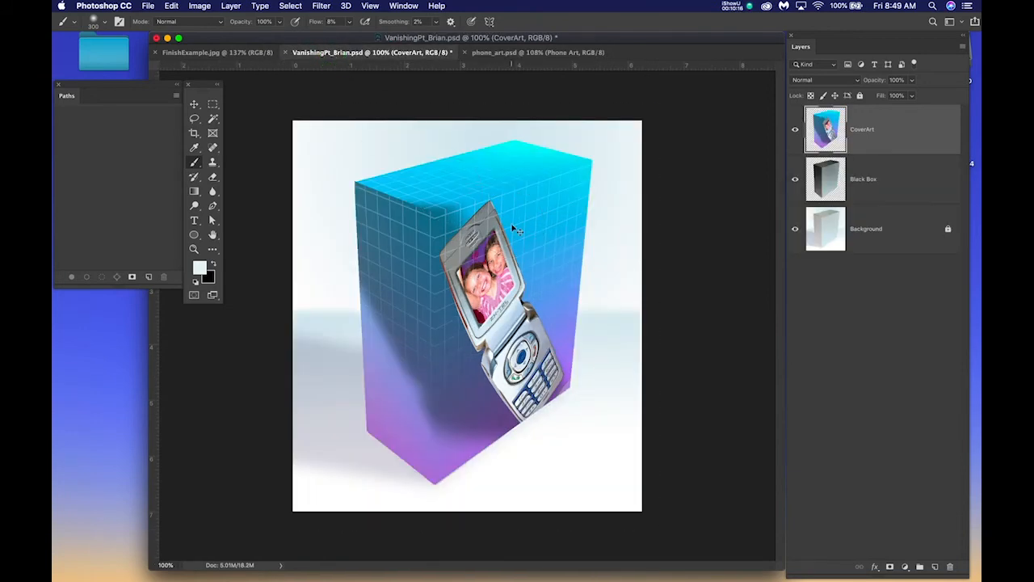
key("super+s")
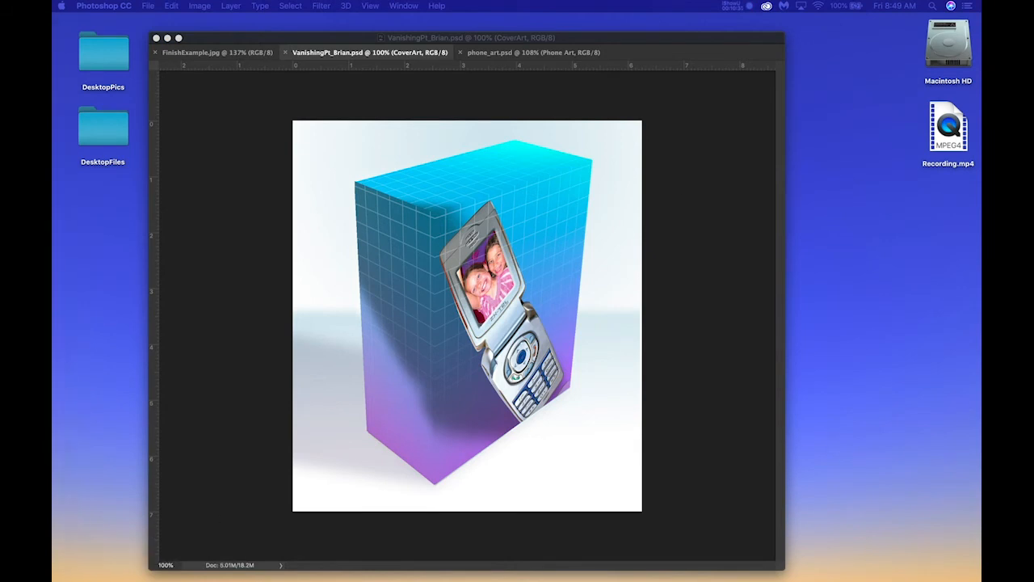
Open the 2019-09-12 screenshot from the Week_3_Vanishingpoint folder in Finder, examine its layer group structure, and return to Photoshop.
left_click_drag(959, 61, 410, 37)
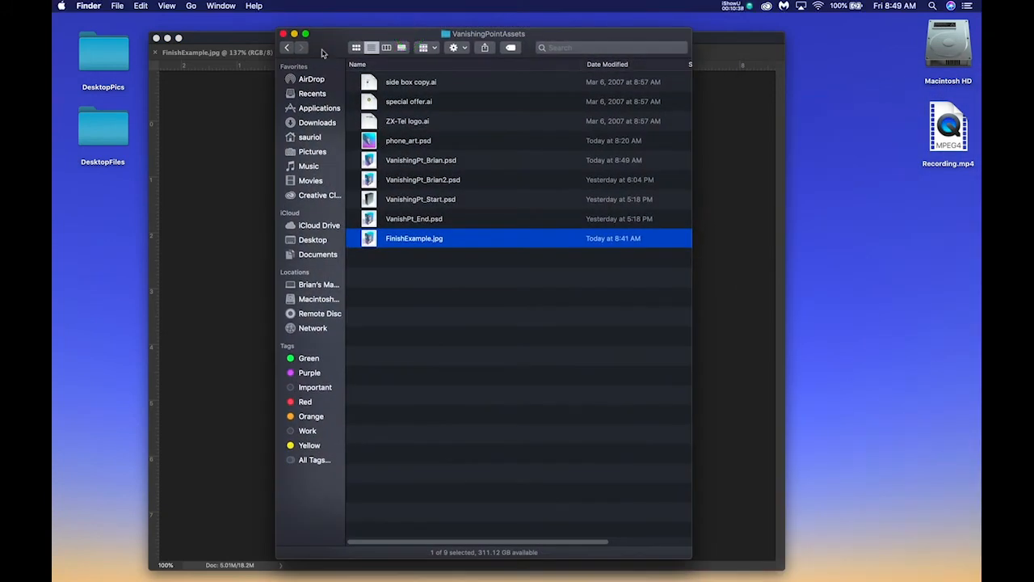
left_click(286, 47)
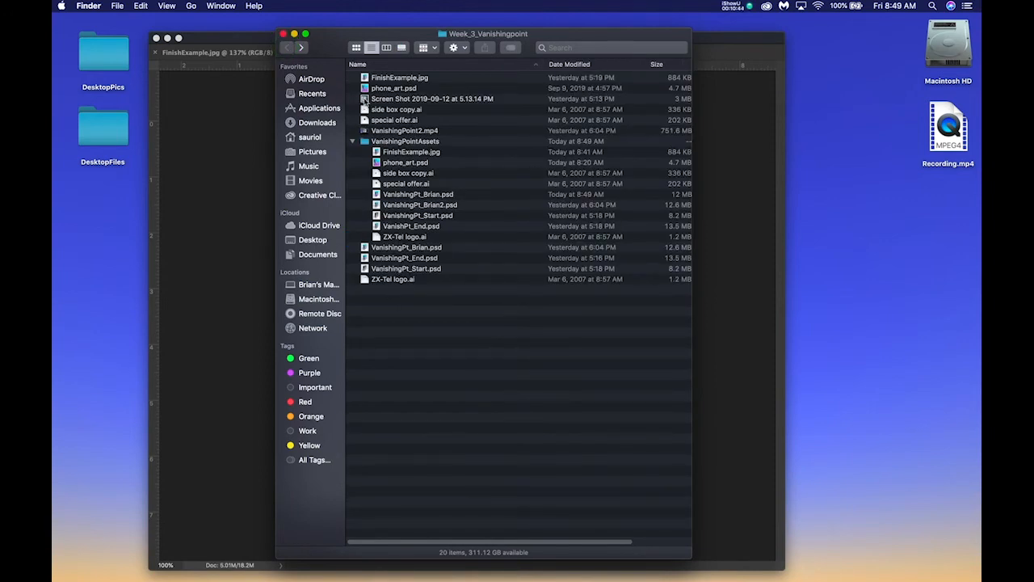
double_click(363, 99)
left_click_drag(329, 37, 536, 35)
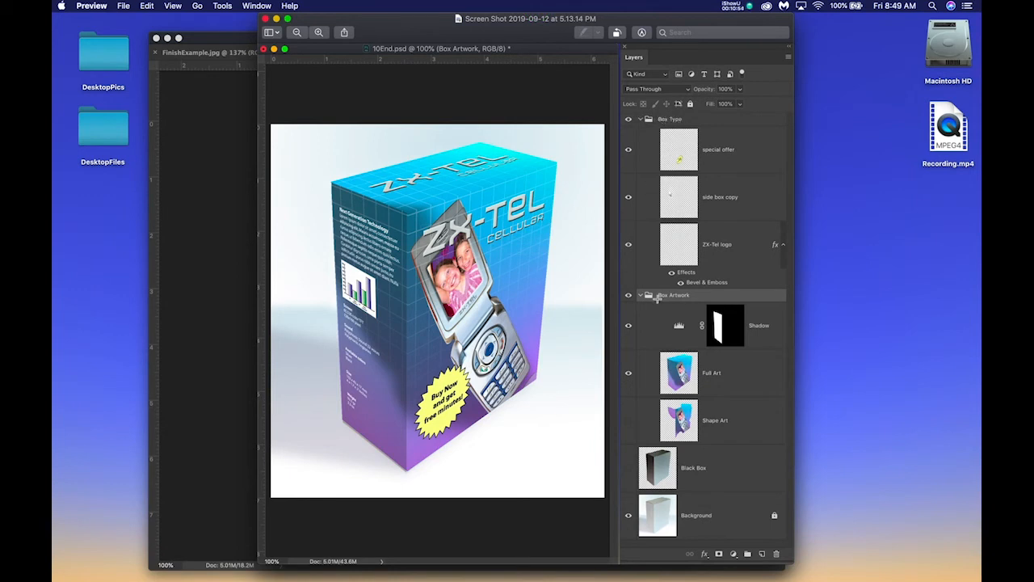
left_click_drag(419, 23, 981, 81)
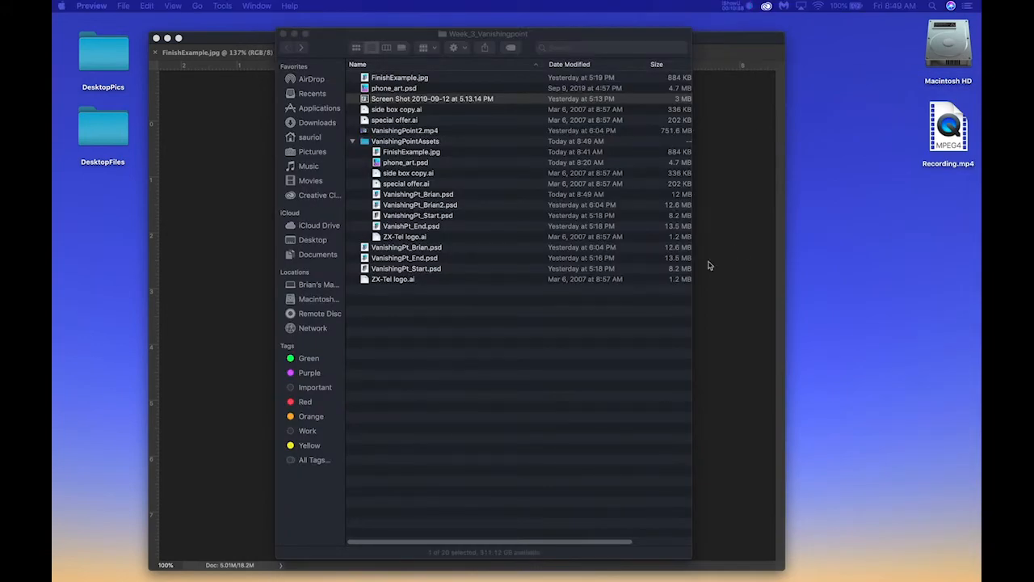
left_click(743, 302)
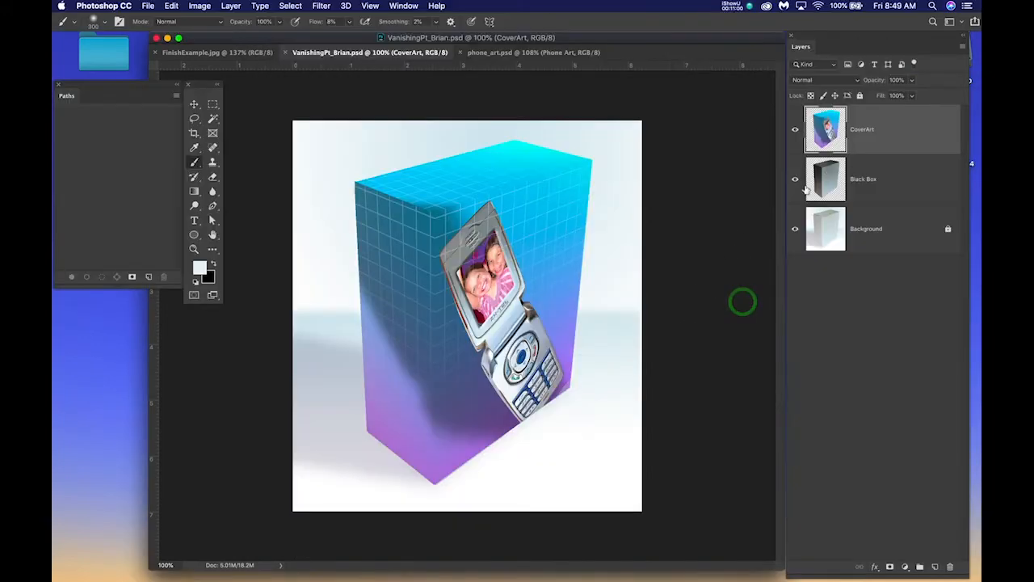
Create a new layer group above CoverArt and name it BoxArtWork.
left_click(919, 569)
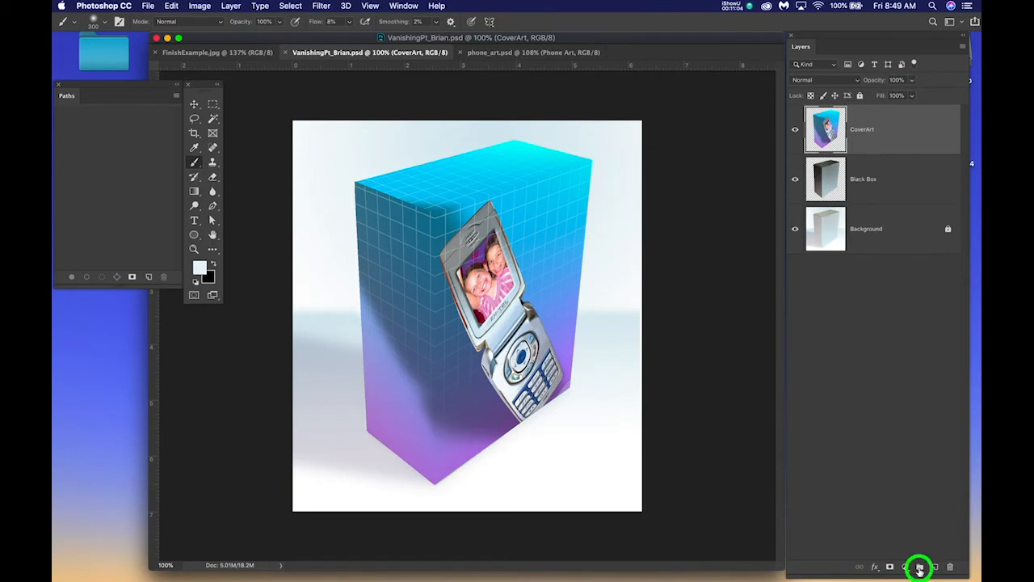
double_click(836, 111)
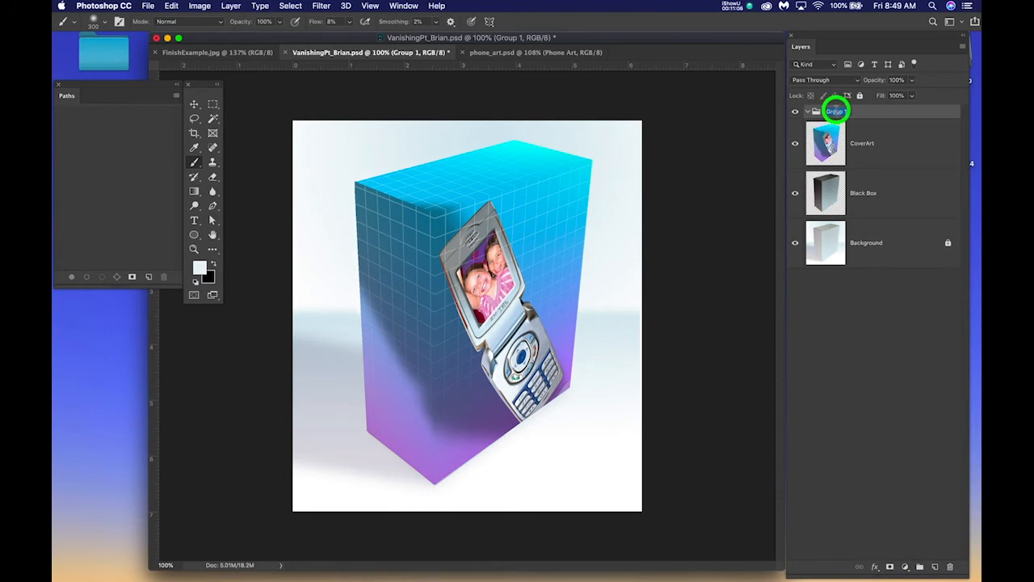
type("Bo")
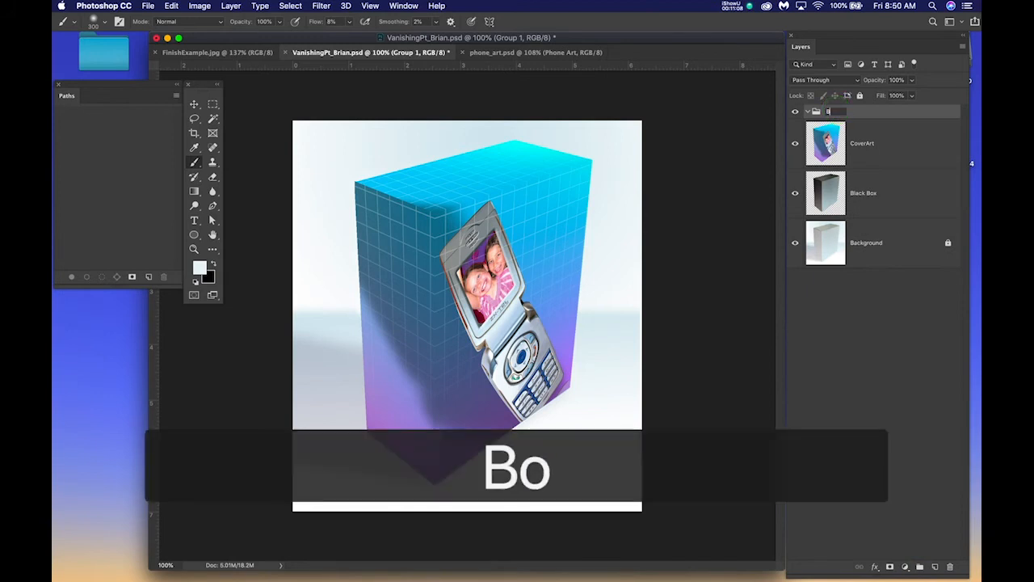
type("xArt")
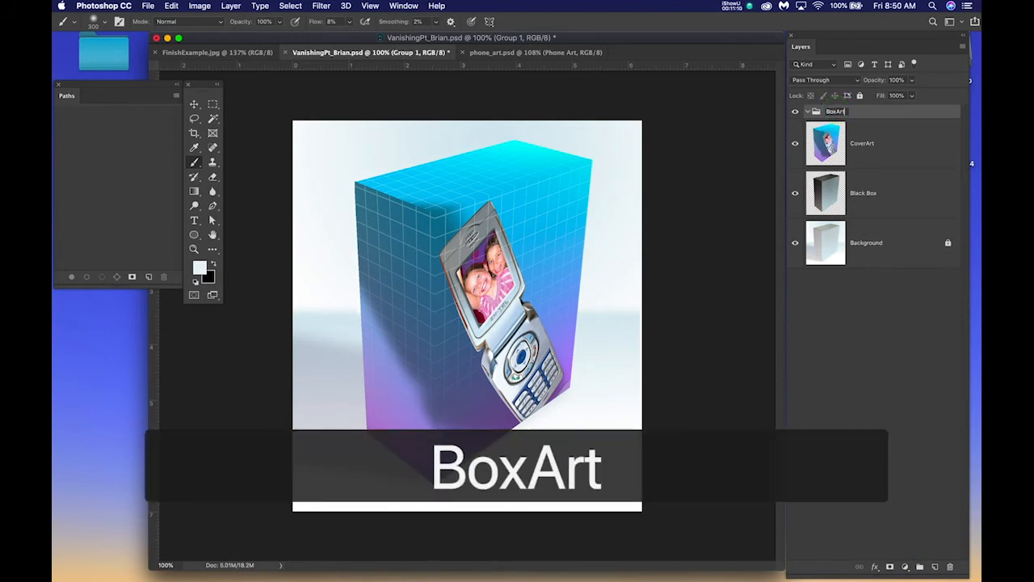
type("Work")
key("Return")
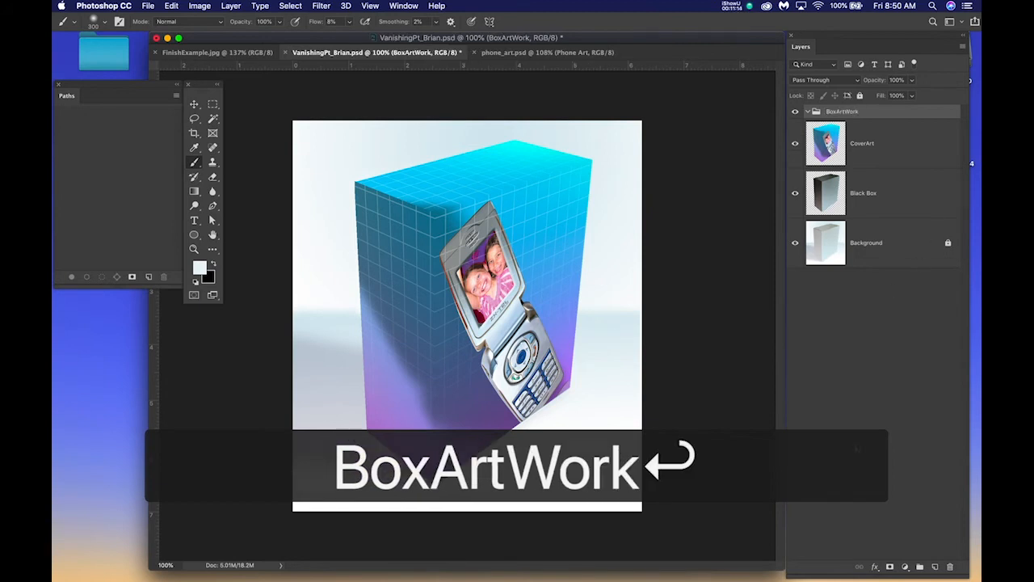
Create a second layer group named BoxType above BoxArtWork and save the document.
left_click(920, 567)
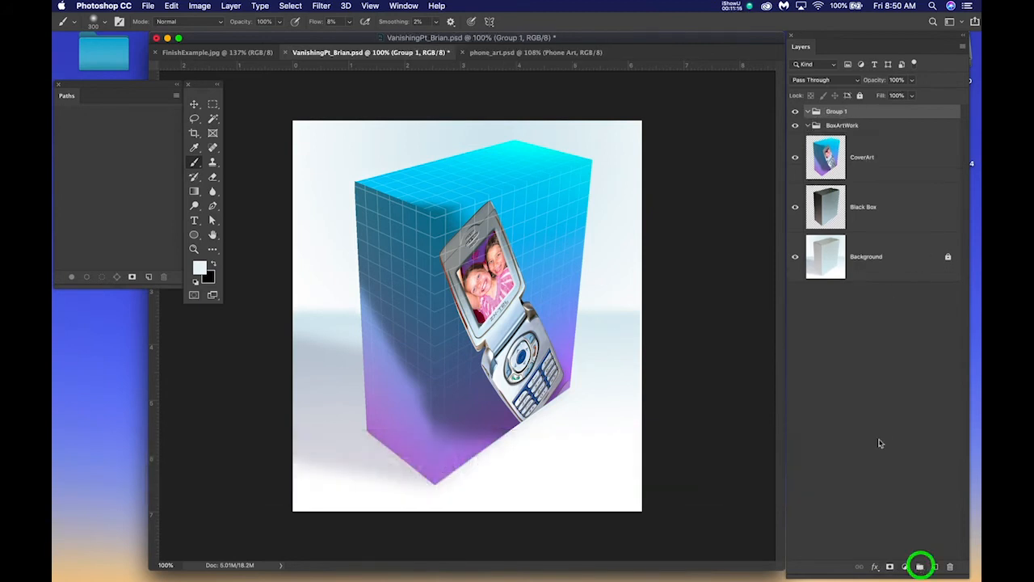
double_click(832, 111)
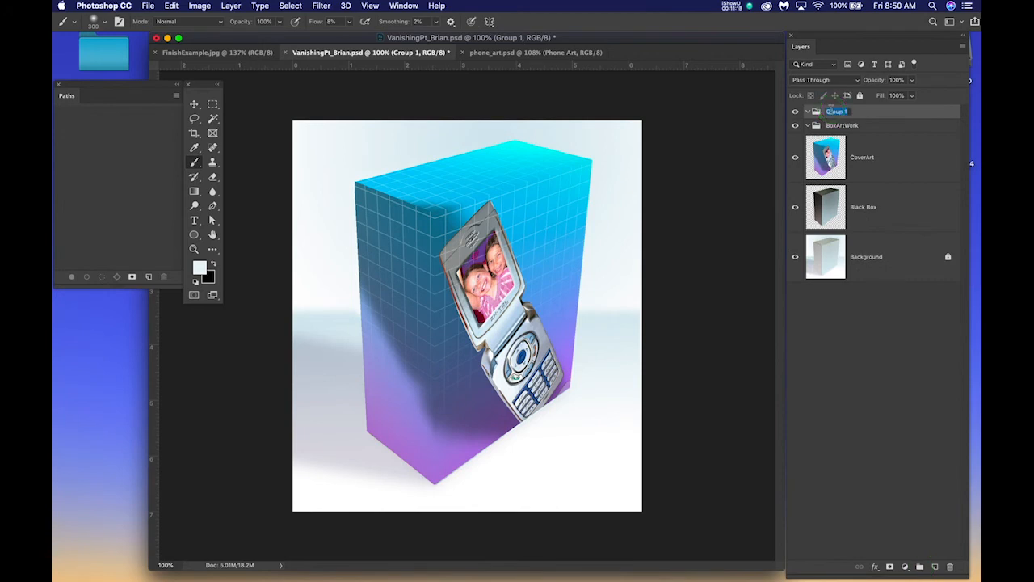
type("Bo")
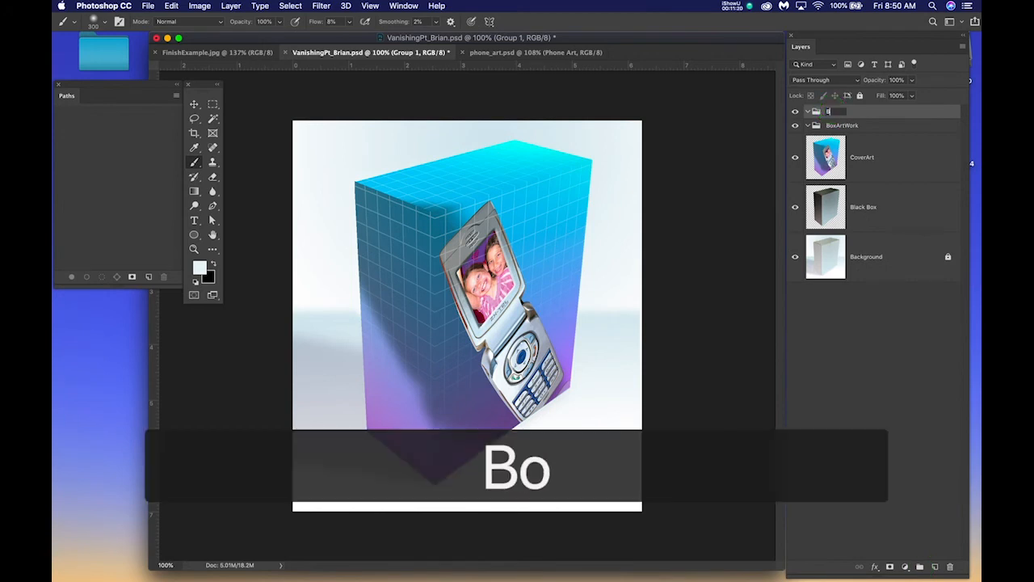
type("xTypr")
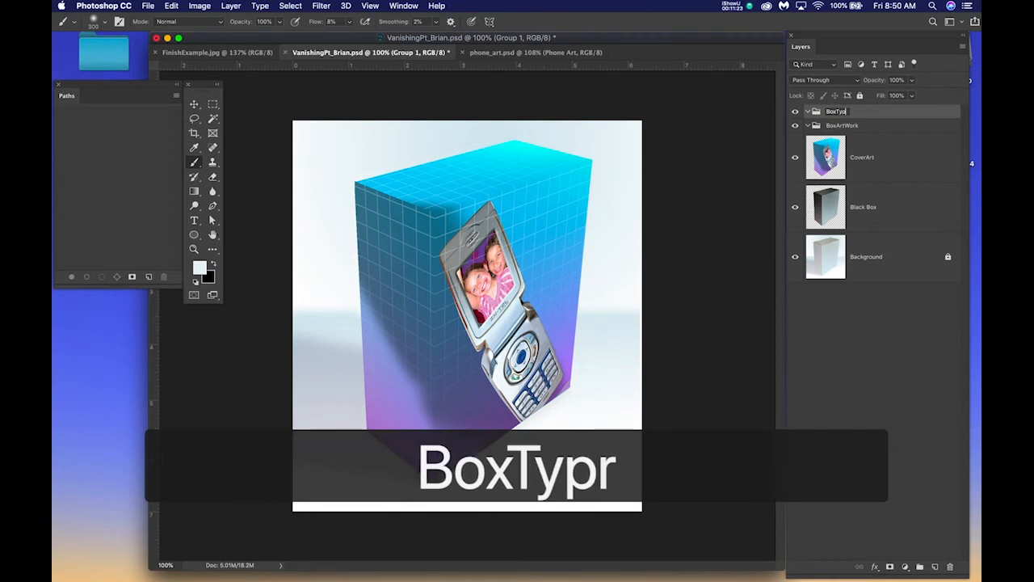
key("BackSpace")
type("e")
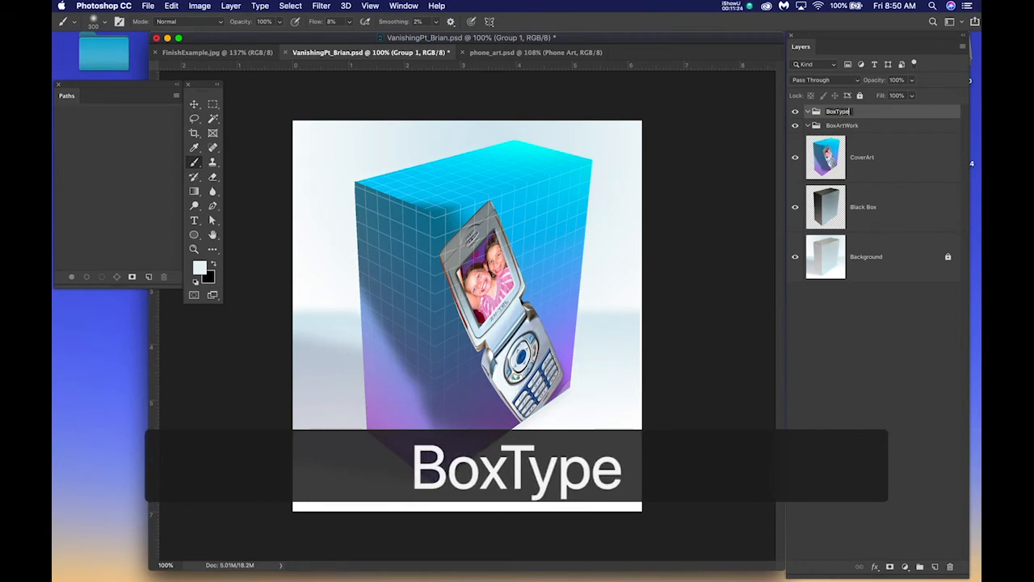
key("Return")
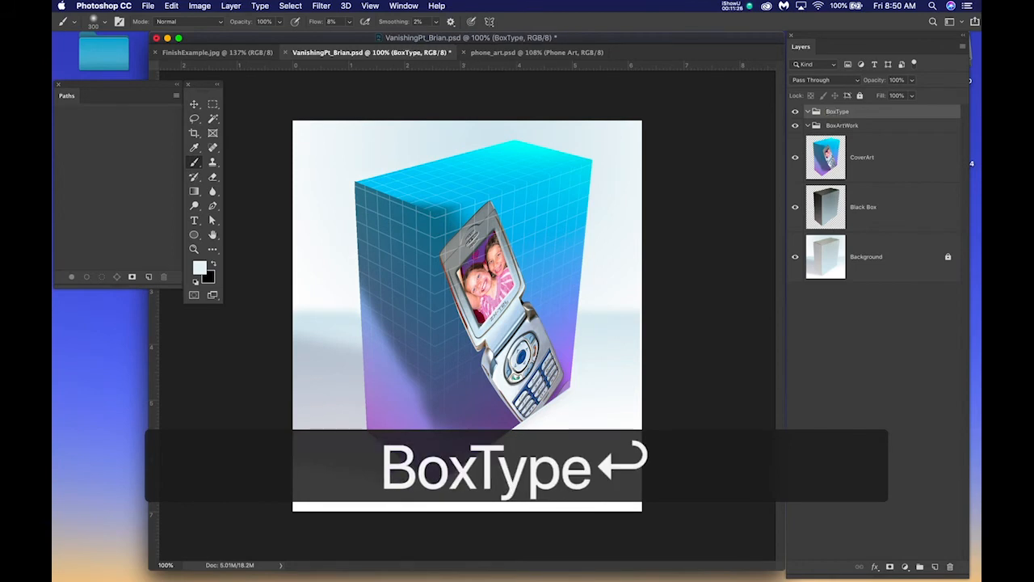
key("super+s")
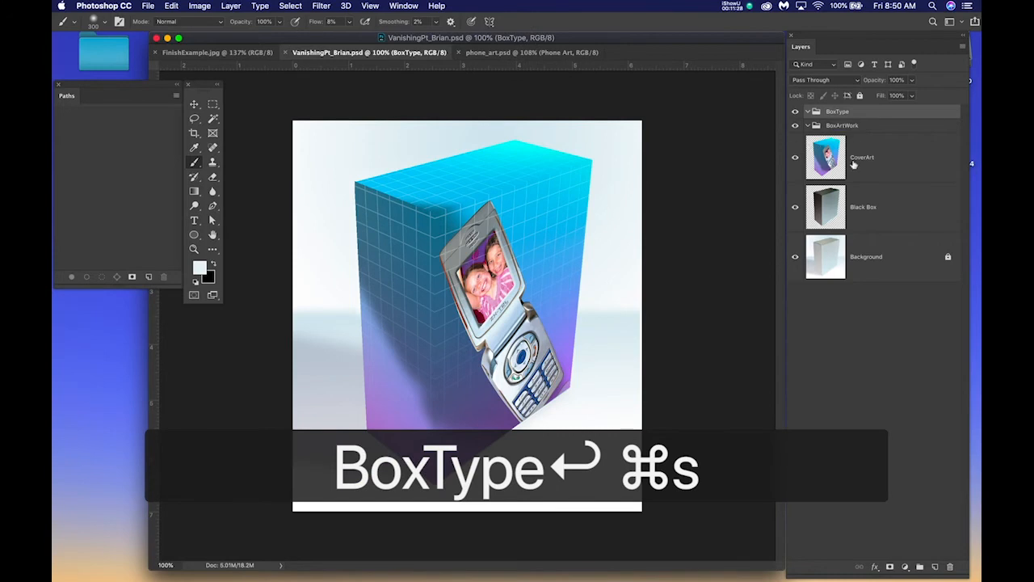
Move the CoverArt layer into the BoxArtWork group.
left_click(888, 160)
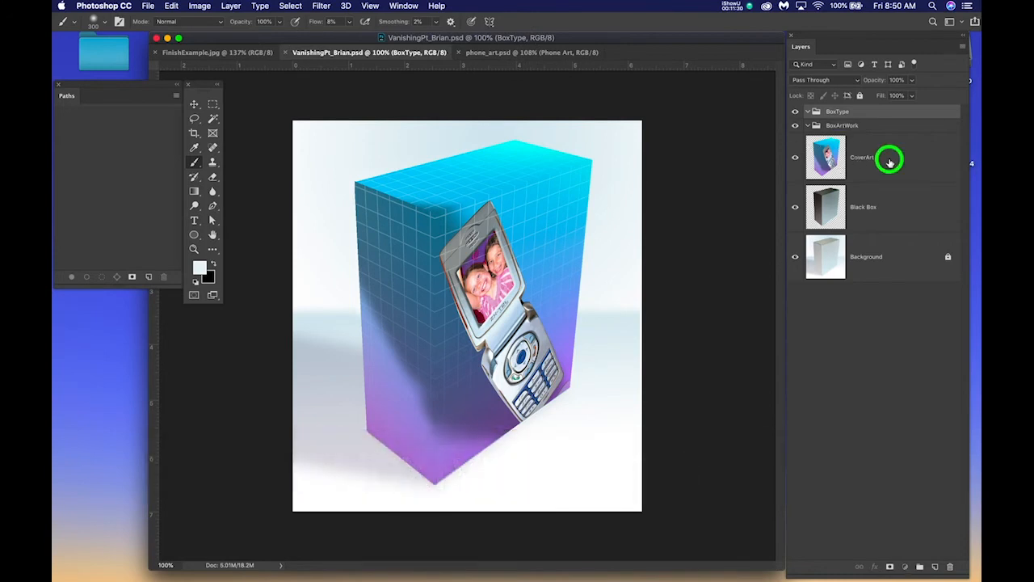
left_click_drag(888, 160, 851, 125)
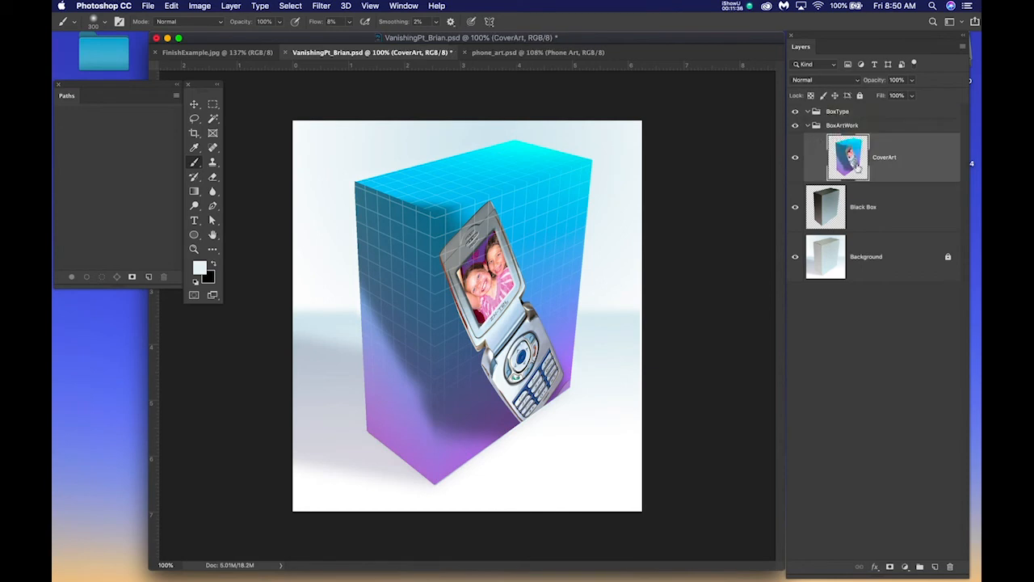
left_click(896, 309)
Add a new empty layer inside the BoxType group and examine the ZX-TEL Cellular logo up close in FinishExample.jpg.
left_click(840, 112)
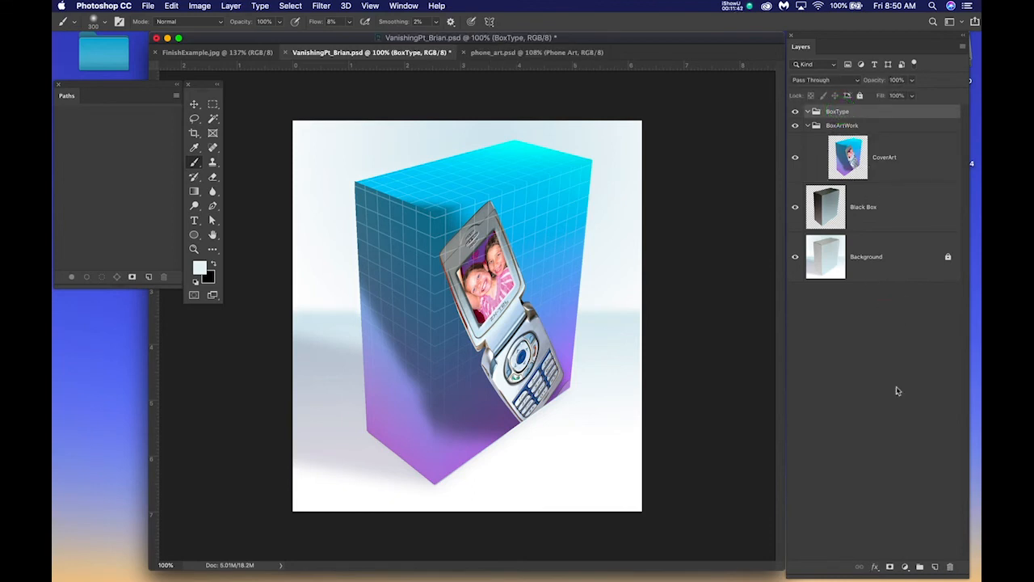
left_click(935, 568)
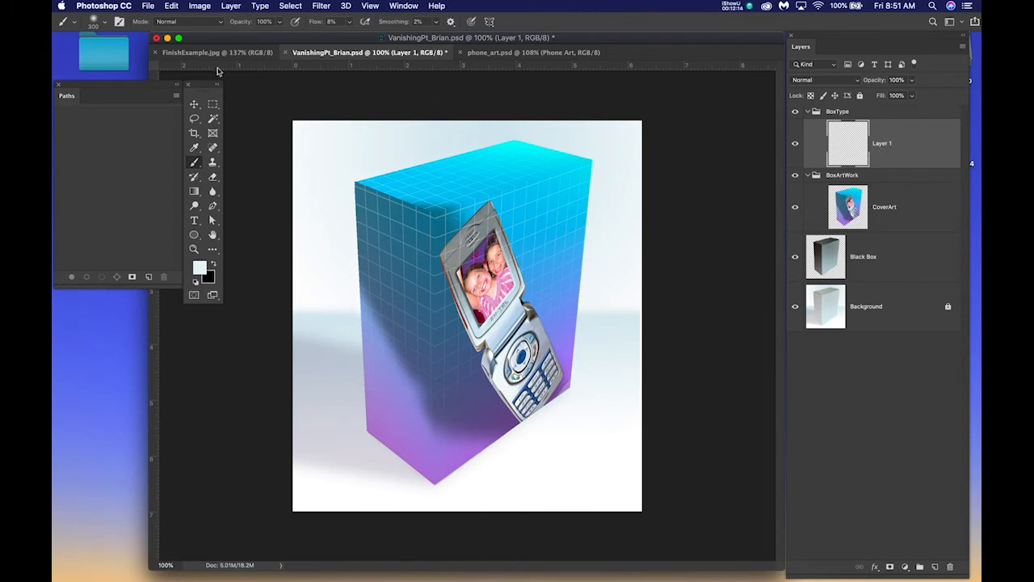
left_click(184, 55)
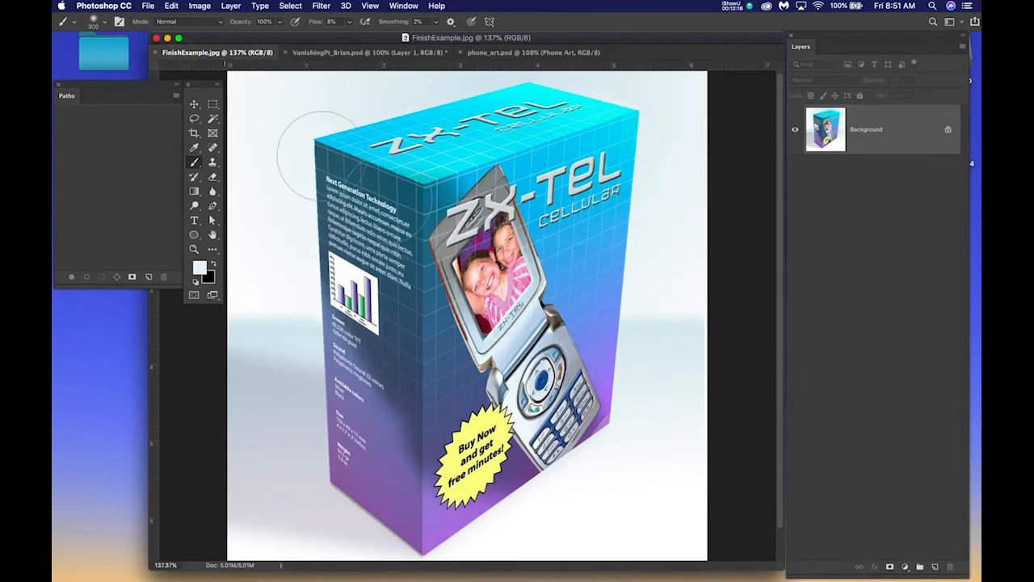
scroll(569, 224, "up", 5)
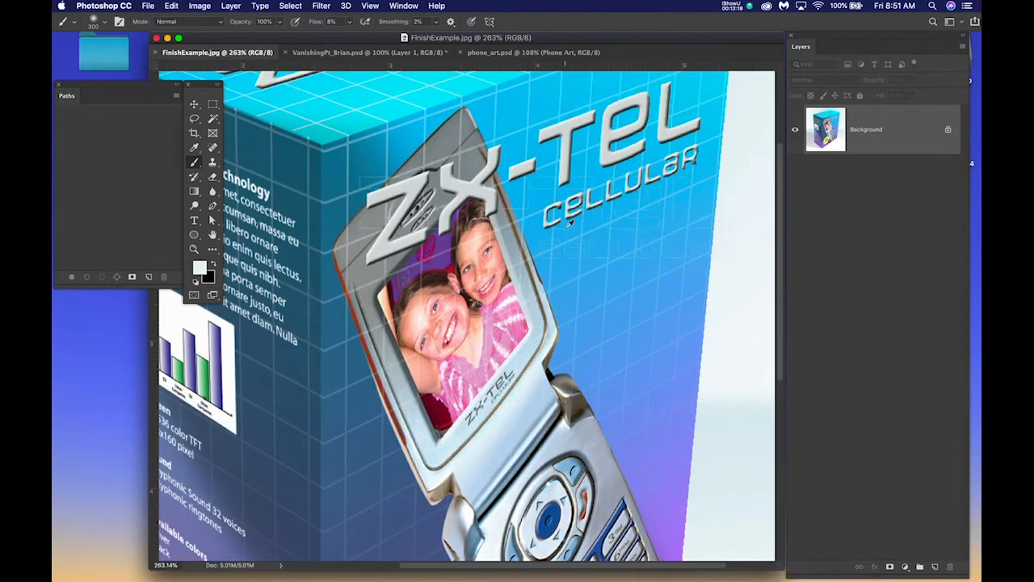
Sample the light grey of the ZX-TEL lettering in FinishExample.jpg as the foreground colour and return to VanishingPt_Brian.psd.
scroll(485, 210, "up", 1)
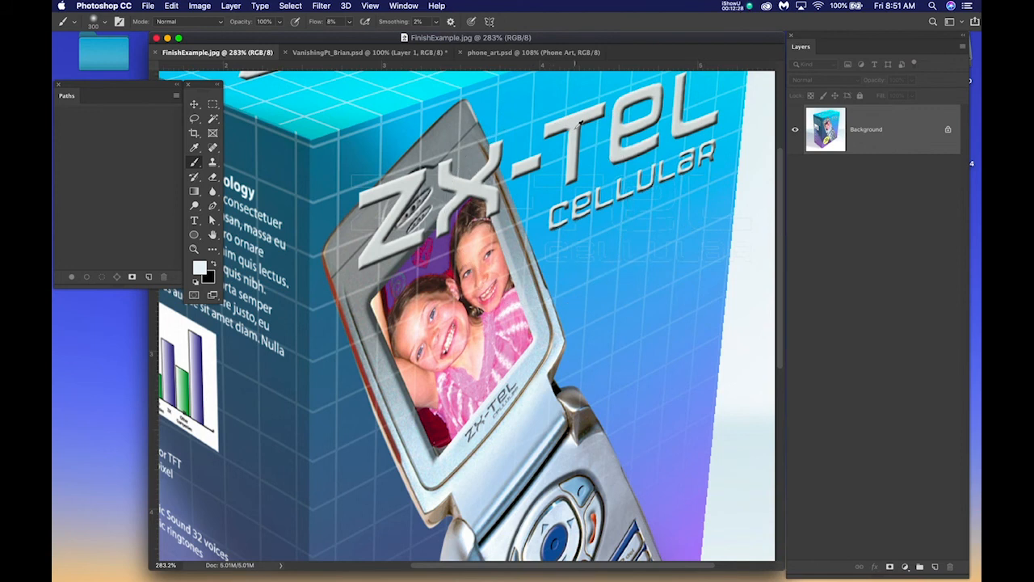
key("b")
left_click(575, 123, "alt")
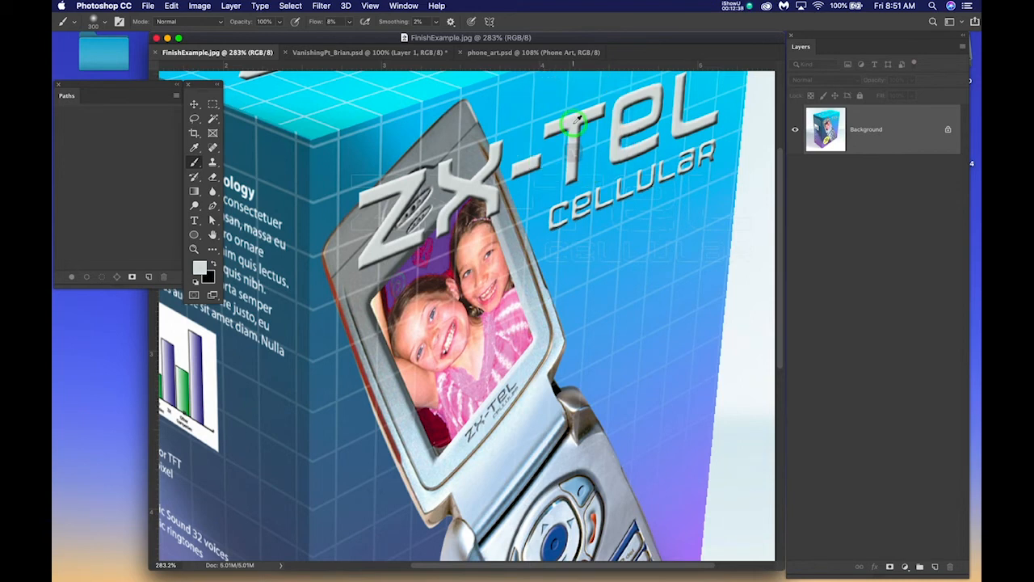
left_click(579, 120, "alt")
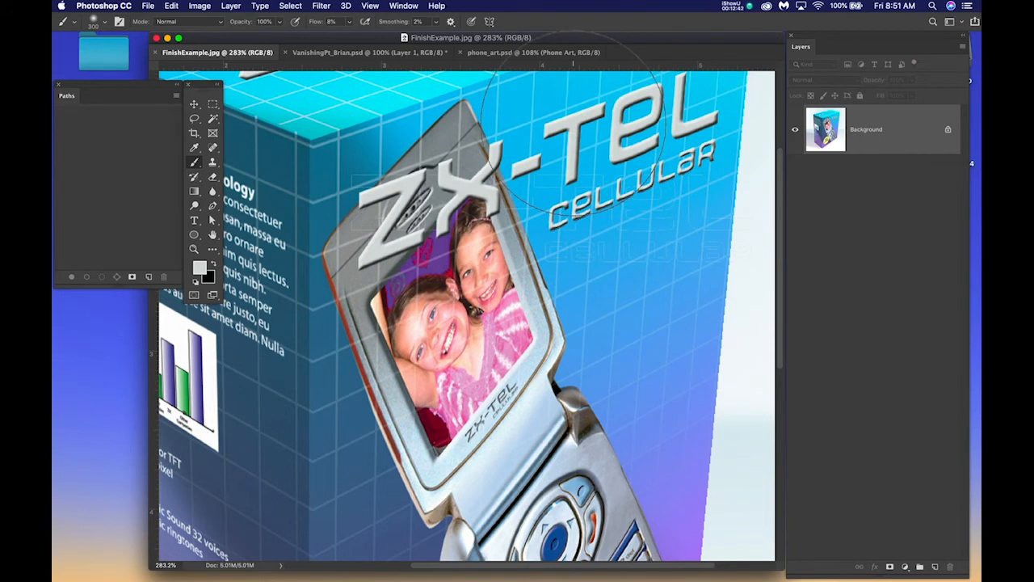
left_click(574, 123, "alt")
left_click(349, 56)
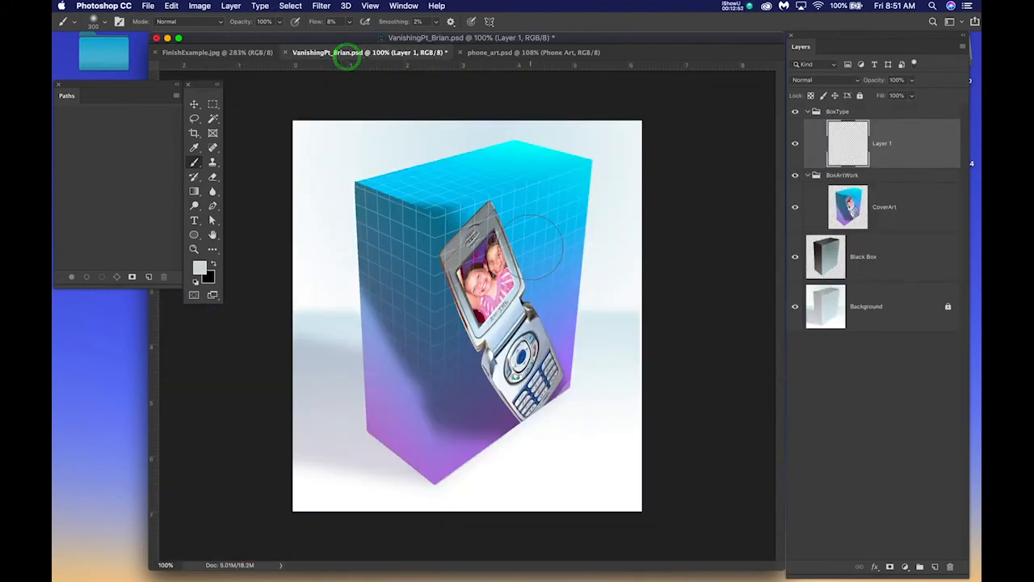
Switch to Illustrator and select all the lettering paths in ZX-Tel logo.ai with the Direct Selection tool.
mouse_move(56, 488)
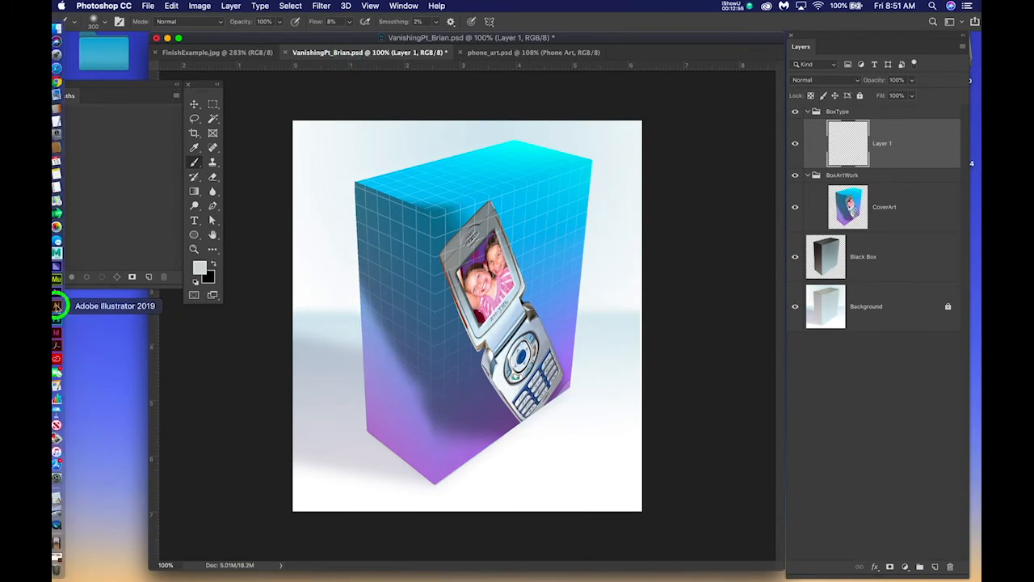
left_click(57, 305)
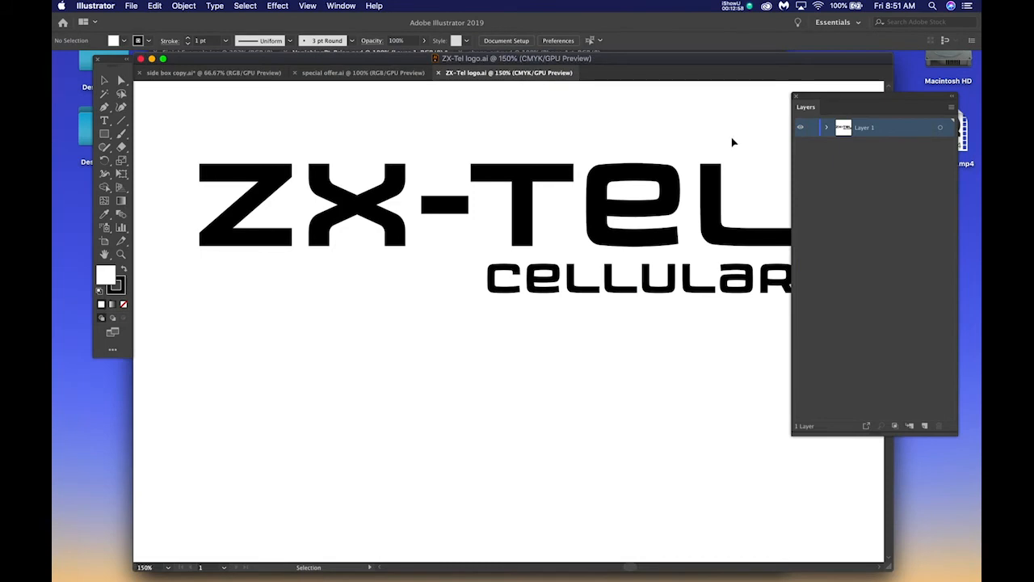
left_click(879, 99)
left_click_drag(879, 99, 910, 89)
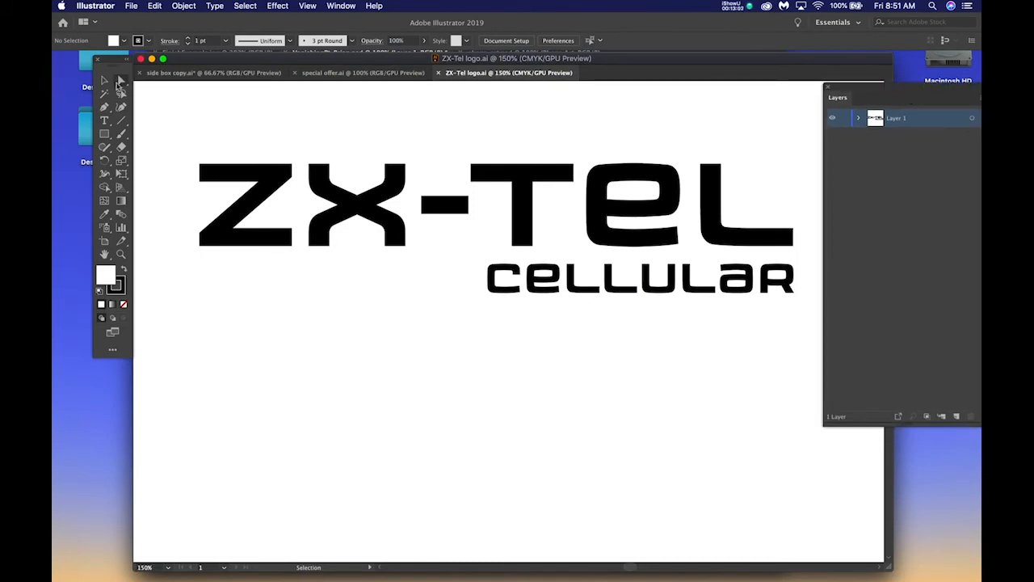
left_click(119, 80)
left_click_drag(164, 130, 792, 345)
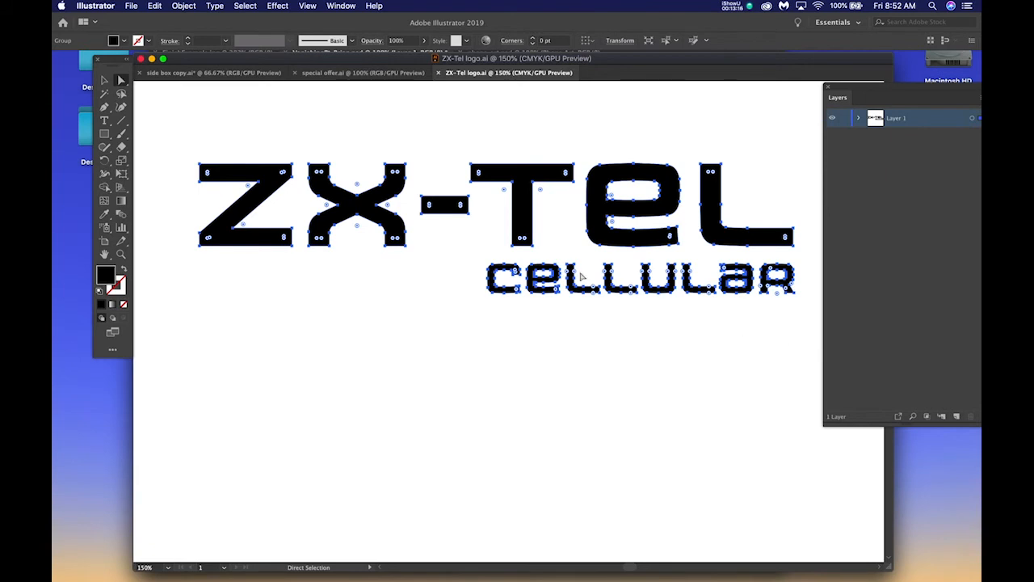
Enable AICB clipboard copying with Preserve Paths in the File Handling & Clipboard preferences.
left_click(95, 5)
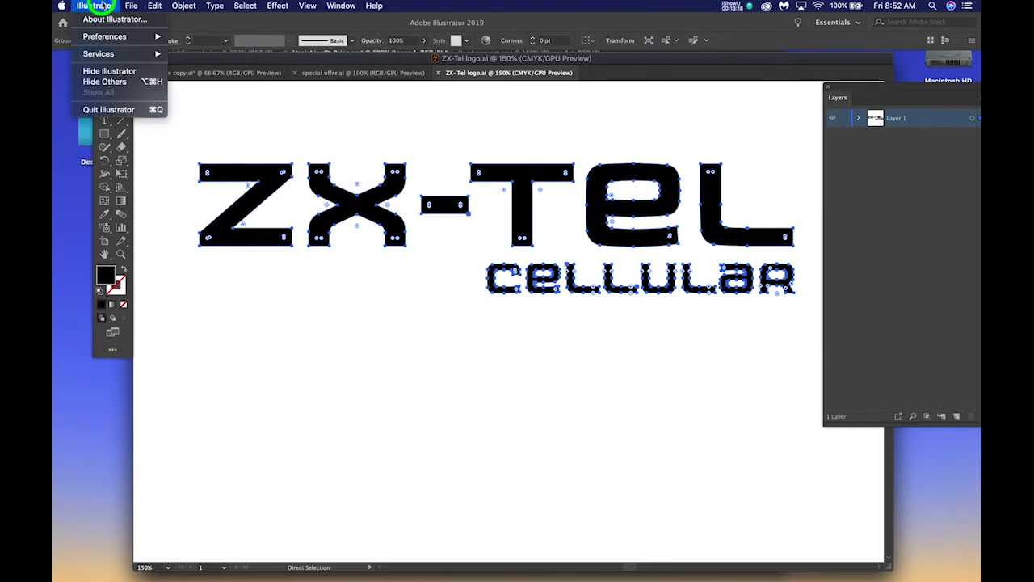
mouse_move(108, 37)
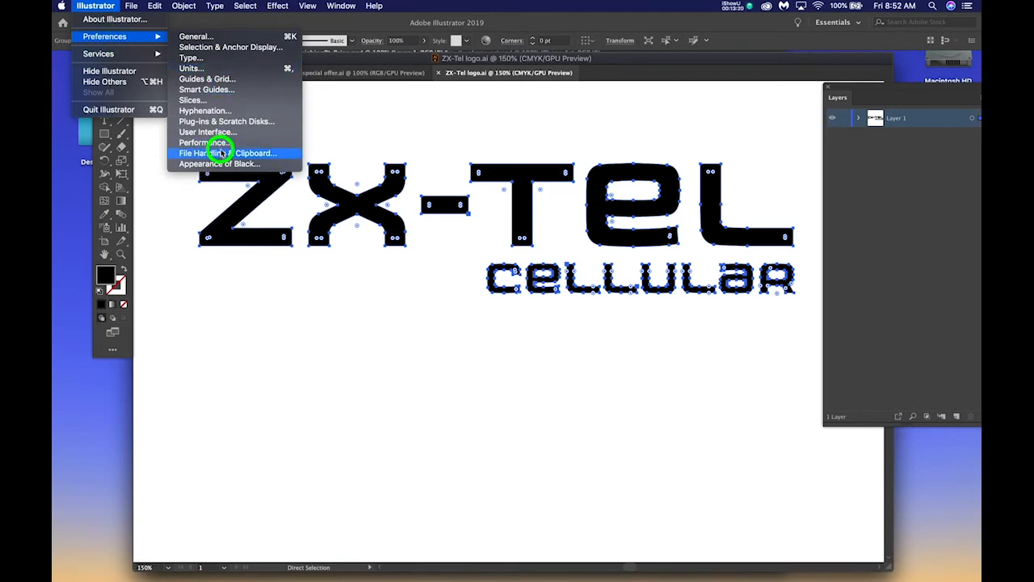
left_click(265, 154)
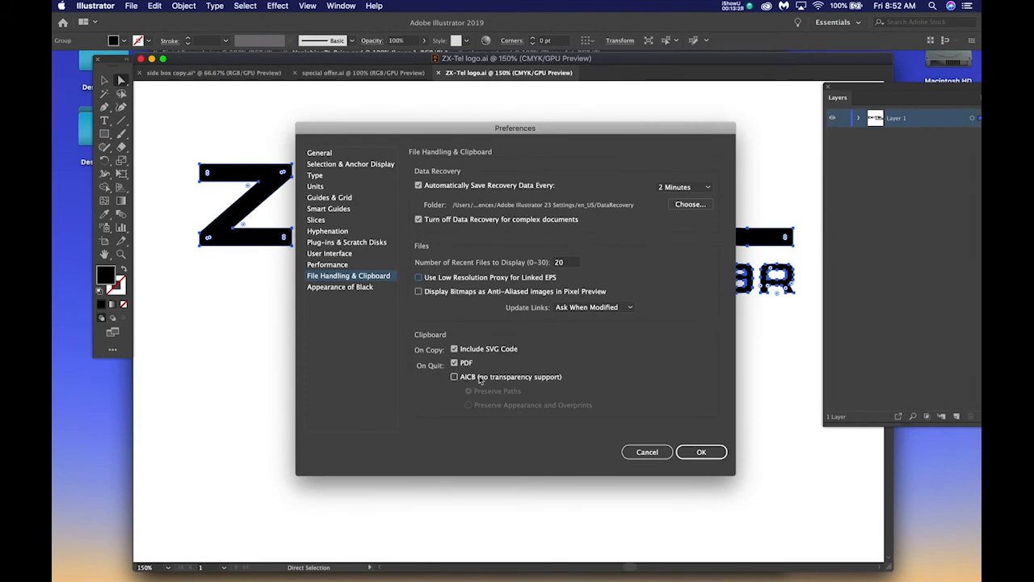
left_click(454, 377)
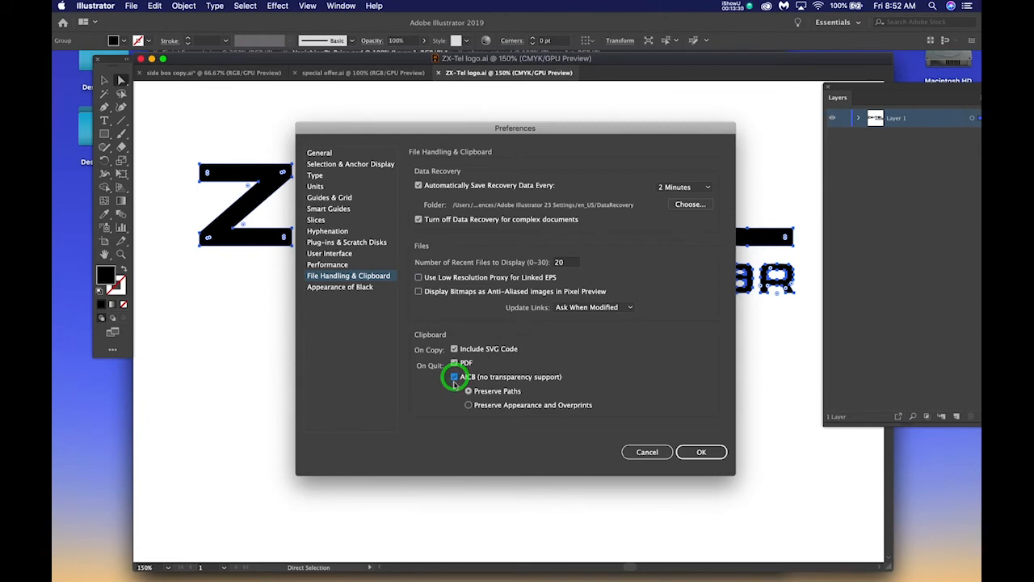
left_click(468, 392)
left_click(684, 452)
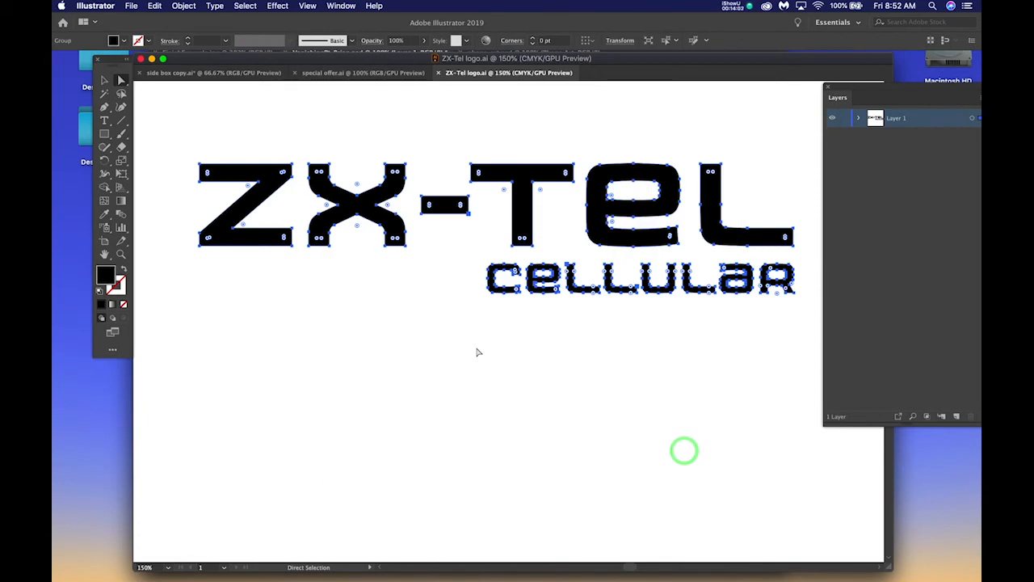
Copy the selected logo paths and switch back to Photoshop with Layer 1 of the BoxType group selected.
key("super+c")
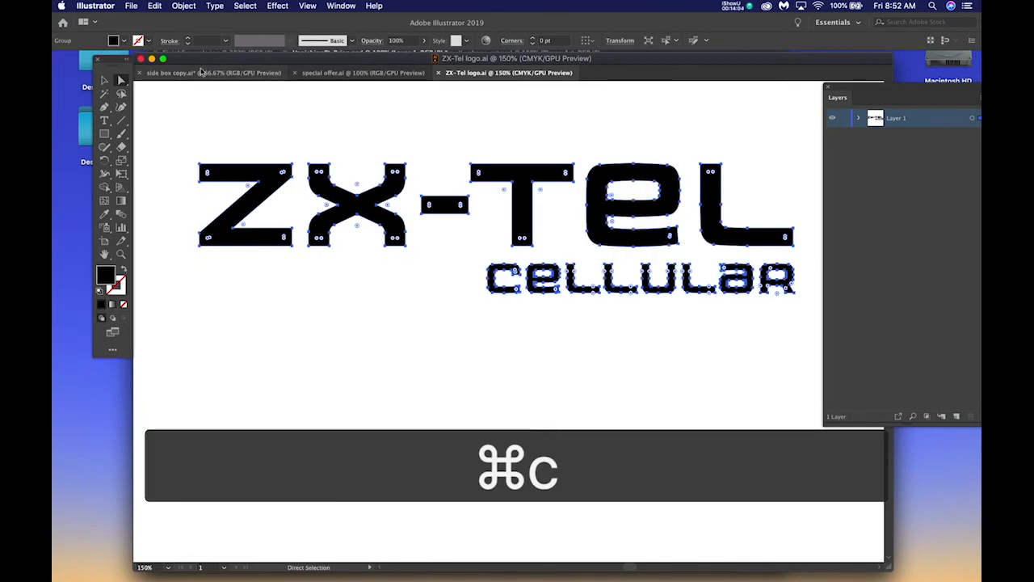
left_click(151, 60)
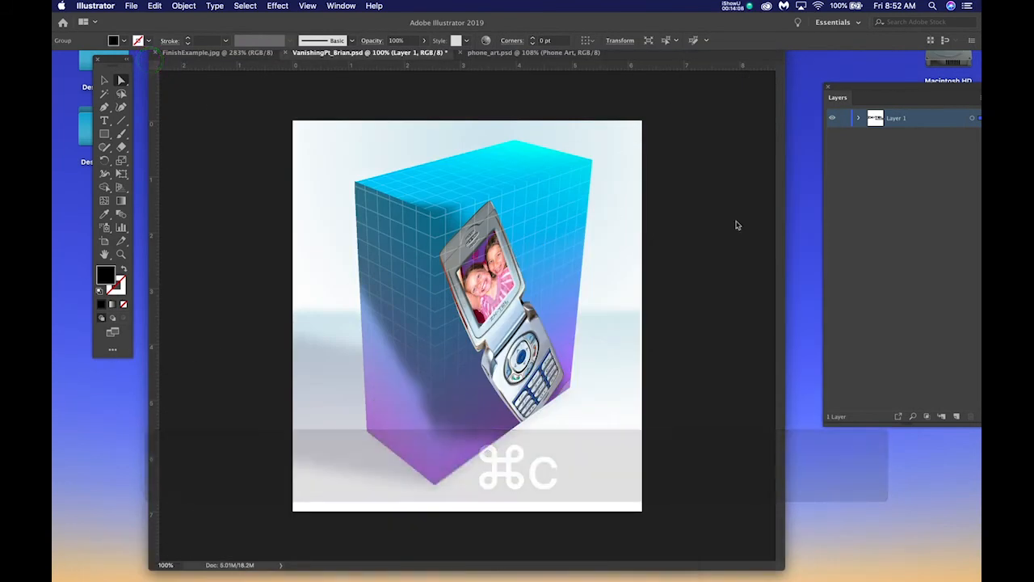
left_click(896, 176)
left_click(732, 181)
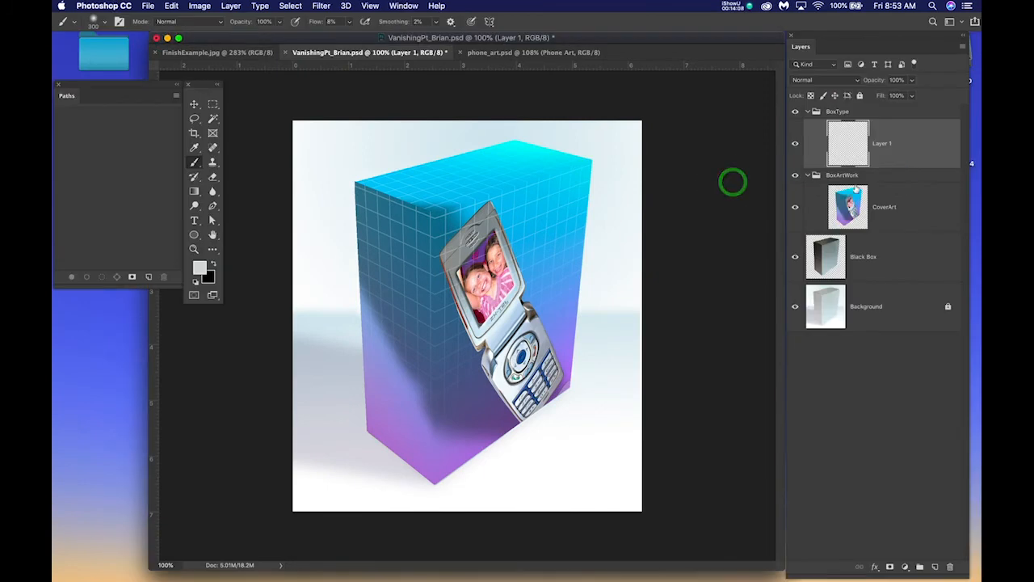
left_click(920, 146)
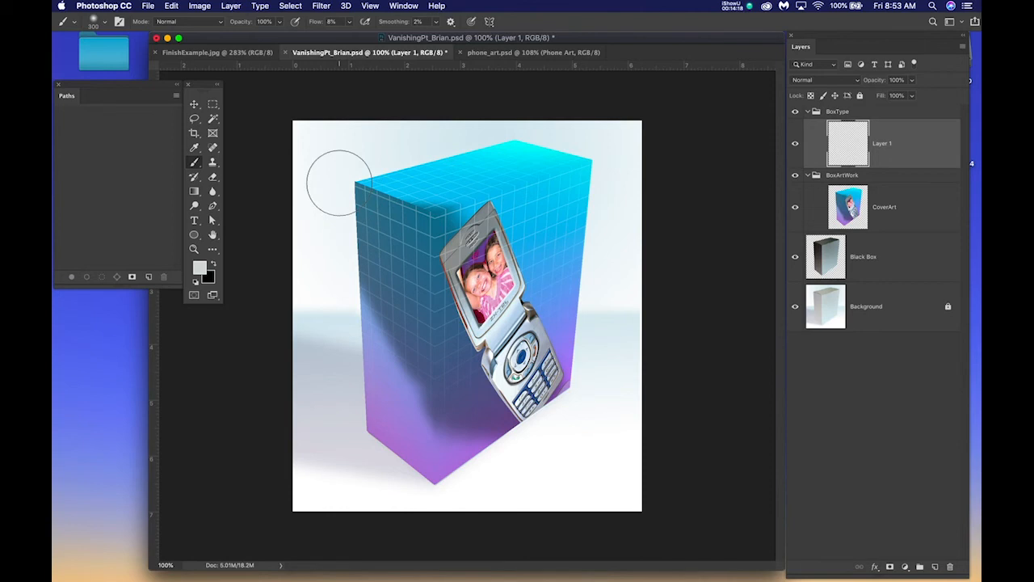
Examine the drawing mode choices of the Pen and Rectangle tools, keeping both set to Path.
key("p")
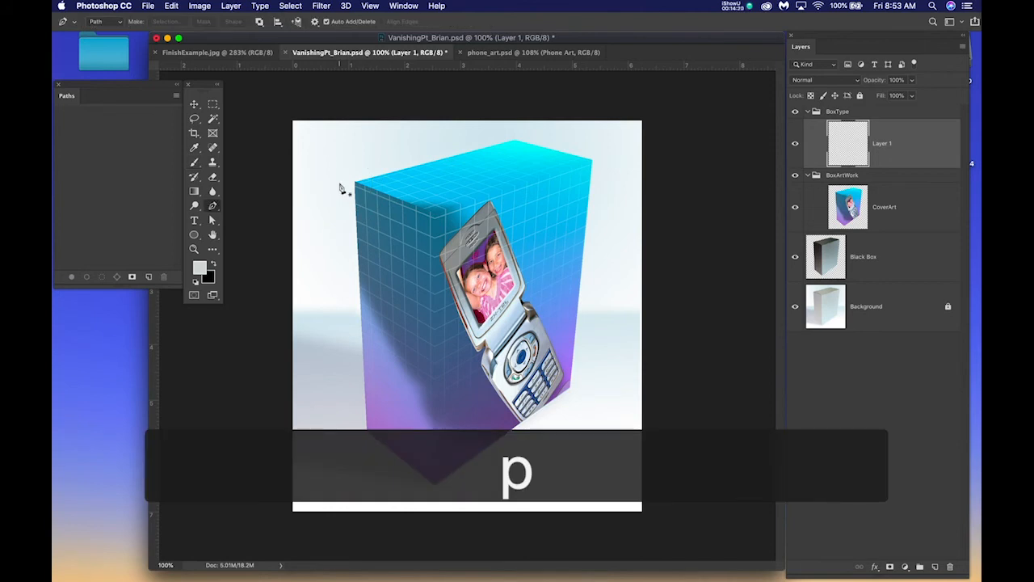
left_click(99, 23)
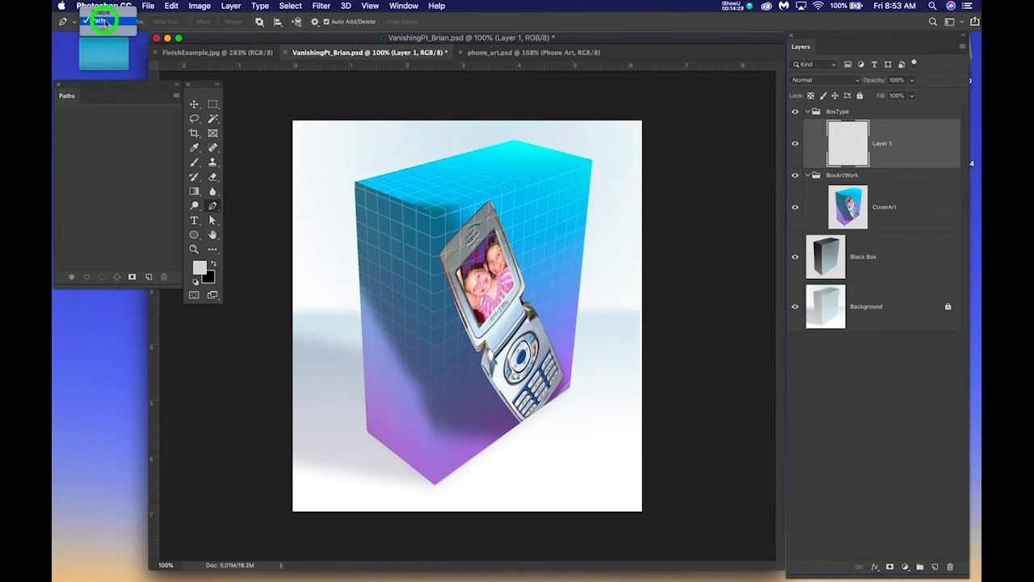
left_click(104, 26)
left_click(99, 21)
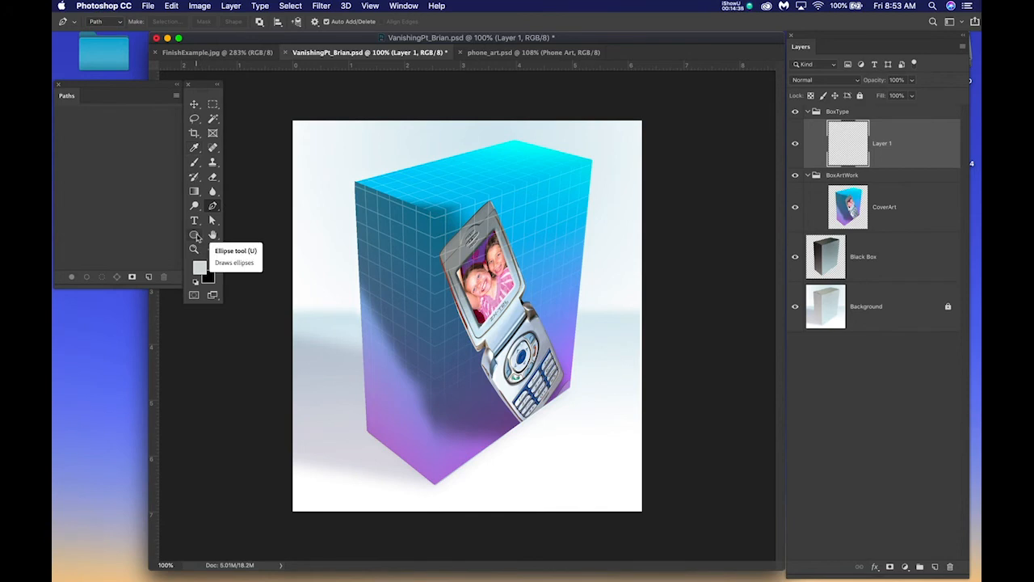
left_click(196, 235)
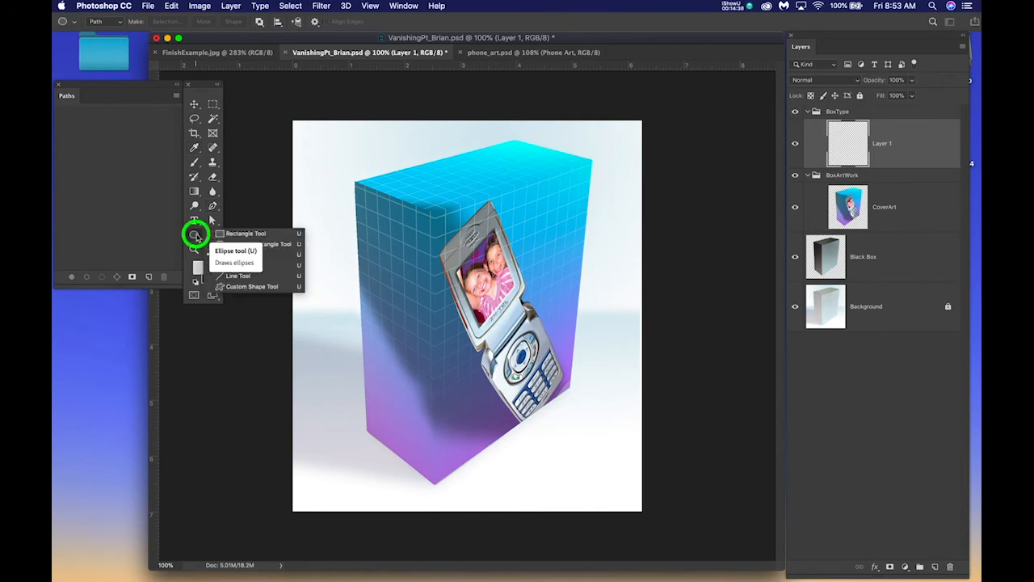
left_click(245, 234)
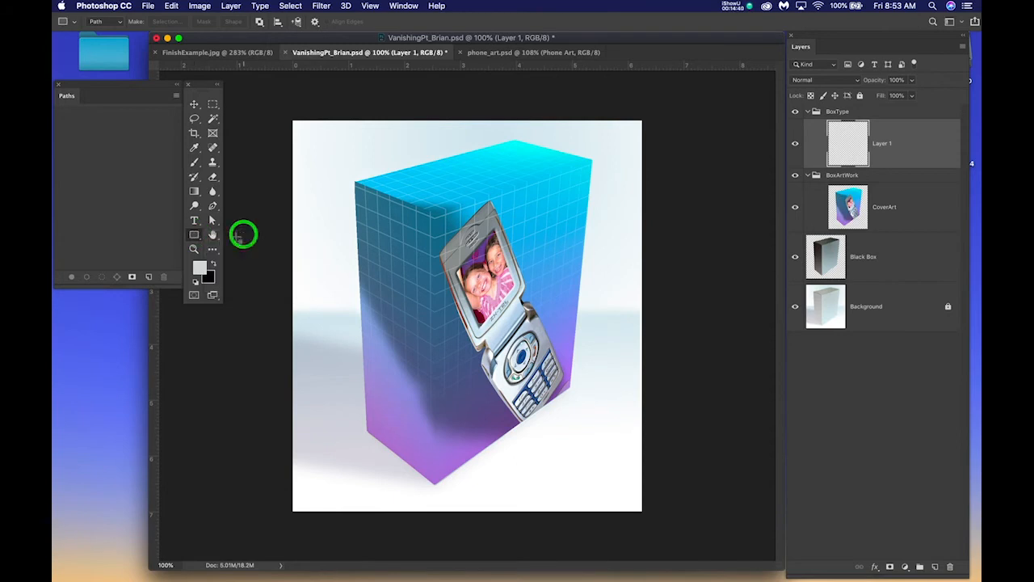
key("u")
left_click(113, 27)
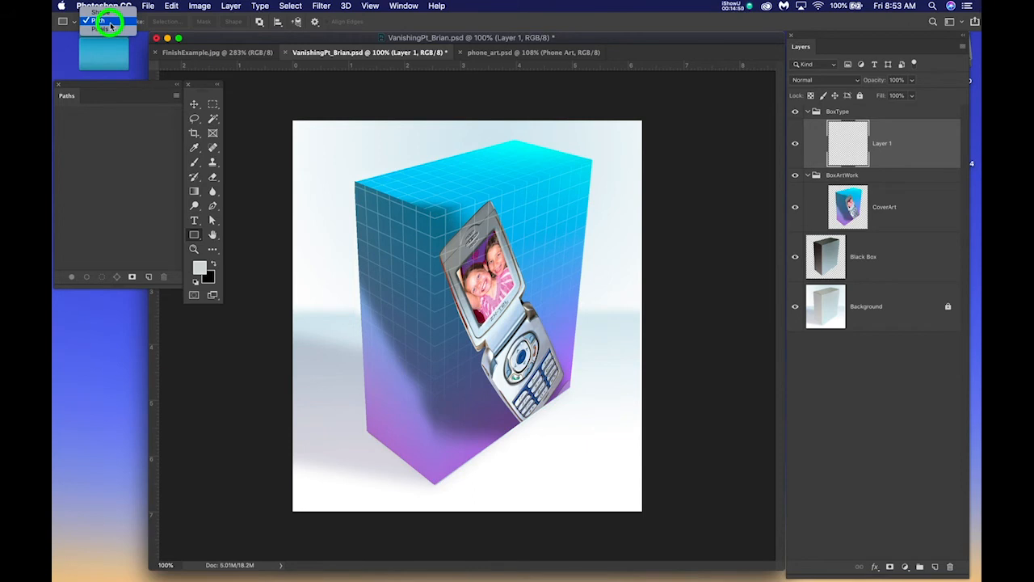
left_click(110, 22)
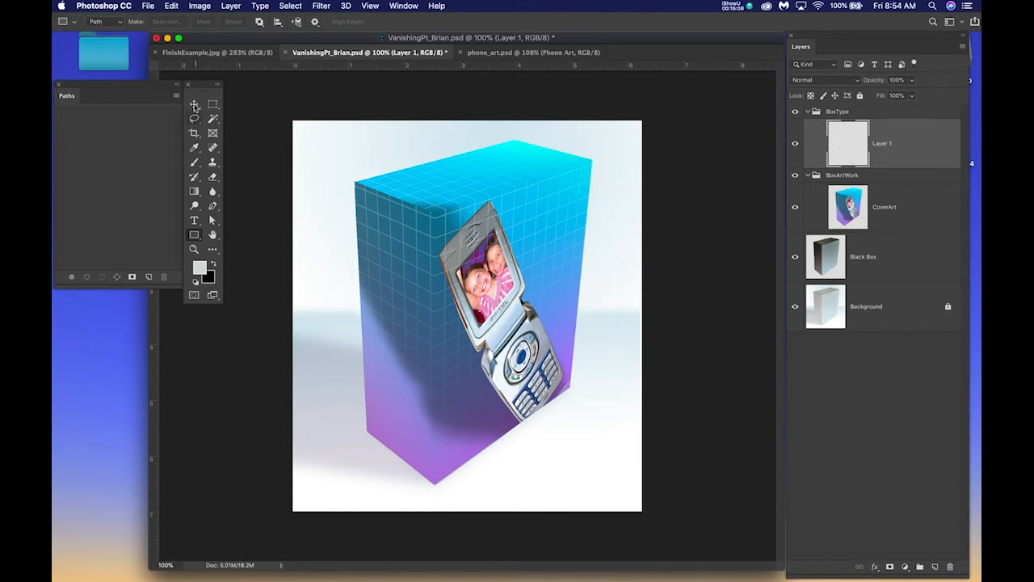
Try to paste the copied logo as a path with Layer 1 selected, and undo the paste.
left_click(194, 103)
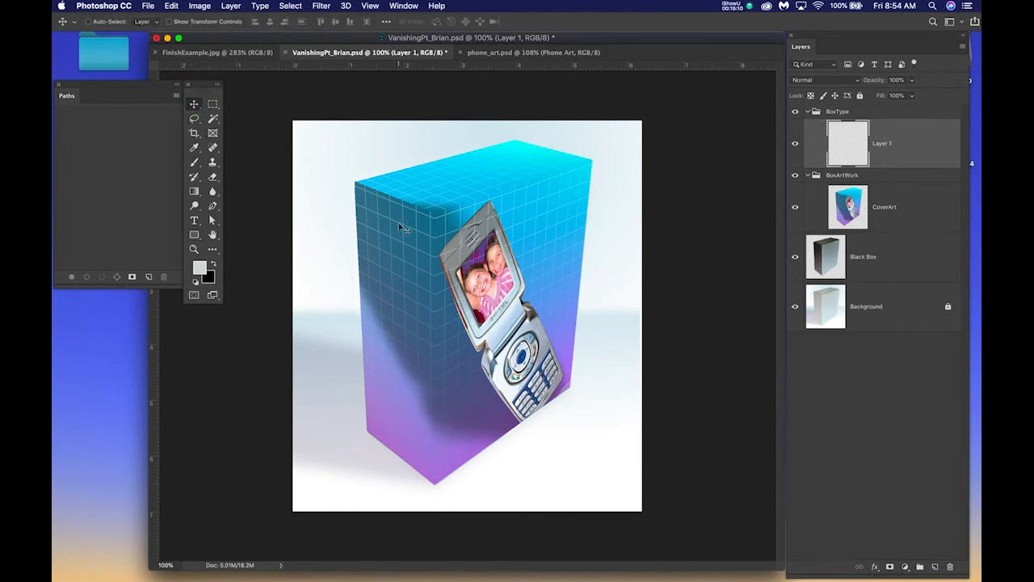
left_click(906, 144)
left_click(921, 153)
key("super+v")
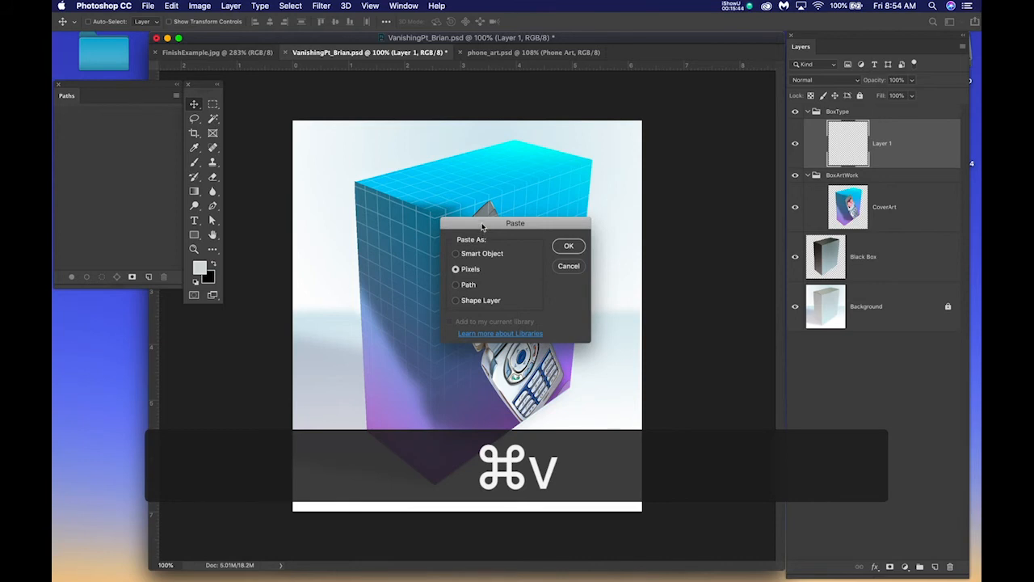
left_click(457, 284)
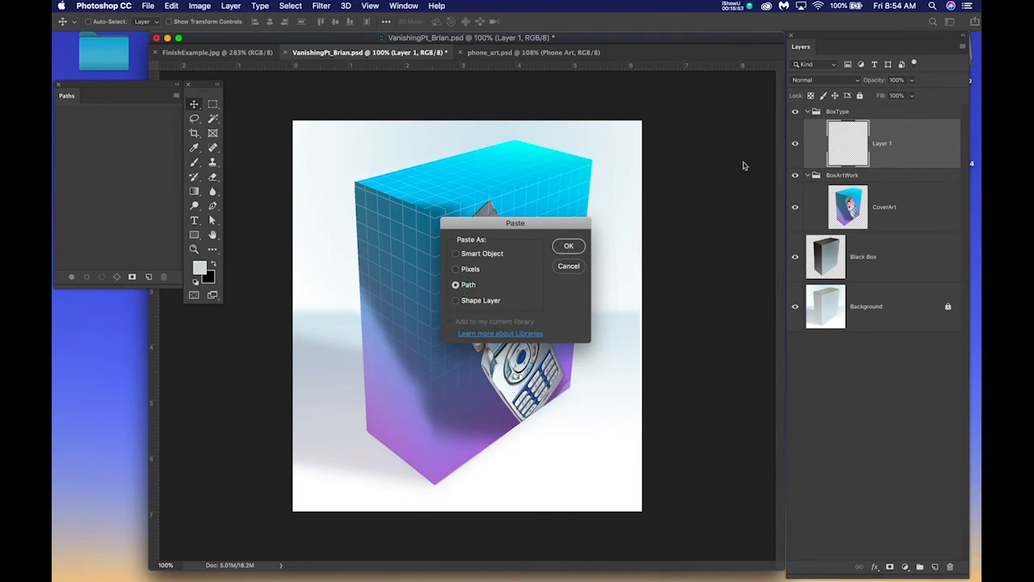
left_click(567, 249)
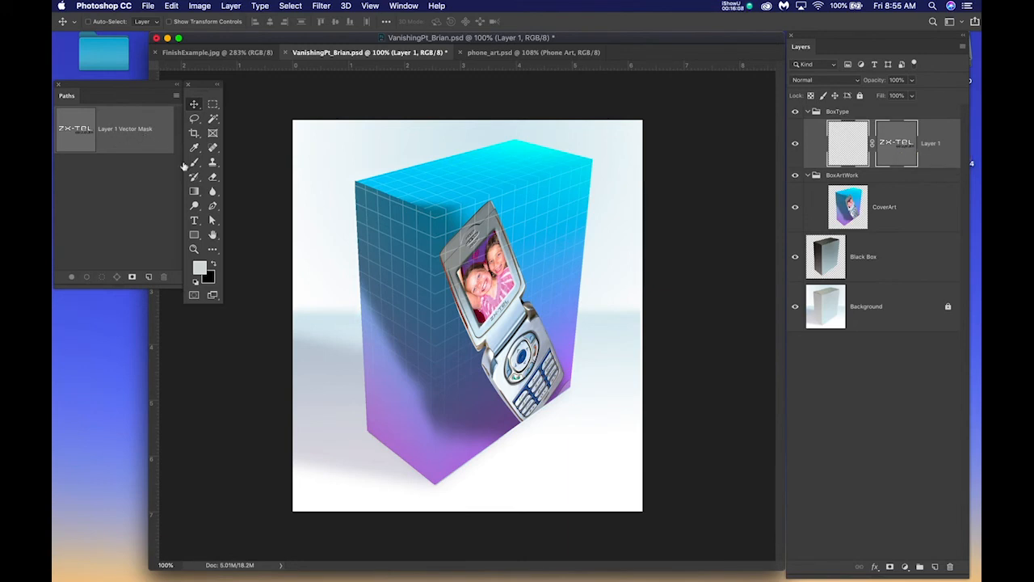
key("super+z")
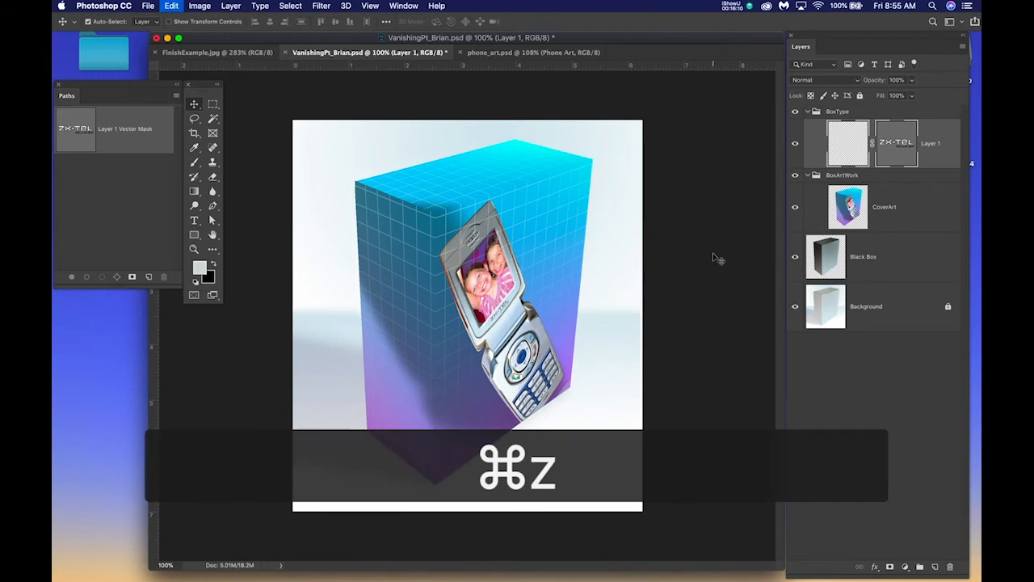
Deselect all layers and paste the copied ZX-Tel logo into the document as a path.
left_click(869, 377)
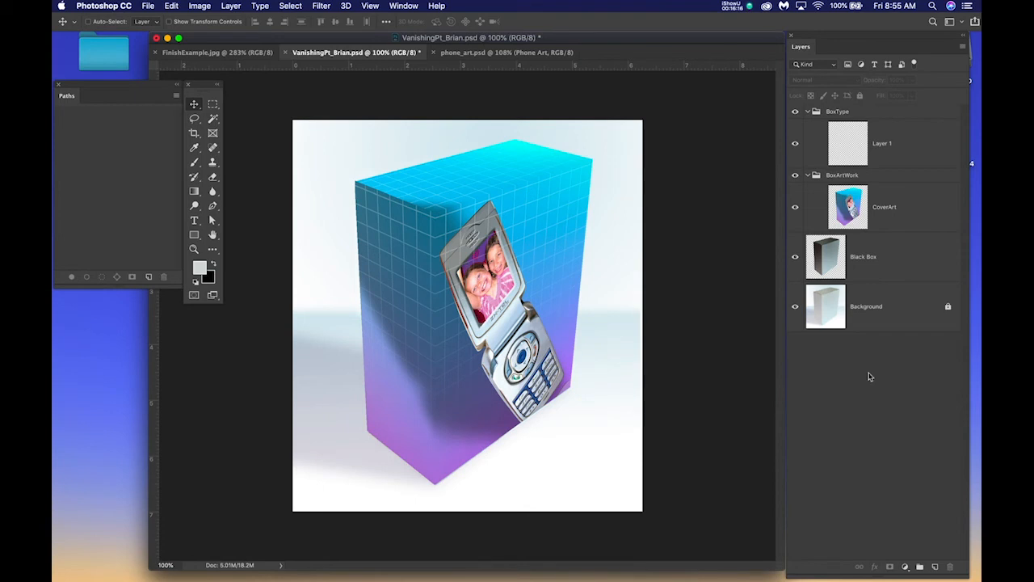
key("super+v")
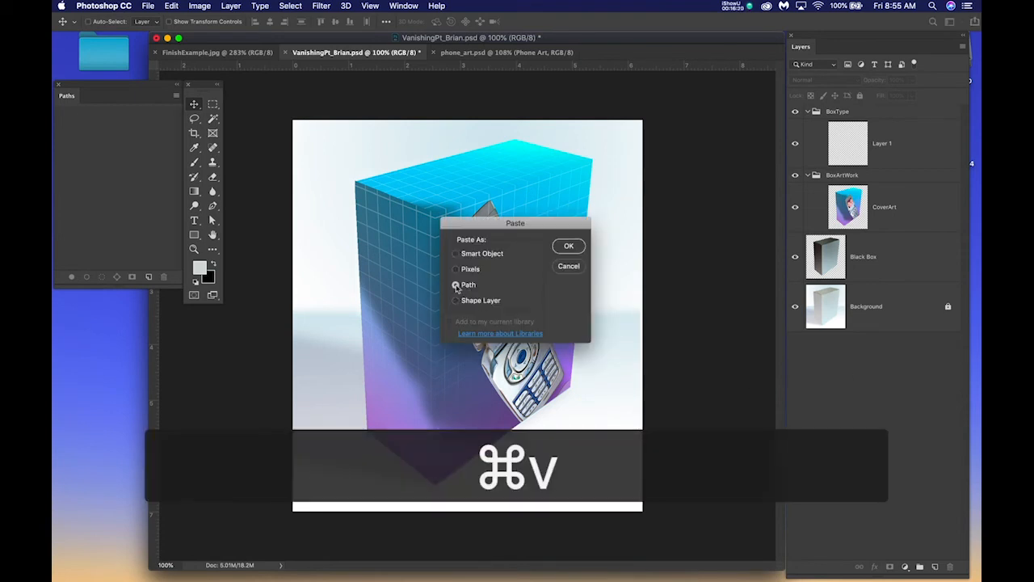
left_click(564, 245)
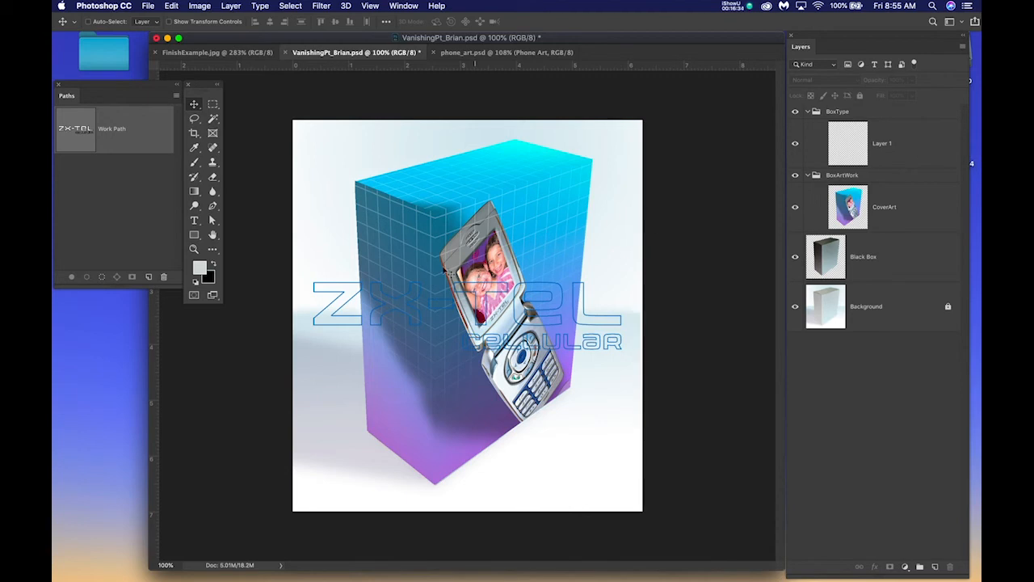
Save the pasted work path under the name Logo.
double_click(116, 129)
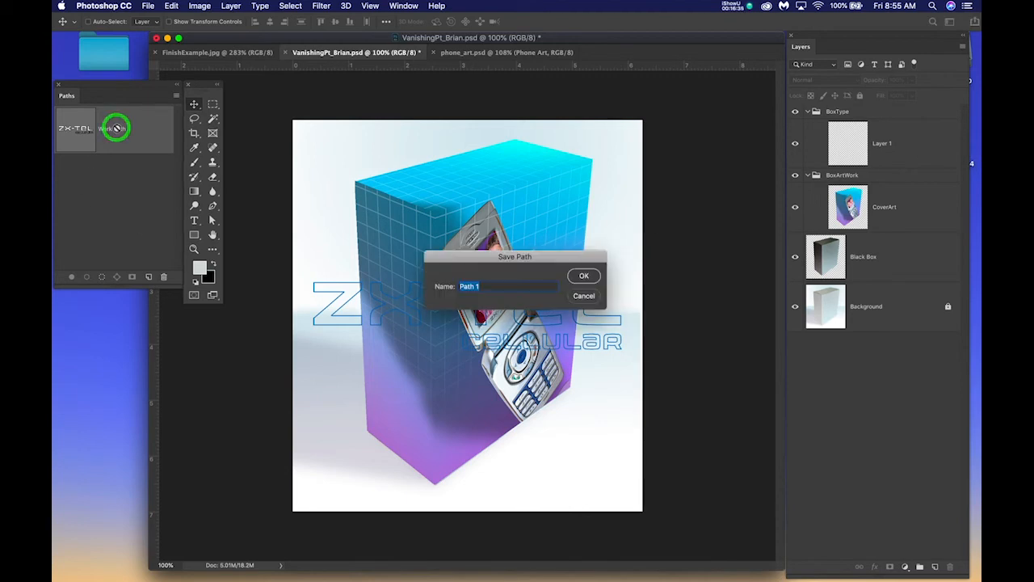
type("Logo")
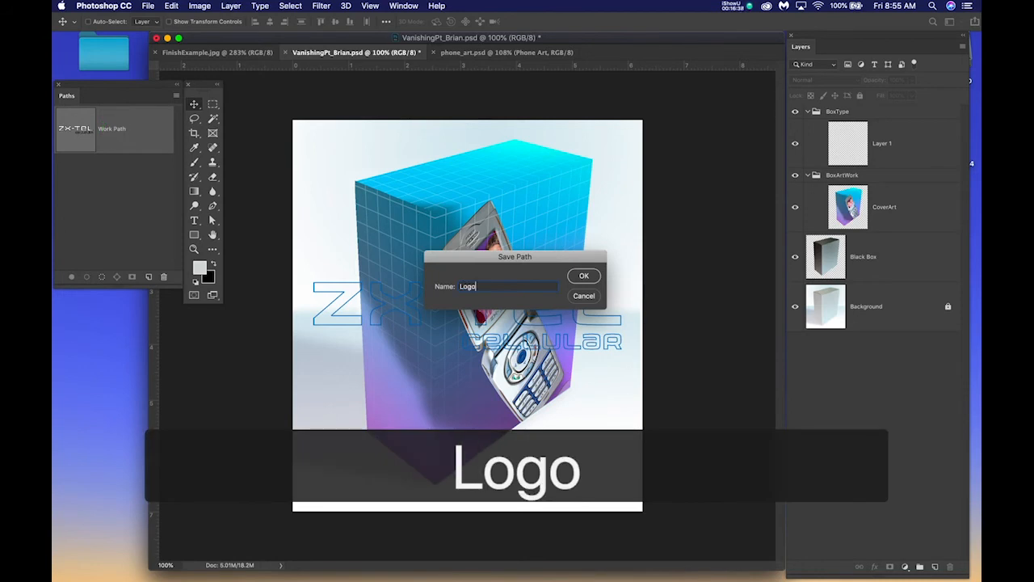
key("Return")
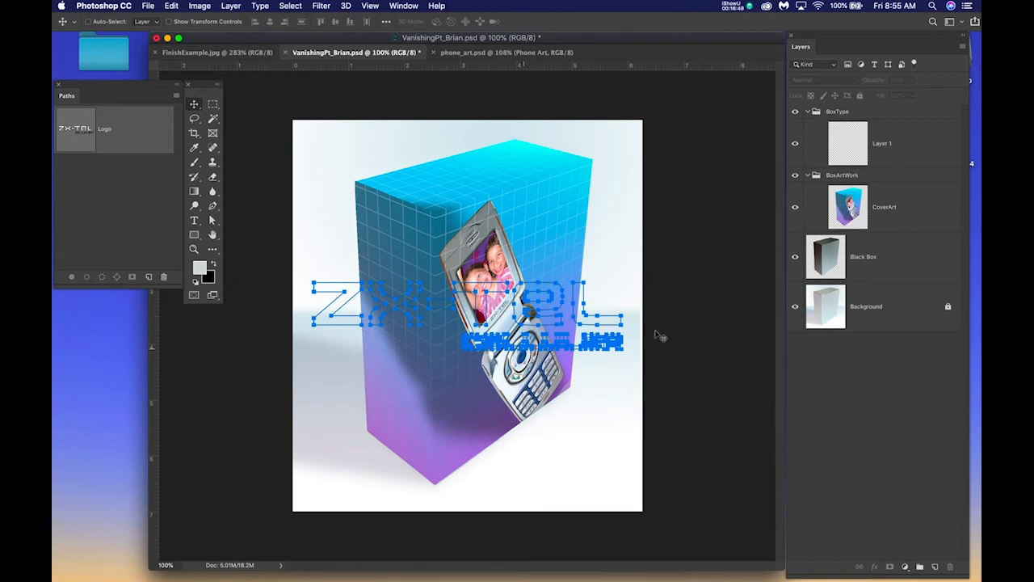
Hide the CoverArt, Black Box and Background layers to view the logo path alone, and show all three again.
left_click(795, 207)
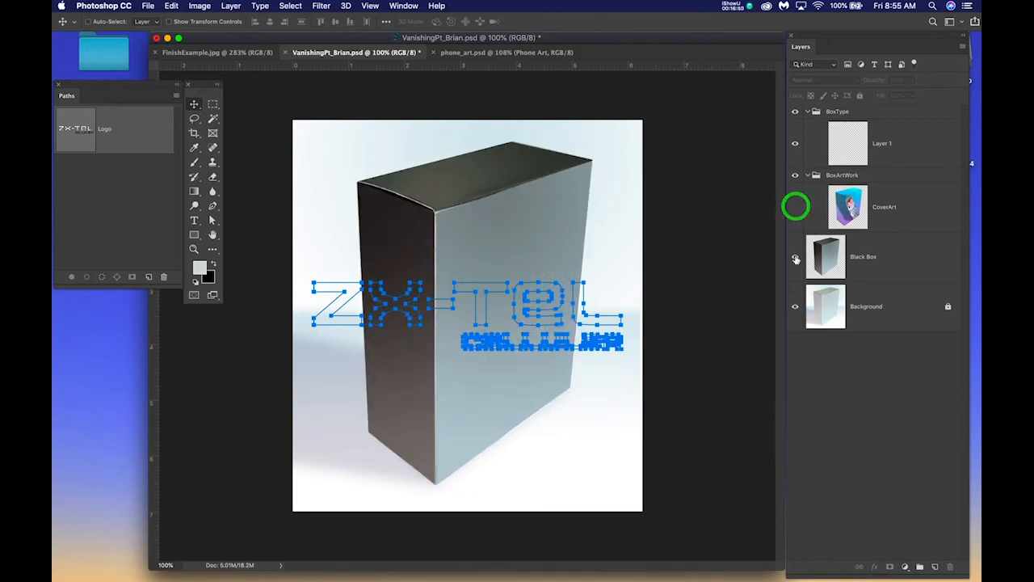
left_click(795, 256)
left_click(795, 306)
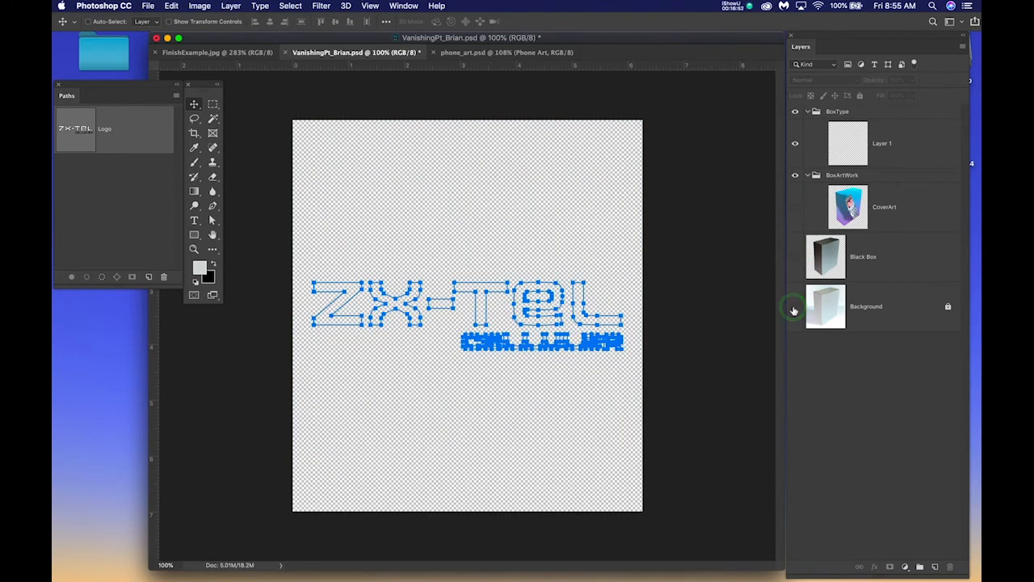
left_click(794, 307)
left_click(795, 256)
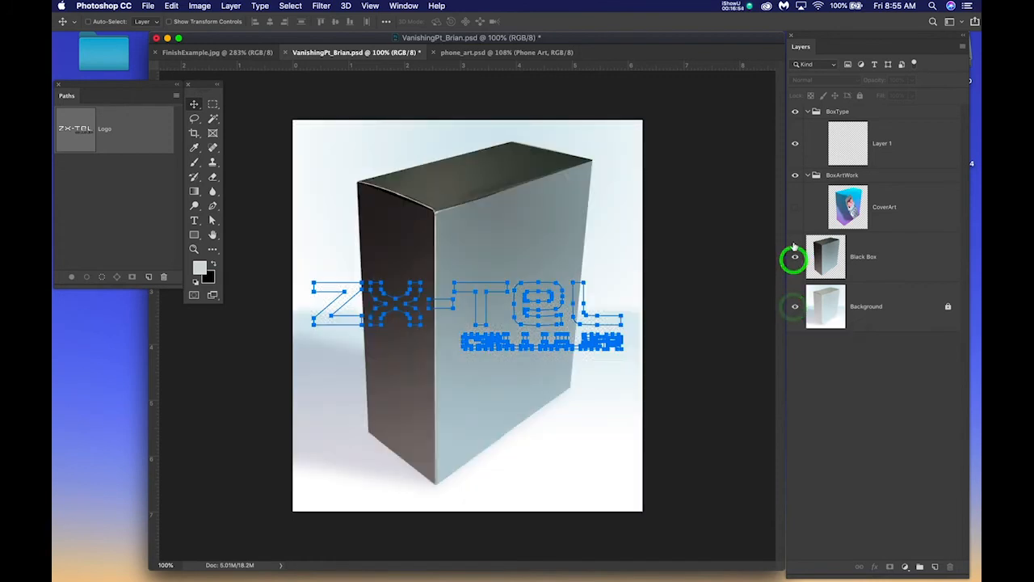
left_click(795, 209)
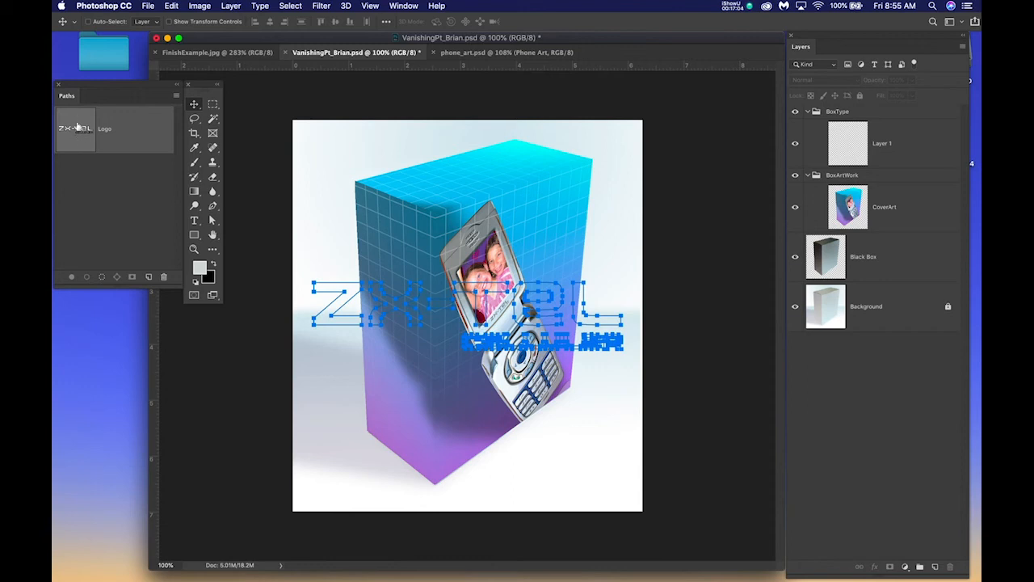
Load the Logo path as a selection and fill it on Layer 1 with the light grey foreground colour.
left_click(89, 84)
left_click(73, 129, "super")
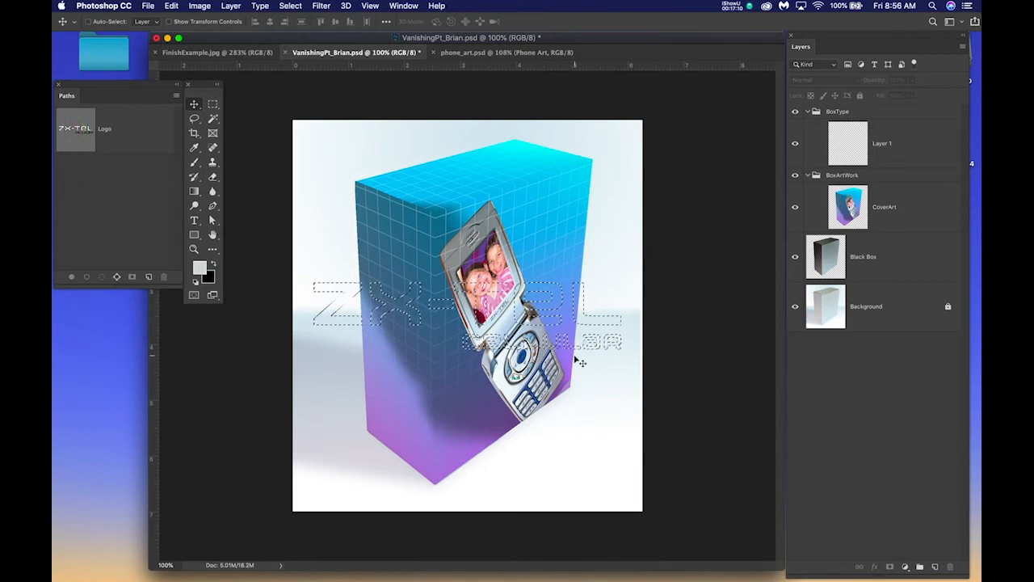
left_click(890, 151)
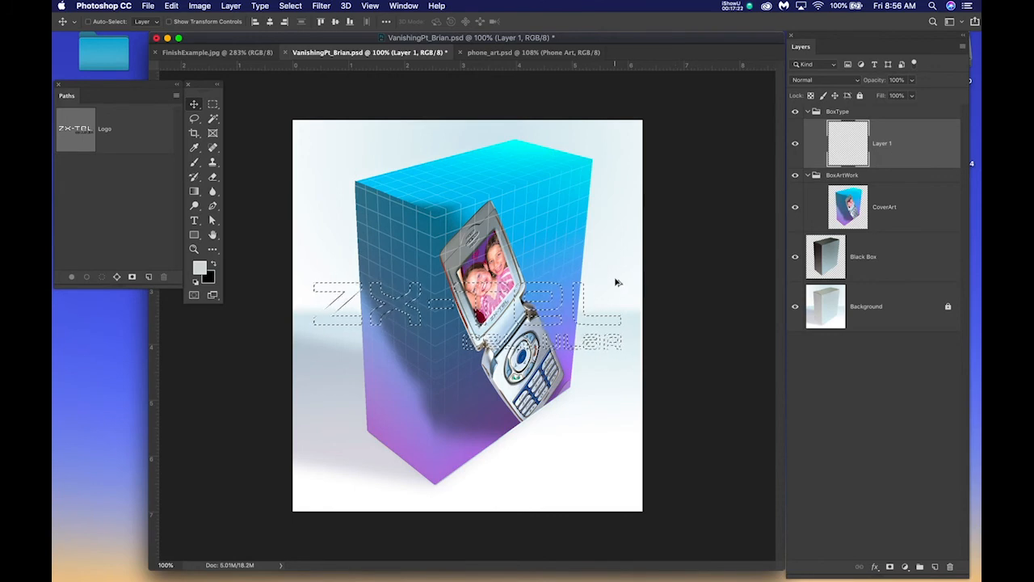
key("alt+BackSpace")
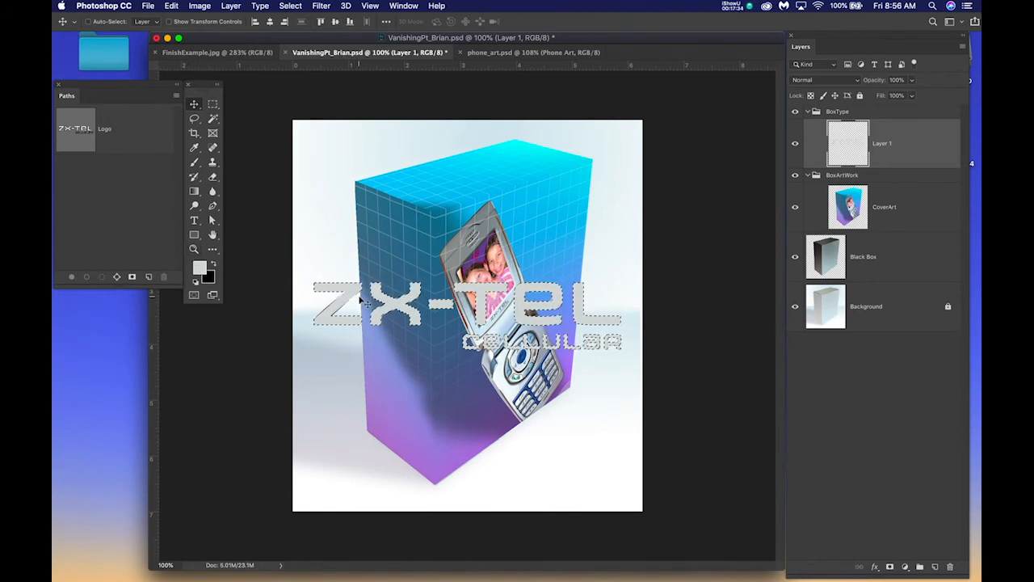
Examine the logo's look in FinishExample.jpg and the foreground and background colour choices, and close the colour settings again.
left_click(204, 52)
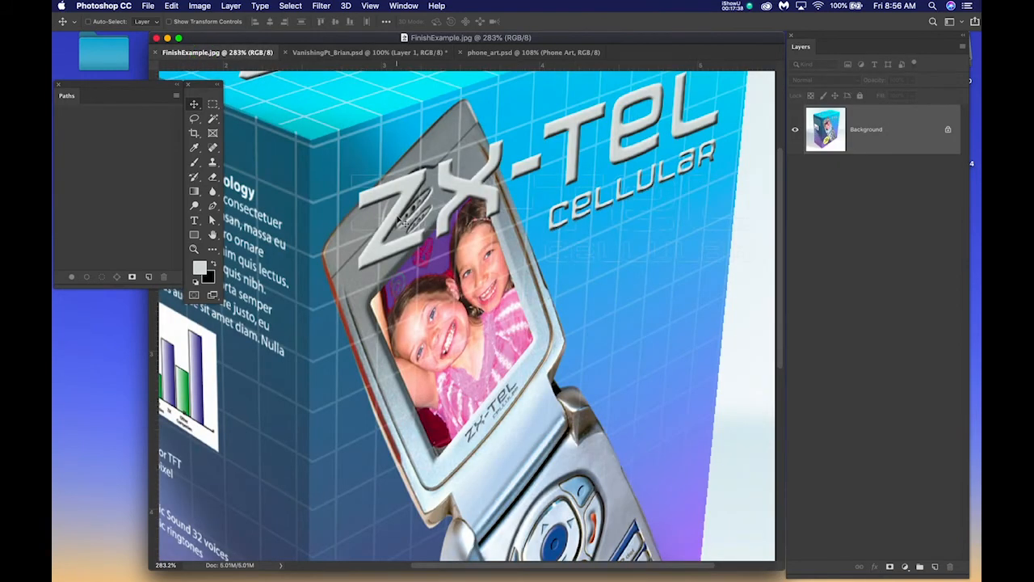
key("b")
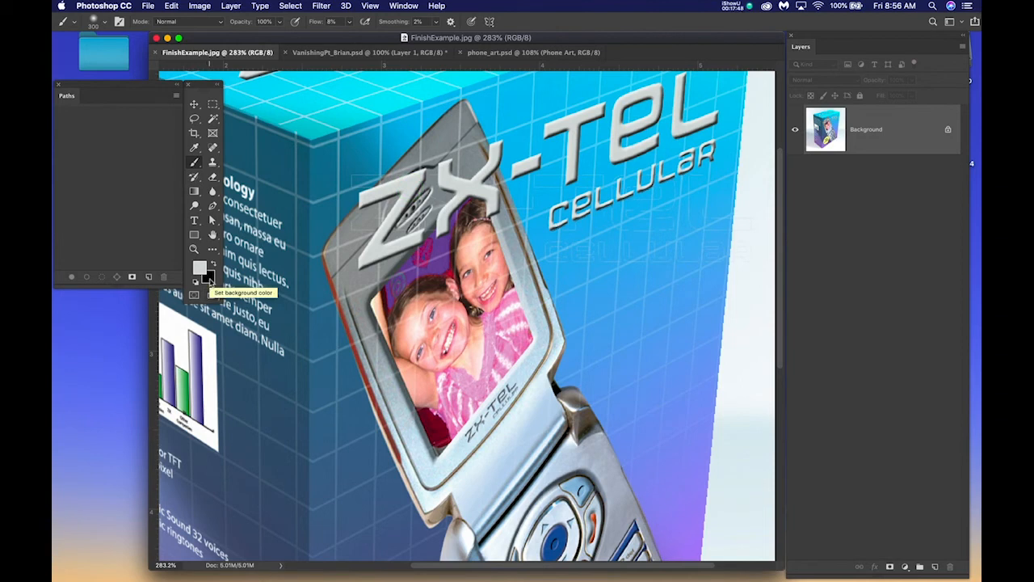
left_click(403, 5)
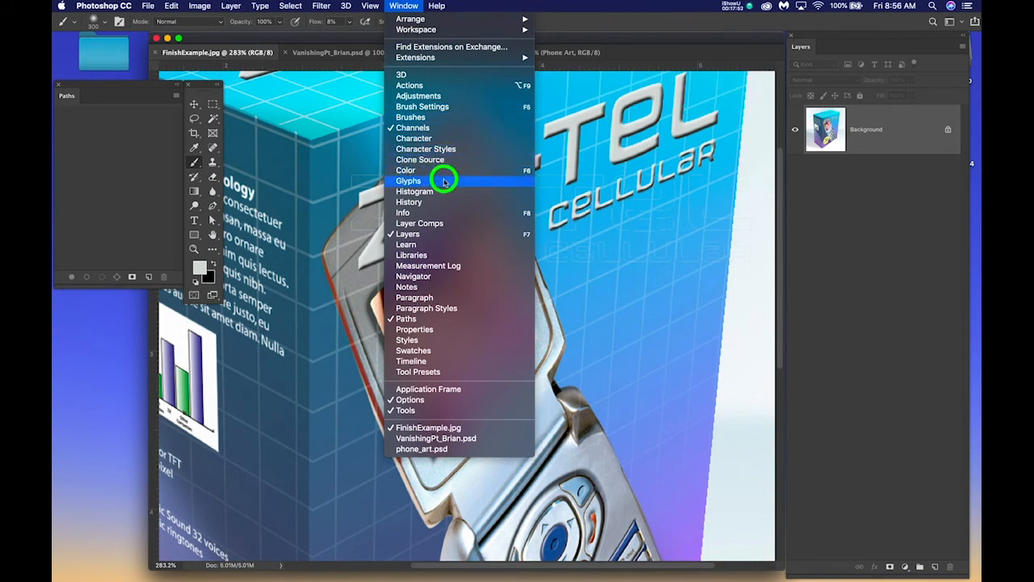
left_click(450, 170)
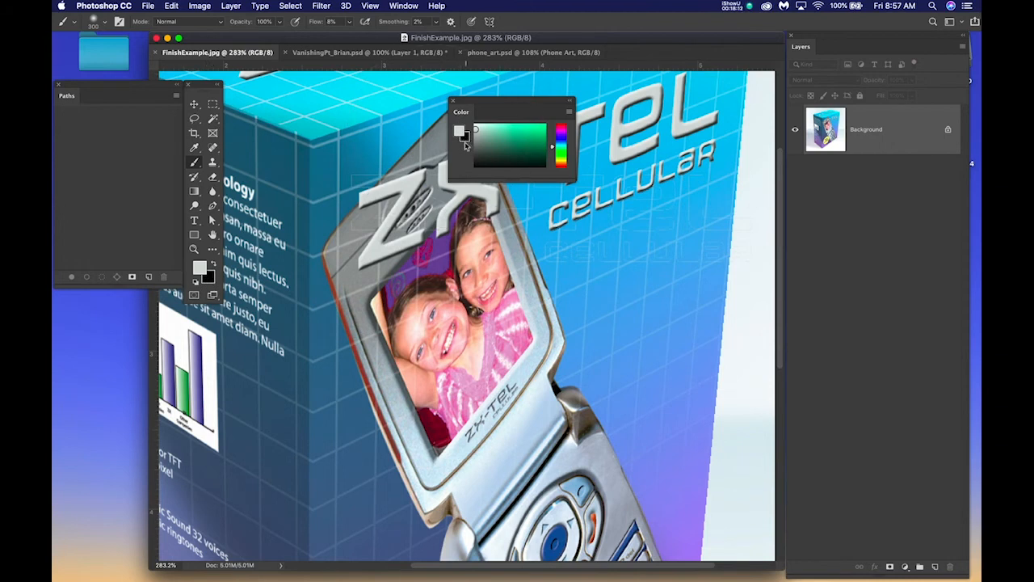
left_click(466, 142)
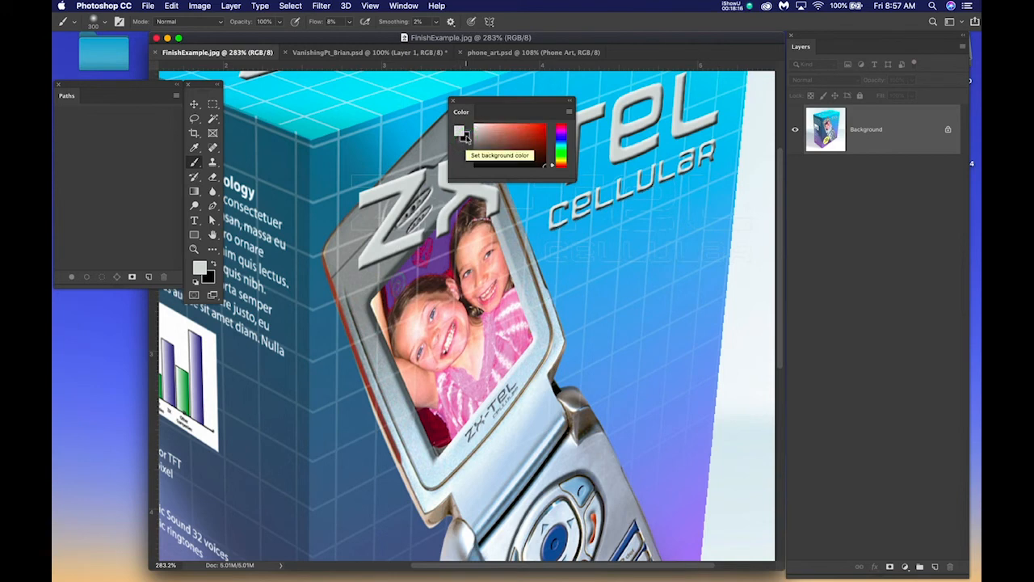
left_click(462, 135)
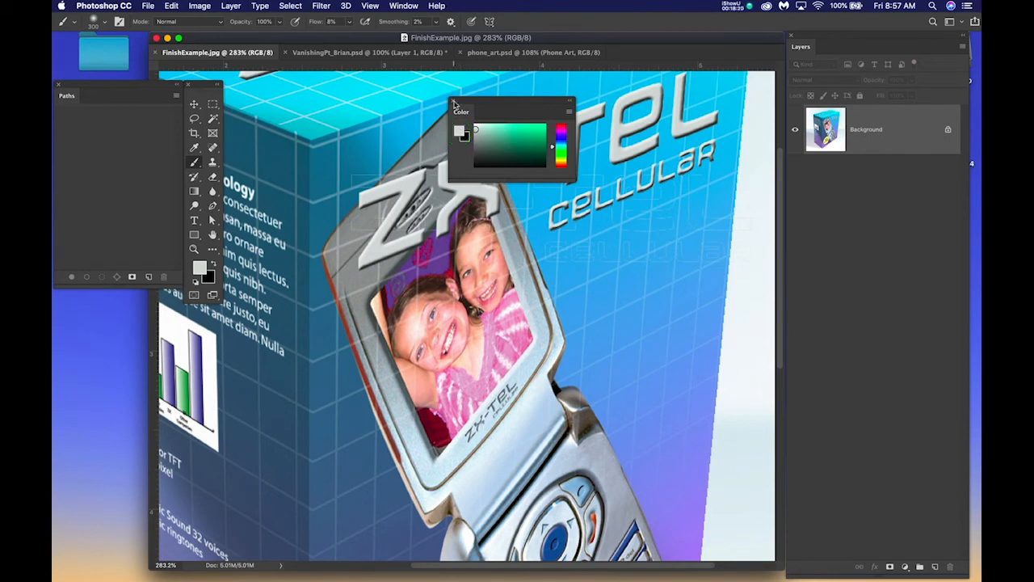
left_click(454, 101)
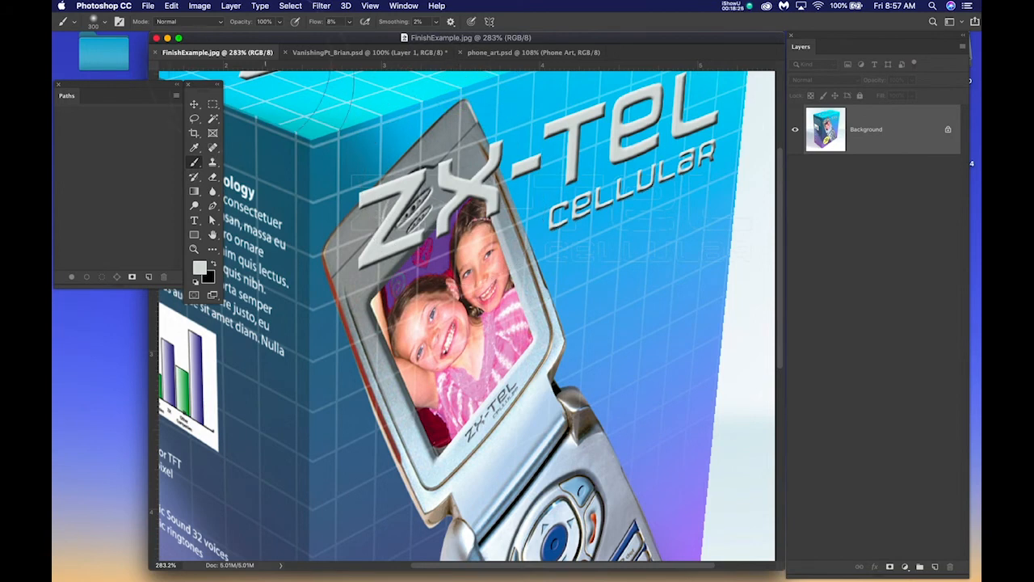
Return to VanishingPt_Brian.psd, clear the logo selection, and check the filled logo by hiding and showing Layer 1.
left_click(313, 53)
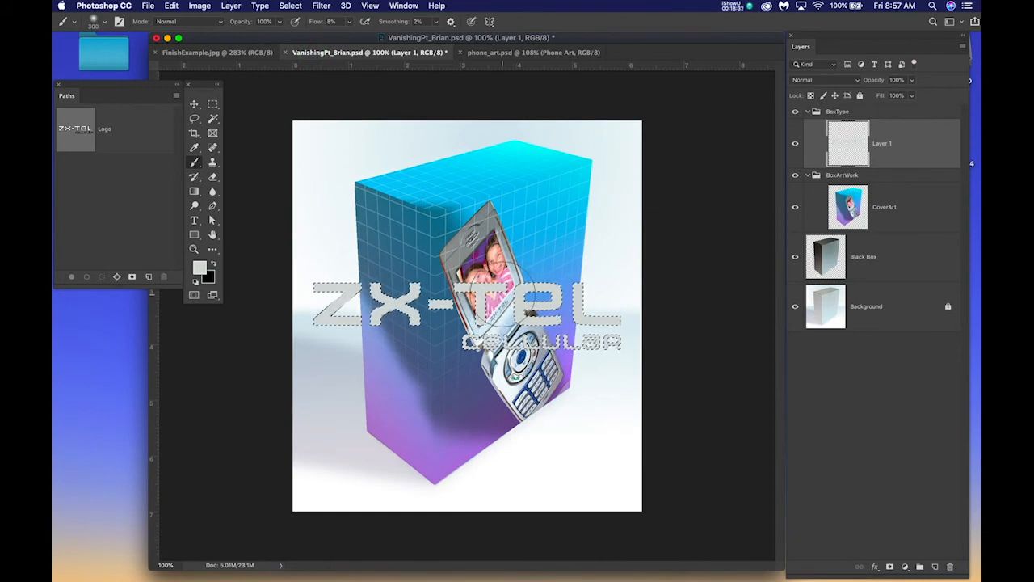
key("super+d")
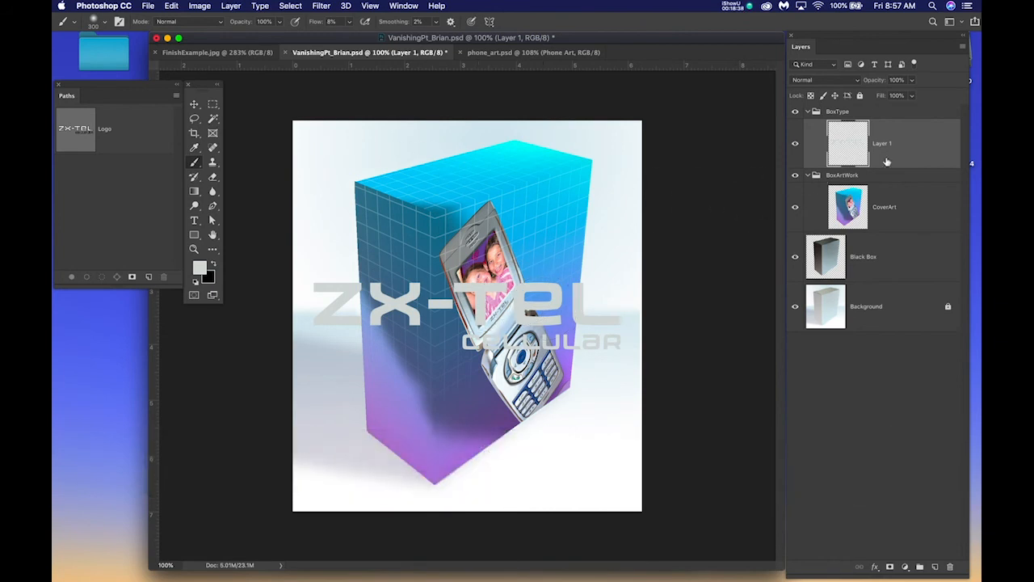
left_click(795, 144)
left_click(795, 144)
Select a rectangular area around the whole ZX-Tel Cellular logo on Layer 1 and copy it.
left_click(907, 152)
key("m")
left_click_drag(302, 277, 633, 366)
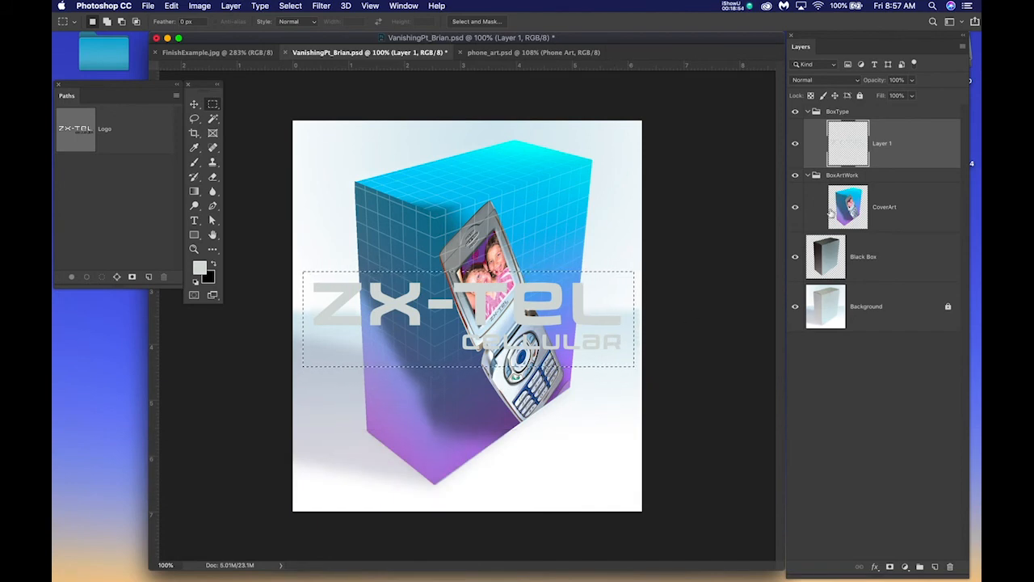
left_click(906, 147)
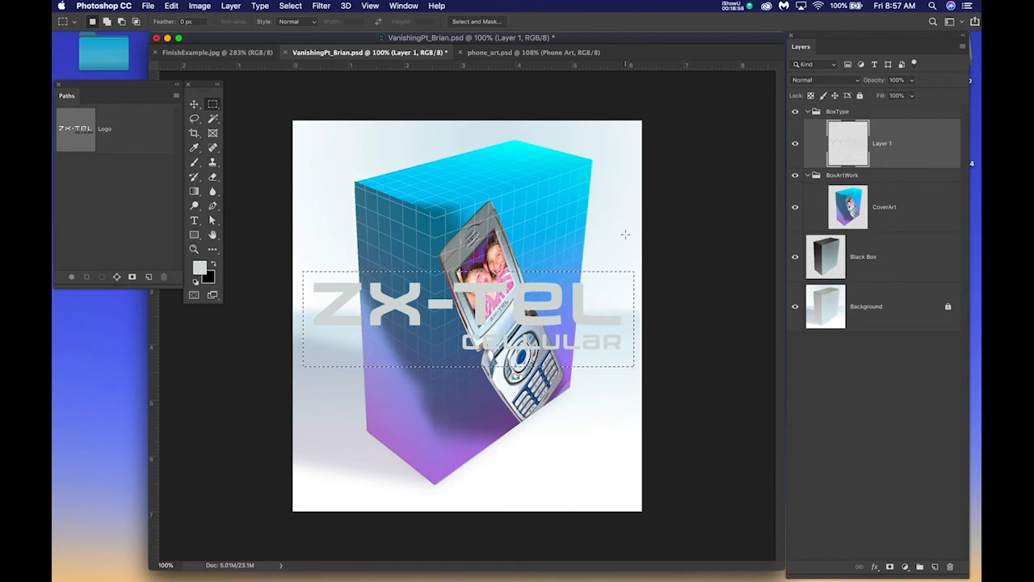
key("super+c")
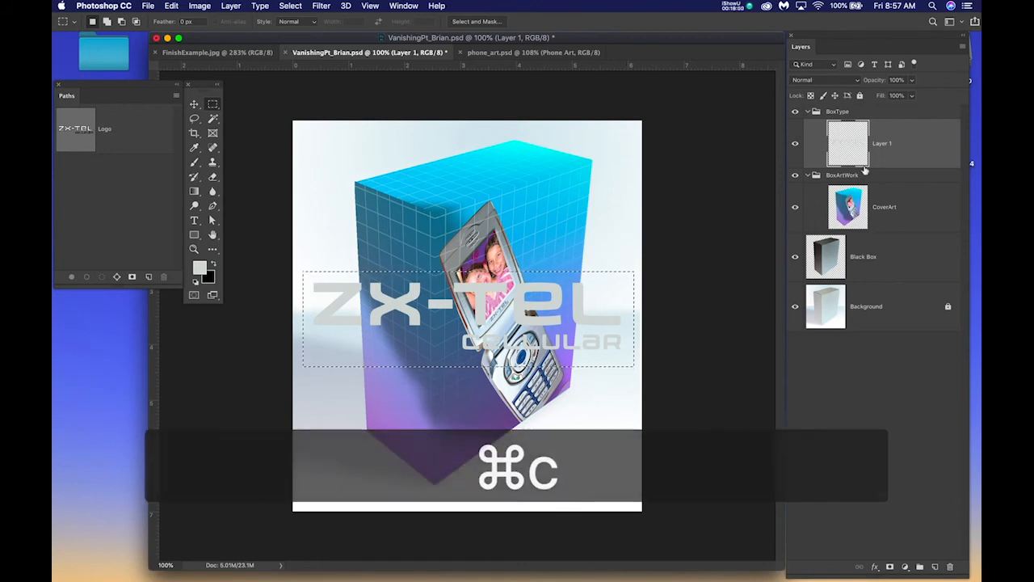
Delete Layer 1 and create a new empty layer named Logo1 in the BoxType group.
left_click(905, 149)
left_click_drag(906, 149, 950, 566)
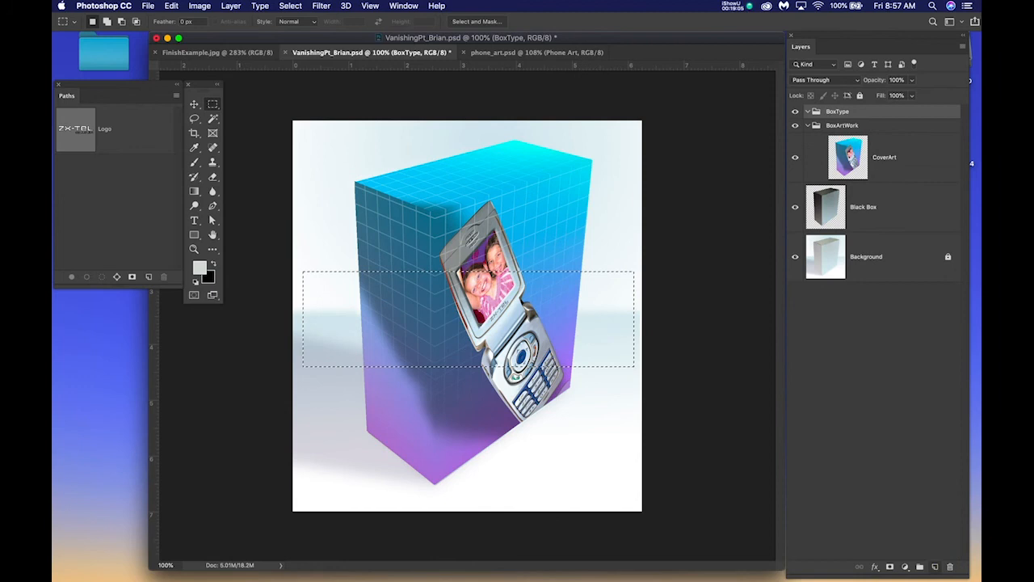
left_click(935, 566)
double_click(877, 142)
type("L")
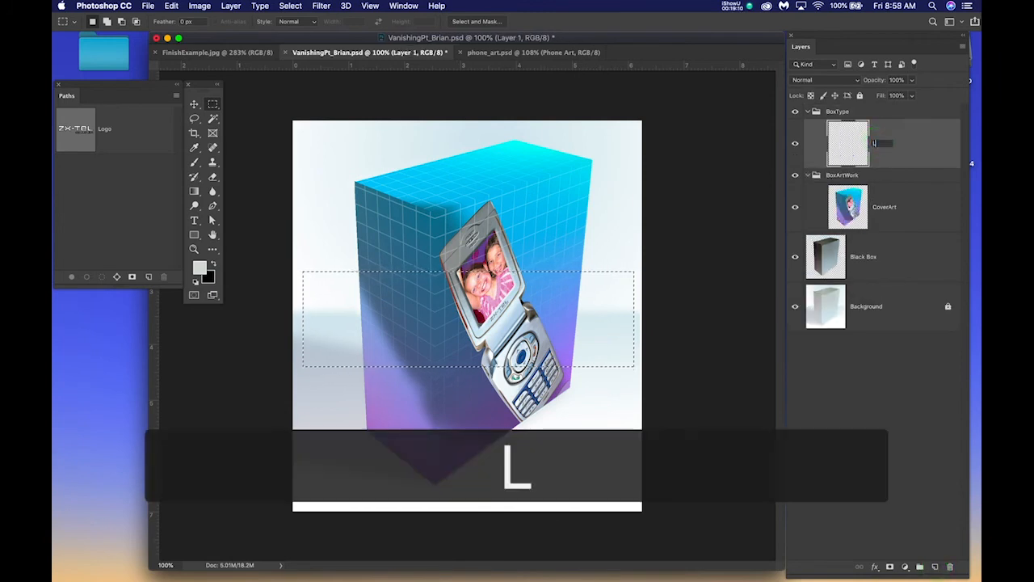
type("ogo1")
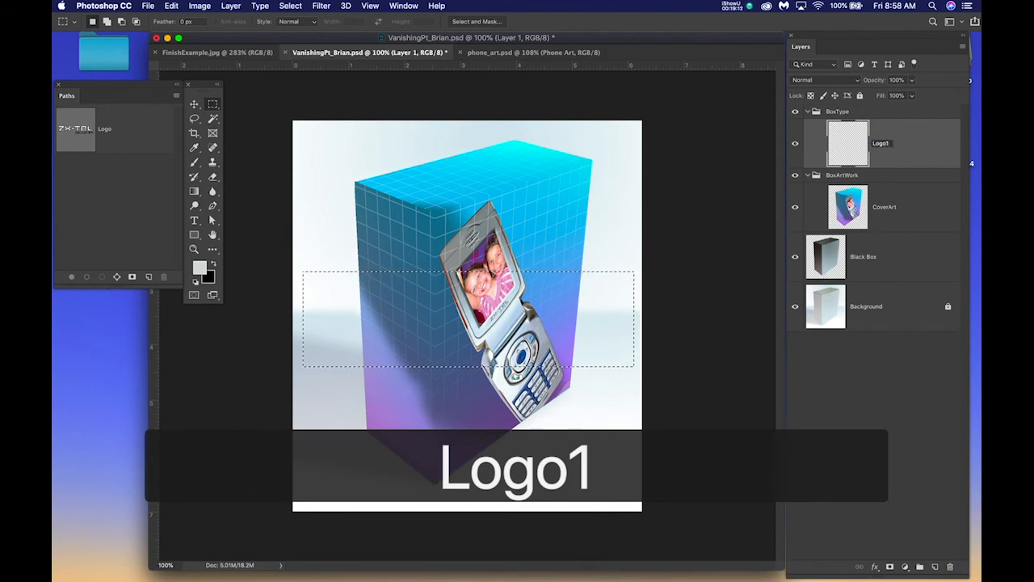
key("Return")
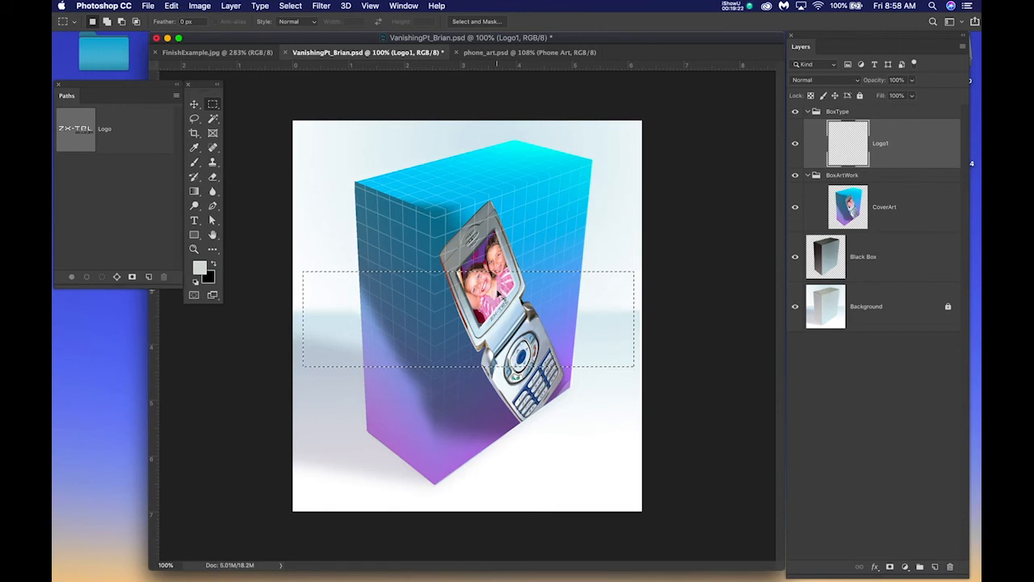
Clear the selection, open the Vanishing Point filter on the Logo1 layer and paste the copied logo.
key("super+d")
left_click(321, 6)
left_click(332, 97)
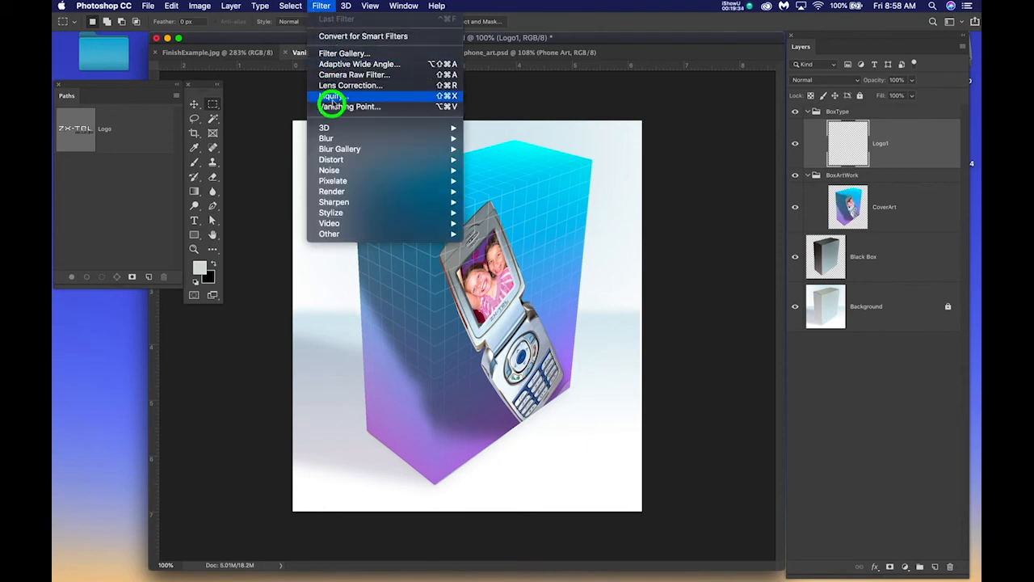
left_click(334, 106)
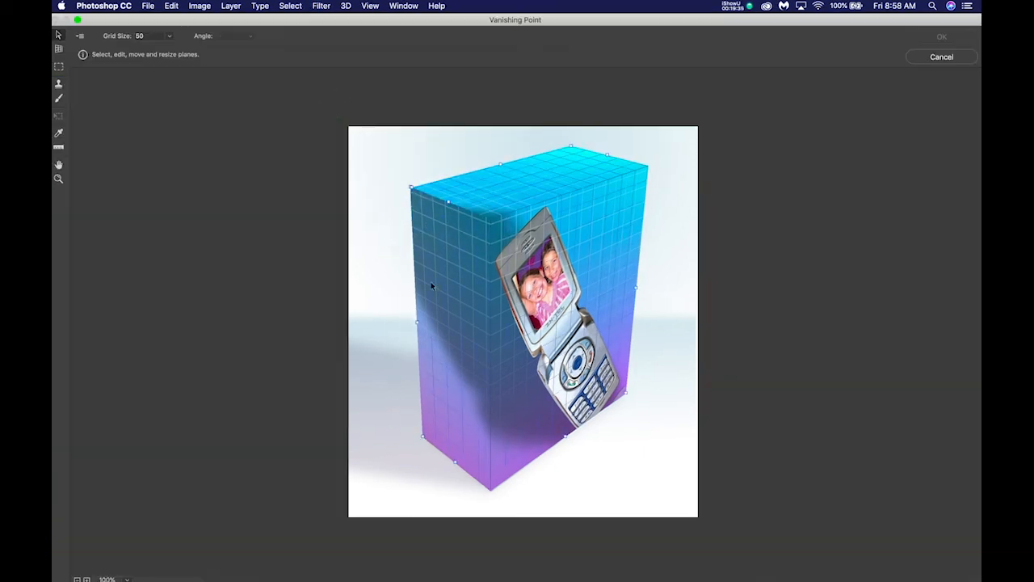
left_click(365, 144)
key("super+v")
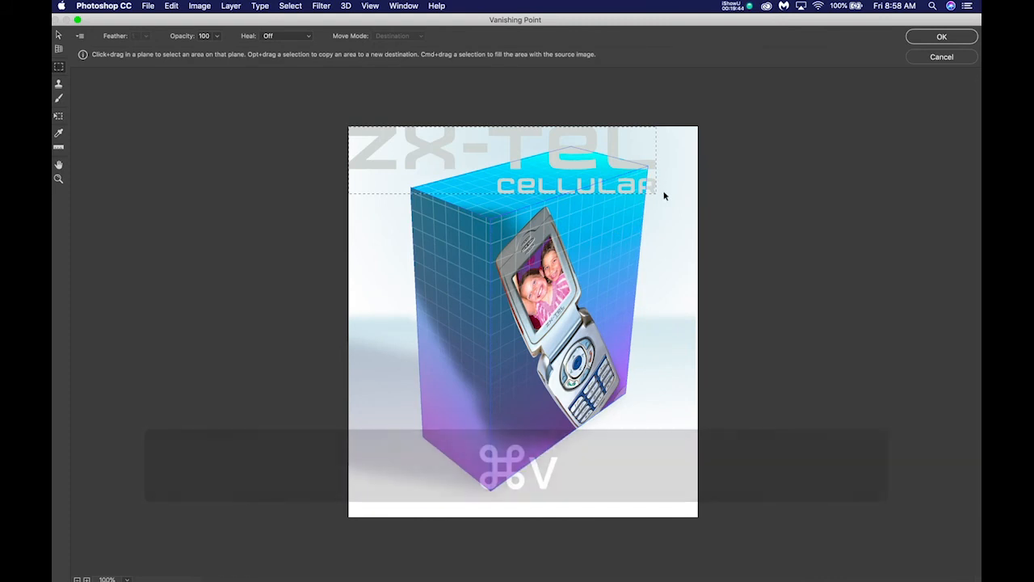
Move the pasted logo into the box's perspective planes and shift it onto the front face with the phone.
left_click_drag(626, 146, 617, 230)
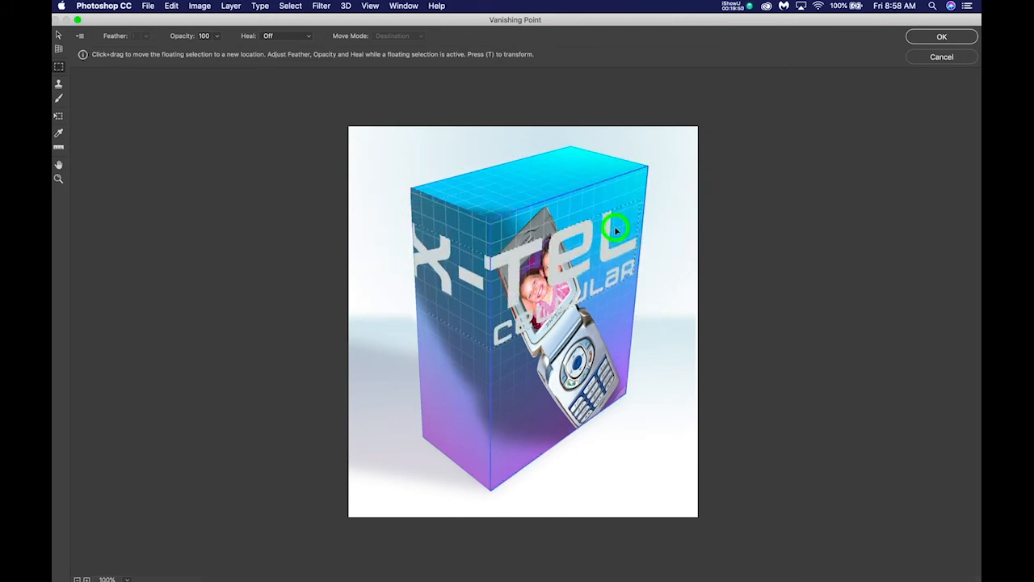
left_click_drag(438, 281, 598, 273)
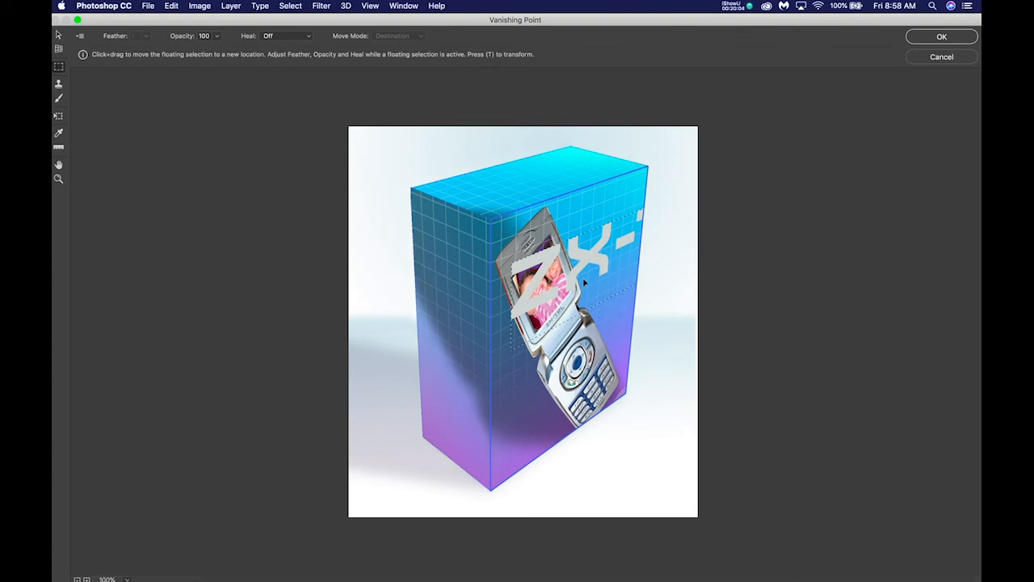
key("alt")
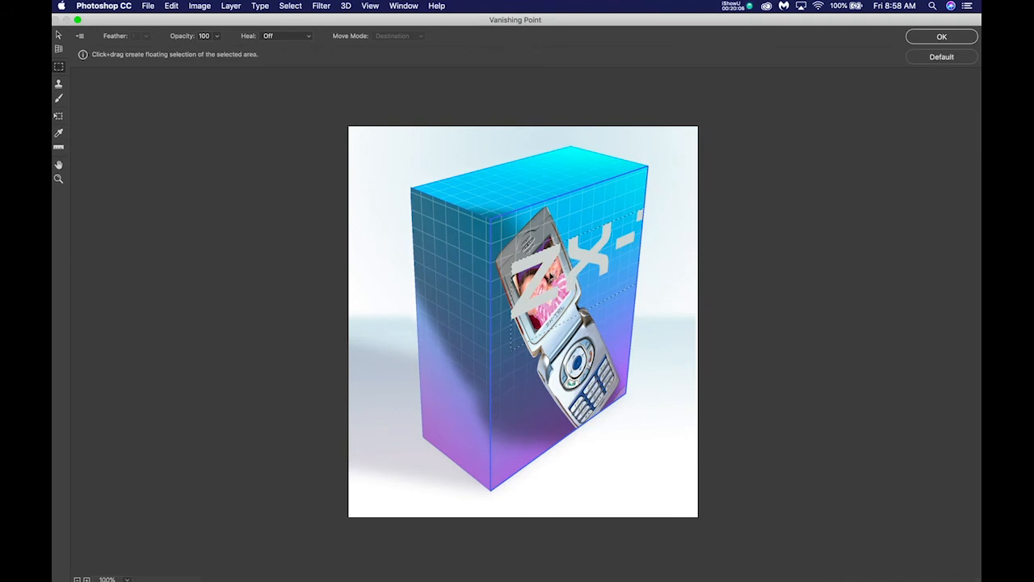
Scale the floating logo down to fit the box's front face, place it near the upper edge and apply the filter.
key("super+t")
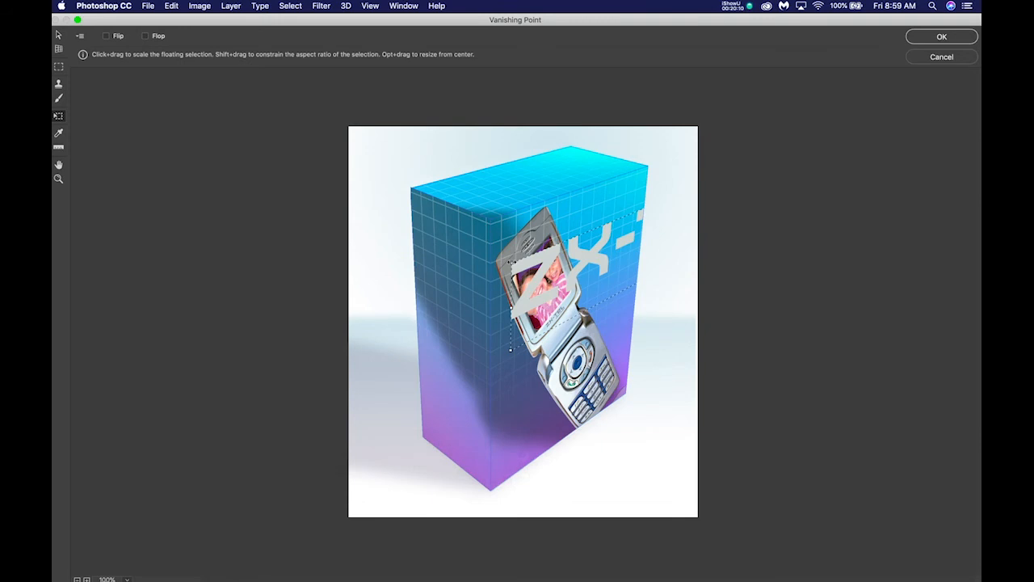
left_click_drag(517, 283, 473, 306)
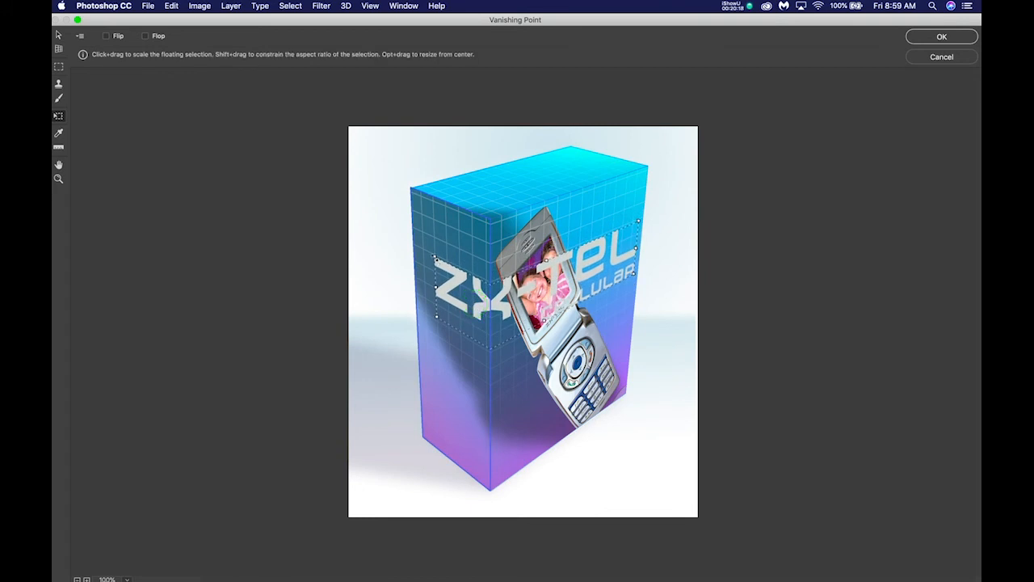
left_click_drag(436, 260, 505, 276)
left_click_drag(586, 278, 592, 227)
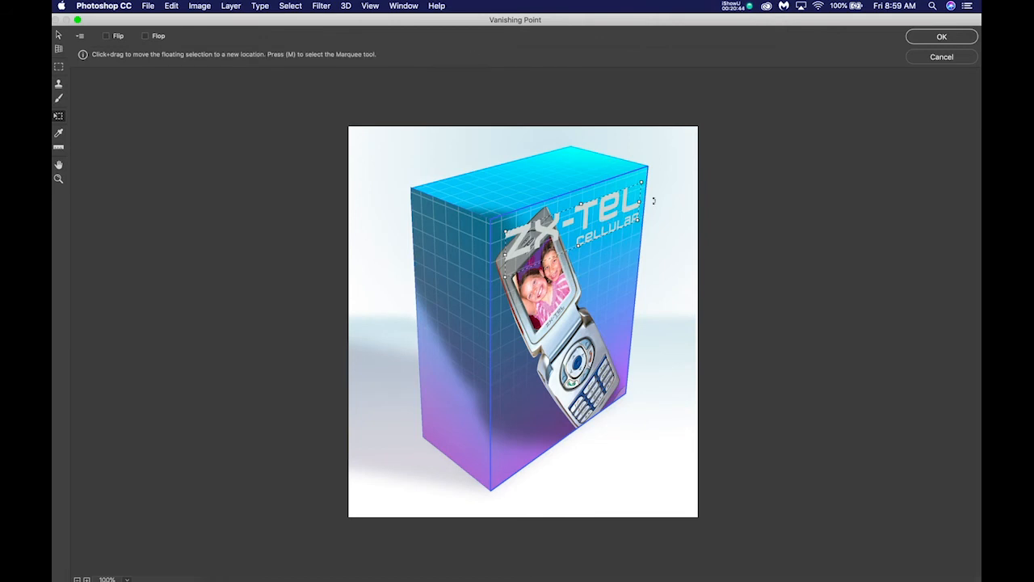
left_click(951, 40)
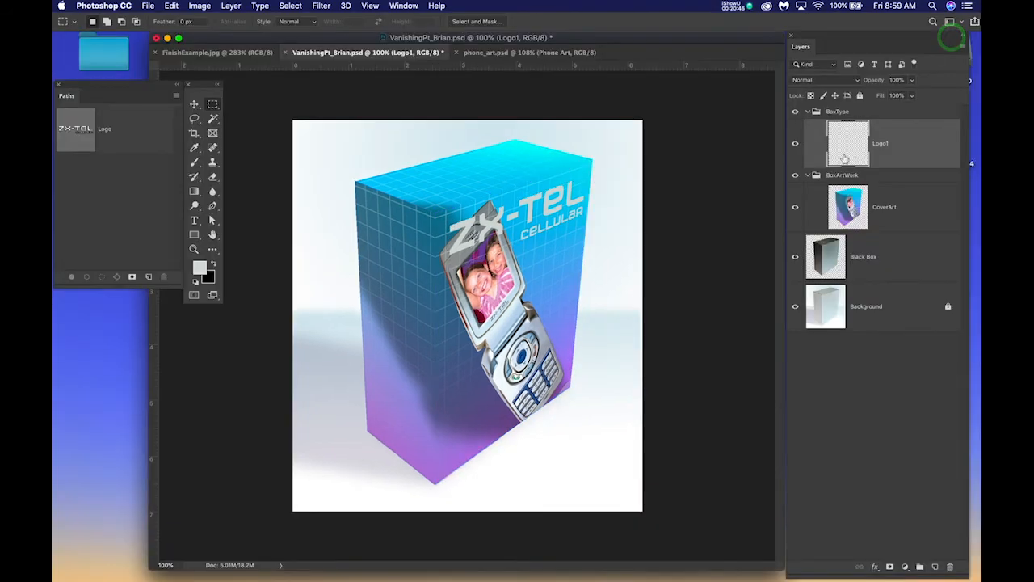
Hide and show the Logo1 layer to check the logo's placement on the box up close.
left_click(794, 143)
left_click(794, 144)
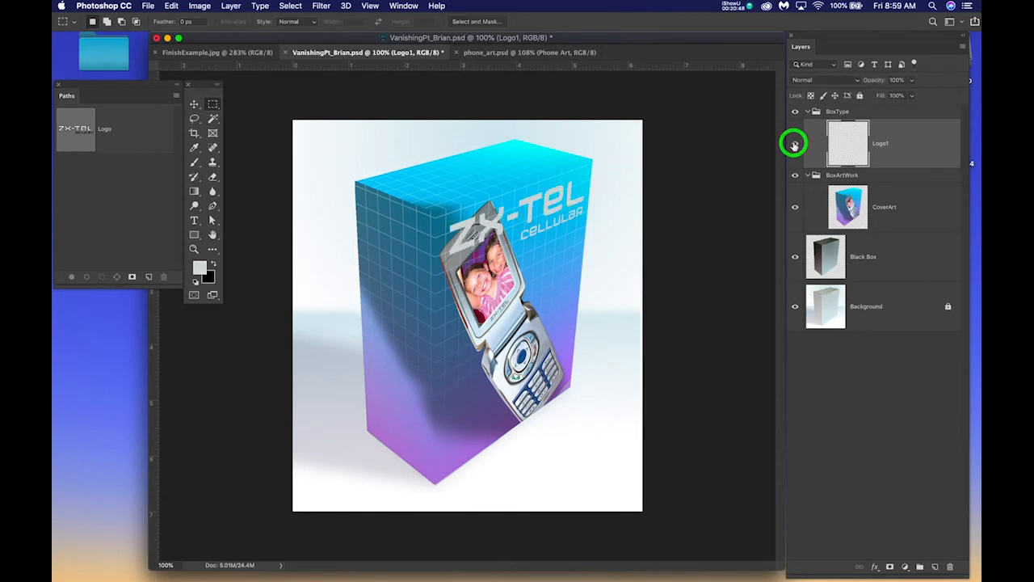
scroll(528, 195, "up", 5)
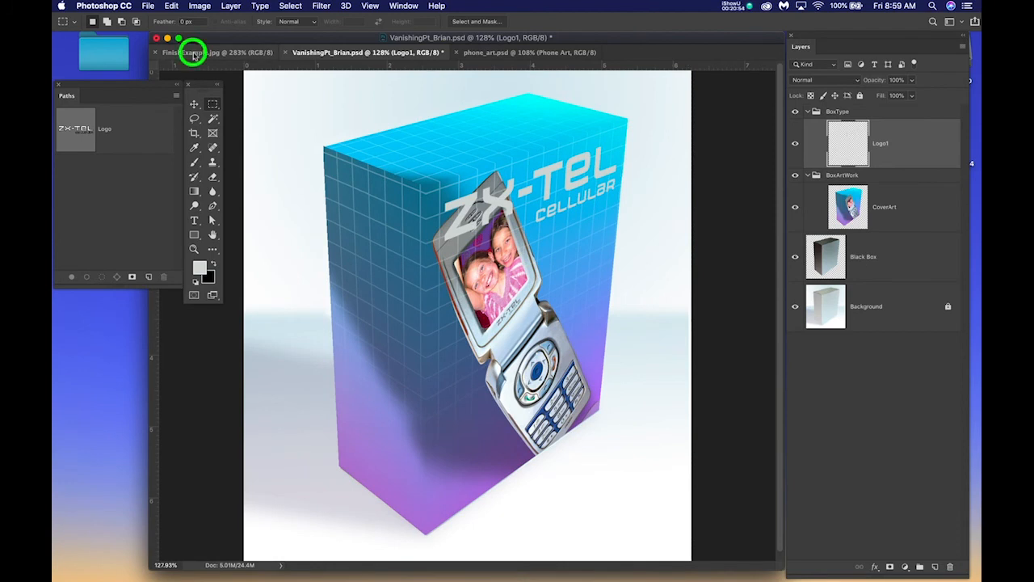
Compare the flat logo on the box's front face with the logo in FinishExample.jpg.
left_click(194, 52)
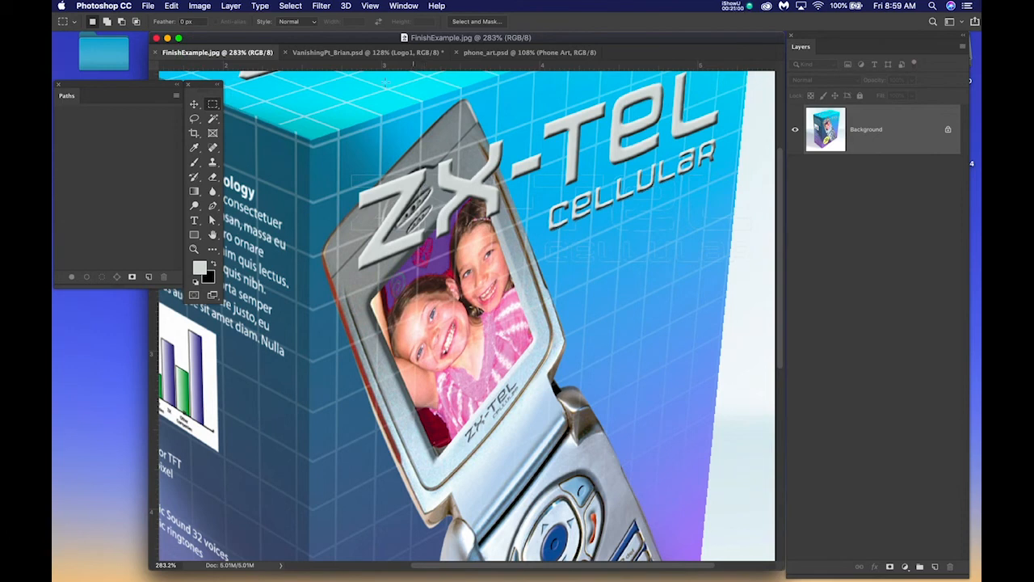
left_click(337, 52)
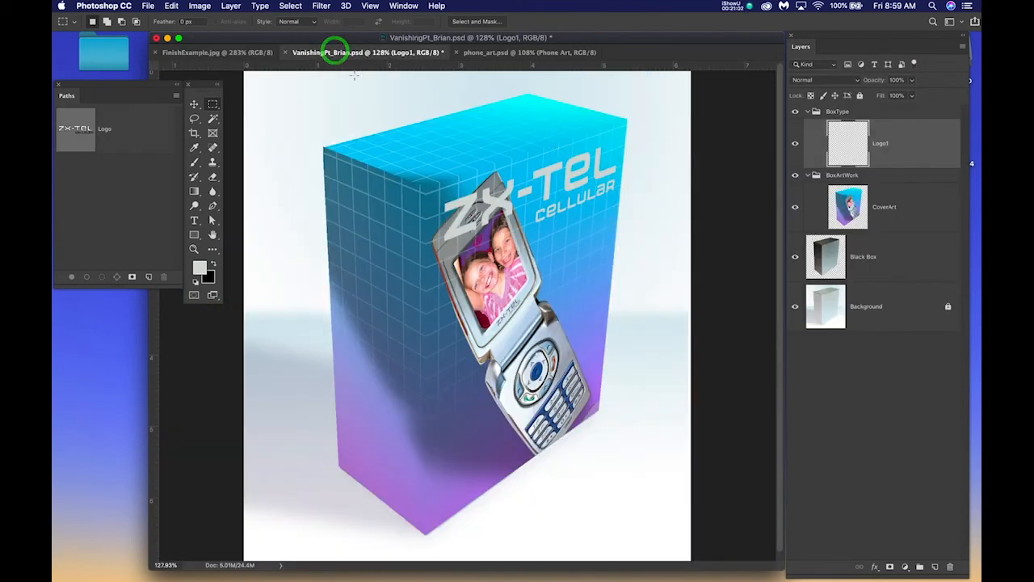
left_click_drag(980, 185, 72, 189)
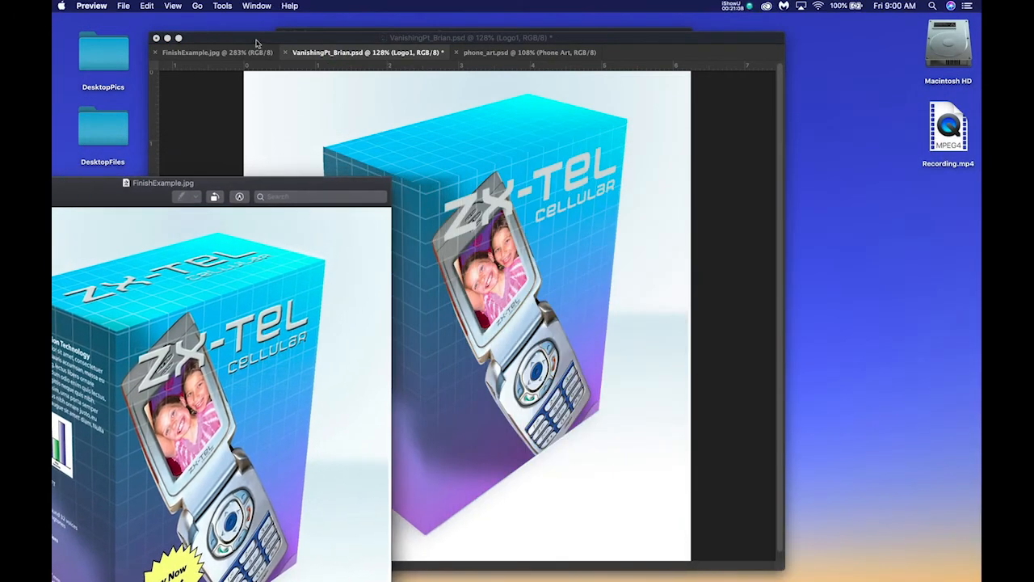
left_click(255, 38)
left_click_drag(259, 42, 282, 40)
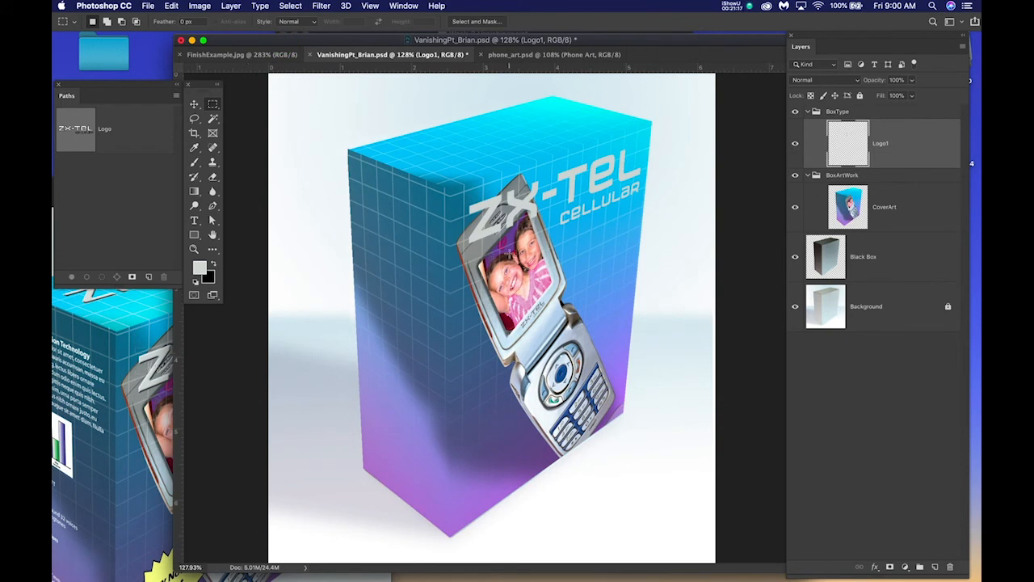
left_click(87, 316)
left_click_drag(149, 184, 466, 68)
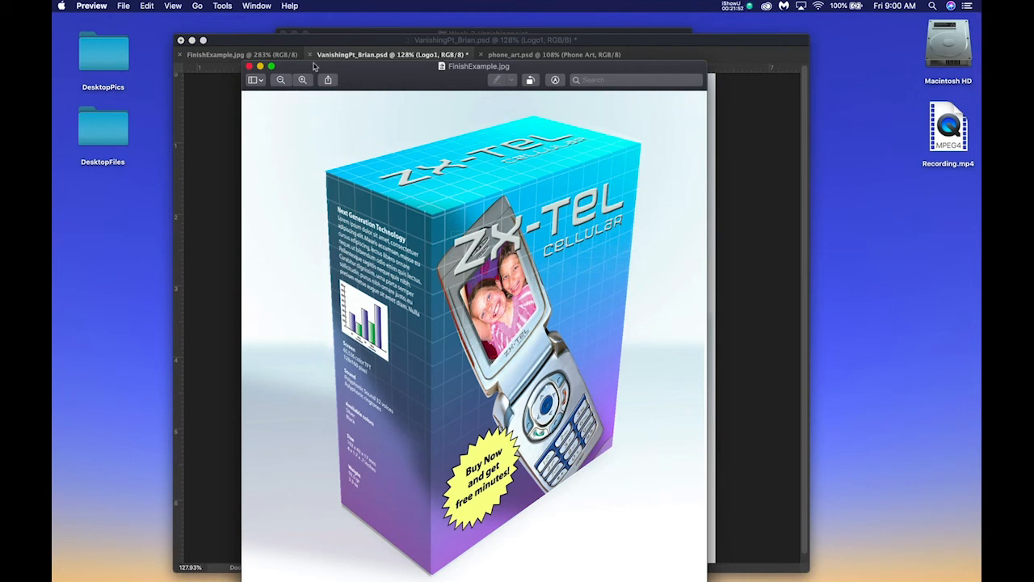
left_click_drag(356, 69, 981, 90)
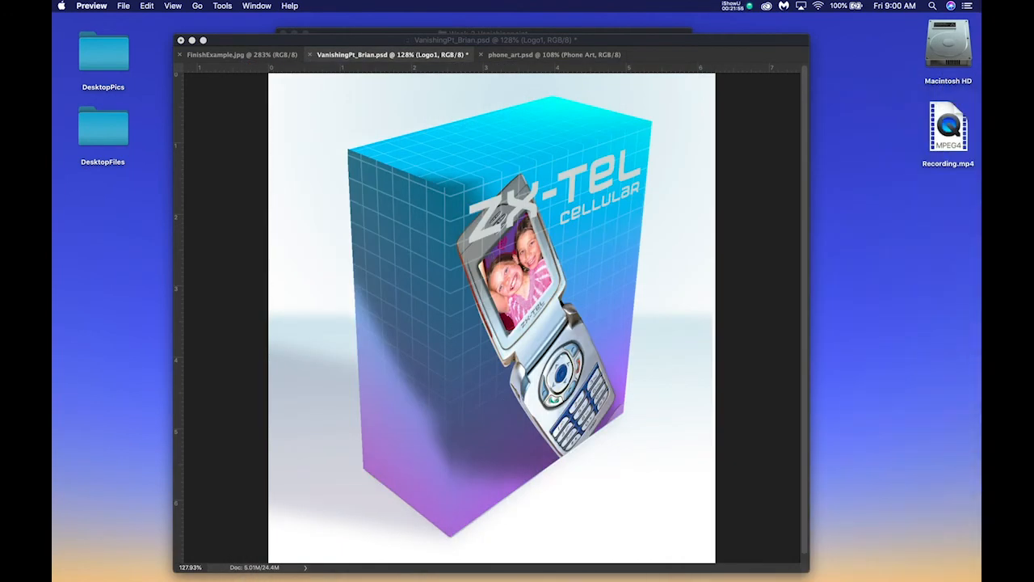
left_click(585, 188)
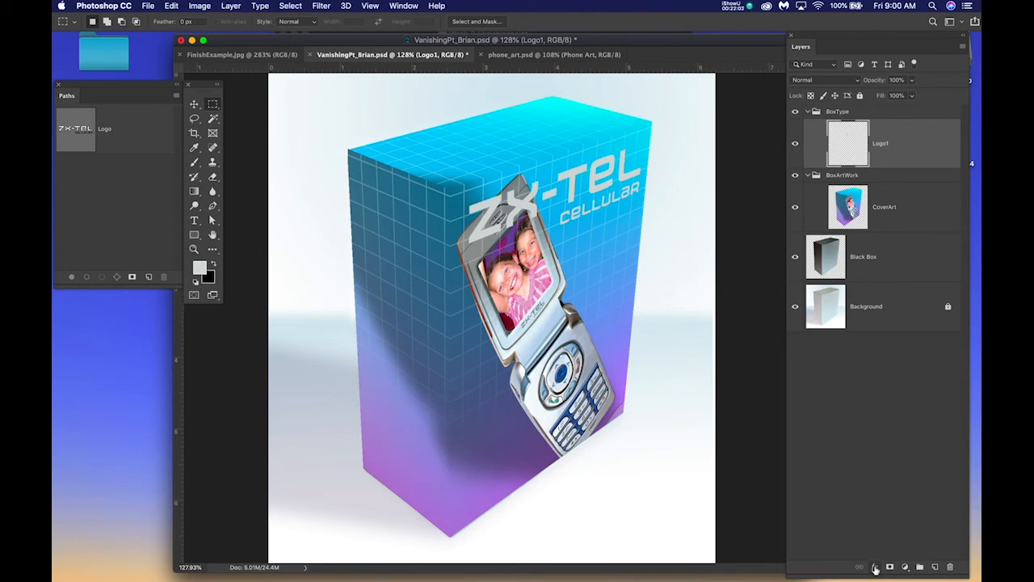
Apply a Bevel & Emboss effect to the Logo1 layer: Inner Bevel, Smooth technique, depth 126% and size 5 px.
left_click(875, 568)
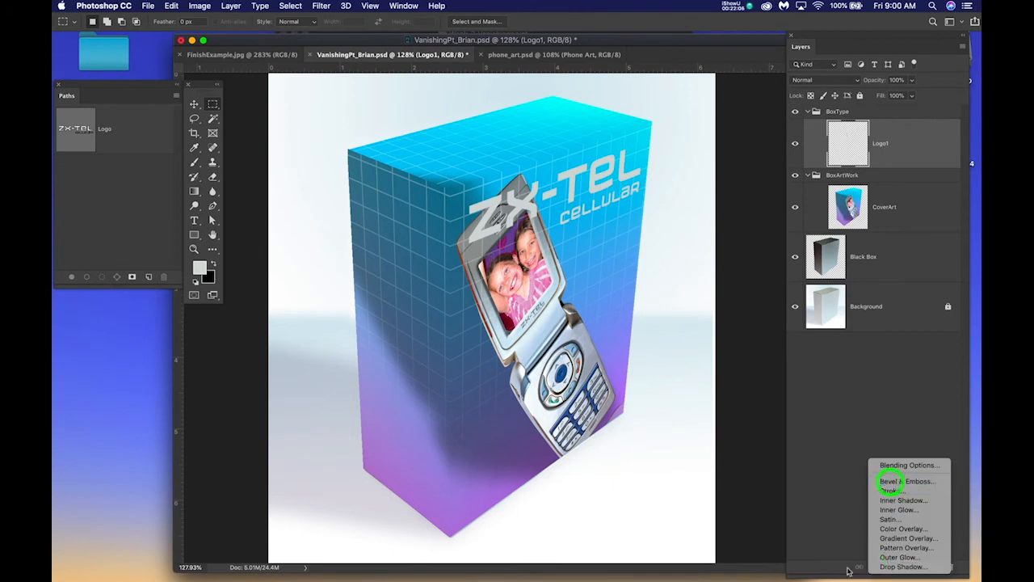
left_click(891, 481)
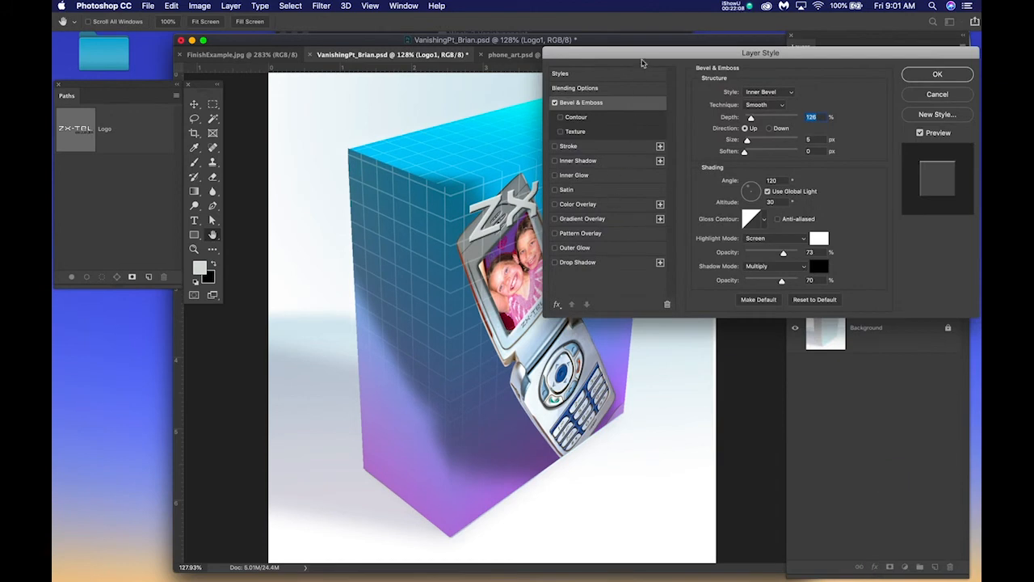
left_click_drag(645, 53, 458, 283)
scroll(521, 205, "up", 4)
scroll(549, 205, "up", 3)
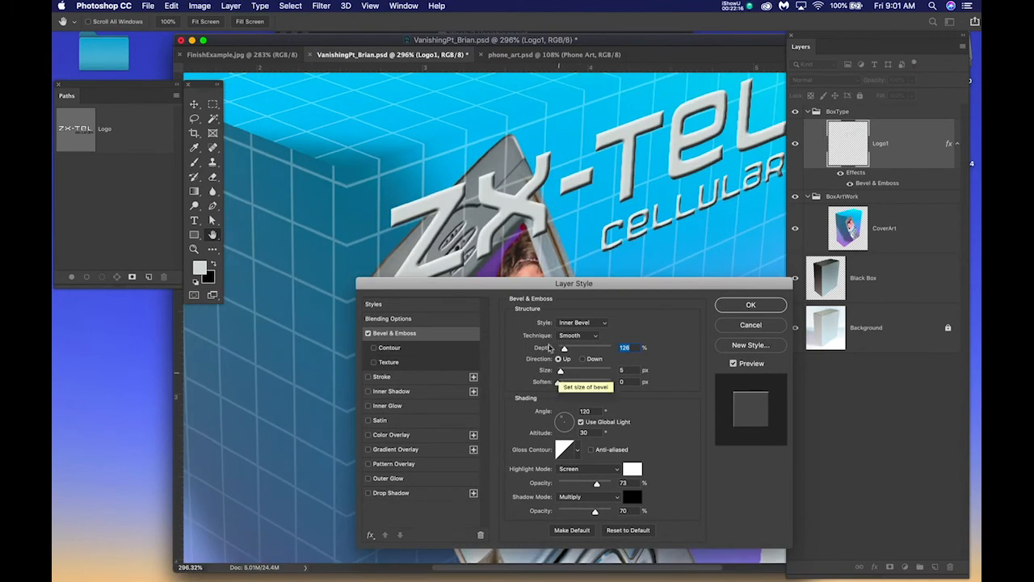
left_click_drag(559, 372, 561, 374)
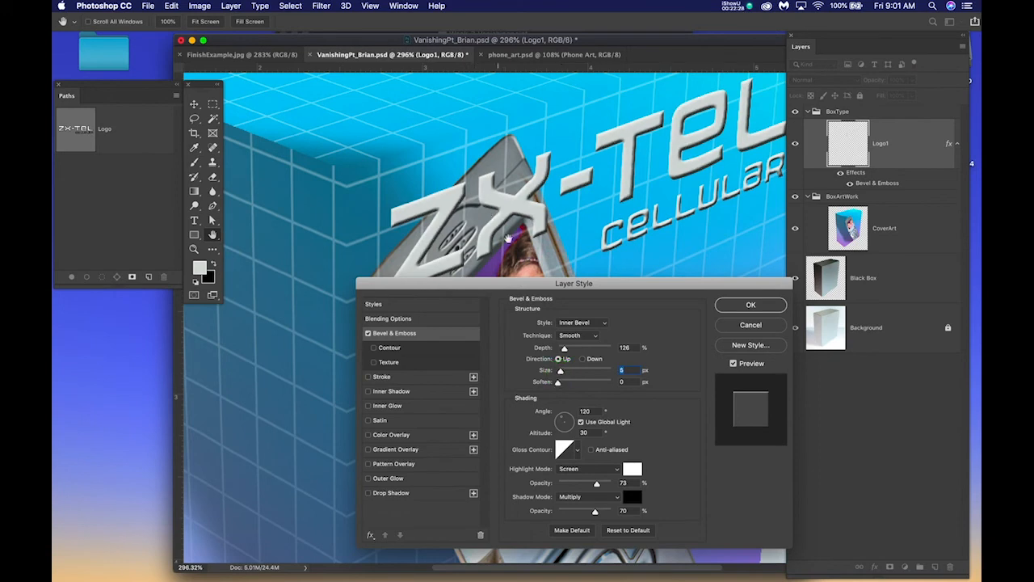
left_click_drag(597, 485, 595, 514)
left_click(746, 306)
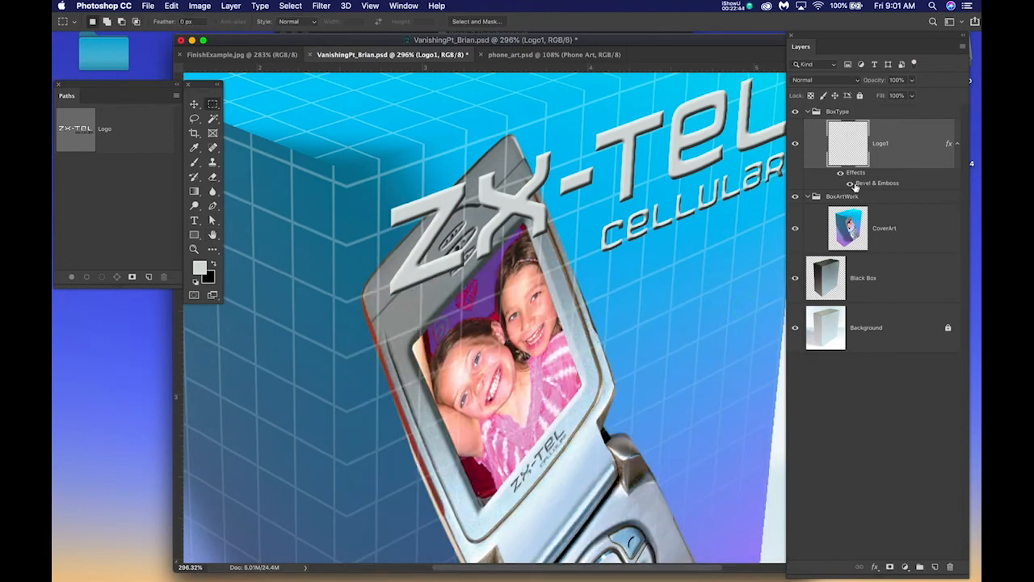
Shift the embossed logo slightly down and to the left on the box's front face.
scroll(615, 204, "down", 5)
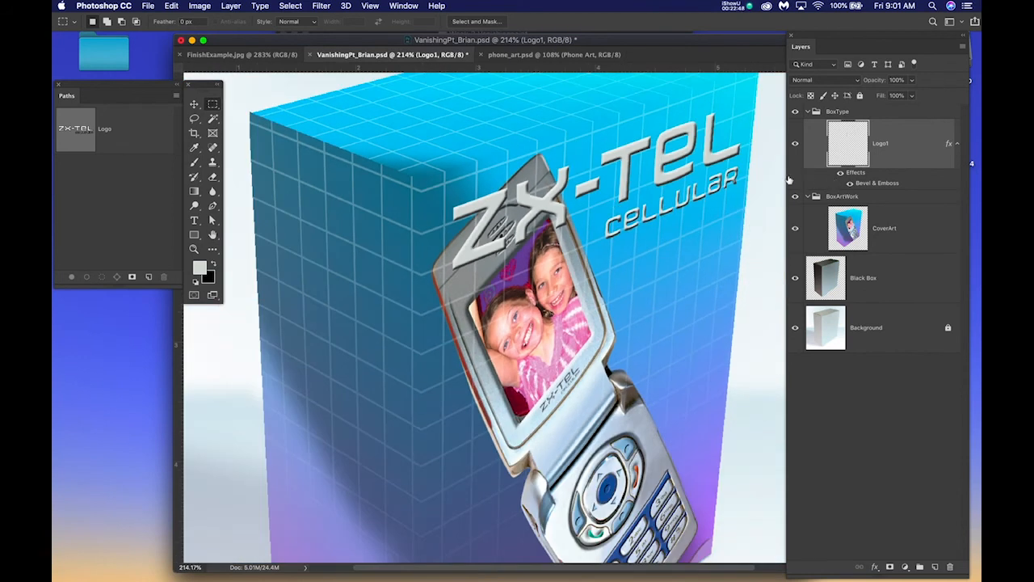
key("v")
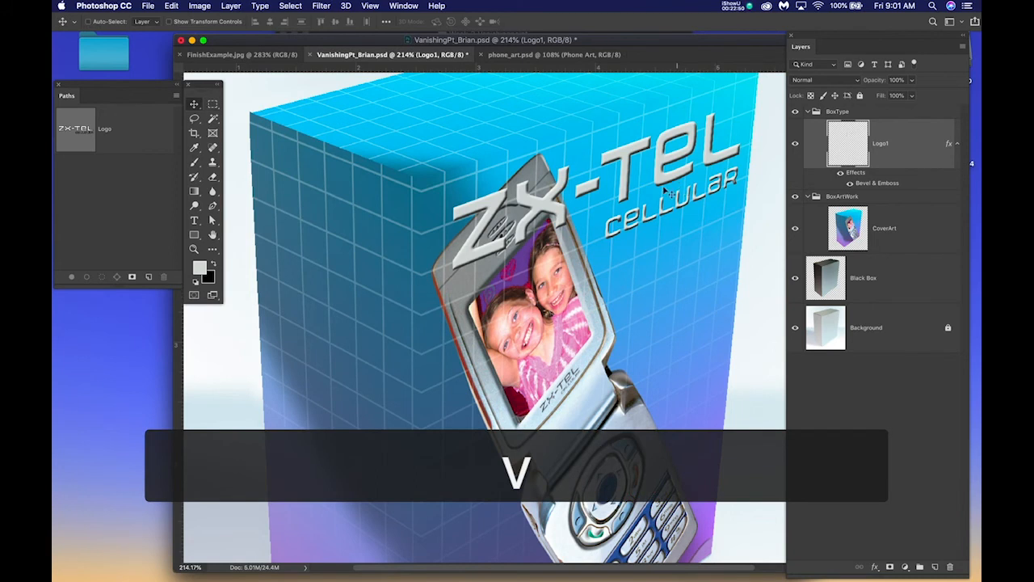
mouse_move(623, 190)
left_mouse_down()
mouse_move(614, 203)
mouse_move(607, 197)
mouse_move(621, 204)
left_mouse_up()
mouse_move(1033, 84)
left_mouse_down()
mouse_move(476, 45)
mouse_move(824, 81)
mouse_move(1033, 84)
left_mouse_up()
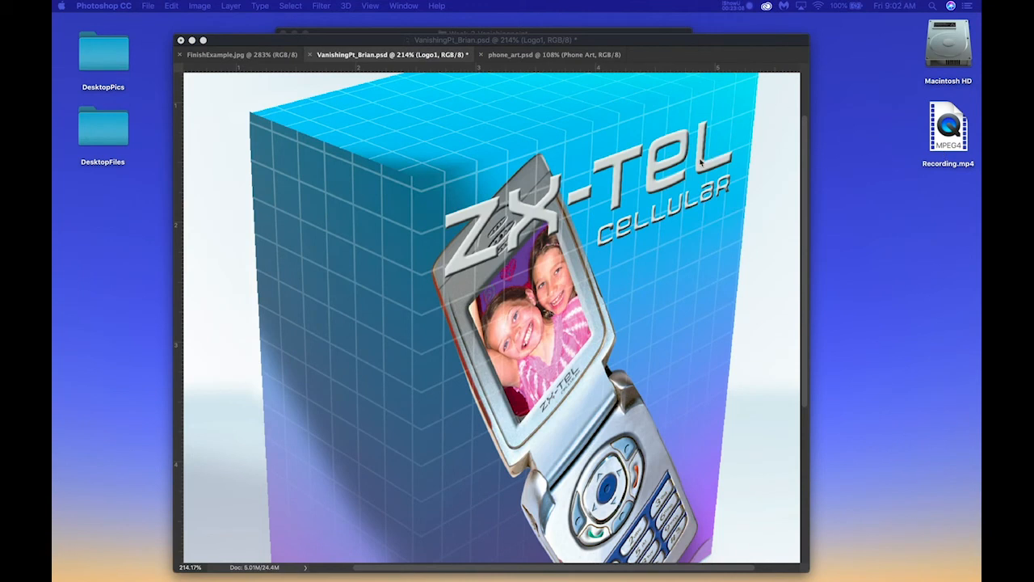
Scale the logo to about 93% and reposition it over the phone, just inside the front face's right edge.
key("super+t")
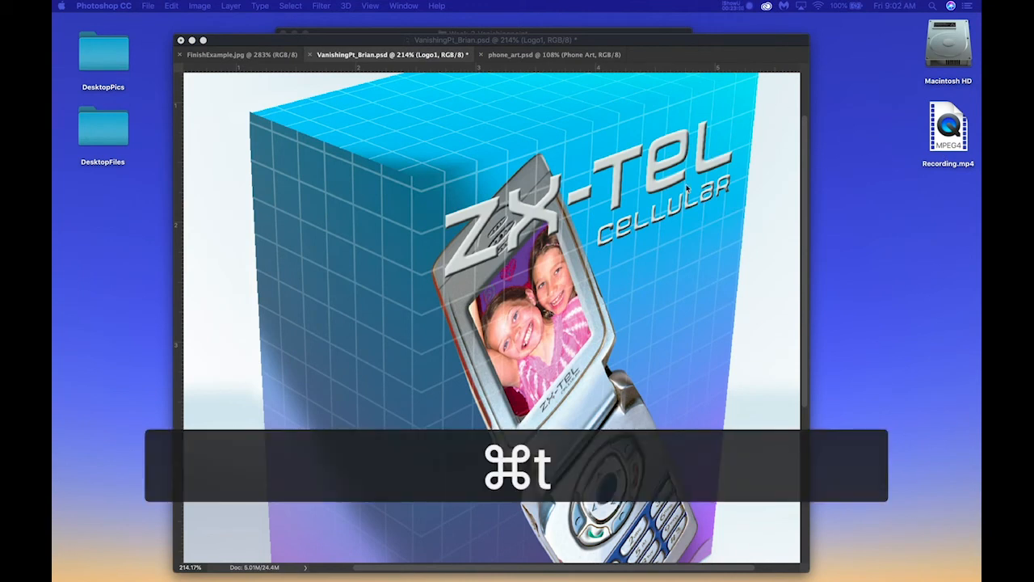
left_click(714, 35)
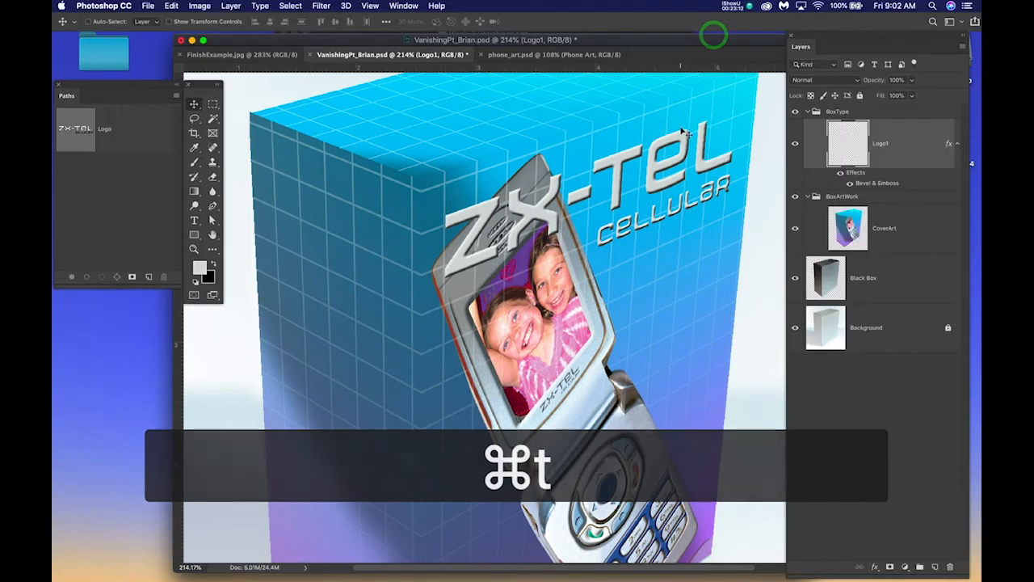
key("super+t")
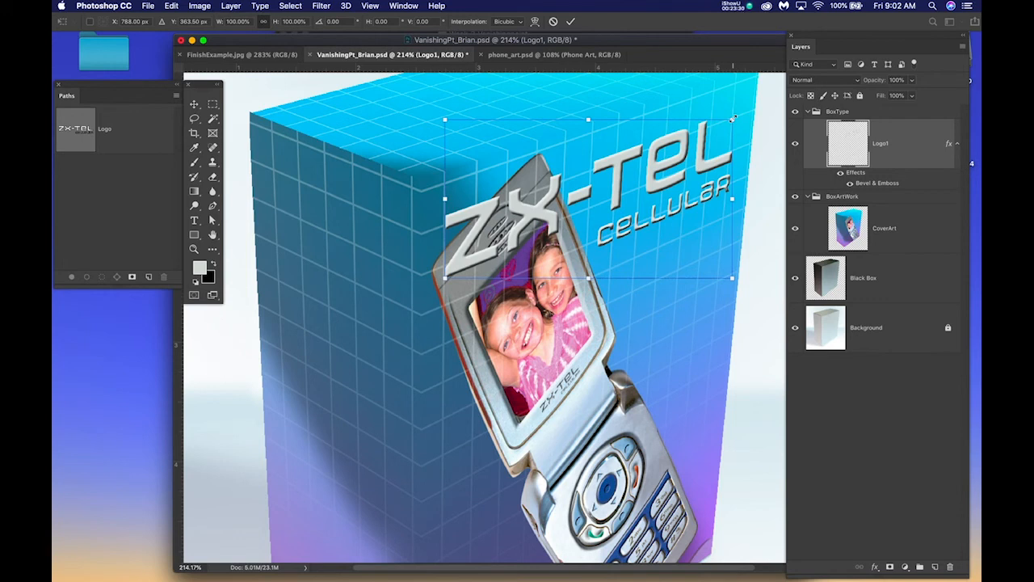
left_click_drag(732, 119, 708, 130)
mouse_move(680, 188)
left_mouse_down()
mouse_move(696, 180)
mouse_move(698, 192)
left_mouse_up()
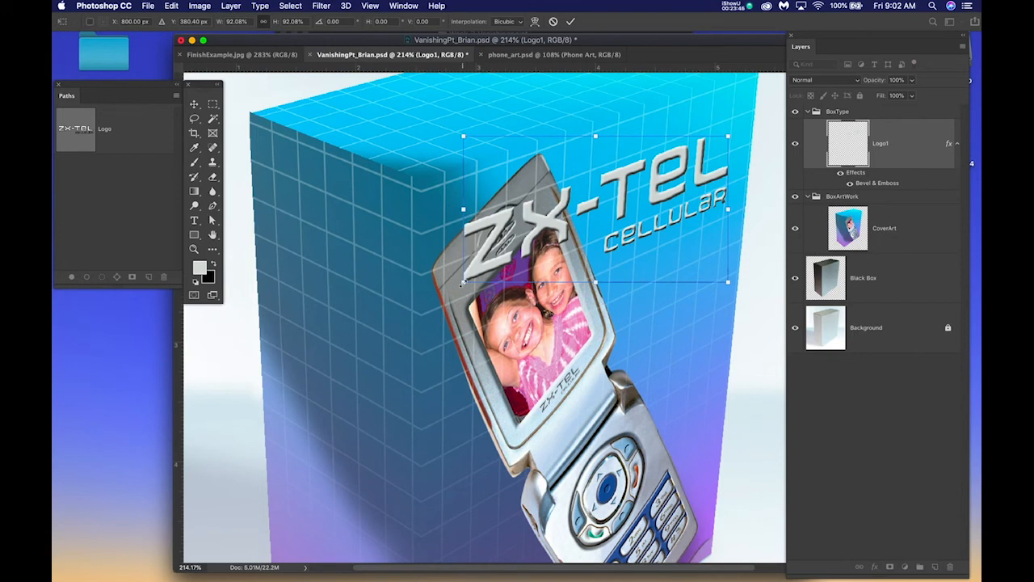
left_click_drag(462, 283, 460, 283)
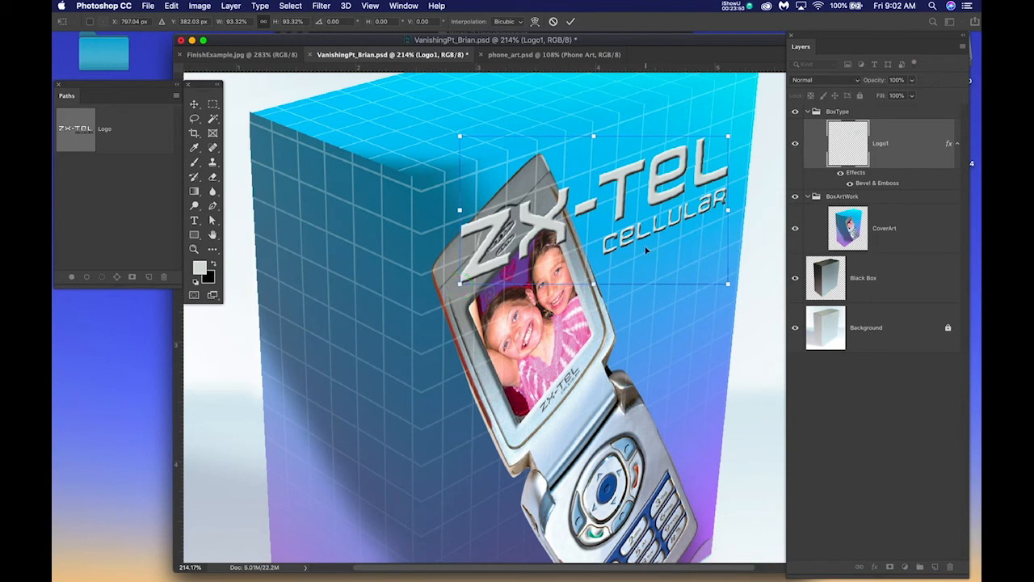
key("Return")
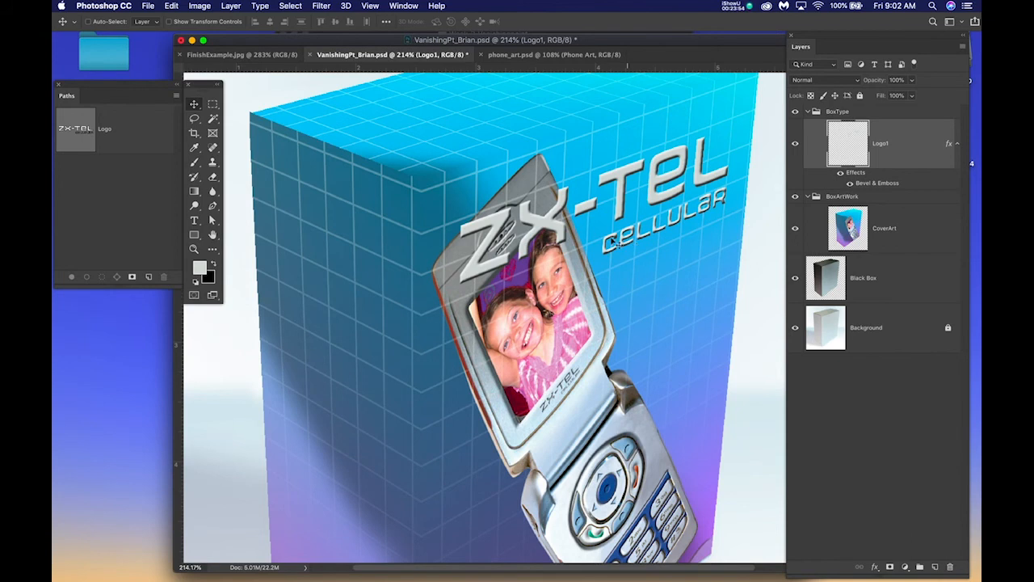
Check the finished example for the logo on the box's top face, then return to the Photoshop document.
scroll(592, 221, "down", 4)
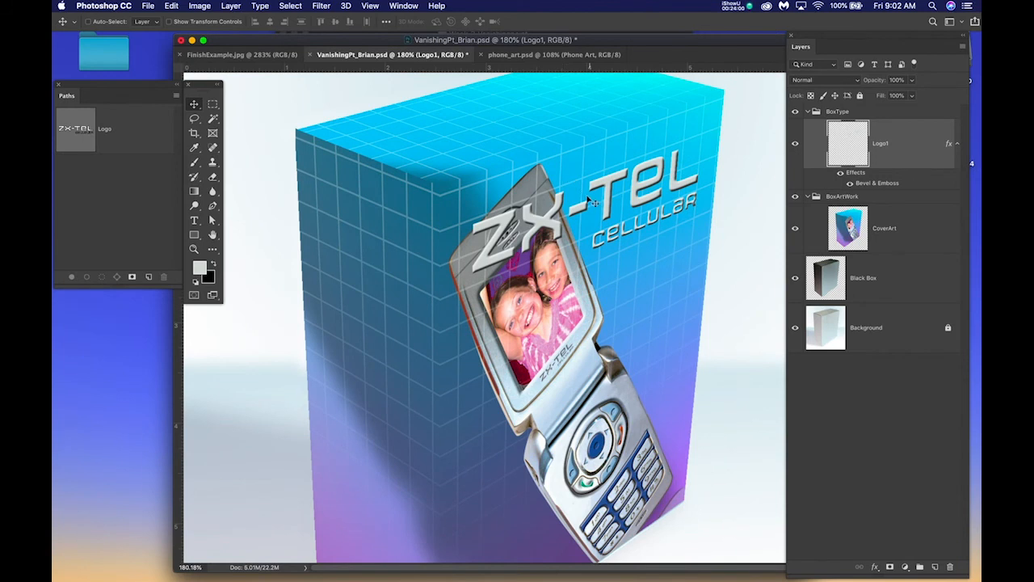
left_click_drag(576, 199, 566, 261)
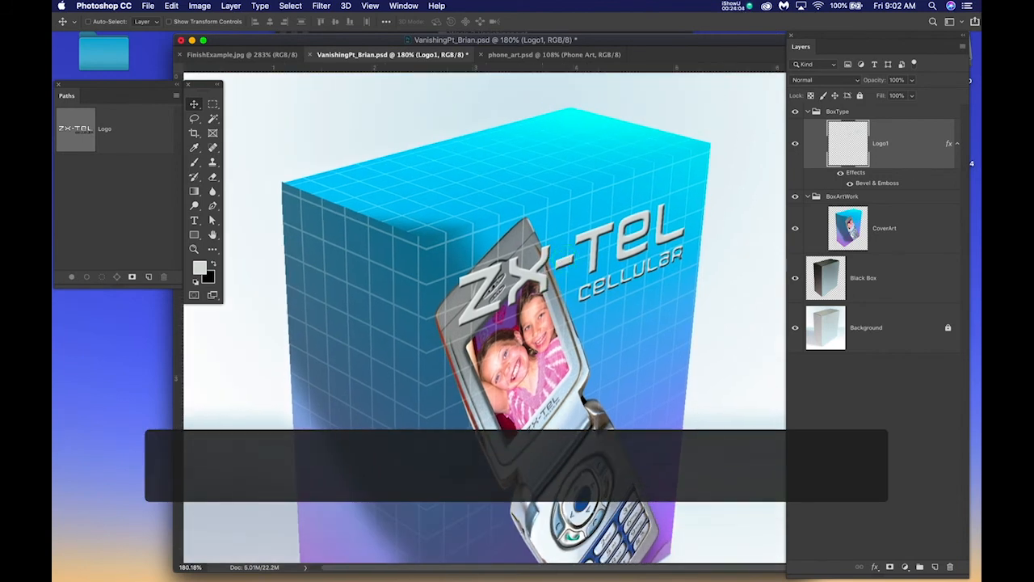
left_click_drag(980, 137, 556, 81)
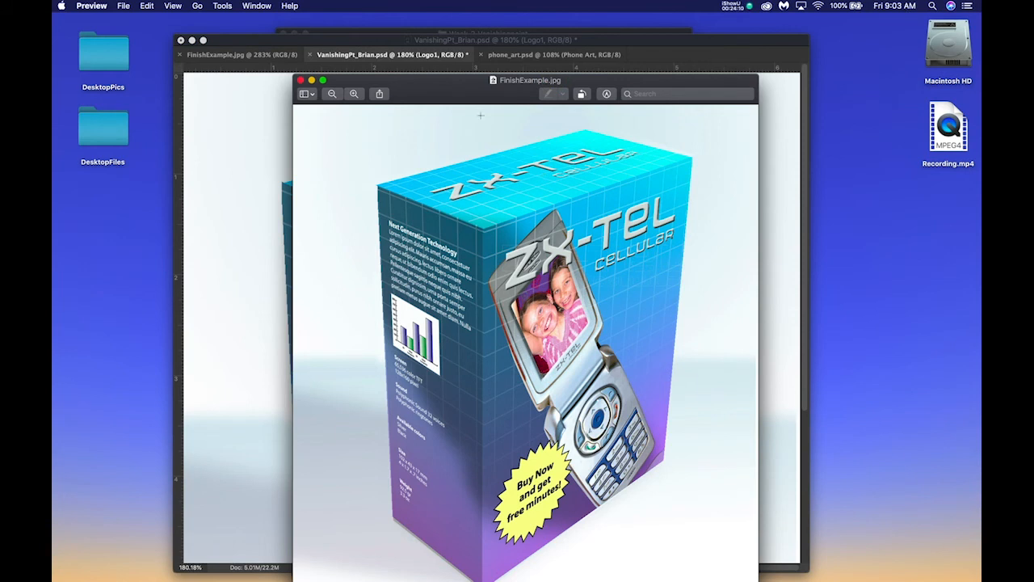
left_click_drag(458, 91, 981, 93)
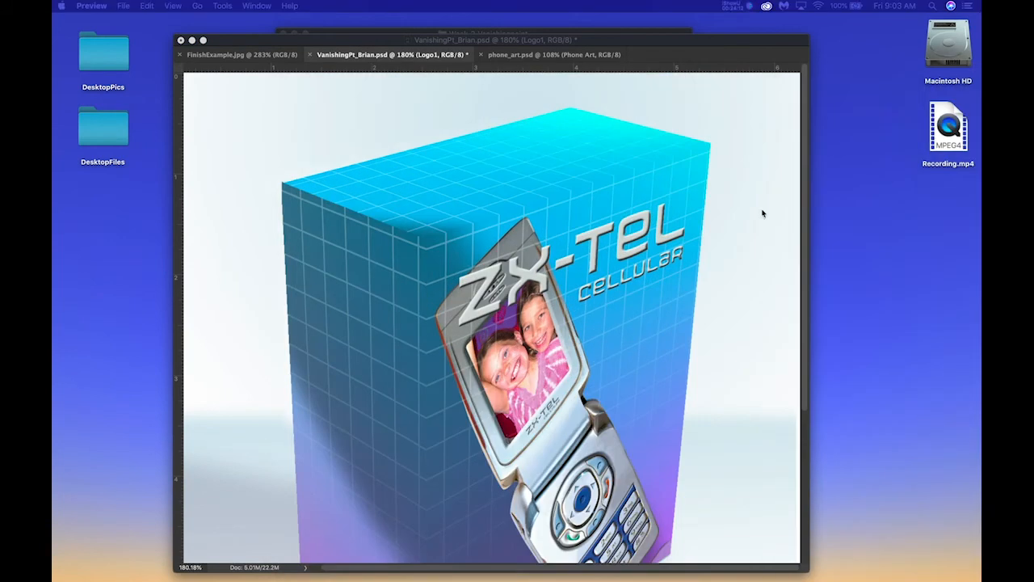
left_click(651, 260)
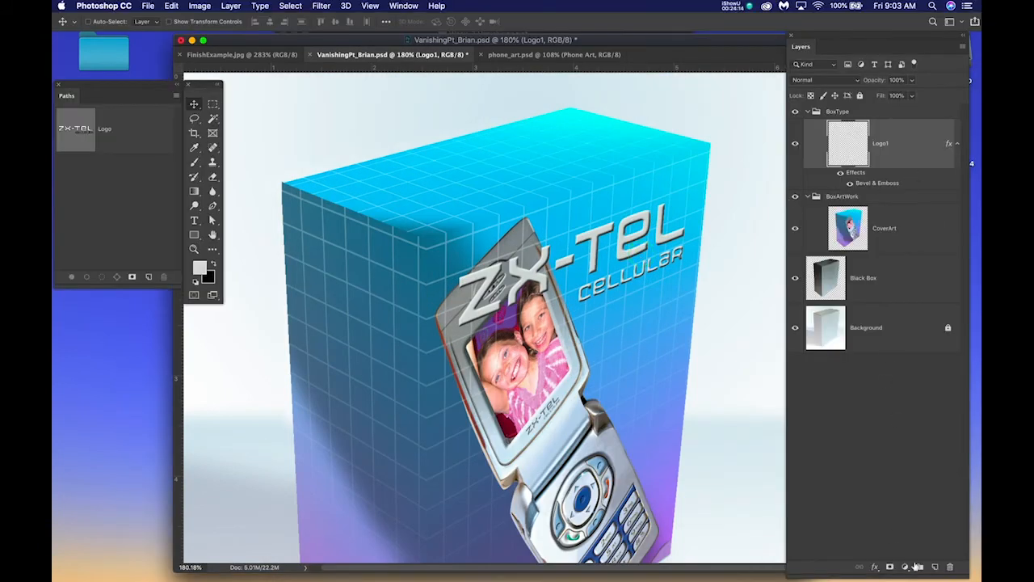
Add a new layer named TopLogo above Logo1 in the BoxType group.
left_click(934, 566)
double_click(877, 145)
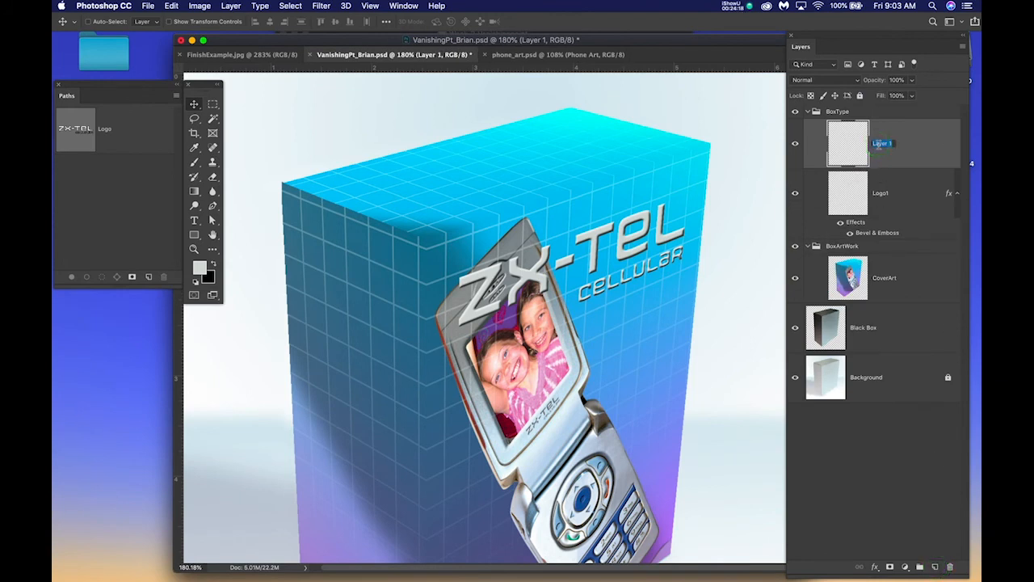
type("Top")
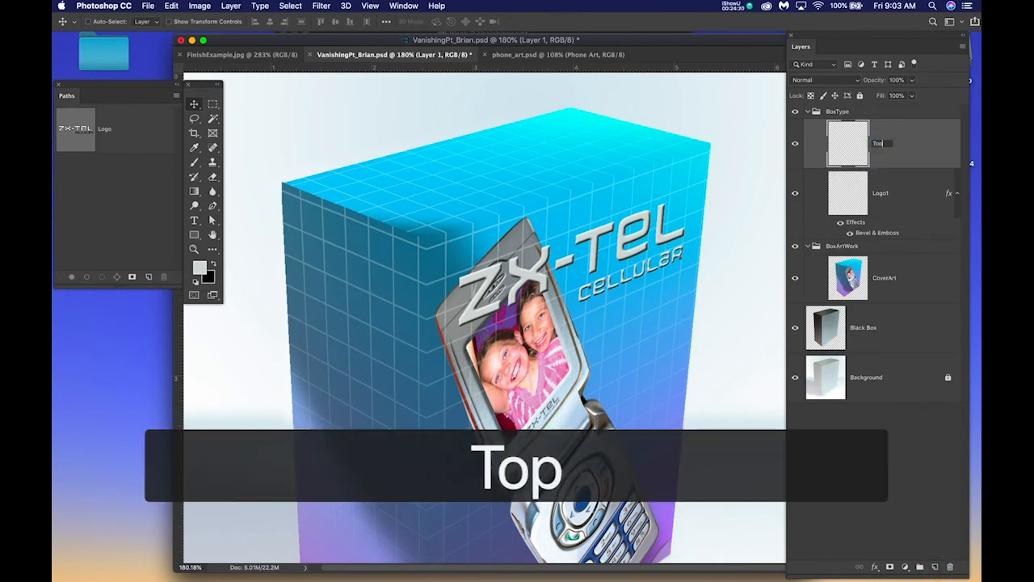
type("Logo")
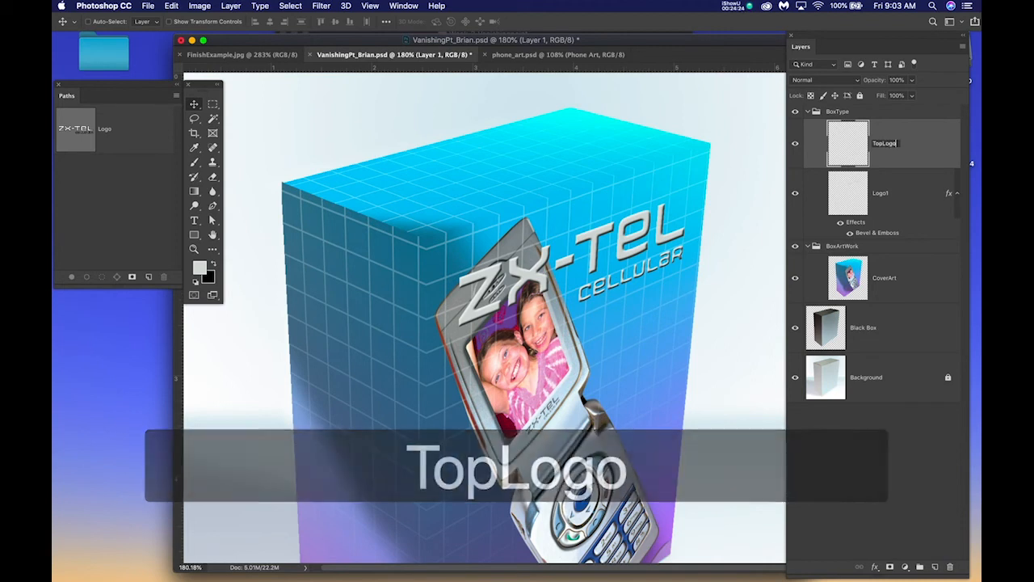
key("Return")
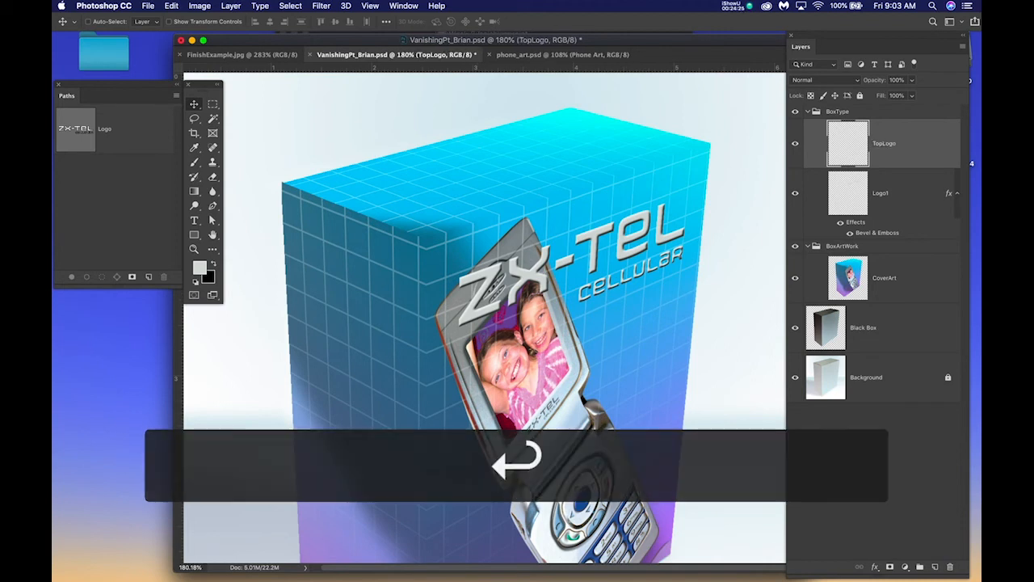
Rename the Logo1 layer as FrontLogo.
double_click(881, 193)
type("FrontLogo")
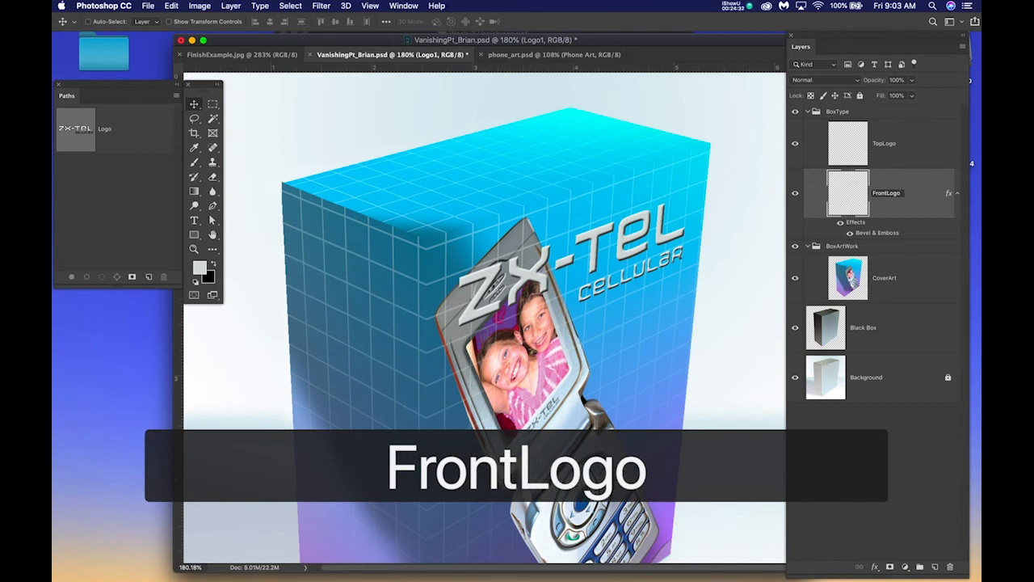
key("Return")
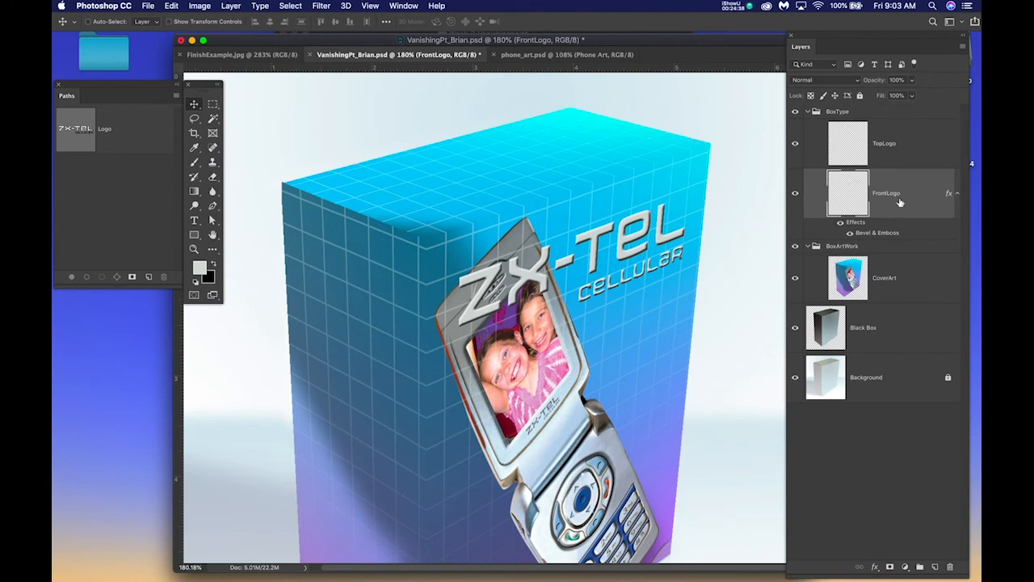
On the TopLogo layer, paste the copied ZX-Tel logo in Vanishing Point and place it on the box's top plane.
left_click(904, 147)
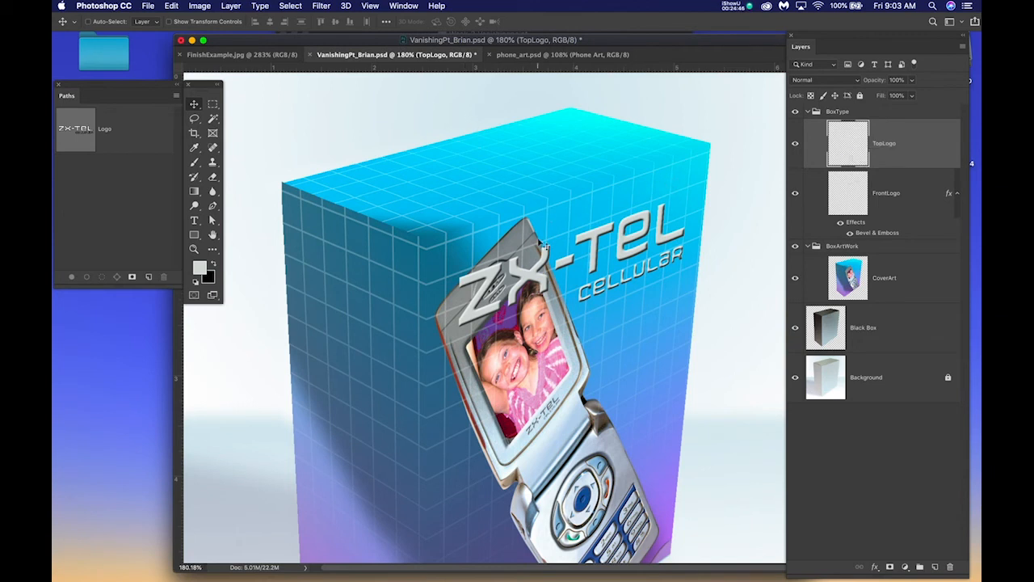
left_click(320, 5)
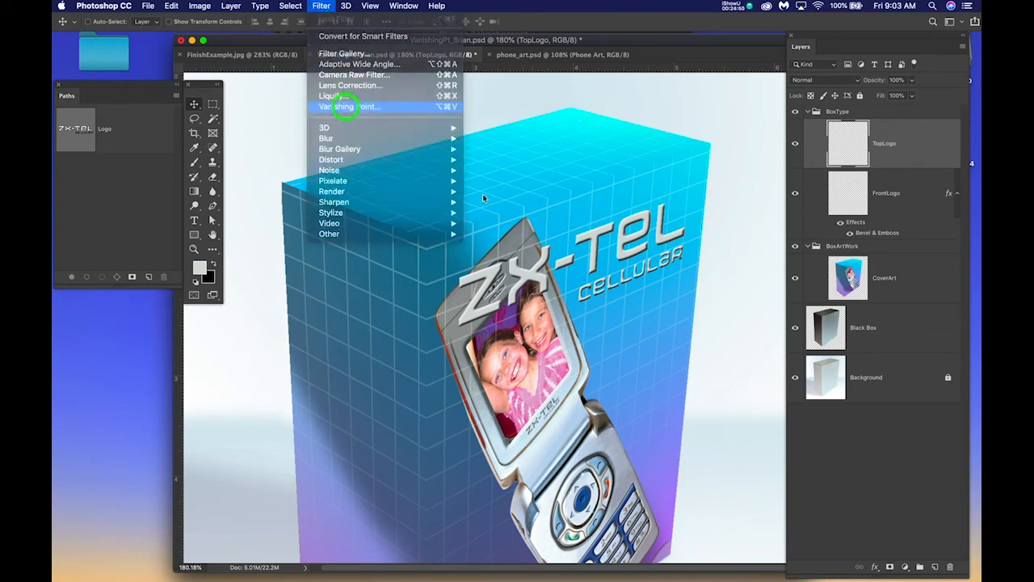
left_click(345, 108)
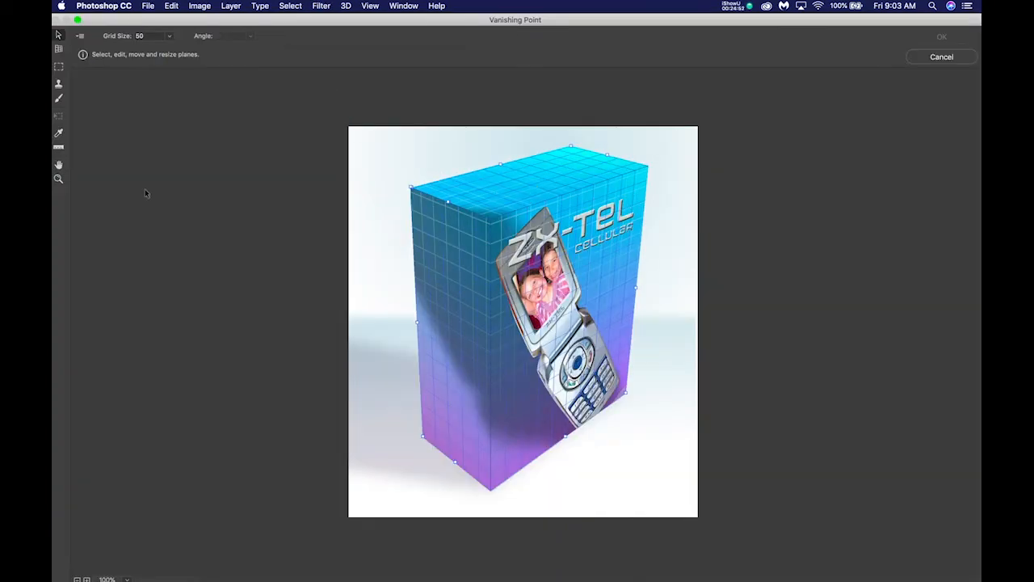
left_click(58, 179)
left_click(552, 155)
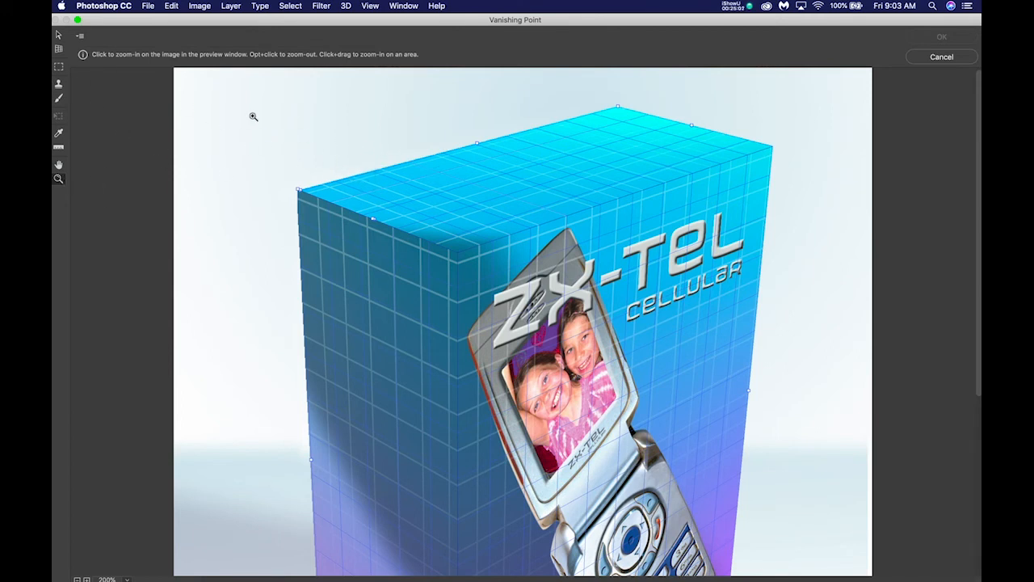
left_click(58, 35)
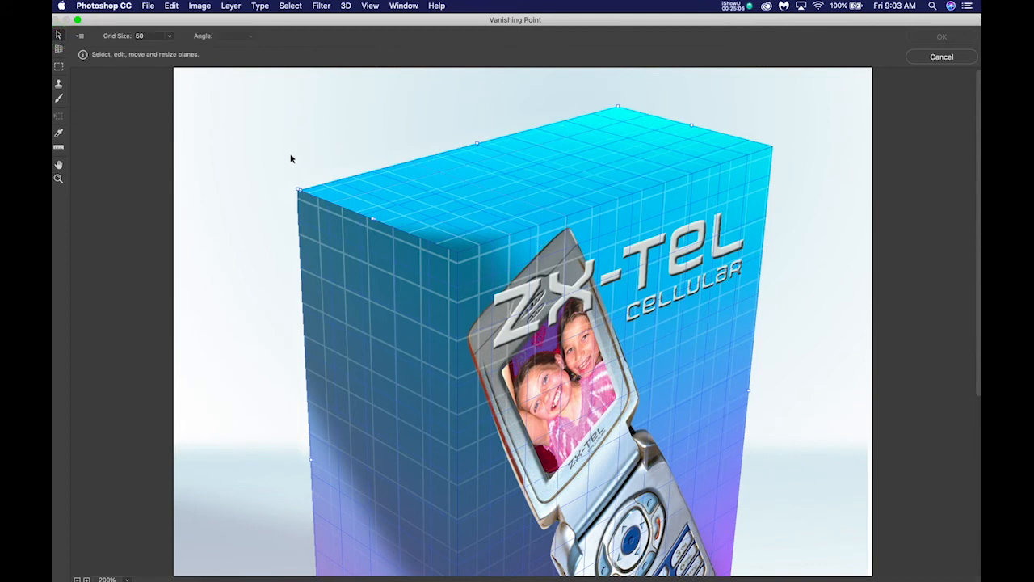
left_click(250, 125)
key("alt")
key("super+v")
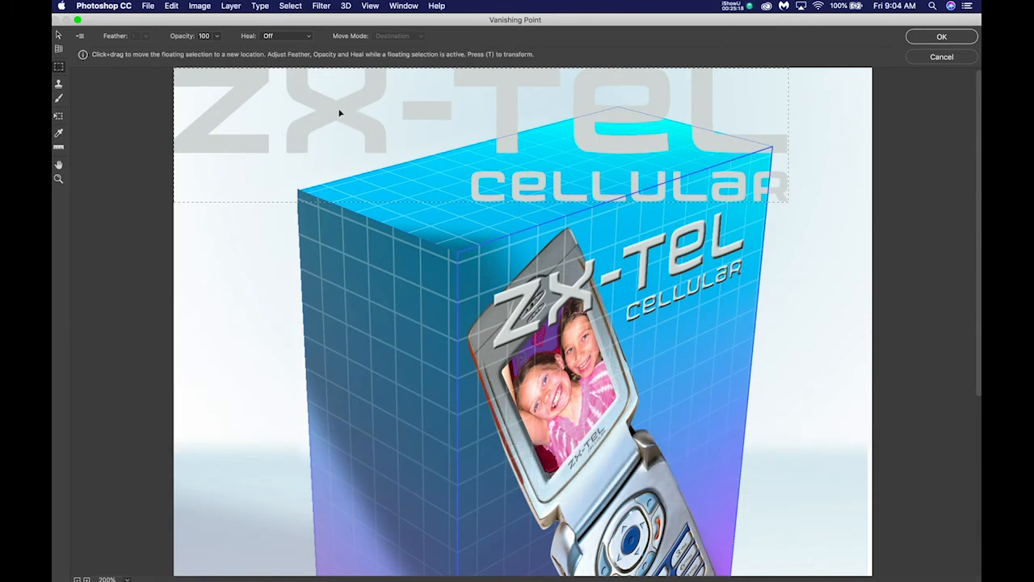
left_click_drag(330, 112, 498, 186)
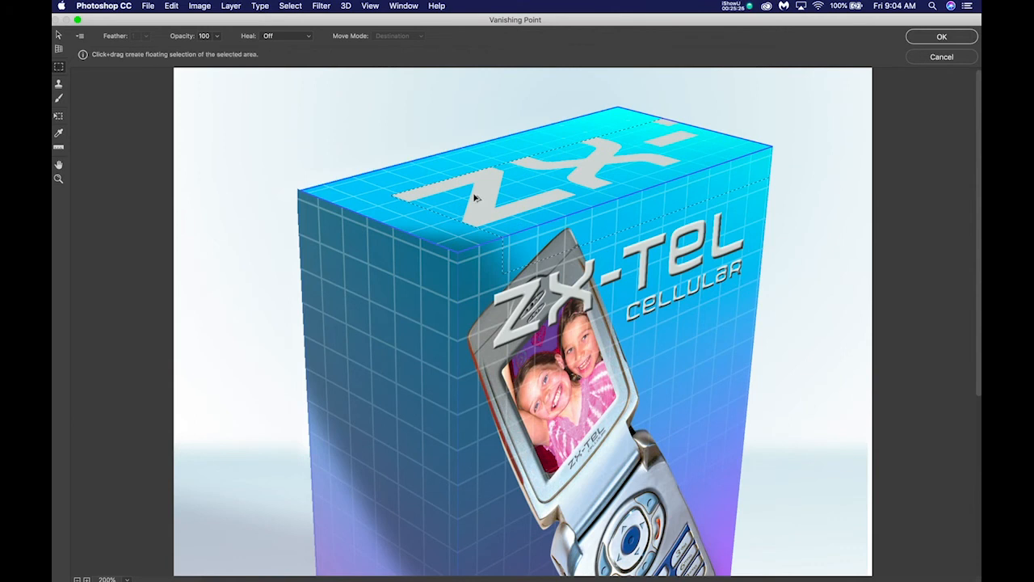
Scale the pasted logo down to fit within the box's top face, center it there, and apply the Vanishing Point filter.
key("super+t")
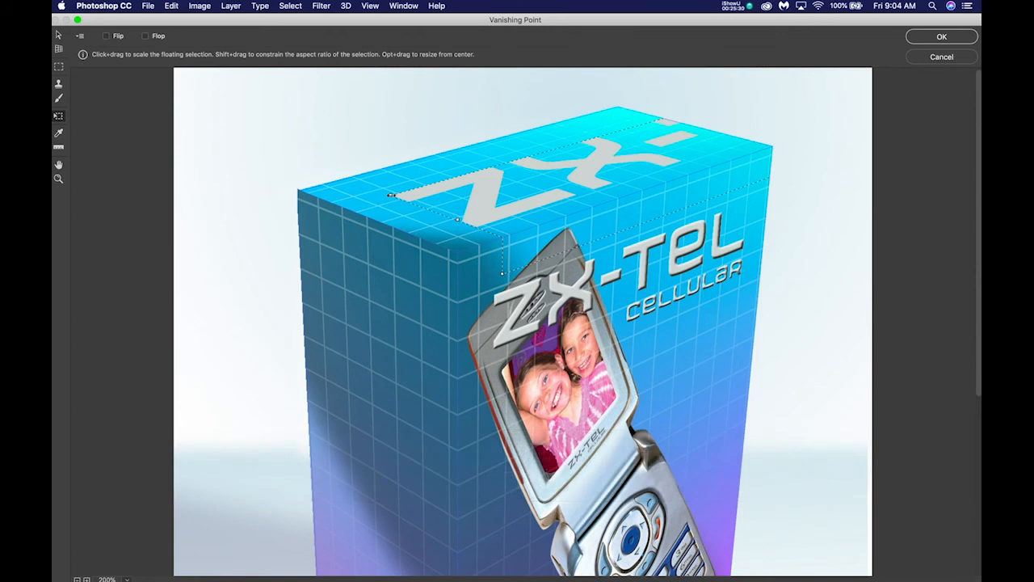
left_click_drag(391, 195, 468, 189, "shift")
left_click_drag(385, 195, 431, 187)
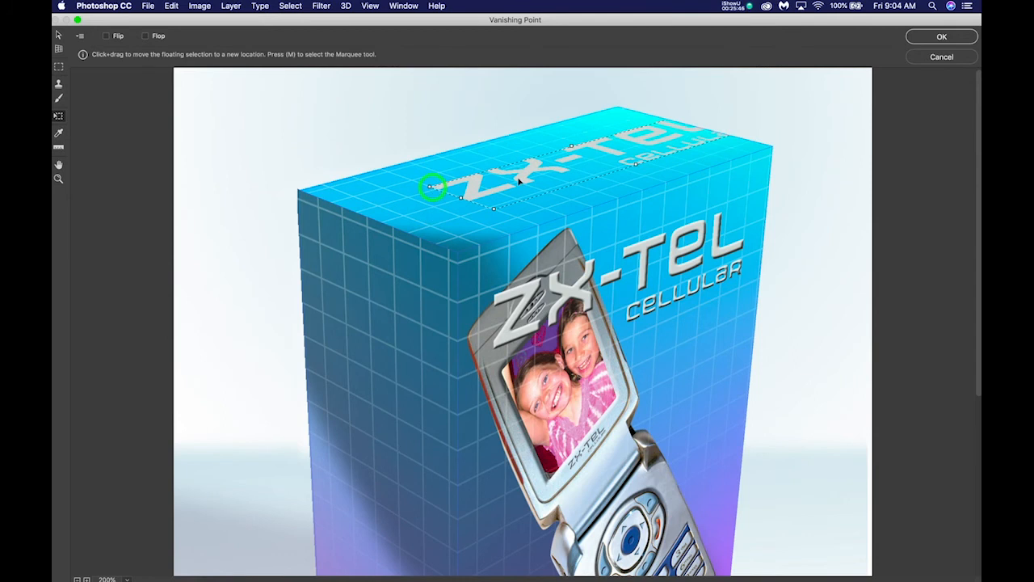
left_click_drag(524, 176, 485, 193)
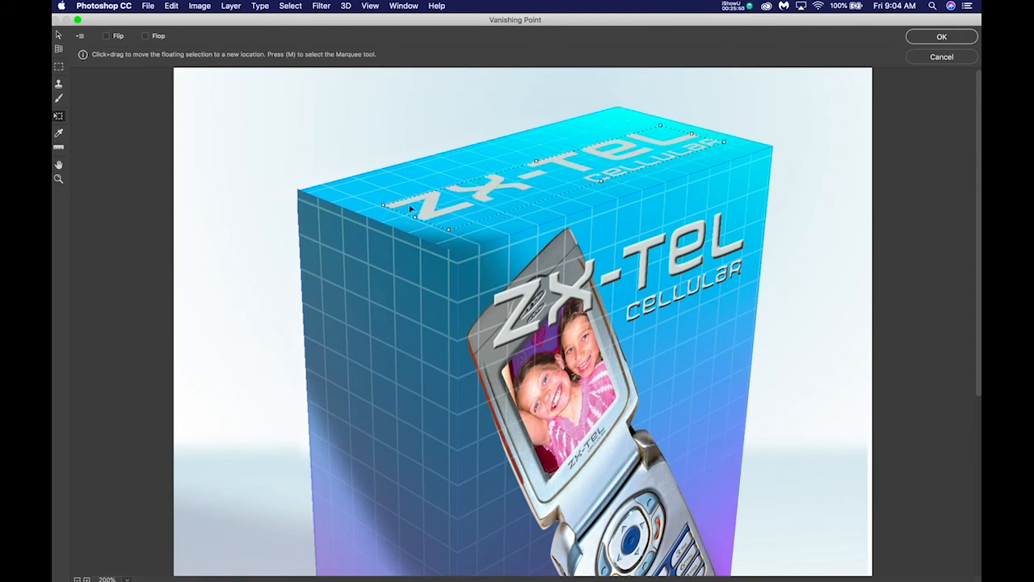
left_click_drag(383, 206, 434, 196)
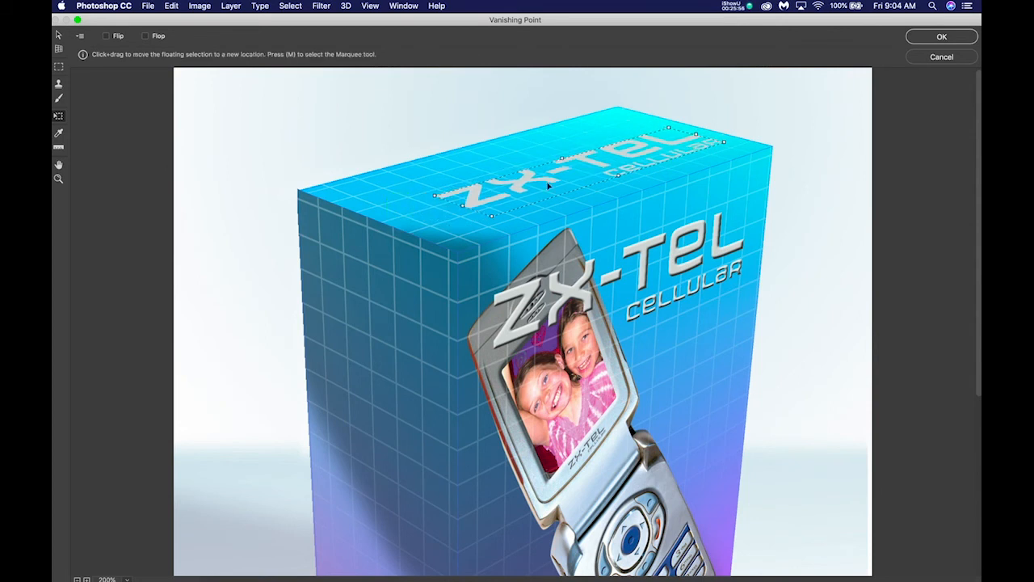
left_click_drag(635, 150, 620, 150)
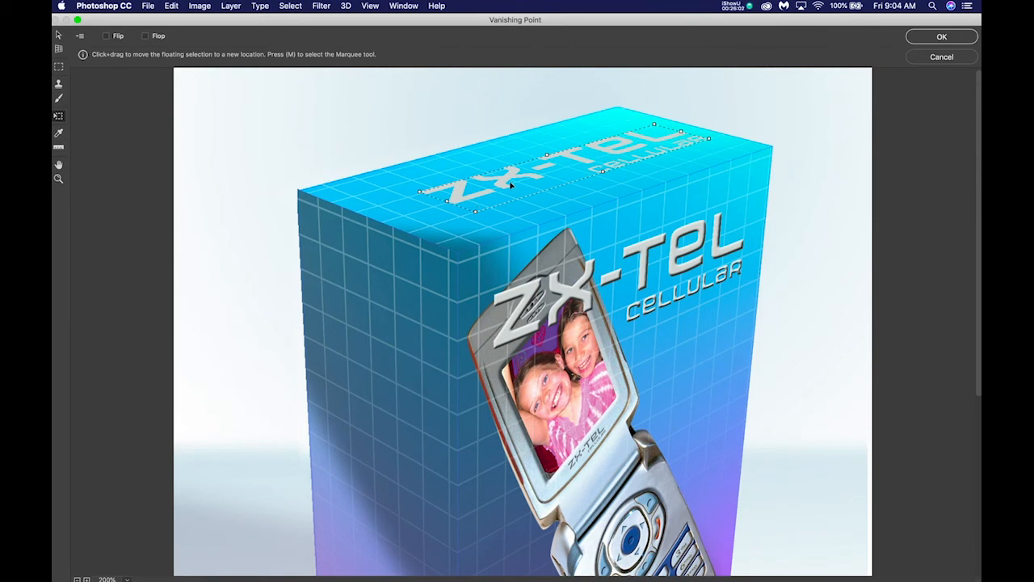
left_click_drag(511, 184, 494, 194)
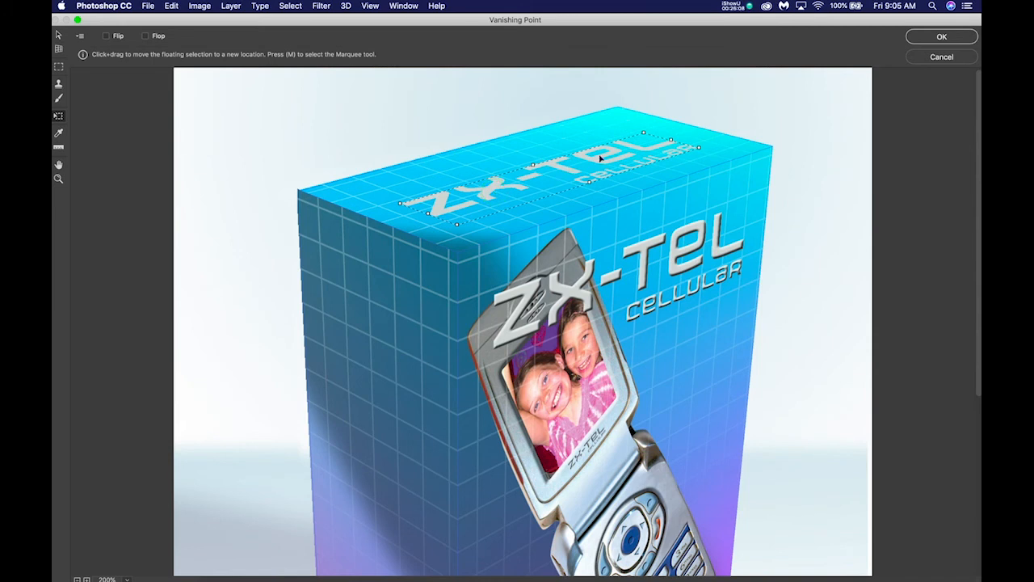
left_click_drag(643, 132, 653, 128)
left_click_drag(547, 178, 543, 179)
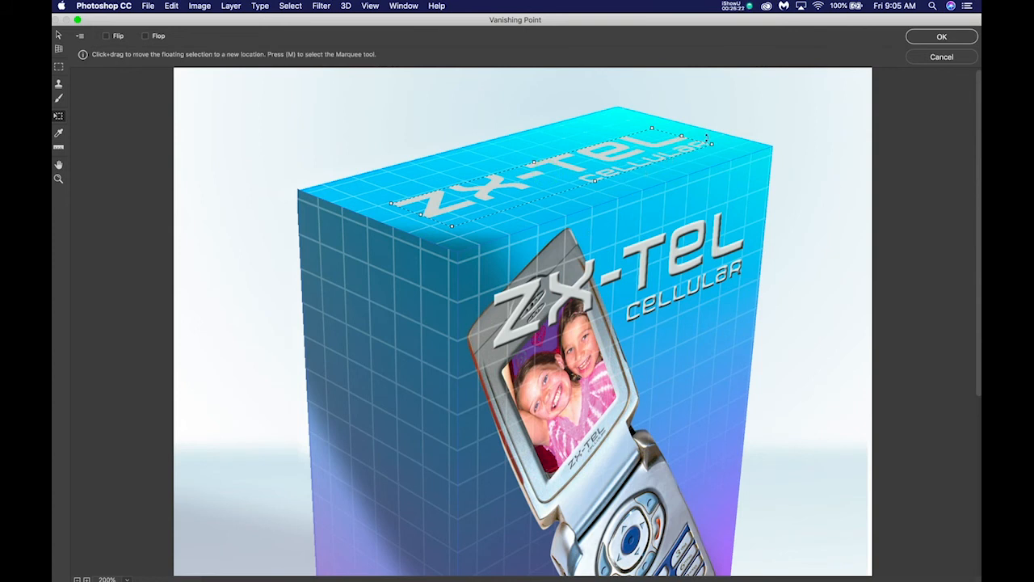
left_click(927, 39)
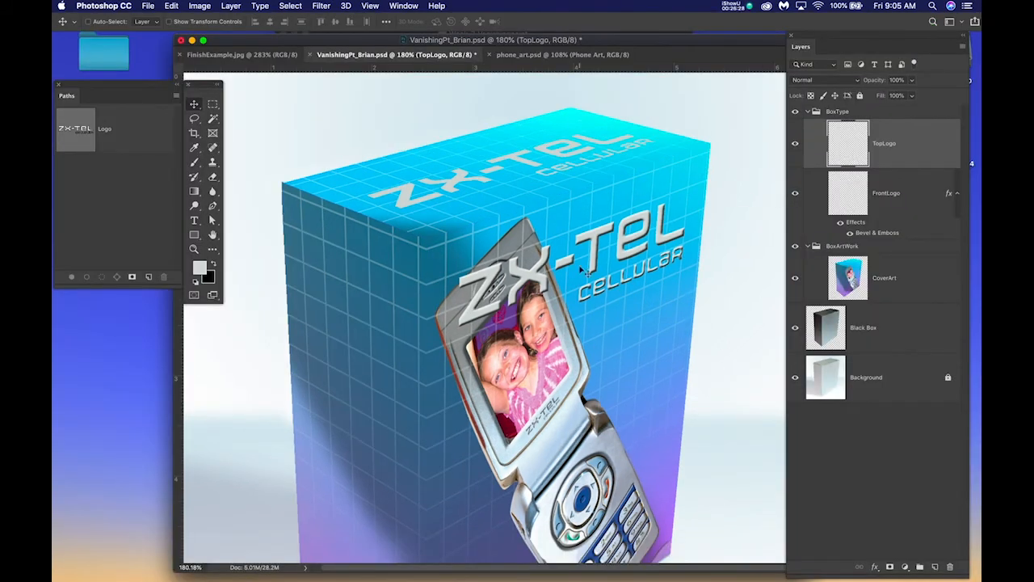
Copy the FrontLogo layer's Bevel & Emboss effect onto the TopLogo layer and save the document.
left_click(873, 234, "alt")
left_click_drag(872, 235, 887, 150)
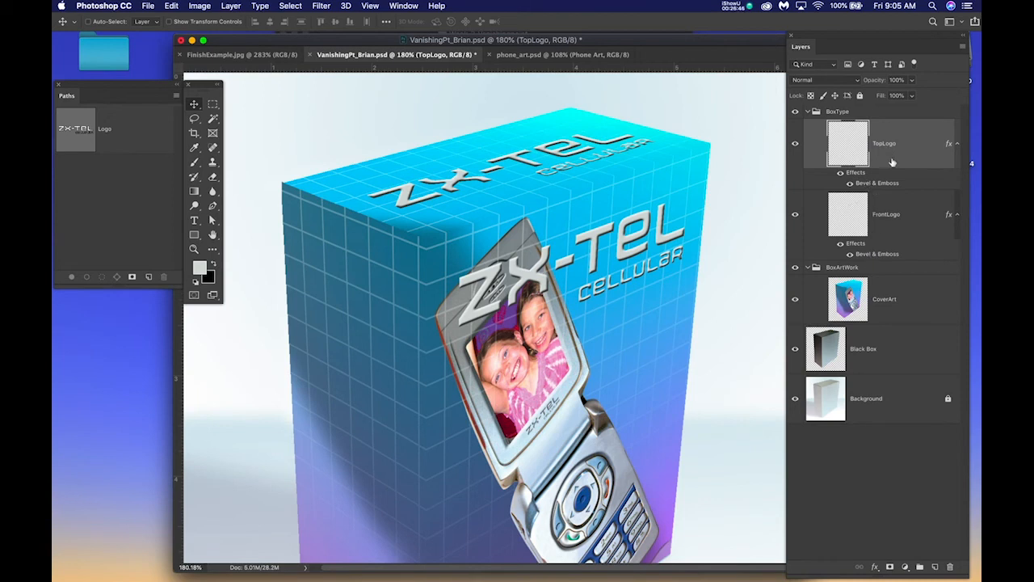
key("super+s")
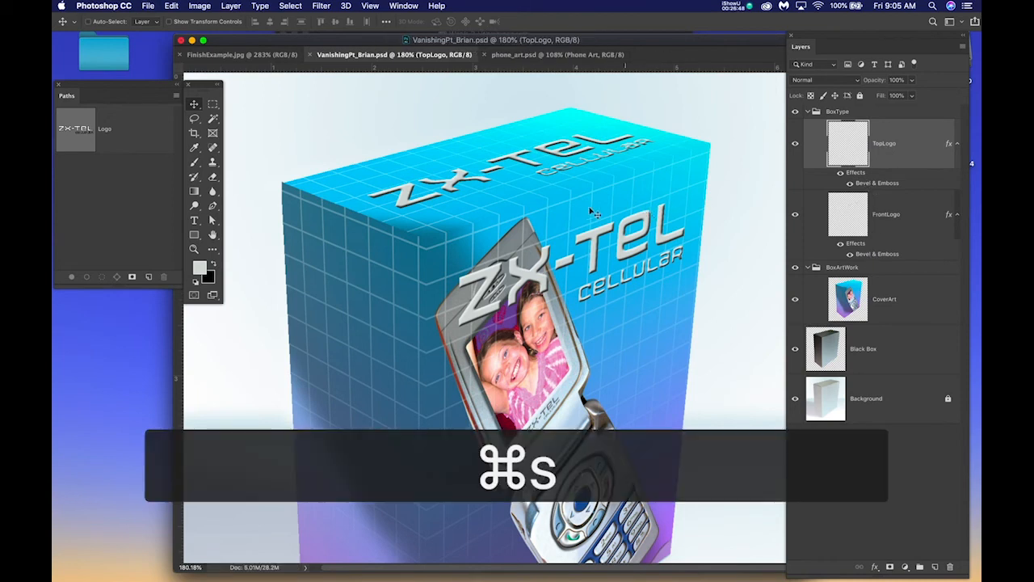
Shift the TopLogo artwork slightly up and to the left on the box's top face, and save the document.
left_click(446, 276)
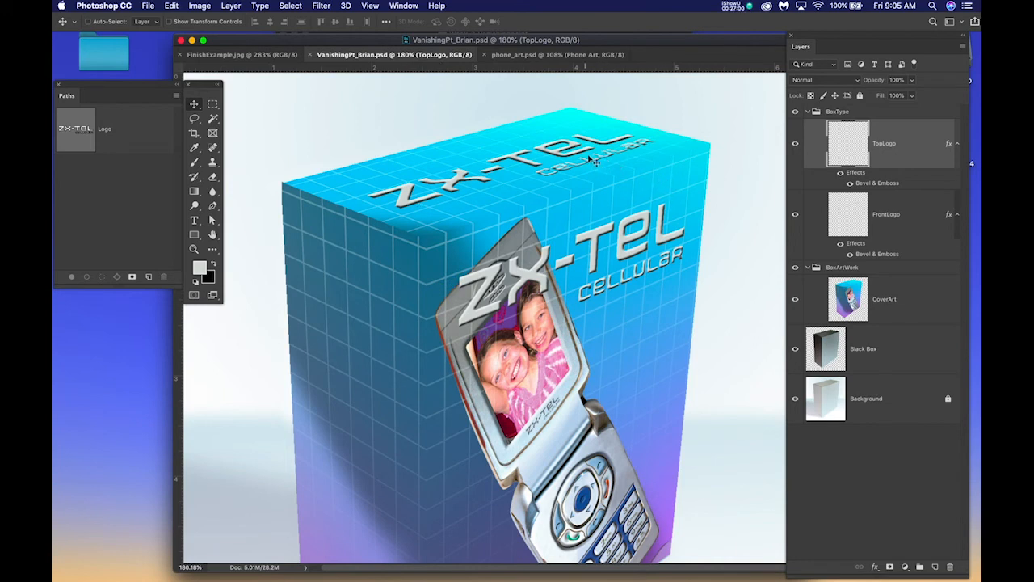
left_click_drag(590, 159, 578, 152)
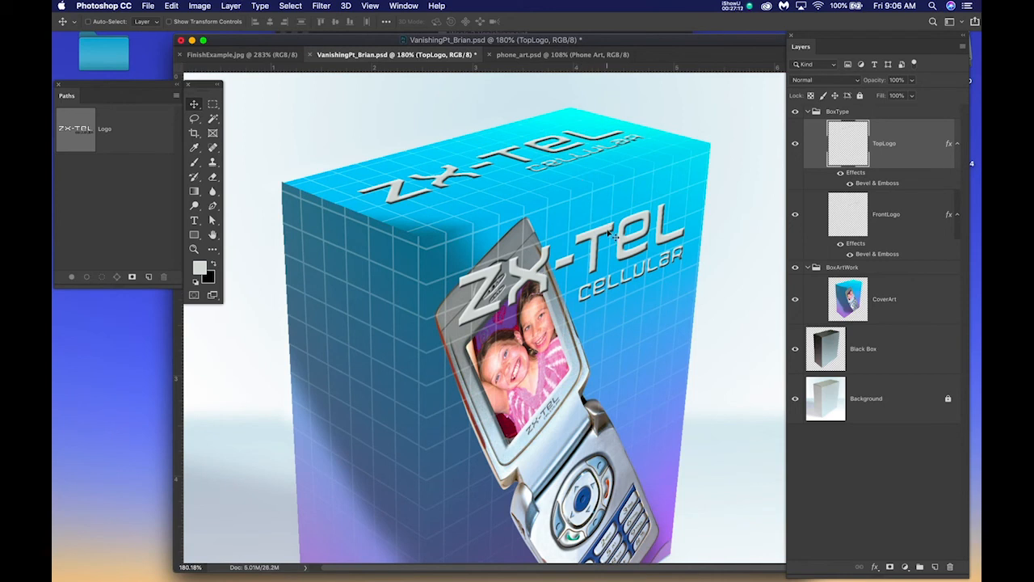
key("super+s")
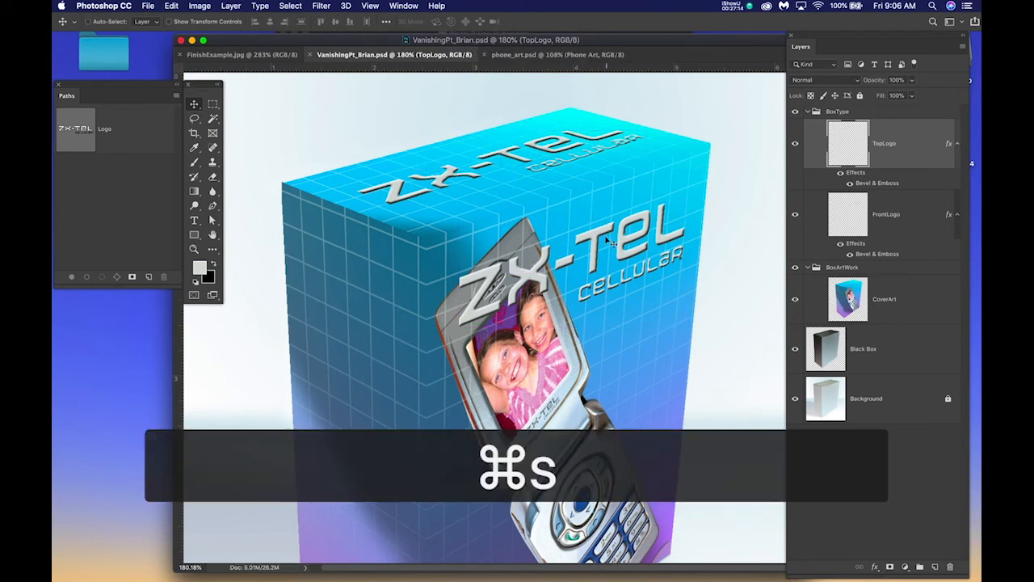
Review the finished box in FinishExample.jpg, and add an empty layer above TopLogo in VanishingPt_Brian.psd.
scroll(567, 249, "down", 1)
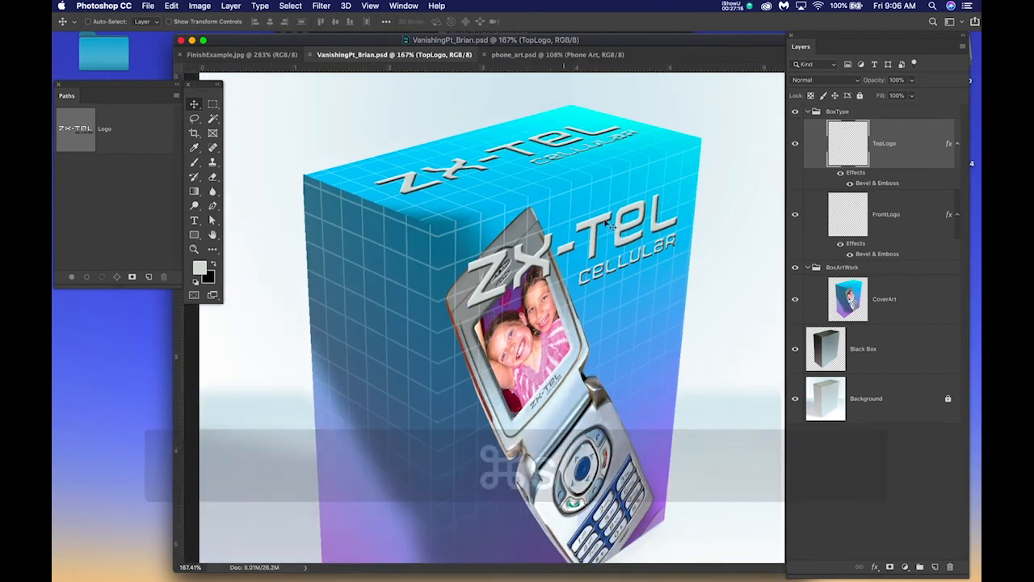
left_click_drag(978, 78, 360, 43)
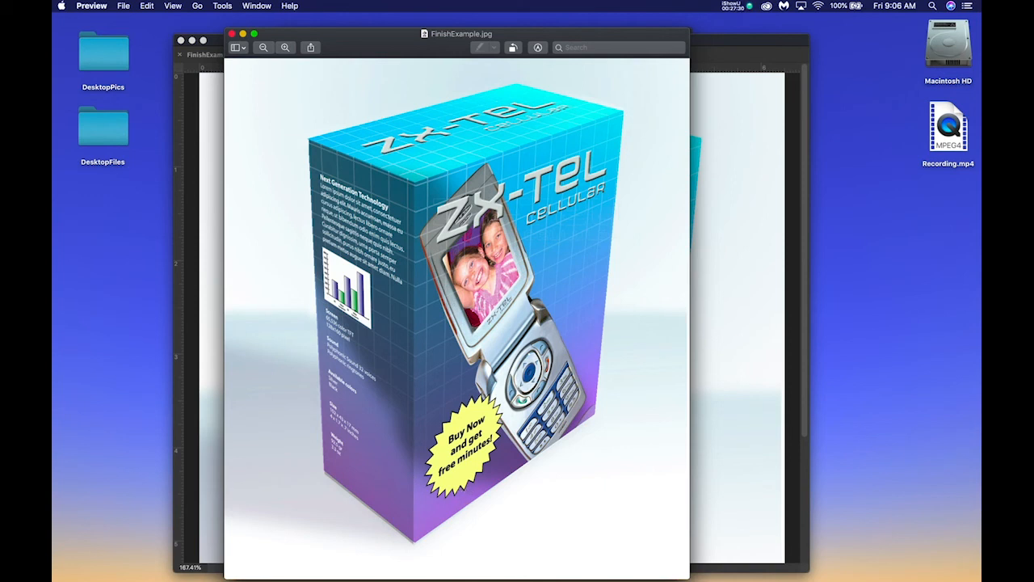
left_click(693, 59, "alt")
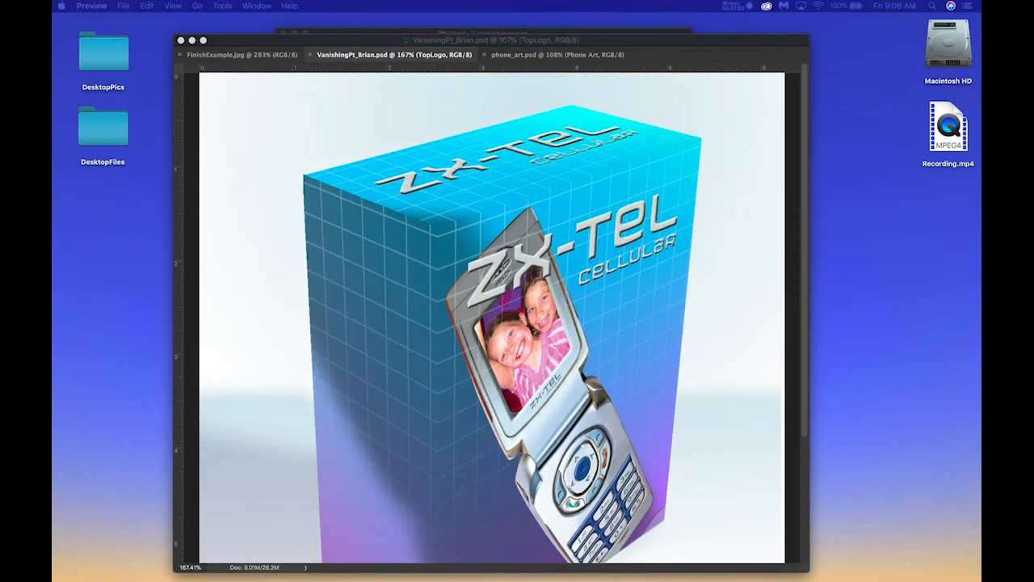
left_click(693, 204)
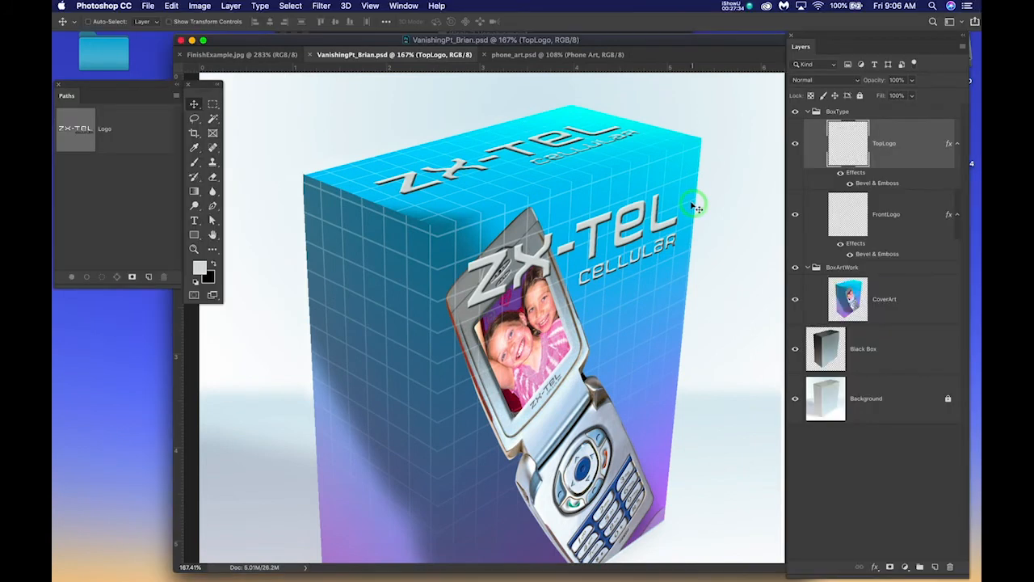
left_click(935, 567)
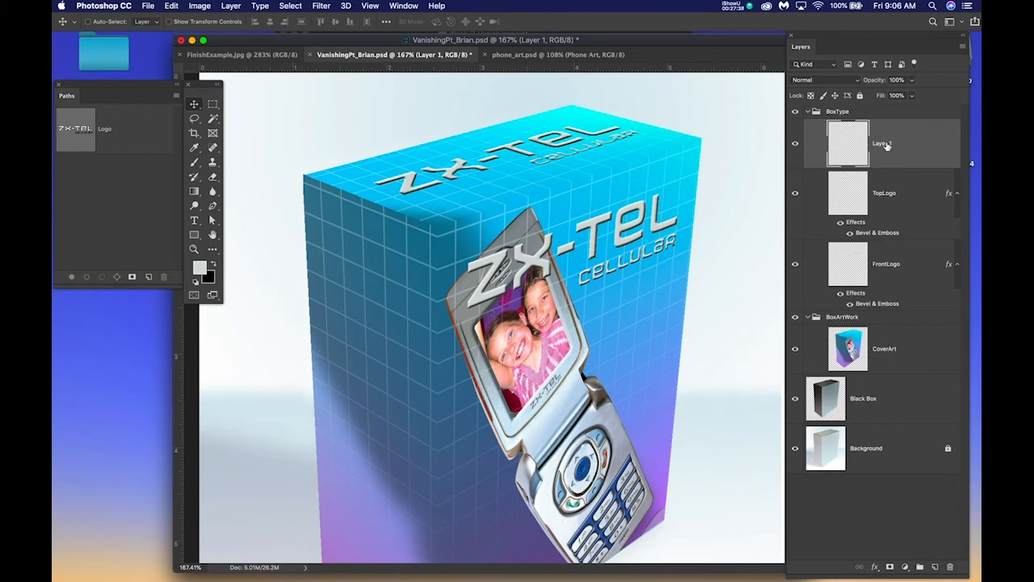
Switch to Illustrator and select the entire yellow starburst with its text in special offer.ai.
mouse_move(55, 315)
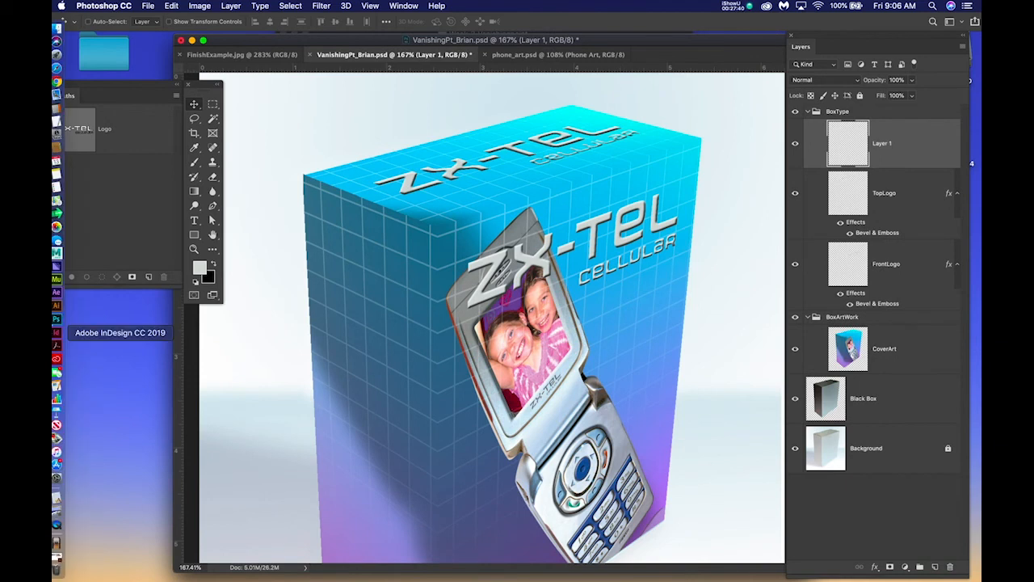
left_click(55, 305)
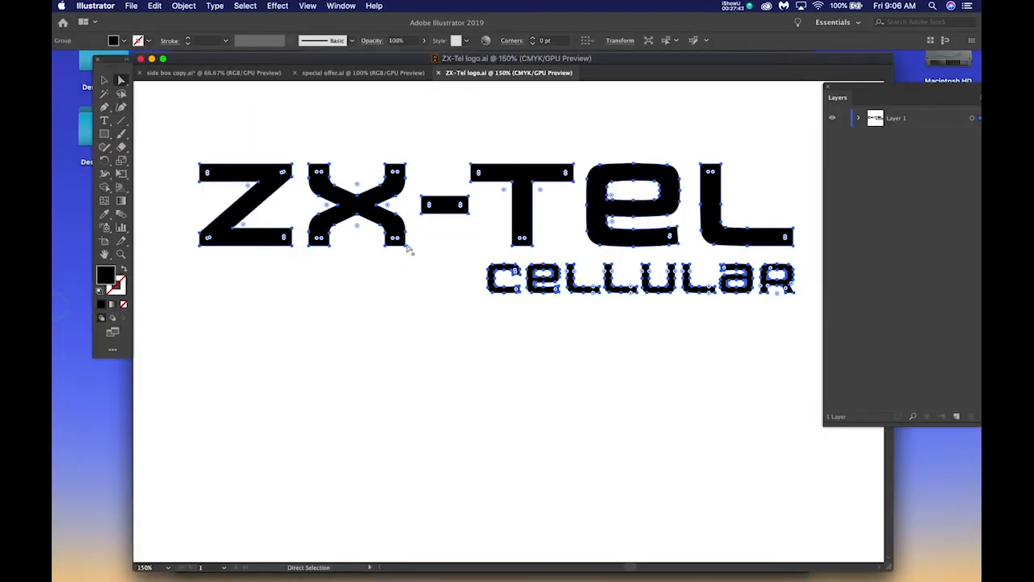
left_click(332, 73)
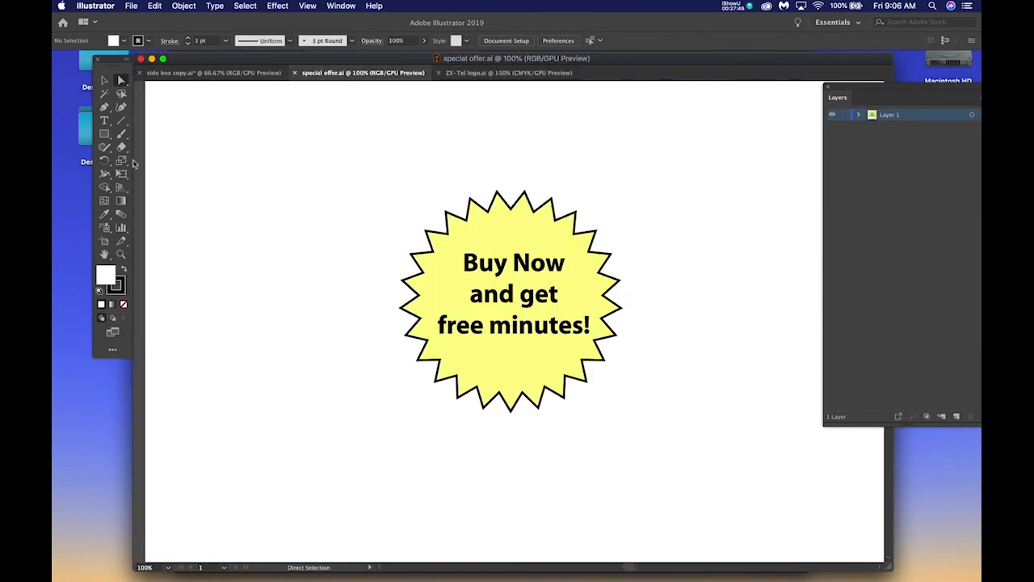
left_click(121, 80)
left_click_drag(352, 136, 676, 448)
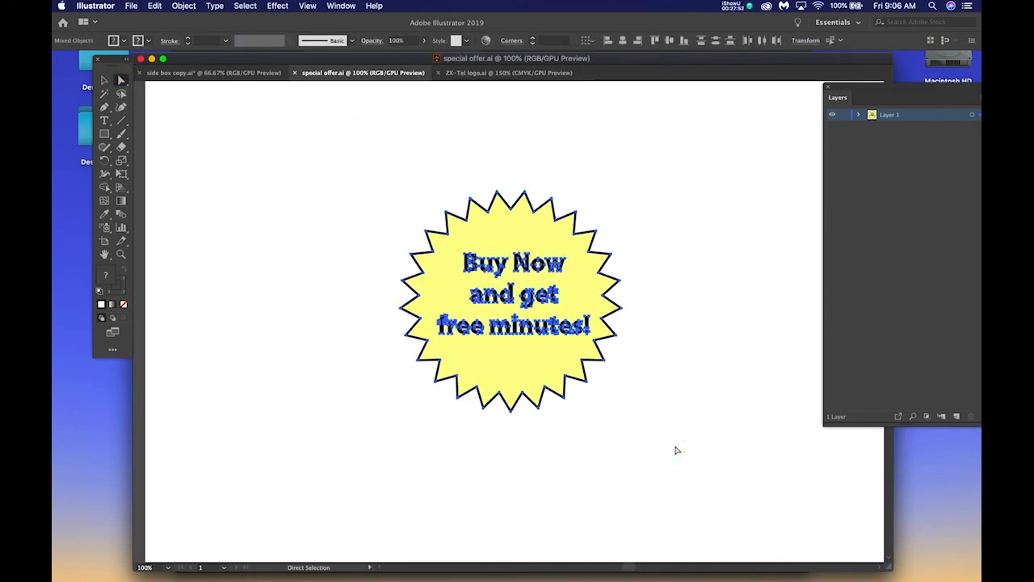
Check Illustrator's File Handling & Clipboard preferences for the PDF and AICB copy options.
left_click(113, 6)
mouse_move(123, 37)
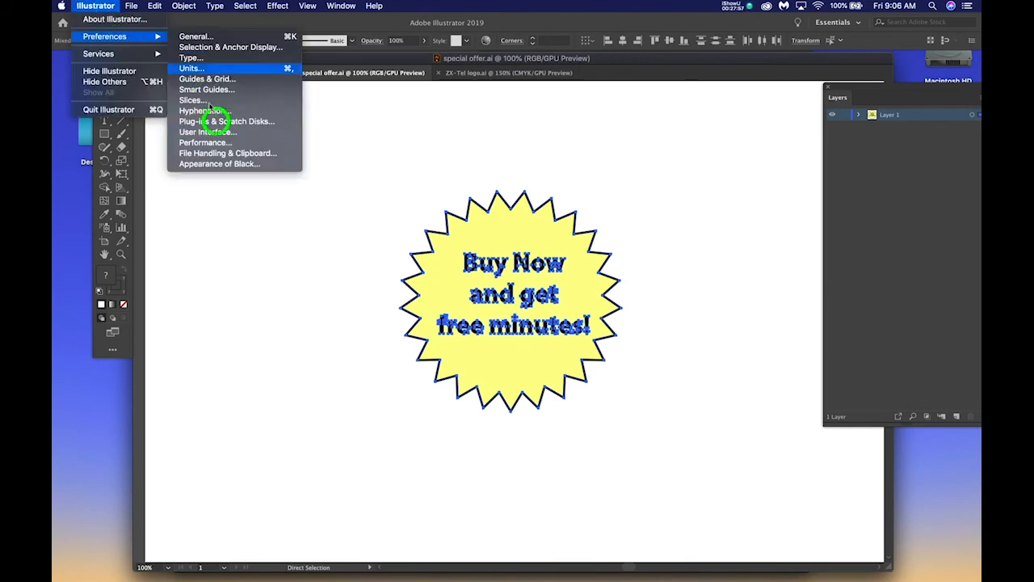
left_click(260, 154)
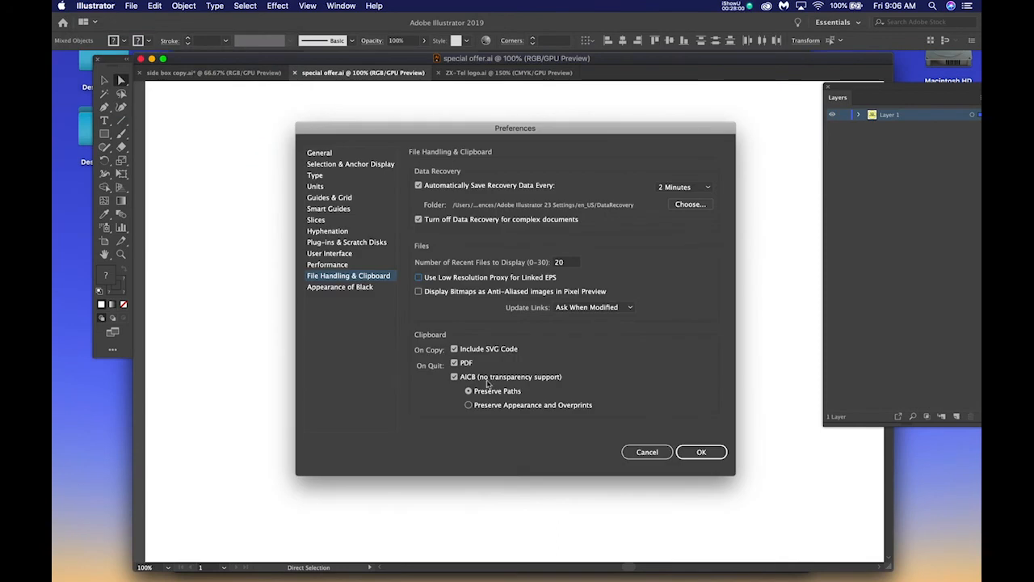
left_click(692, 453)
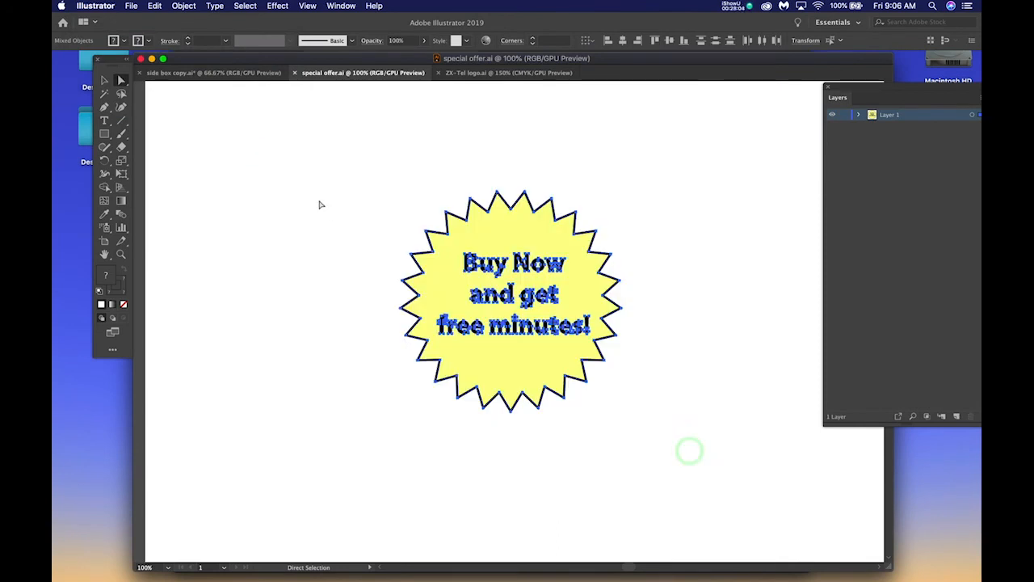
Copy the selected starburst artwork with its "Buy Now and get free minutes!" text to the clipboard.
key("v")
key("super+c")
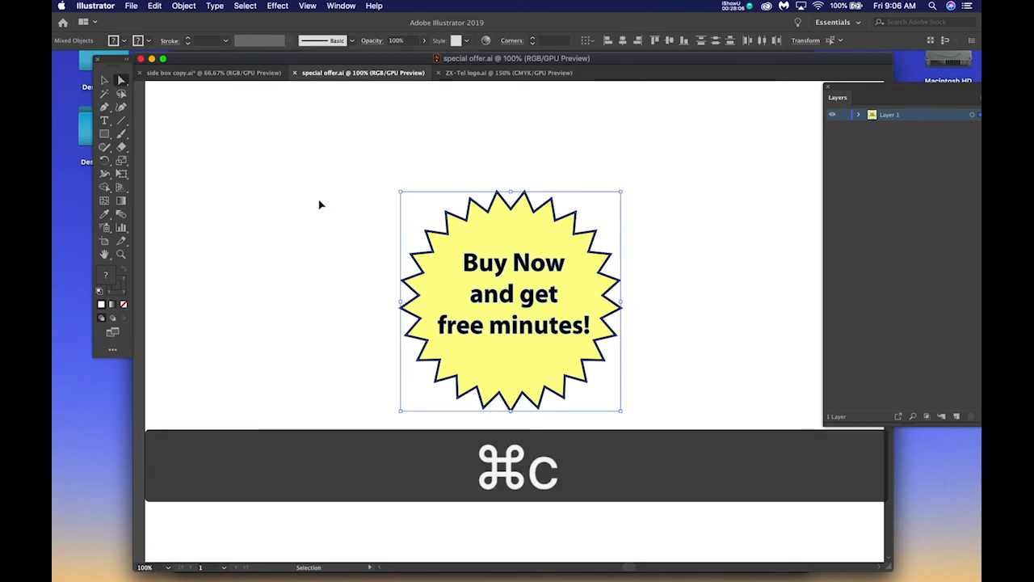
key("a")
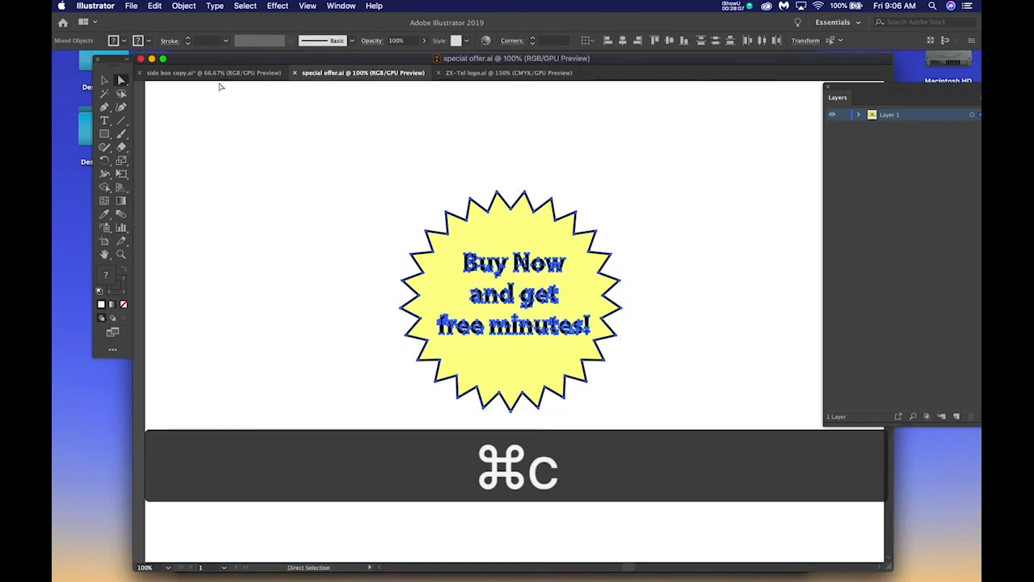
Return to VanishingPt_Brian.psd in Photoshop and paste the copied starburst as Pixels above Layer 1.
left_click(151, 59)
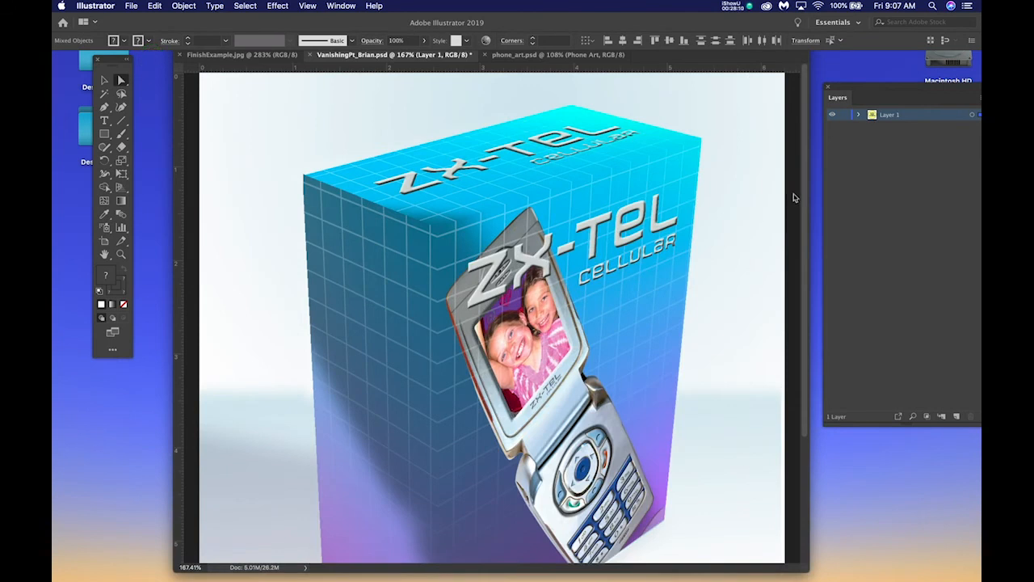
left_click(704, 186)
left_click(904, 145)
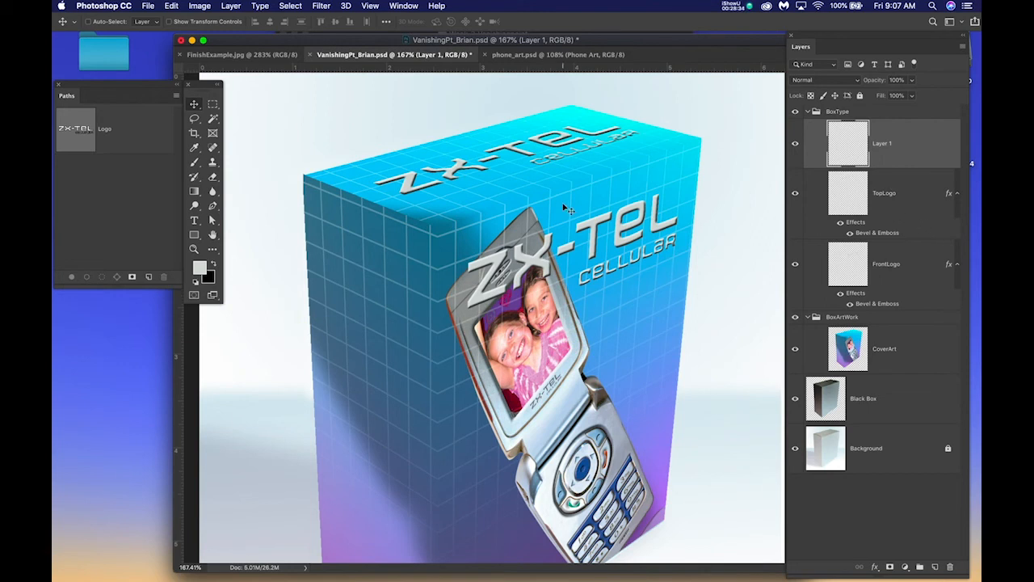
key("super+v")
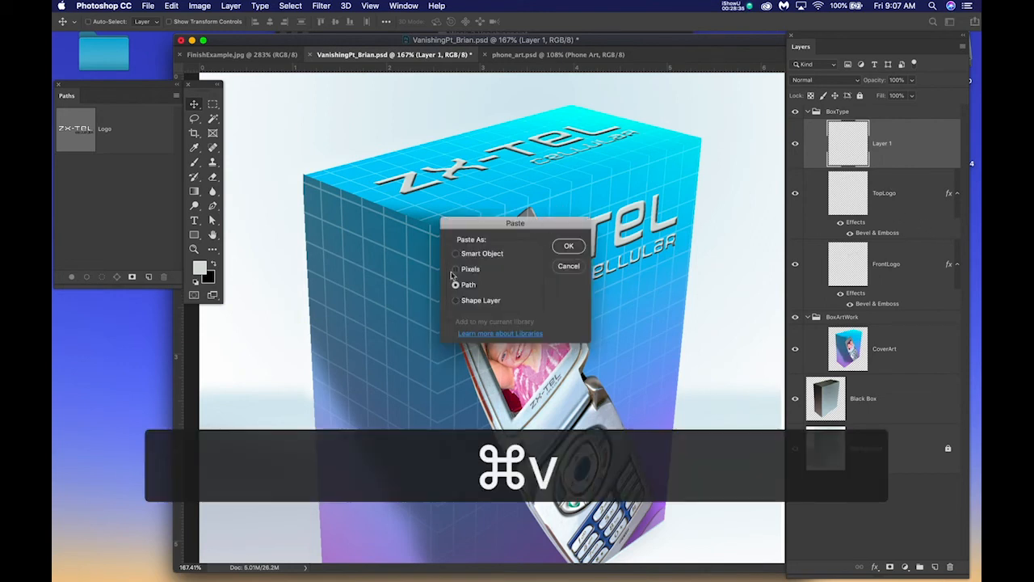
left_click(456, 268)
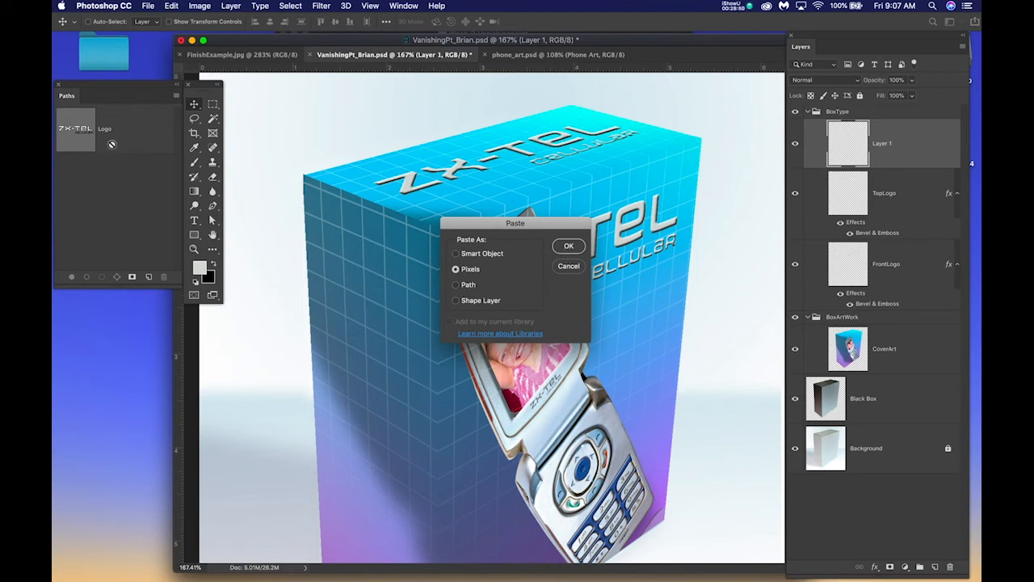
left_click(565, 244)
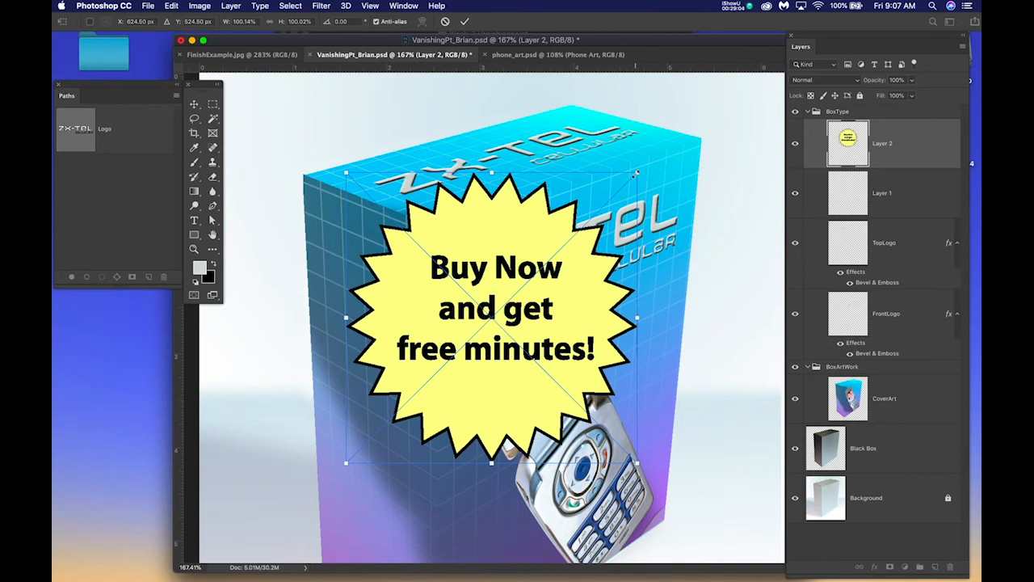
Scale the pasted starburst to about 42%, place it low on the box front beside the phone's keypad, and save the document.
left_click_drag(636, 173, 501, 327)
scroll(566, 315, "down", 5)
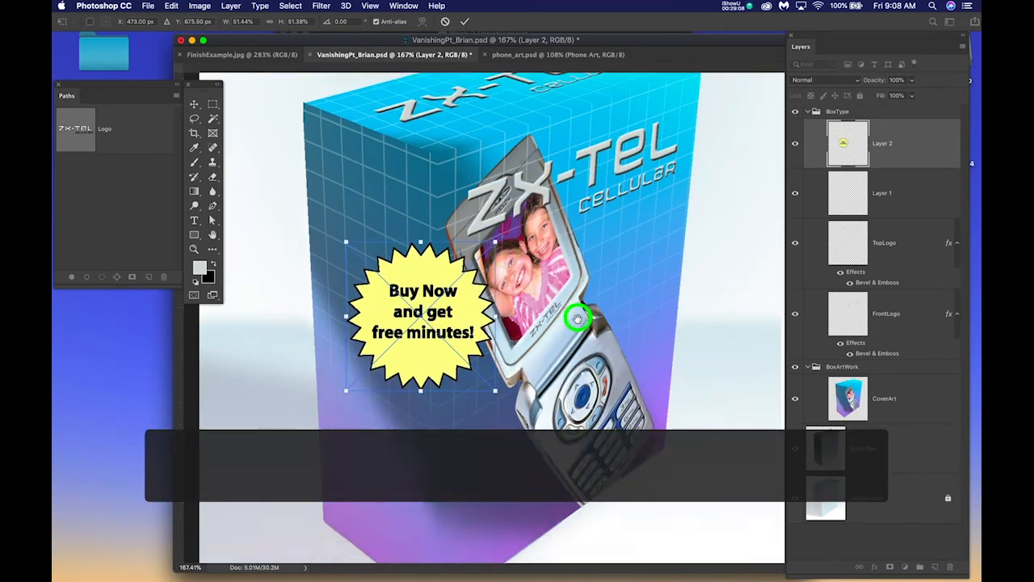
left_click_drag(460, 269, 545, 395)
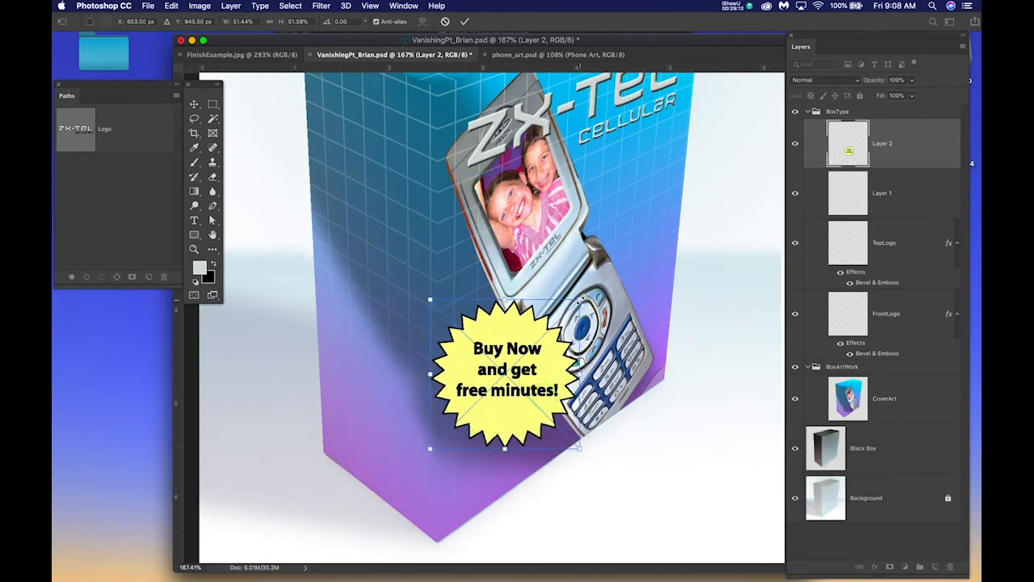
left_click_drag(580, 300, 554, 333)
left_click_drag(534, 394, 552, 372)
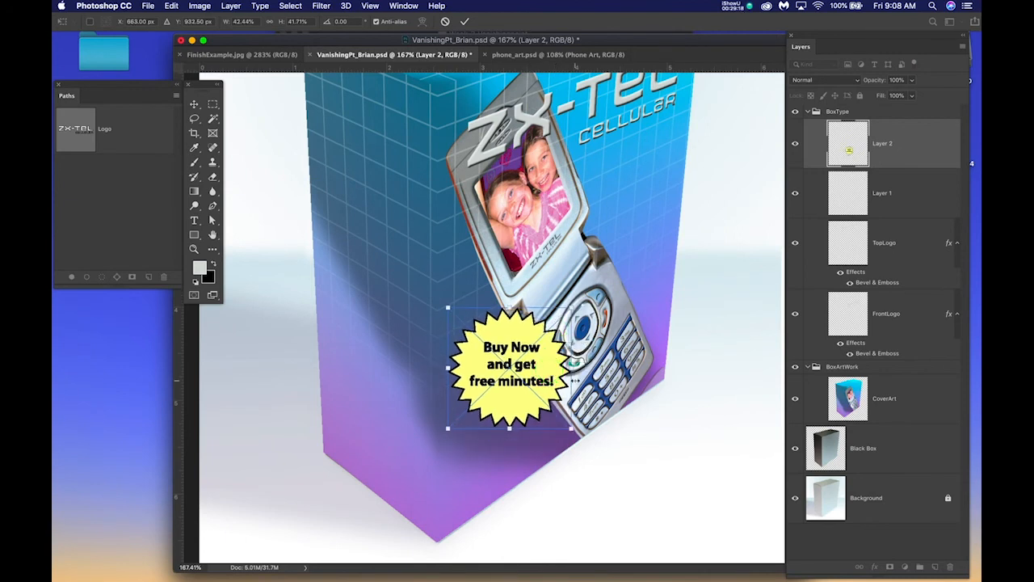
key("Return")
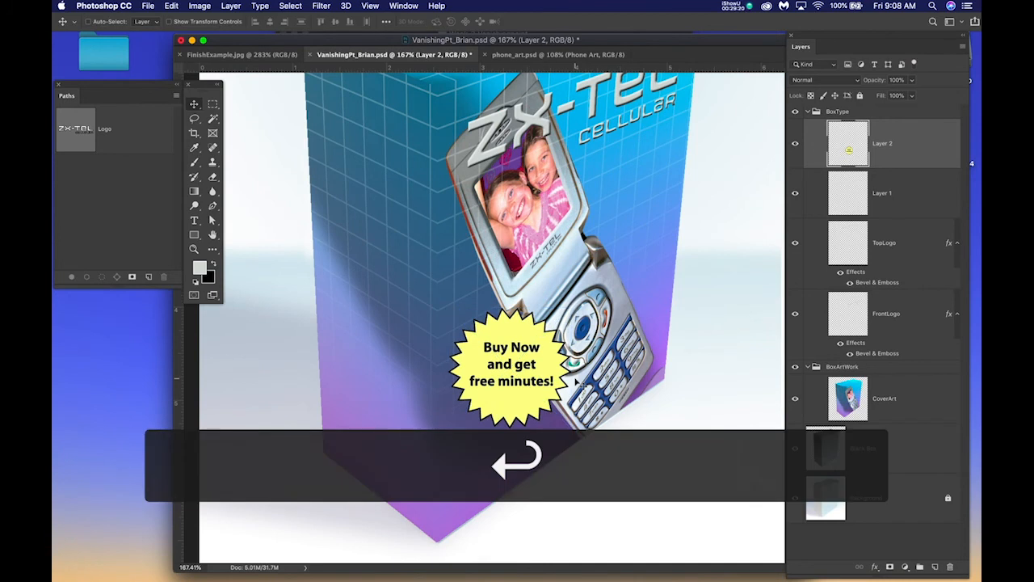
key("super+s")
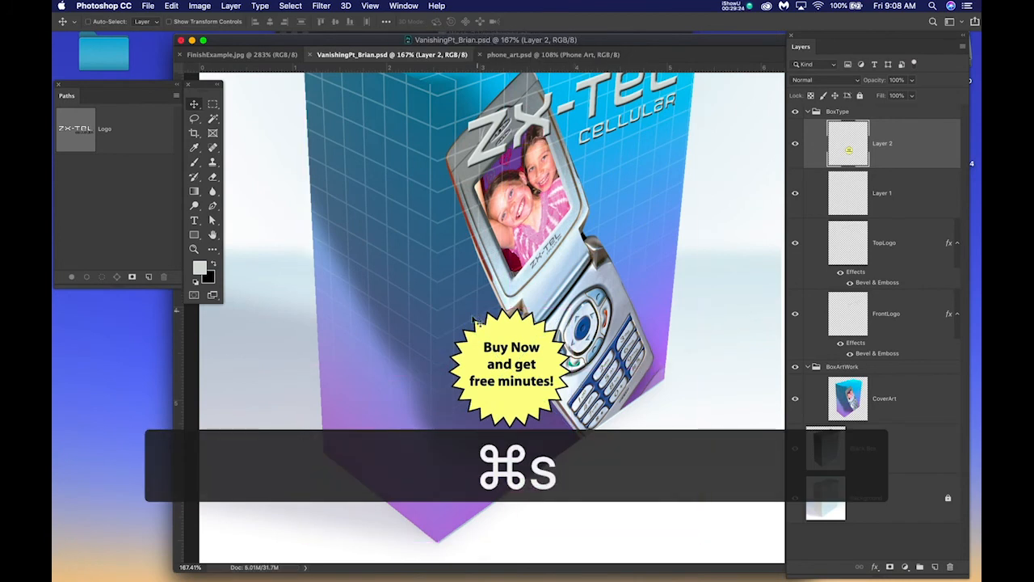
Copy the starburst from Layer 2 using a rectangular marquee drawn loosely around it, and clear the selection.
key("m")
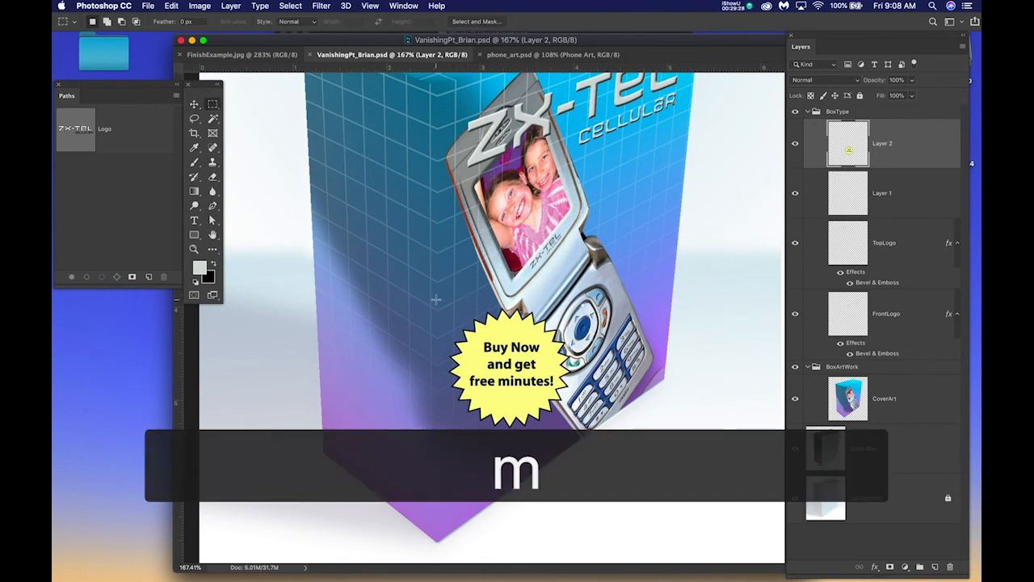
left_click_drag(433, 295, 580, 440)
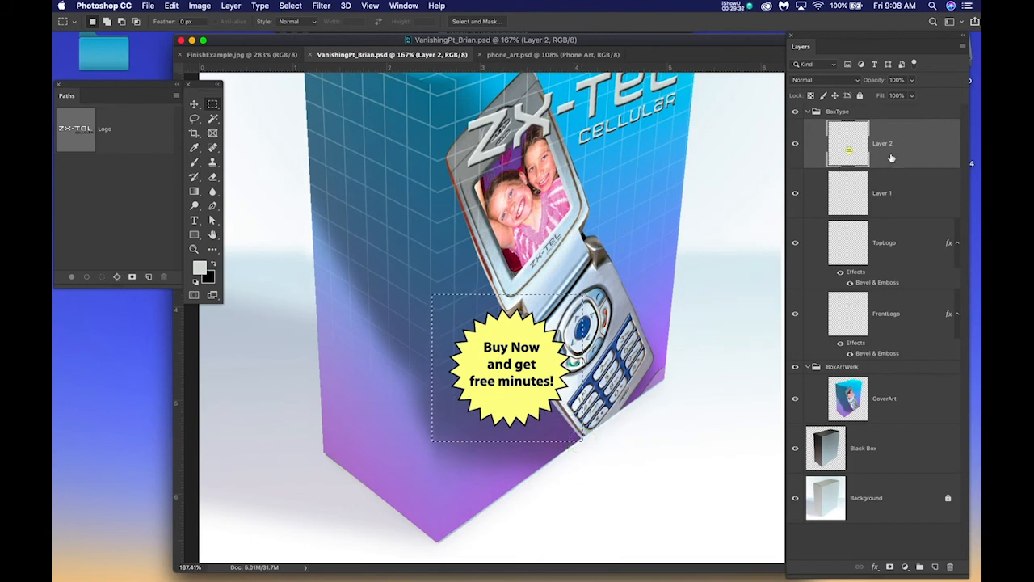
left_click(908, 159)
key("super+c")
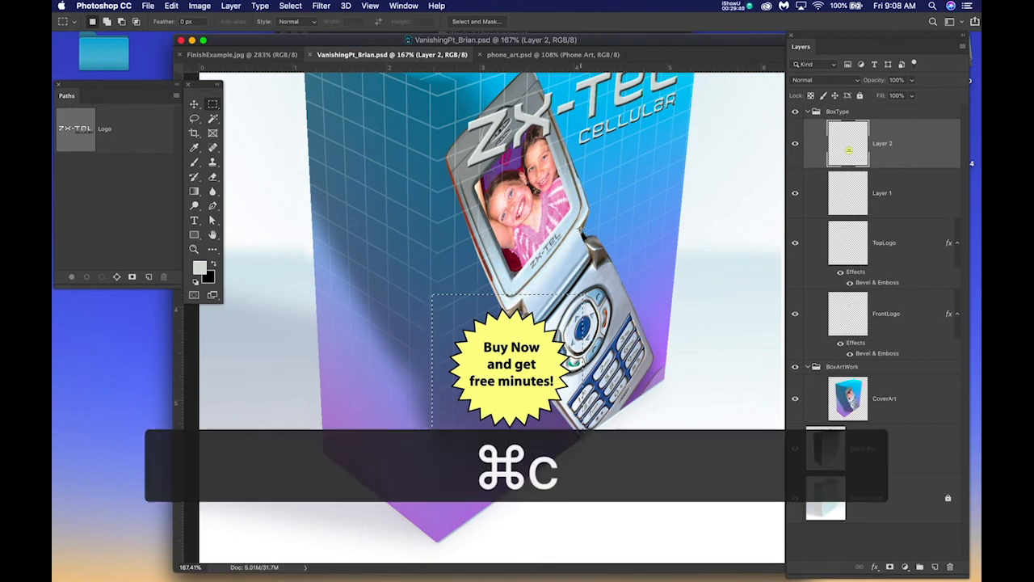
key("super+d")
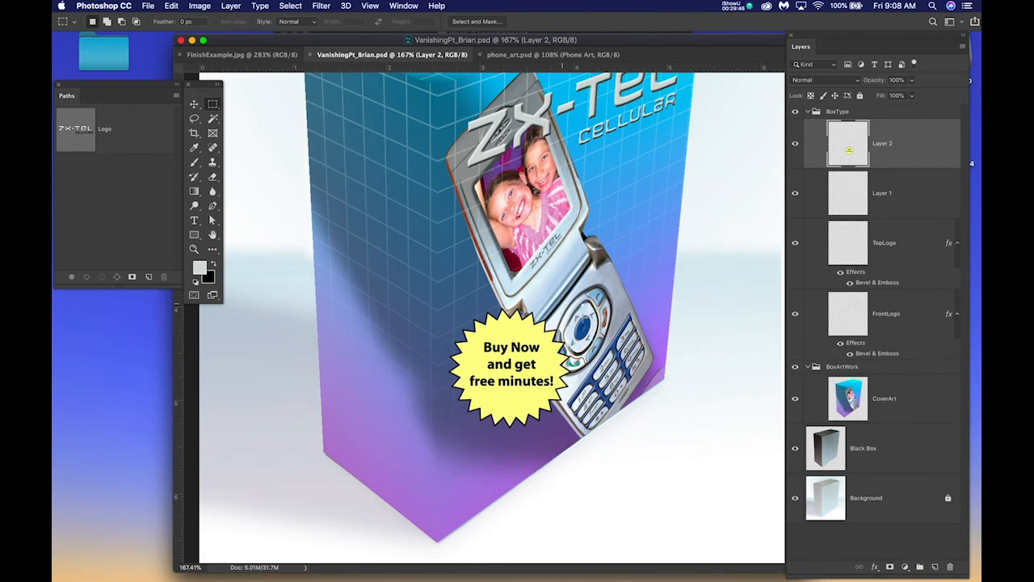
Delete the starburst's Layer 2 and add a new empty layer named SpecialOffer in its place.
left_click_drag(899, 149, 951, 565)
left_click(935, 566)
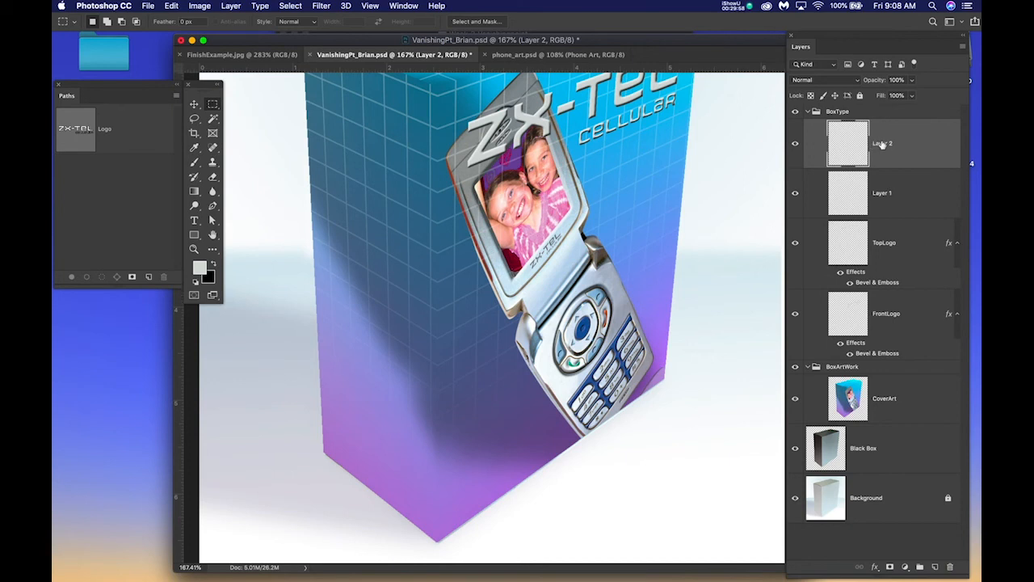
double_click(881, 143)
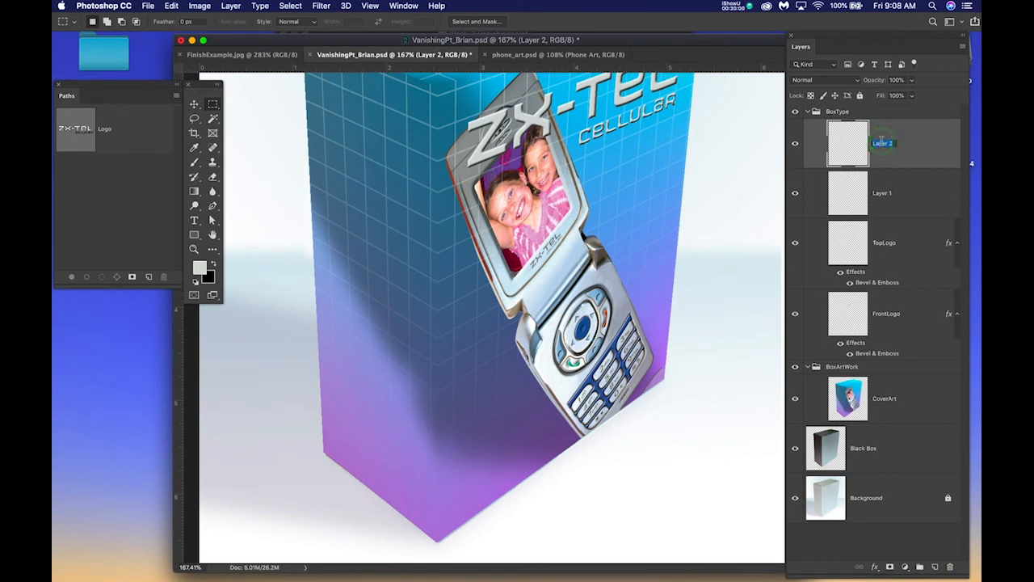
type("S")
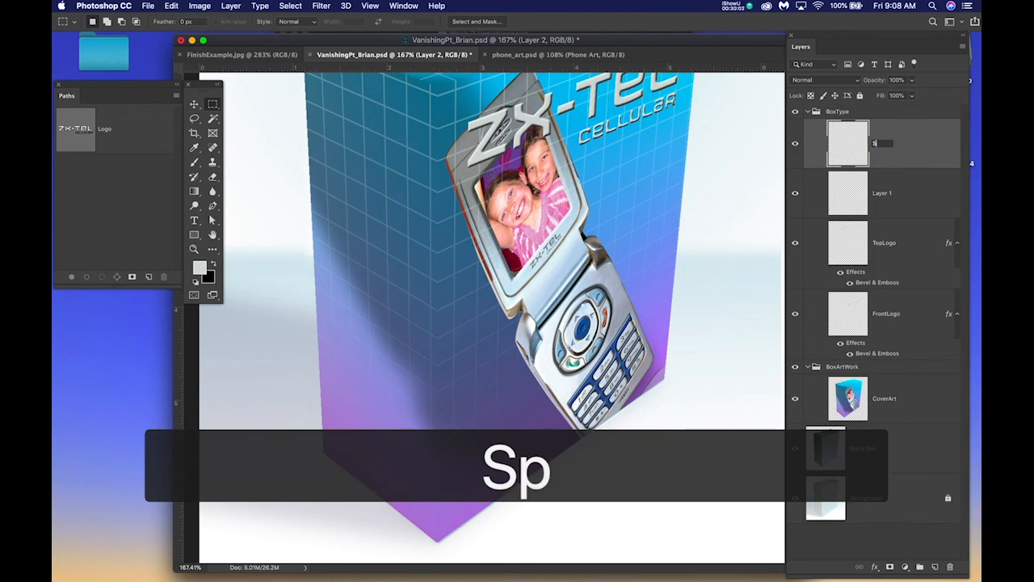
type("pecialOffer")
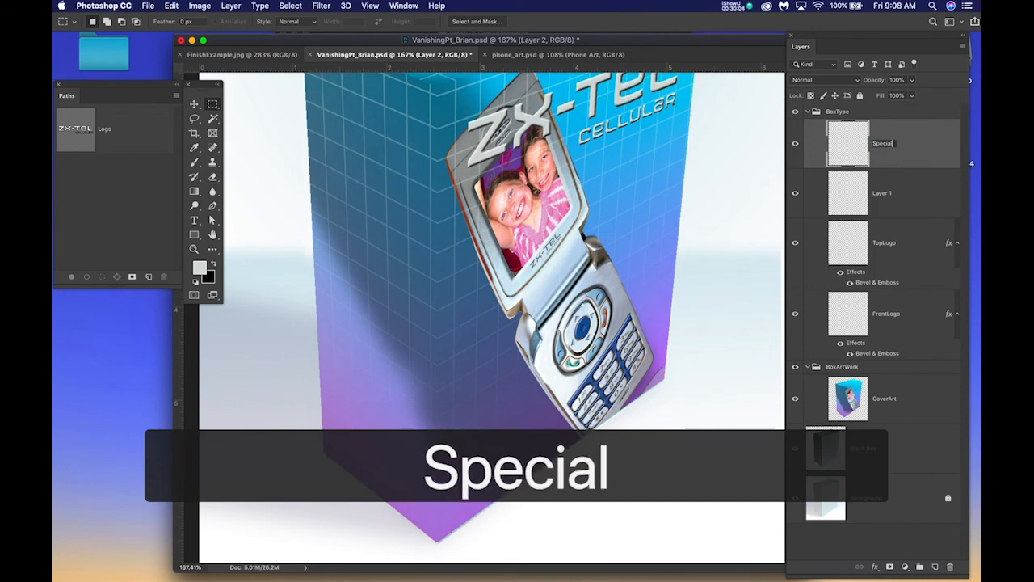
key("Return")
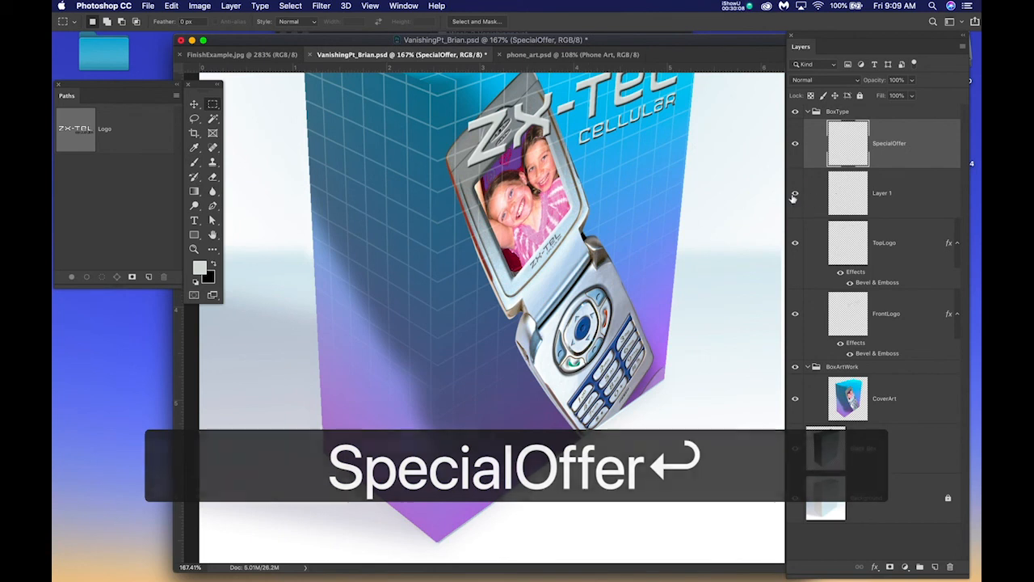
Hide the empty Layer 1 beneath SpecialOffer and bring the whole box into view.
left_click(794, 196)
left_click_drag(737, 207, 577, 208)
scroll(580, 209, "down", 4)
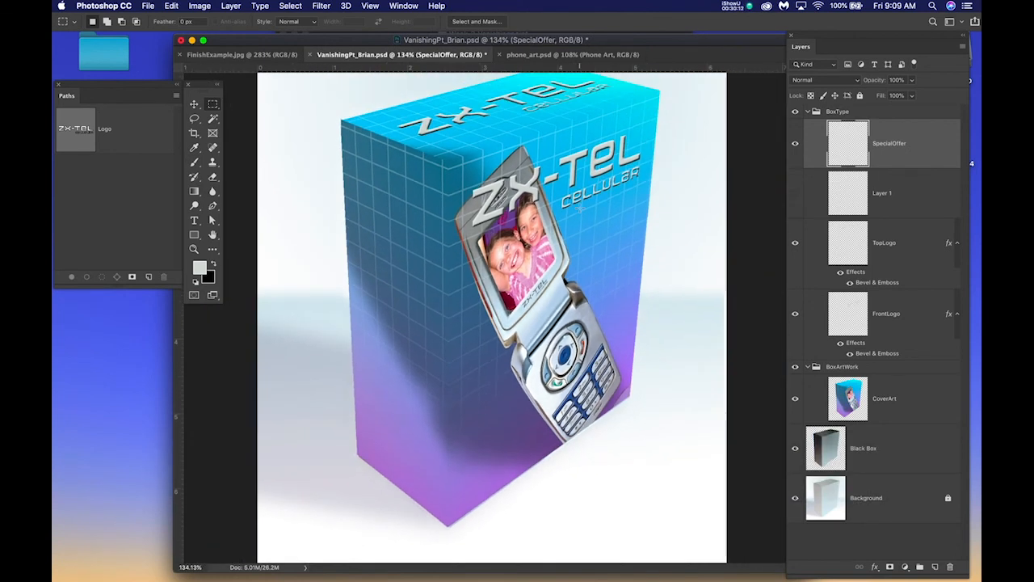
scroll(580, 209, "up", 1)
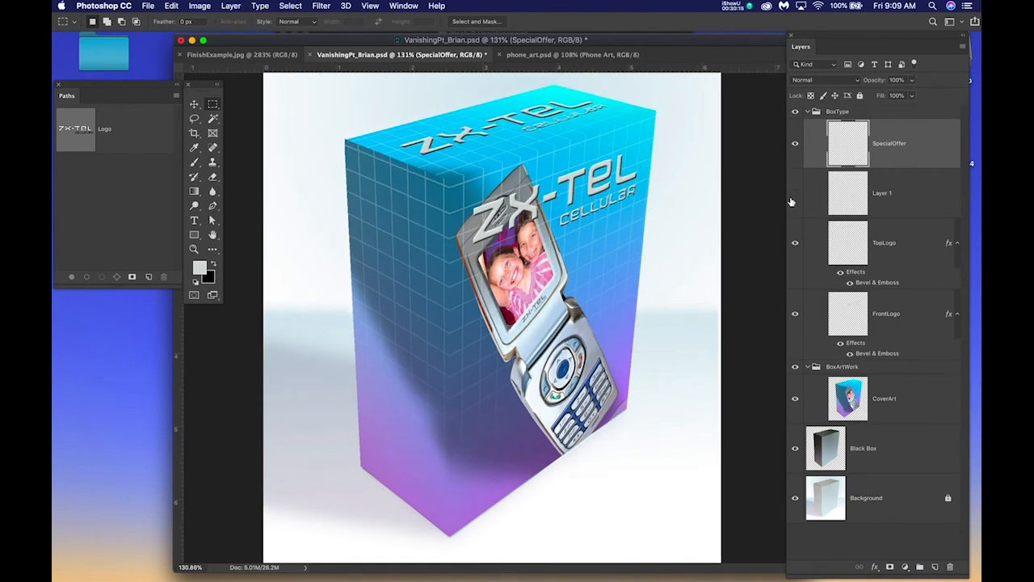
Delete the empty Layer 1 and open the Vanishing Point filter on the SpecialOffer layer.
left_click(792, 198)
mouse_move(928, 201)
left_mouse_down()
mouse_move(925, 366)
mouse_move(950, 566)
left_mouse_up()
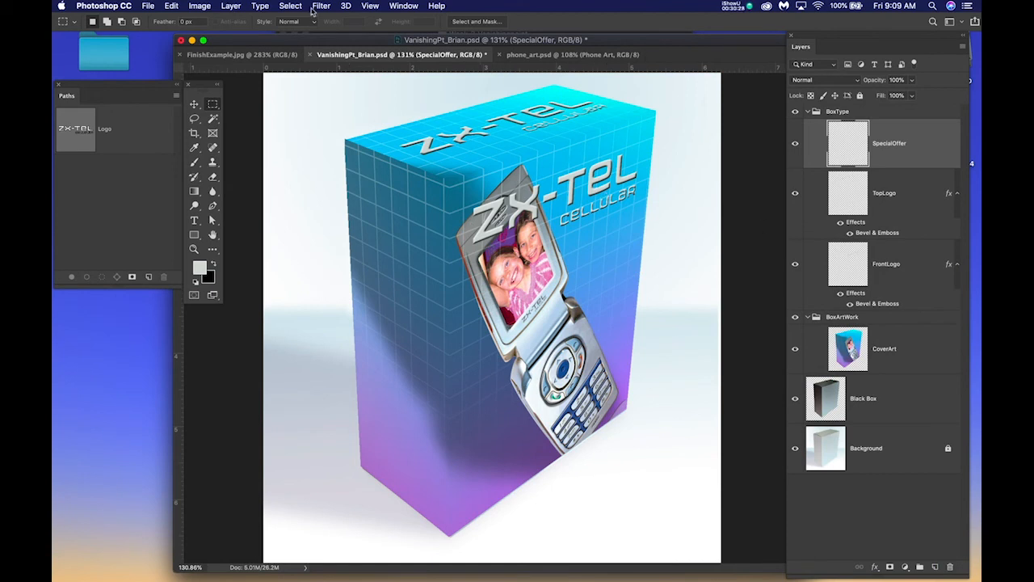
left_click_drag(321, 6, 334, 105)
left_click(418, 154)
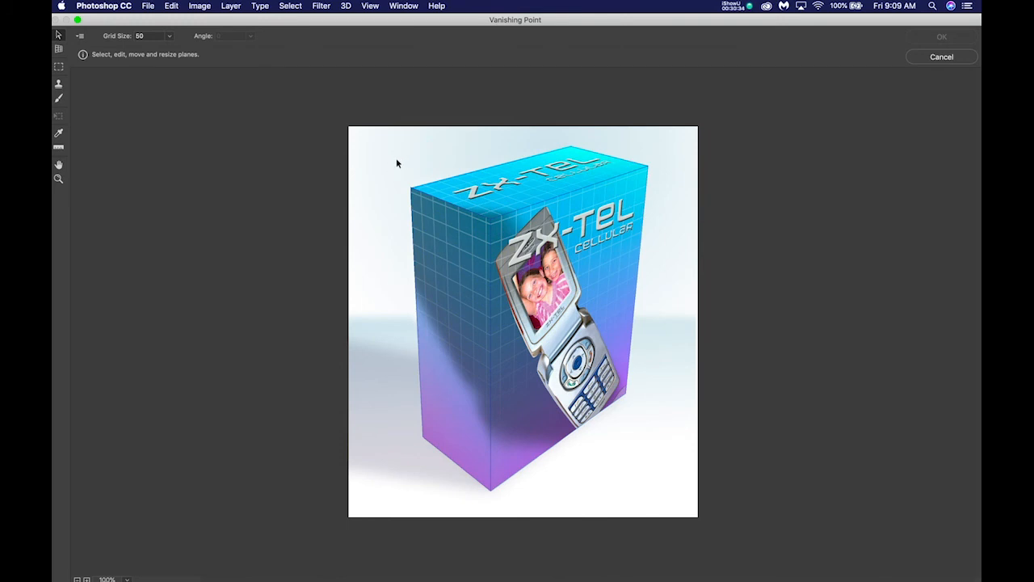
Paste the starburst in Vanishing Point, place it low on the box front beside the phone's keypad, and apply the filter.
left_click(58, 35)
left_click(409, 161)
key("super+v")
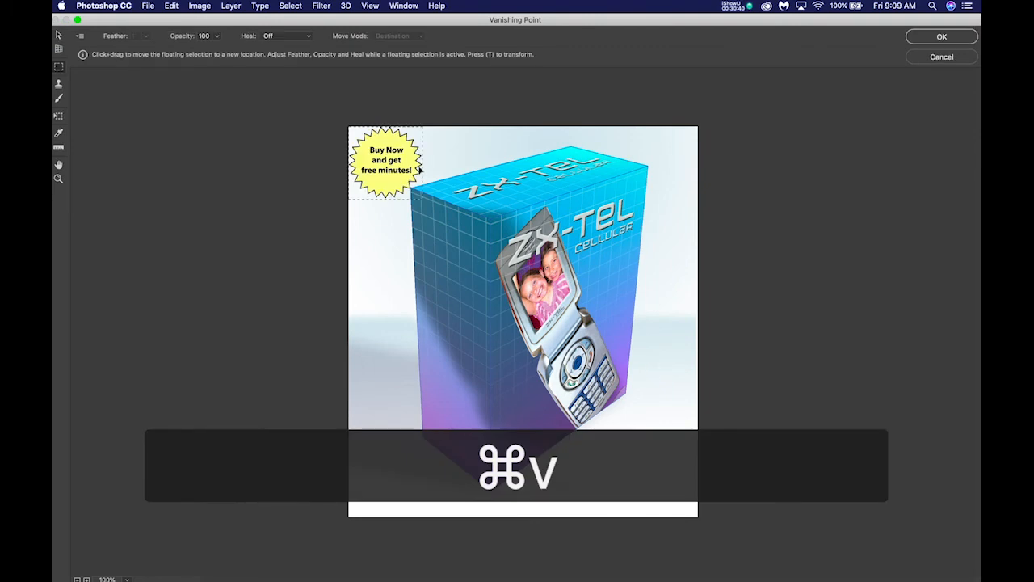
left_click_drag(391, 161, 538, 408)
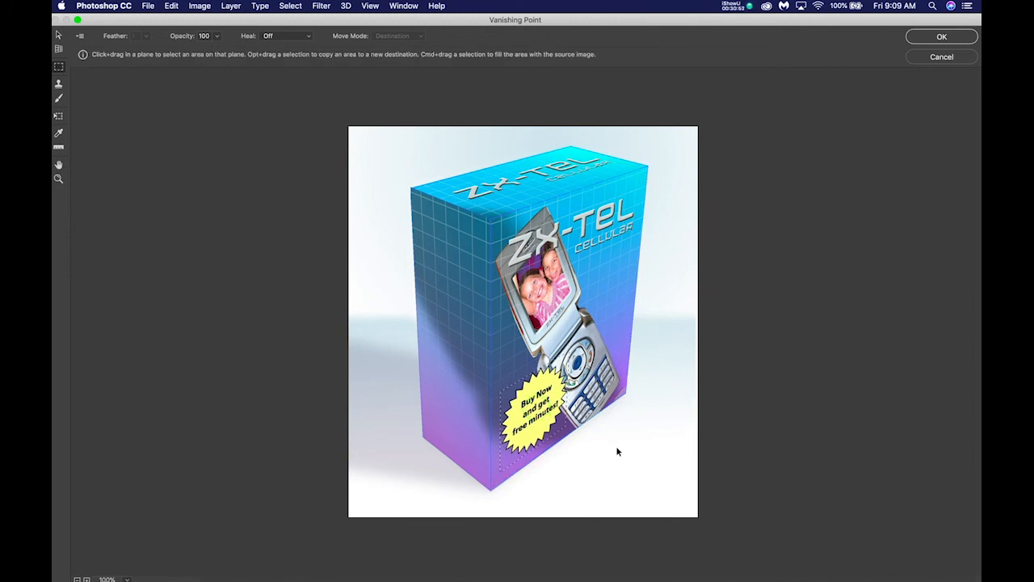
left_click(931, 37)
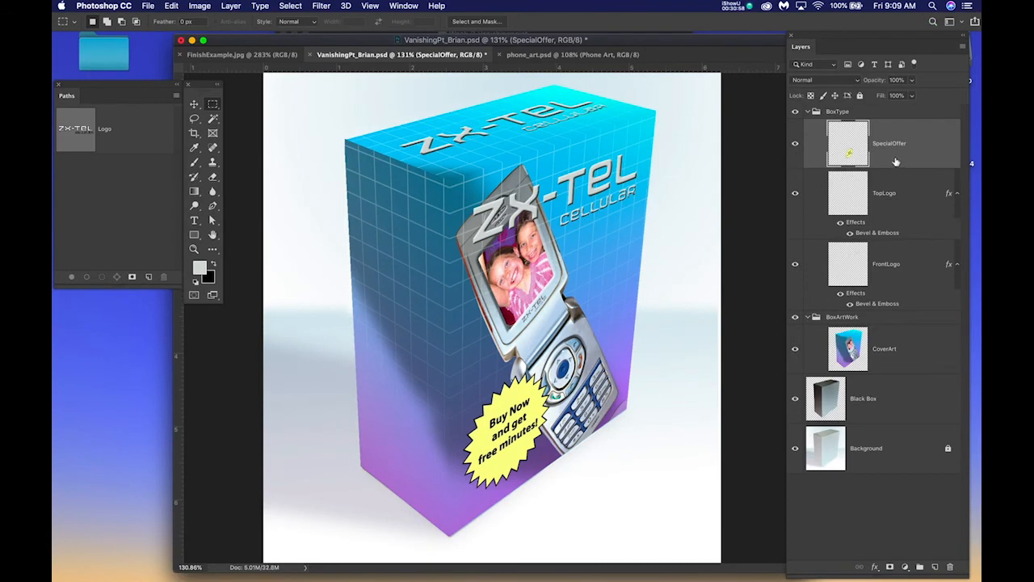
Check the starburst against FinishExample.jpg in Preview, return to Photoshop, and scale it to about 83% low on the box front.
left_click_drag(668, 50, 510, 33)
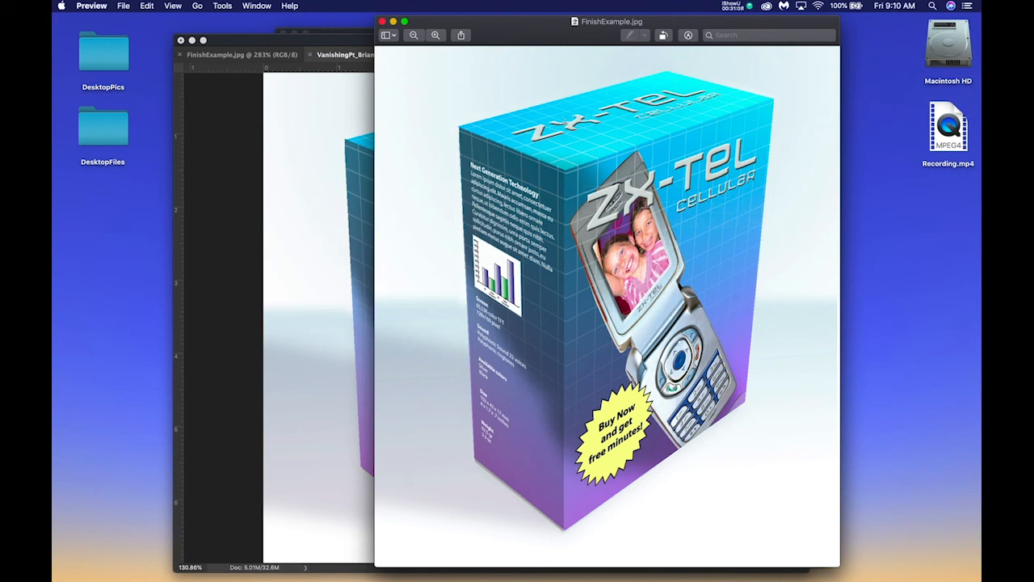
double_click(535, 36)
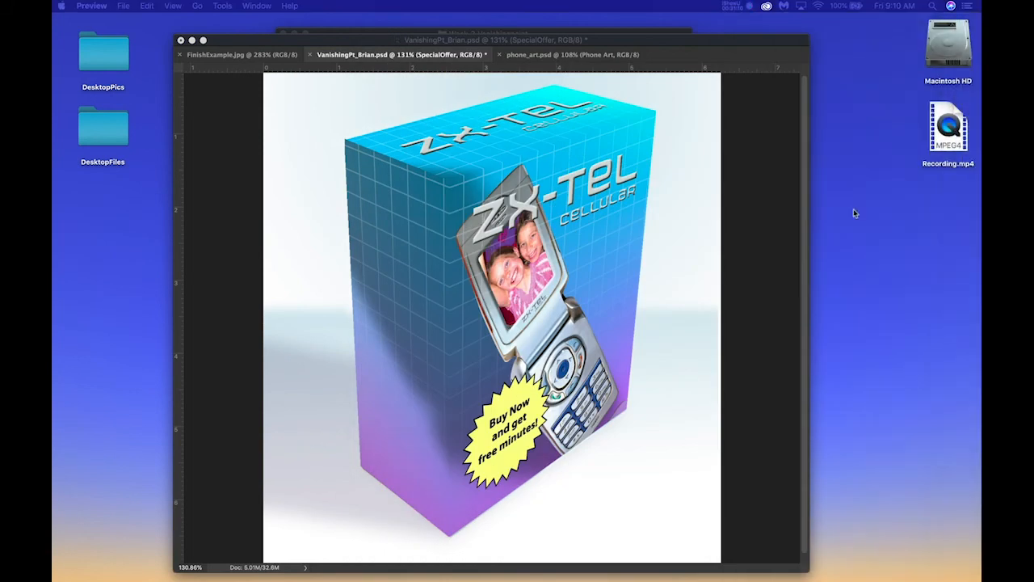
left_click(678, 154)
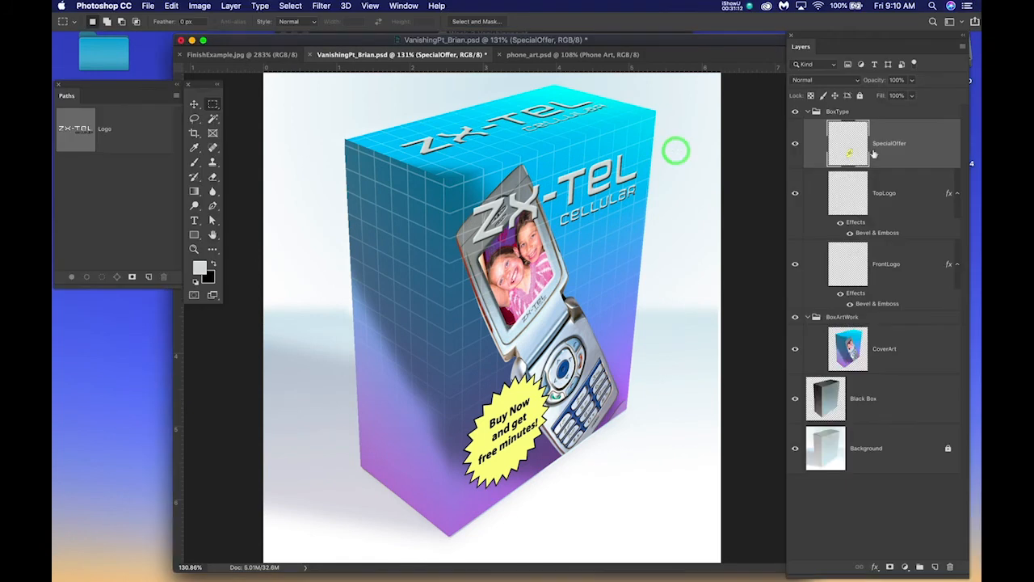
key("super+t")
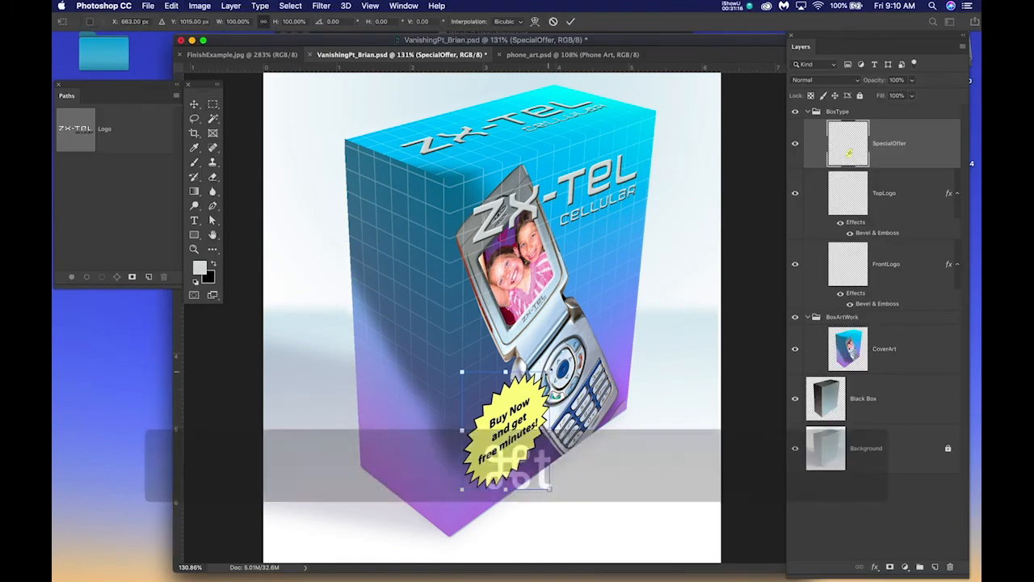
left_click(549, 372)
left_click_drag(550, 371, 532, 391)
left_click(515, 441)
left_click_drag(514, 441, 519, 445)
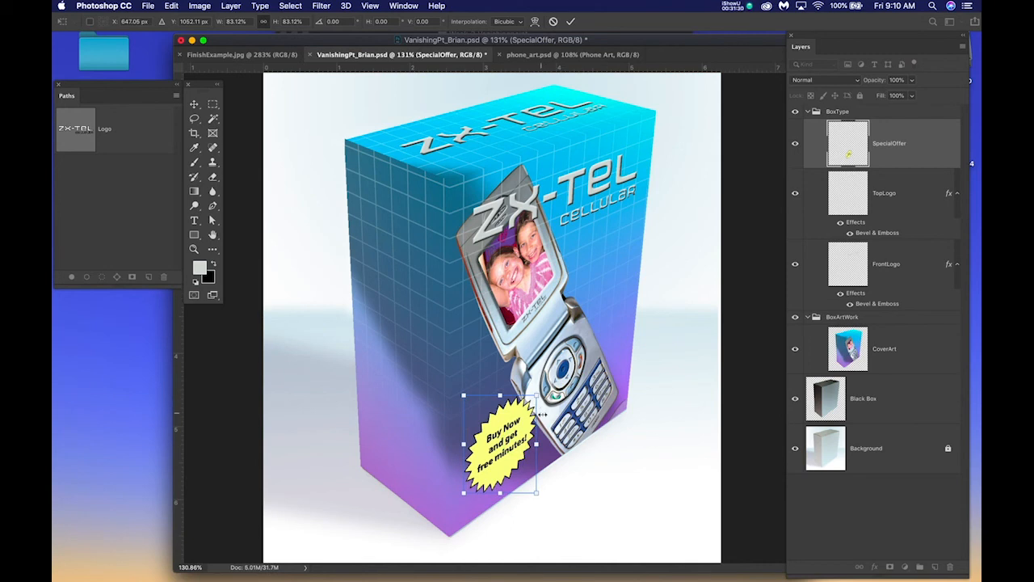
Fine-tune the starburst's scale to about 86.67% so it just overlaps the phone's edge, commit the transform, and save the document.
left_click_drag(536, 395, 542, 393)
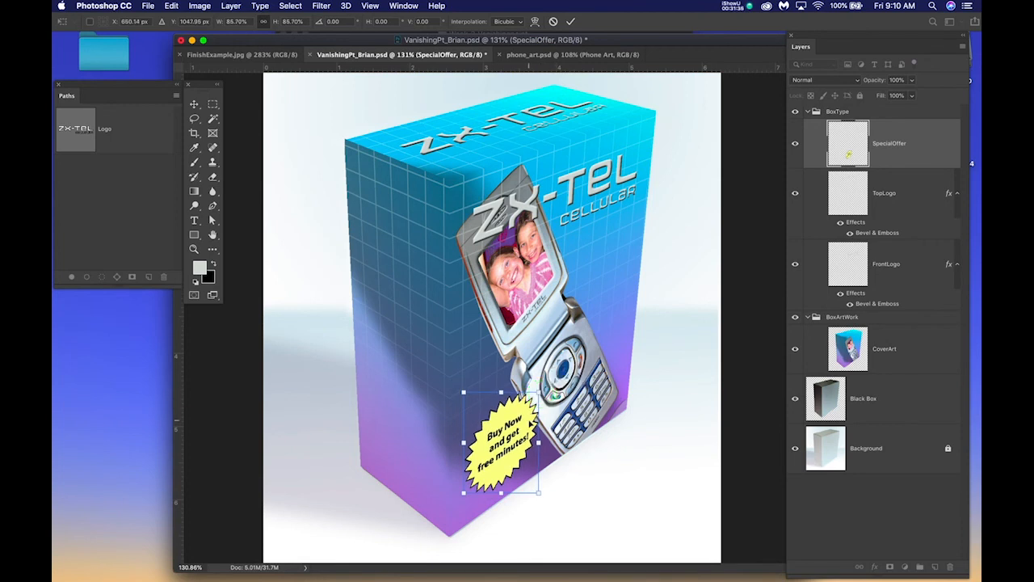
scroll(529, 420, "up", 5)
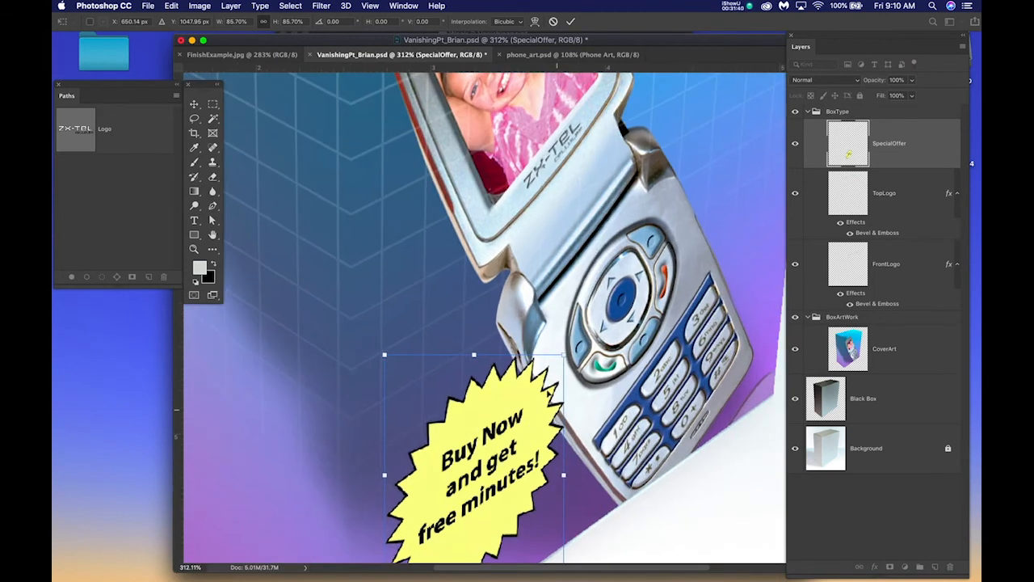
left_click_drag(563, 354, 566, 350)
scroll(565, 352, "down", 2)
scroll(566, 353, "down", 2)
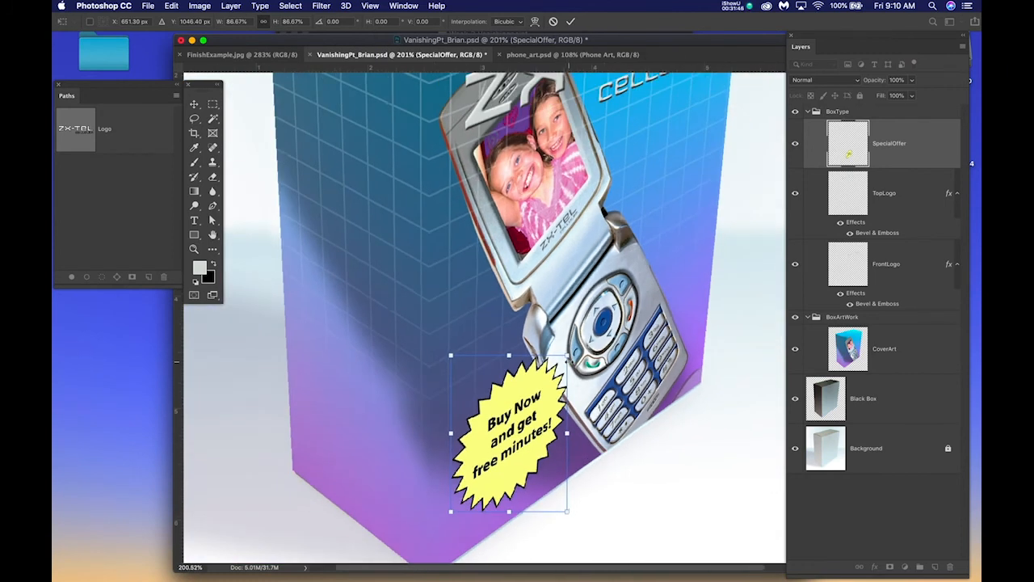
key("Return")
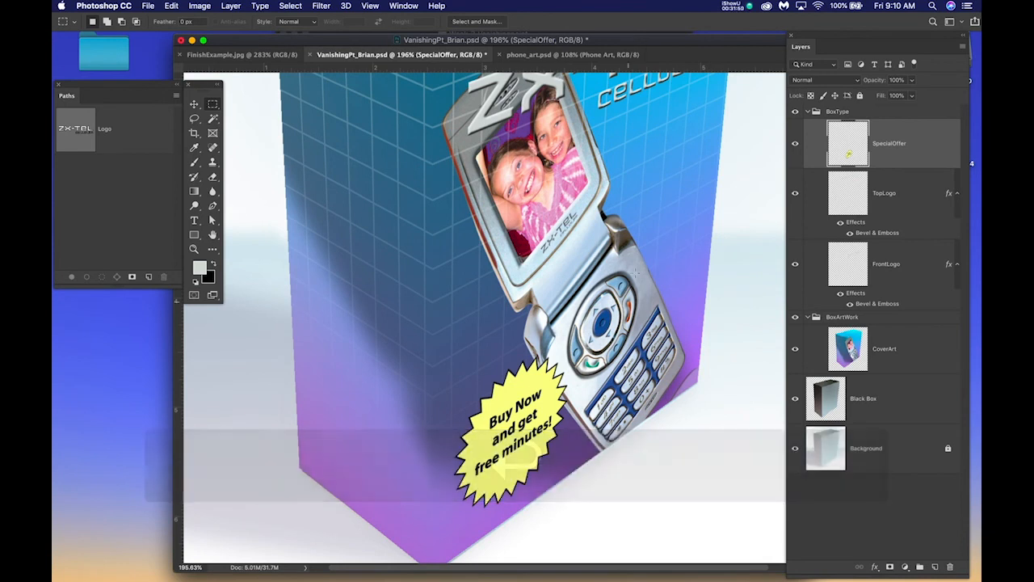
key("super+s")
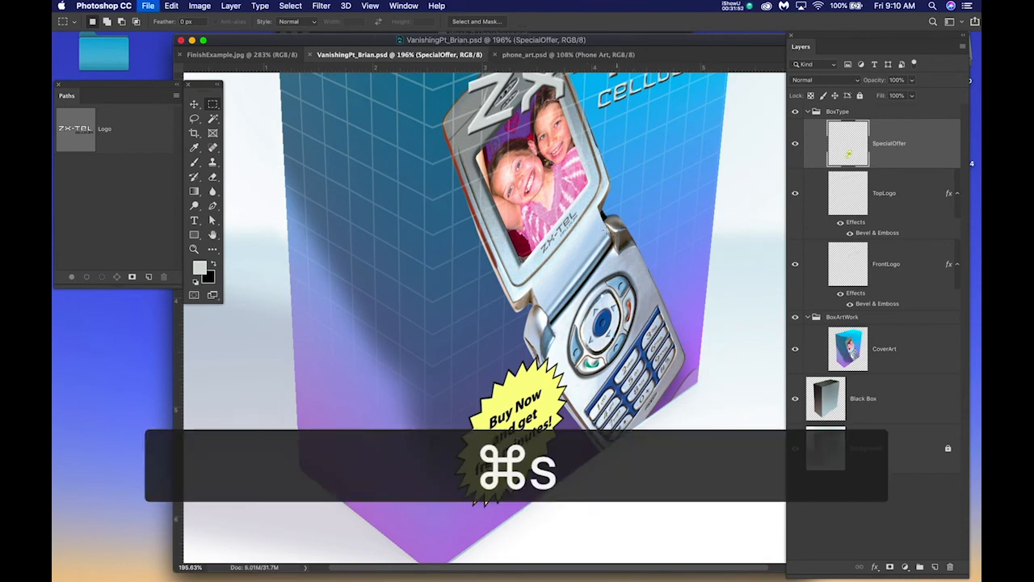
Add a new empty layer above SpecialOffer and examine the side-panel text and chart in FinishExample.jpg.
scroll(606, 231, "down", 2)
scroll(605, 231, "up", 1)
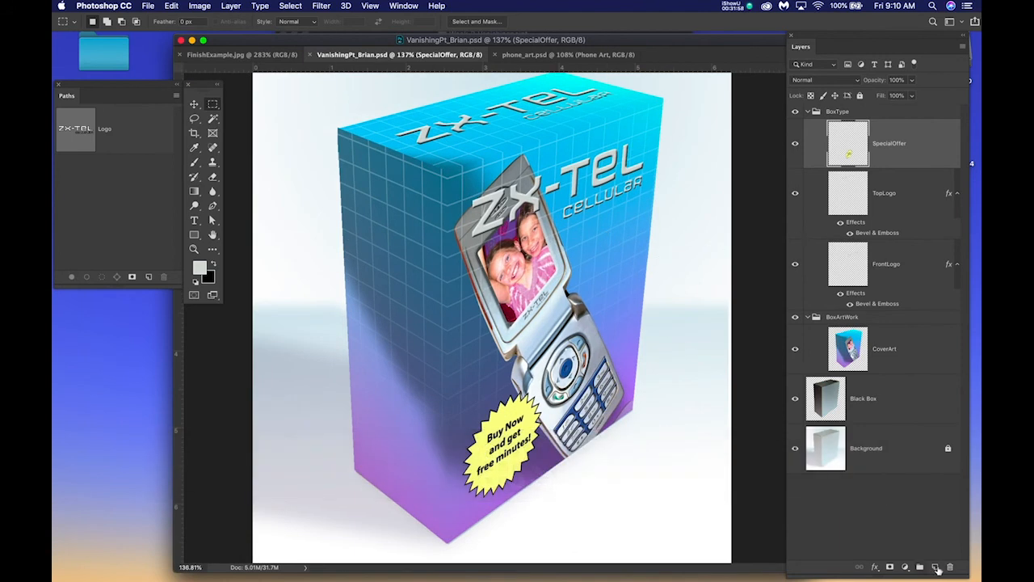
left_click(935, 566)
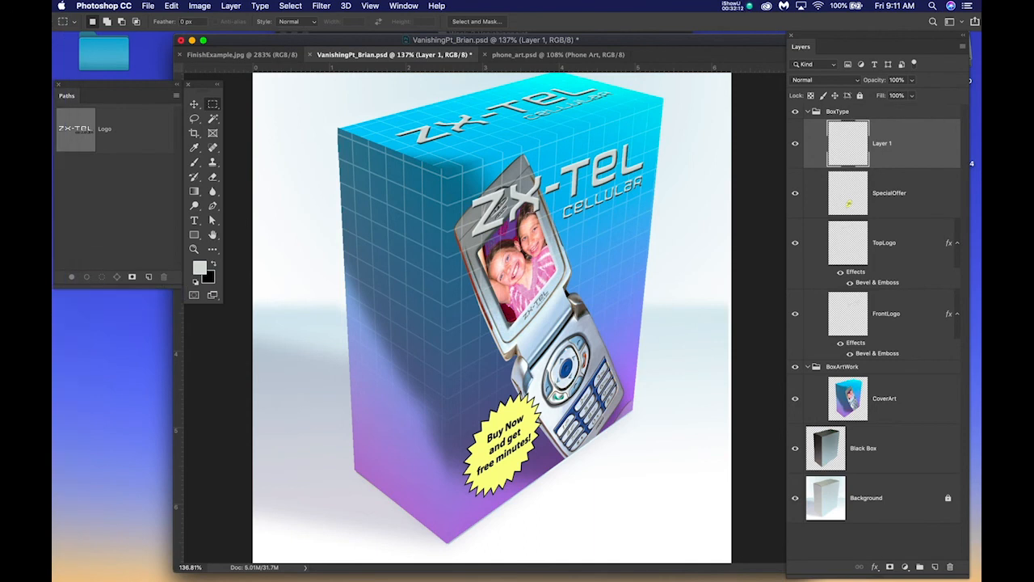
key("super+Tab")
left_click_drag(818, 62, 511, 43)
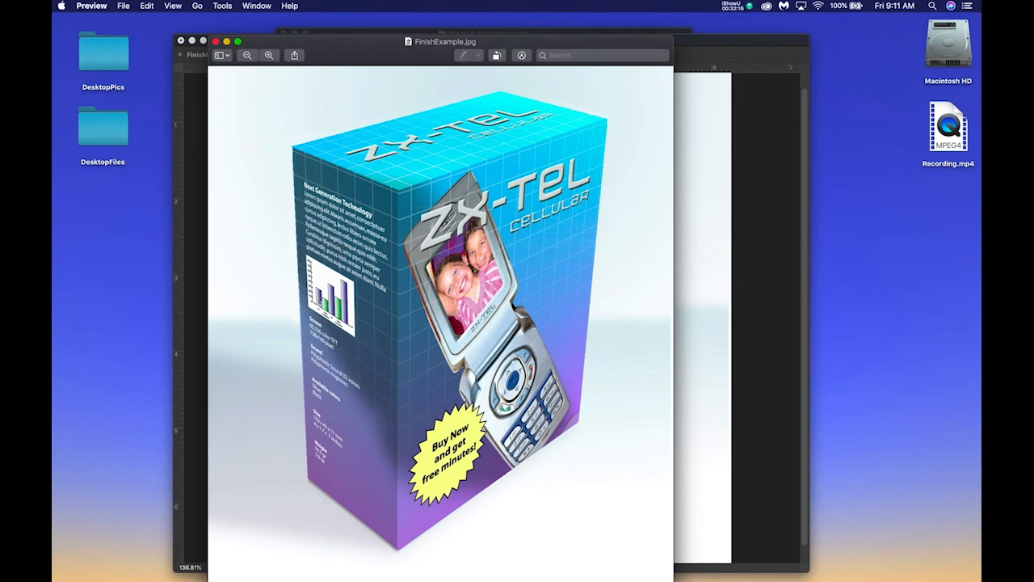
left_click_drag(502, 53, 1033, 56)
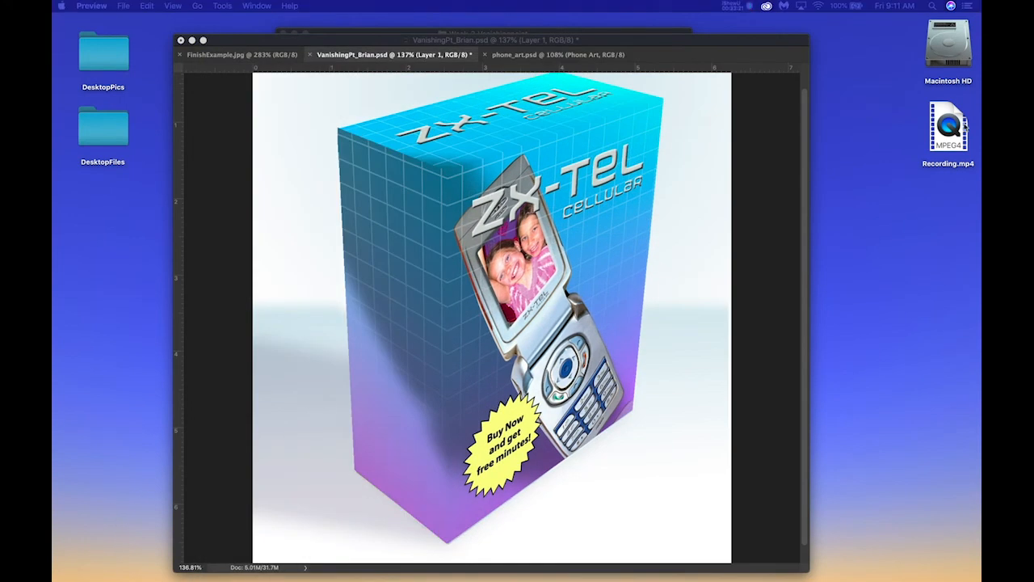
Switch to Illustrator and delete the vertical guide from Layer 1 of side box copy.ai.
left_click(55, 305)
left_click(199, 73)
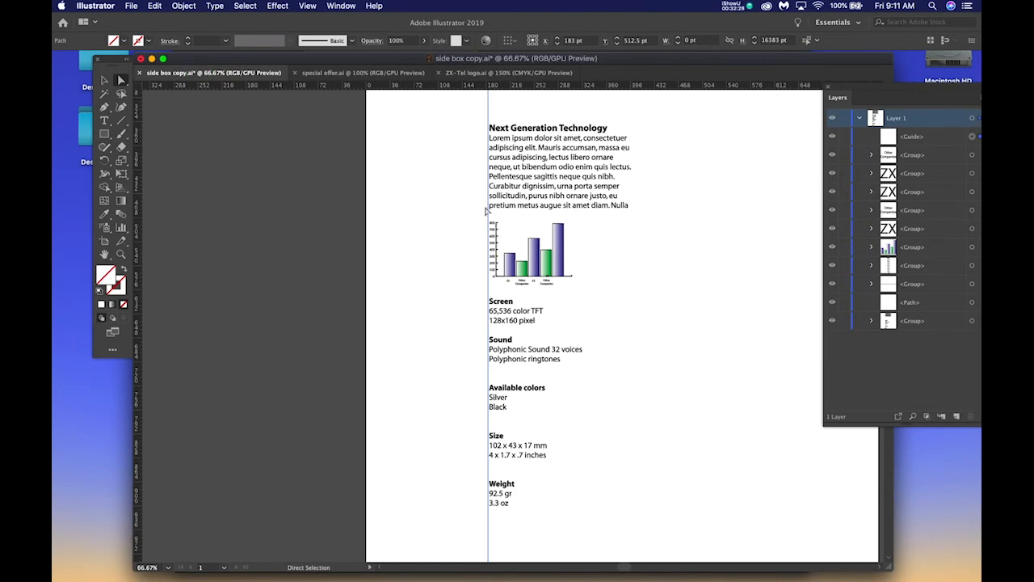
left_click(882, 94)
left_click(845, 96)
left_click(854, 92)
left_click_drag(861, 92, 817, 99)
left_click(816, 127)
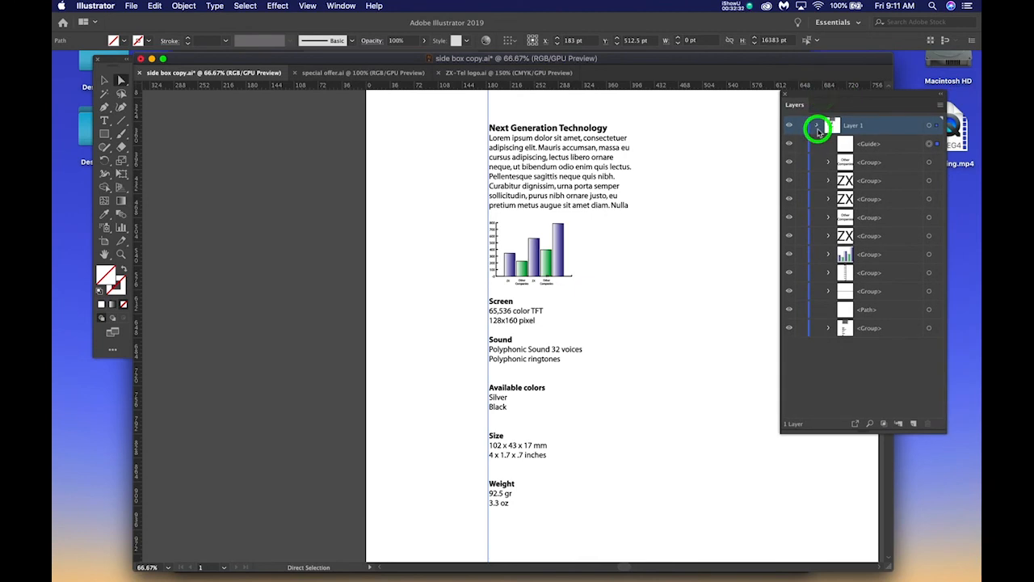
left_click(816, 127)
left_click(929, 144)
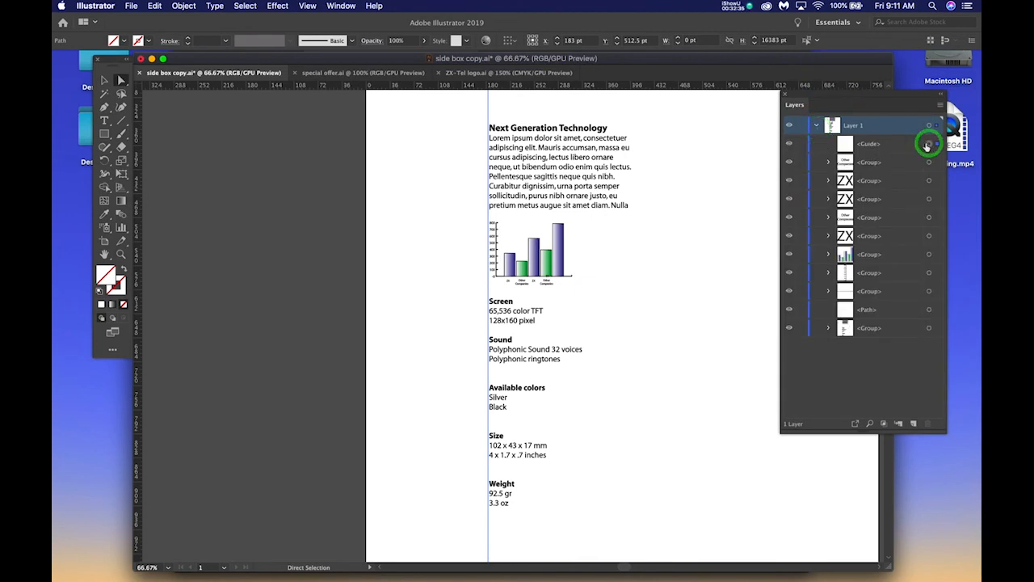
key("Delete")
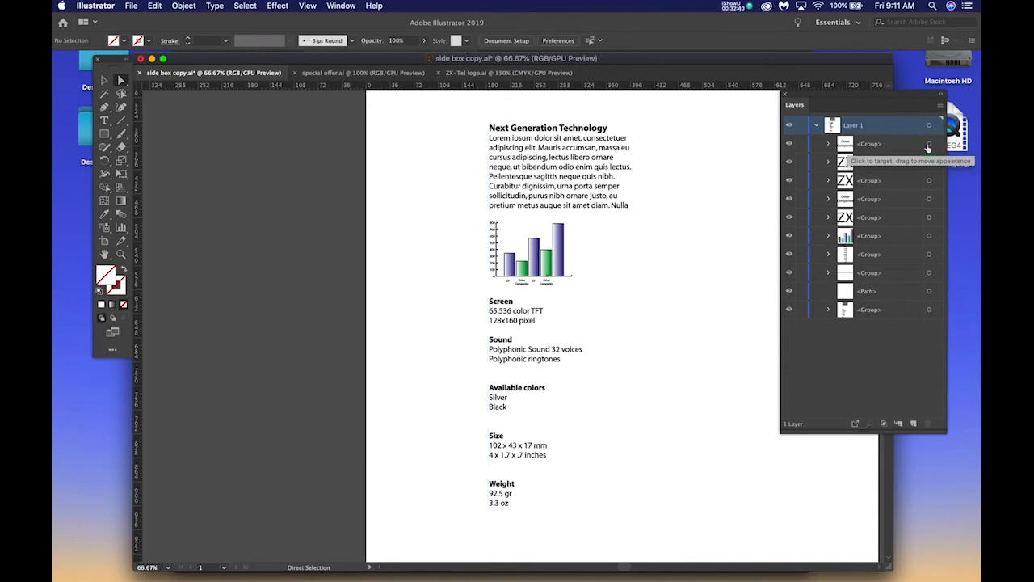
Select all the text above and below the bar chart, set its fill to white (ffffff), and deselect it.
left_click(122, 80)
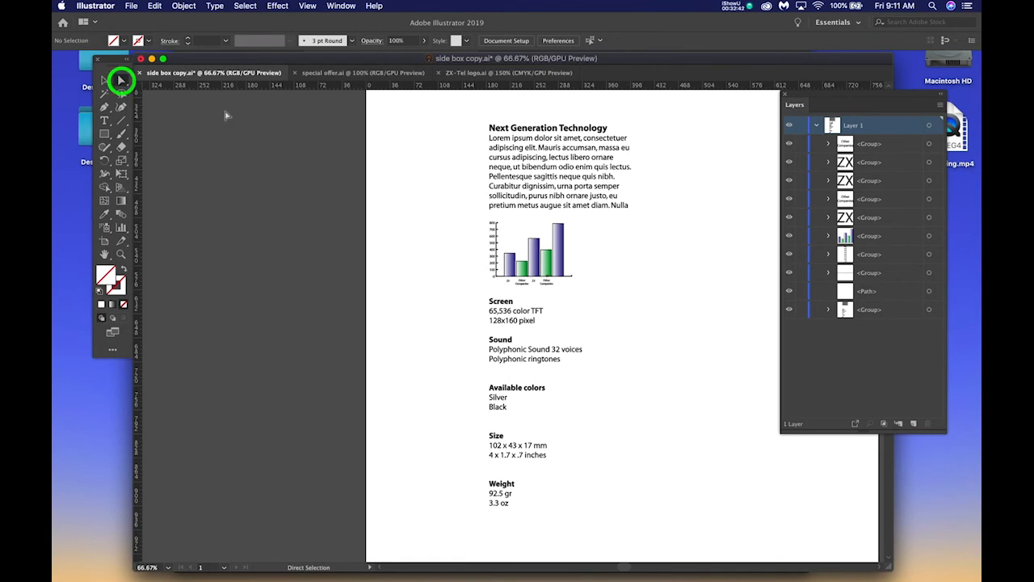
left_click_drag(465, 108, 649, 218)
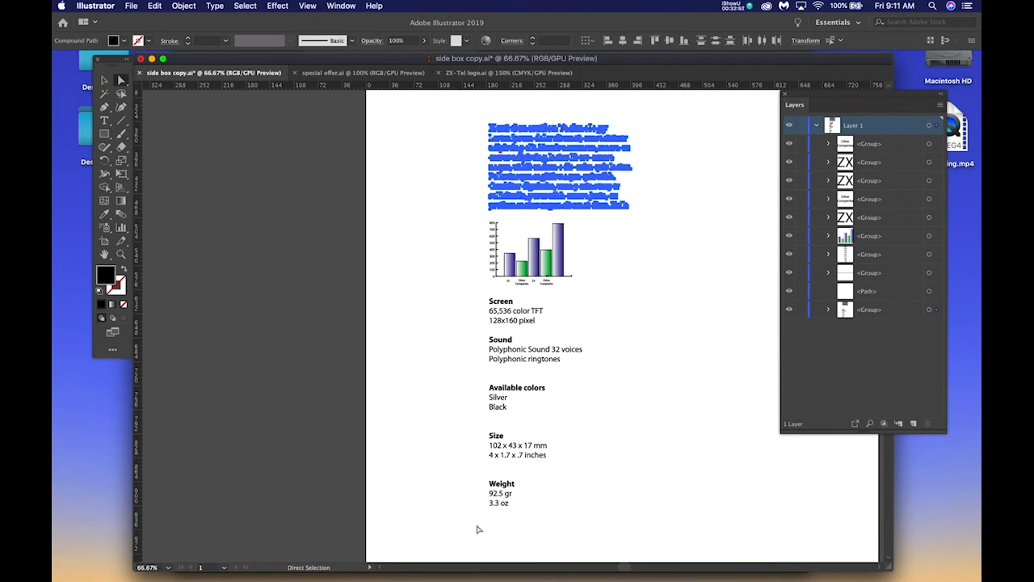
key("super")
left_click_drag(475, 524, 644, 298)
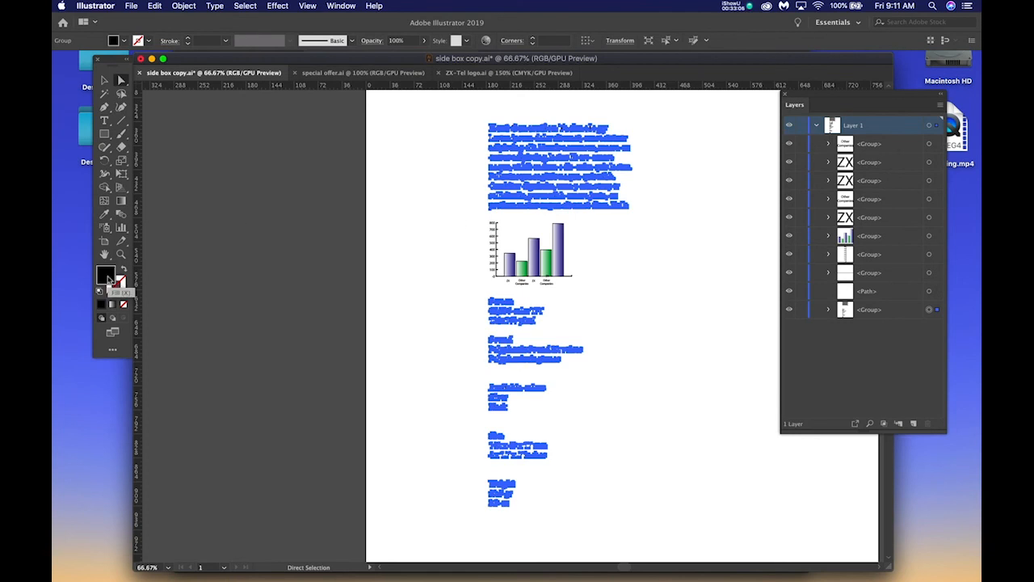
double_click(101, 278)
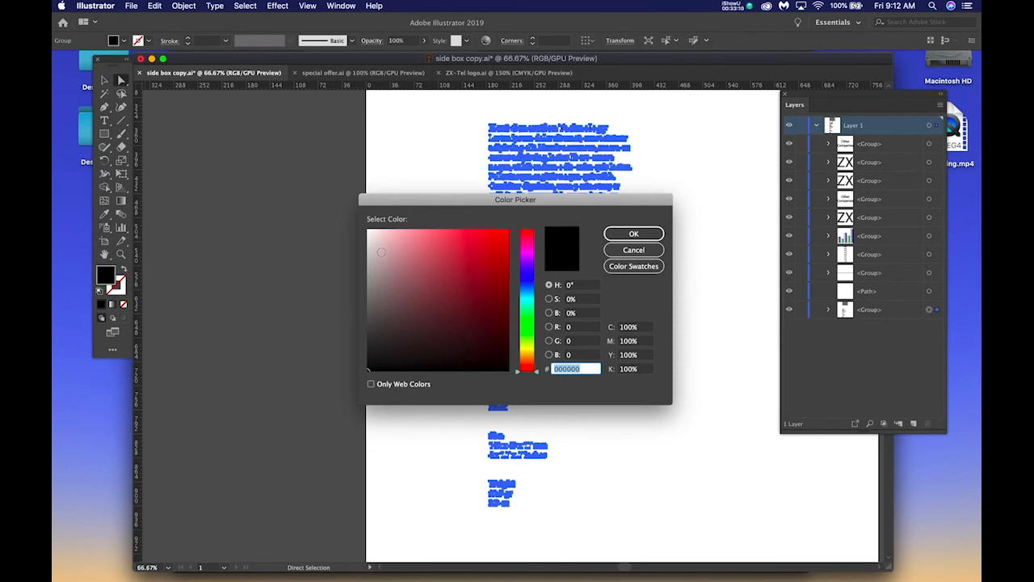
mouse_move(389, 278)
left_mouse_down()
mouse_move(379, 237)
mouse_move(361, 229)
left_mouse_up()
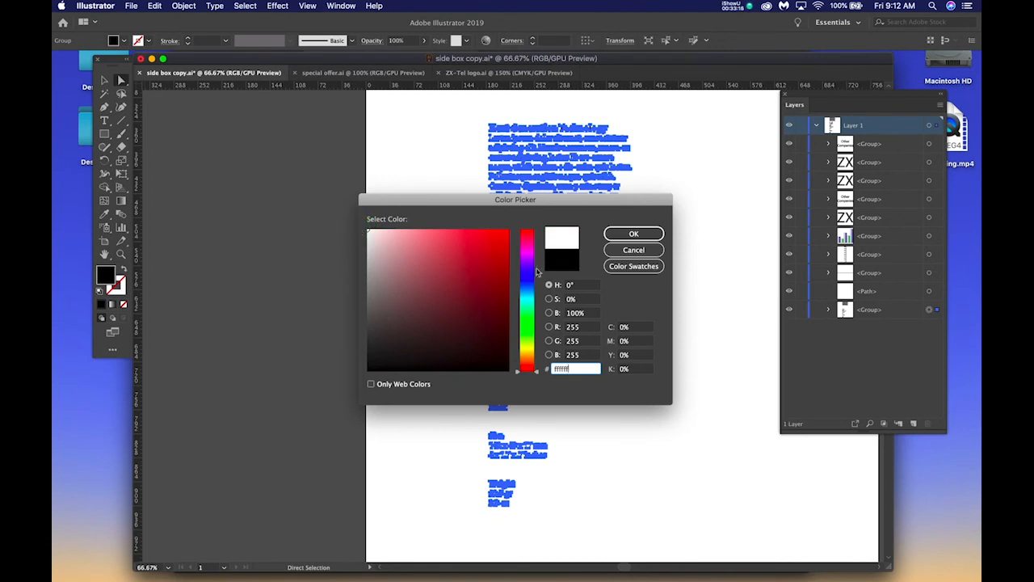
left_click(623, 234)
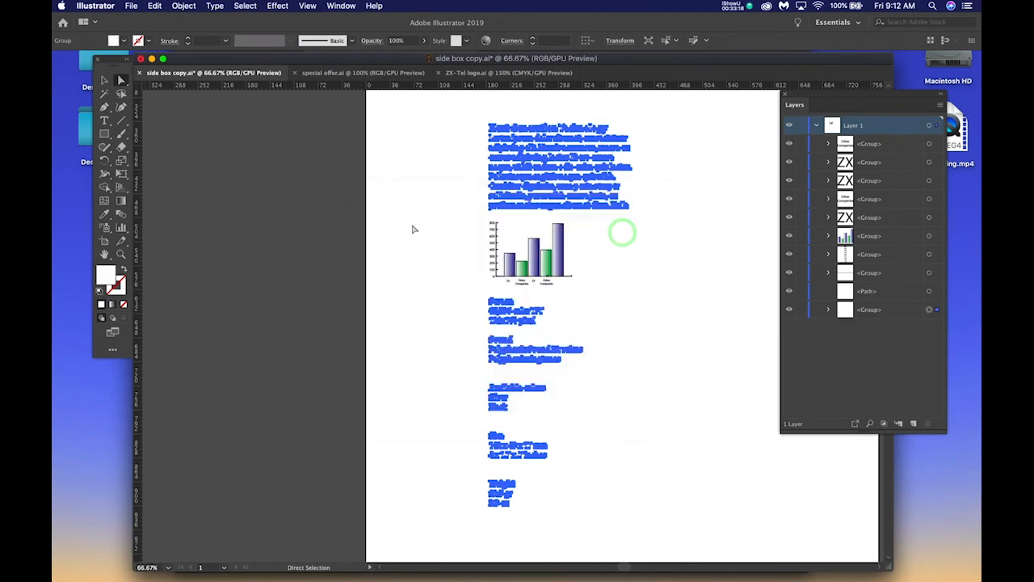
left_click(402, 229)
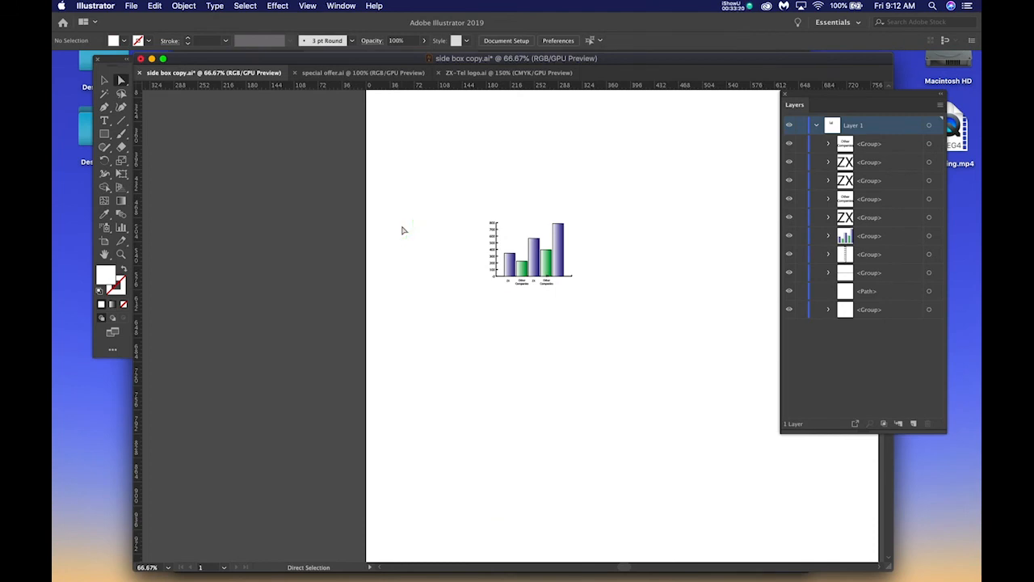
Select all the white text together with the bar chart, copy the artwork, and minimize the document window.
left_click(533, 252)
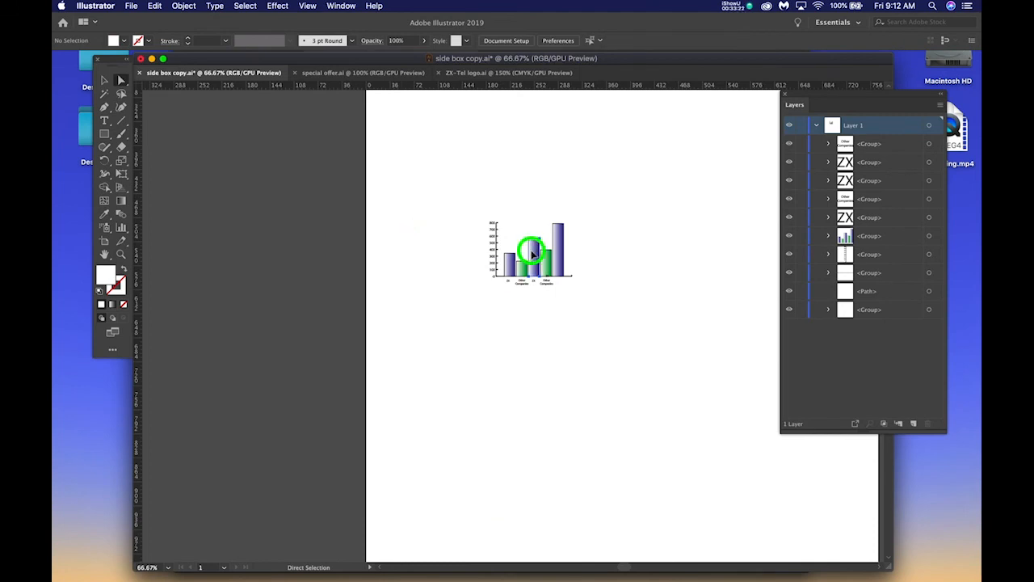
left_click_drag(432, 196, 613, 305)
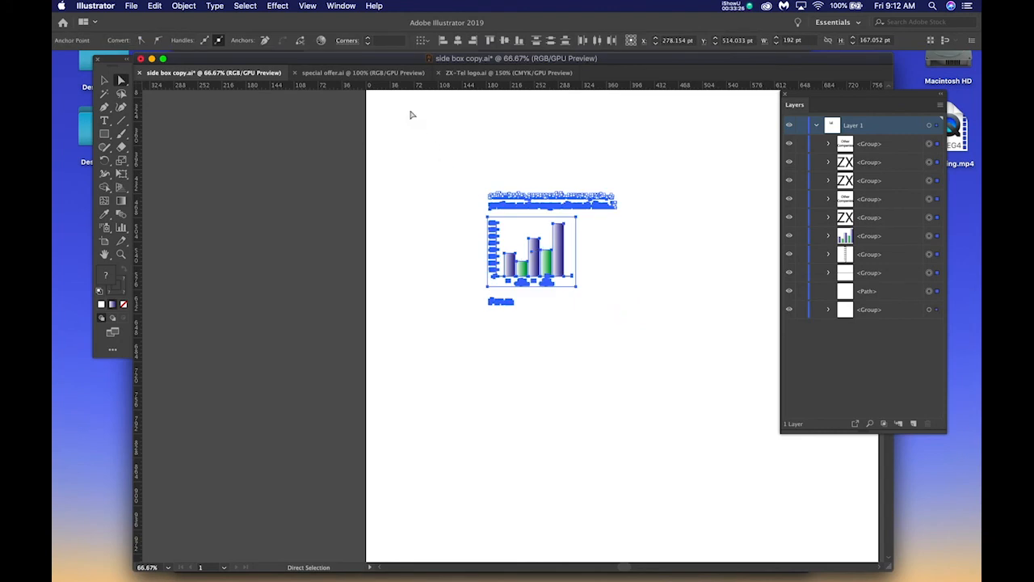
left_click_drag(404, 105, 706, 549)
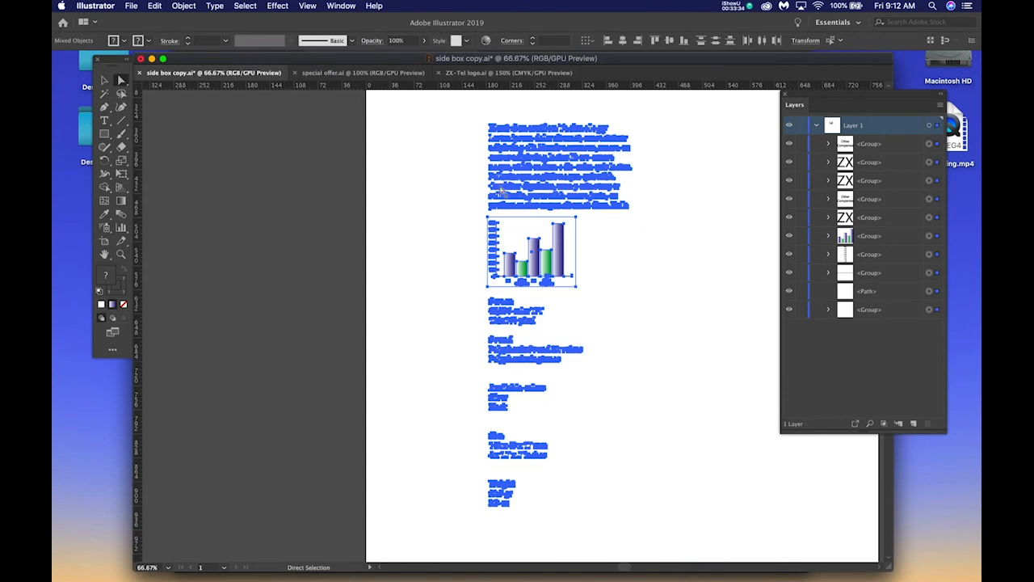
key("super+c")
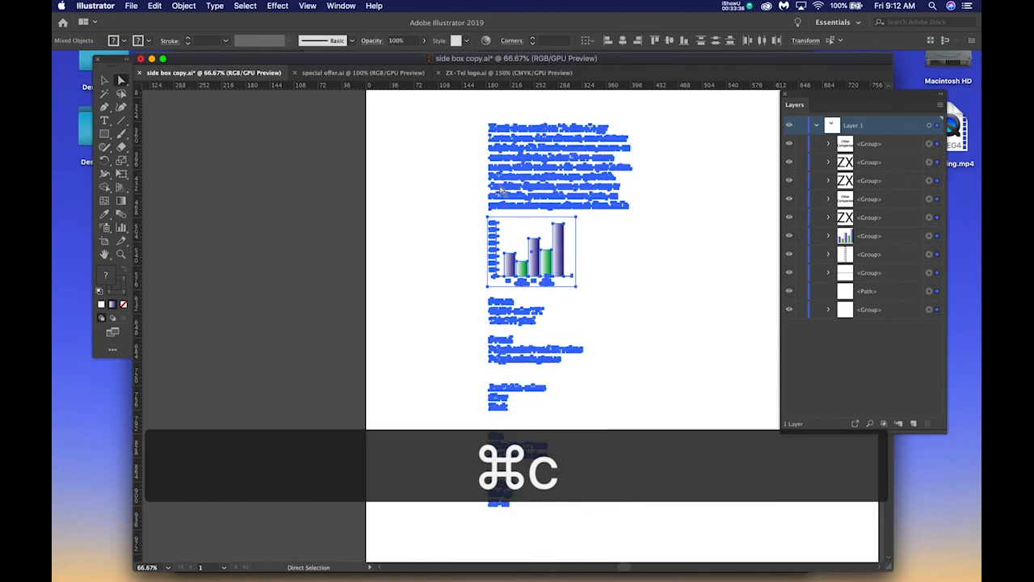
left_click(151, 59)
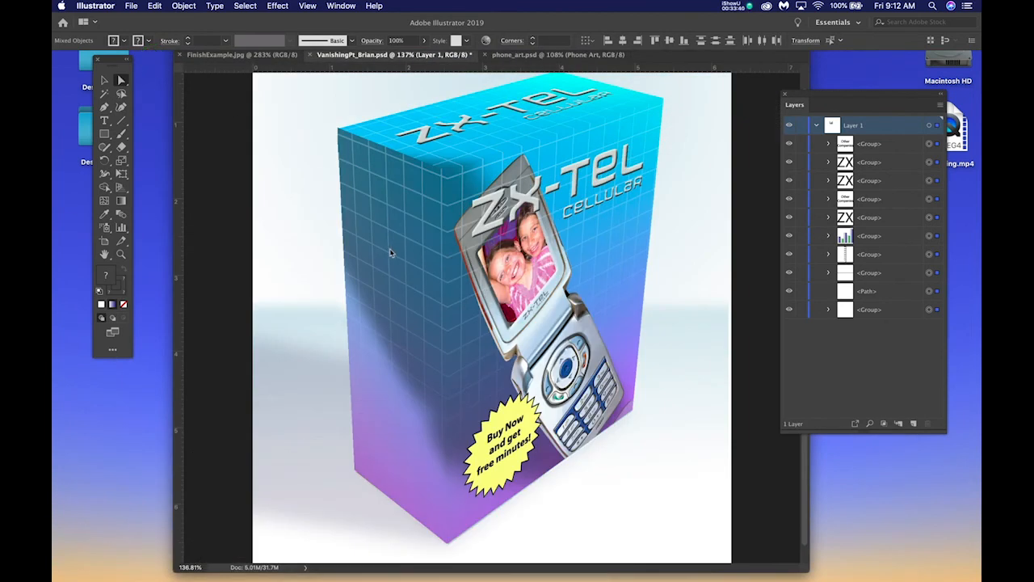
Switch to Photoshop, paste the copied side-panel artwork as pixels into VanishingPt_Brian.psd, and delete the empty Layer 1.
left_click(700, 261)
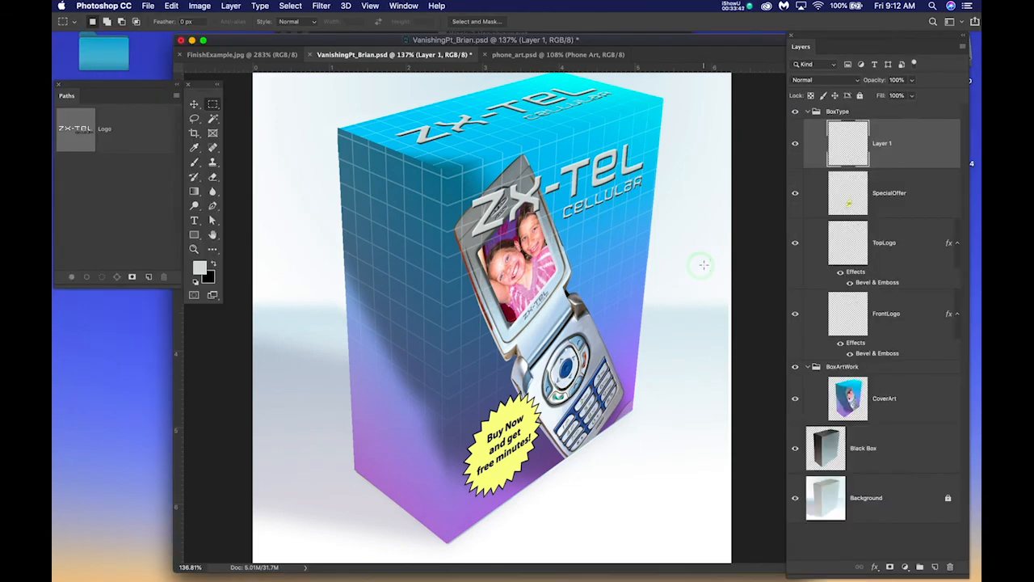
left_click(923, 146)
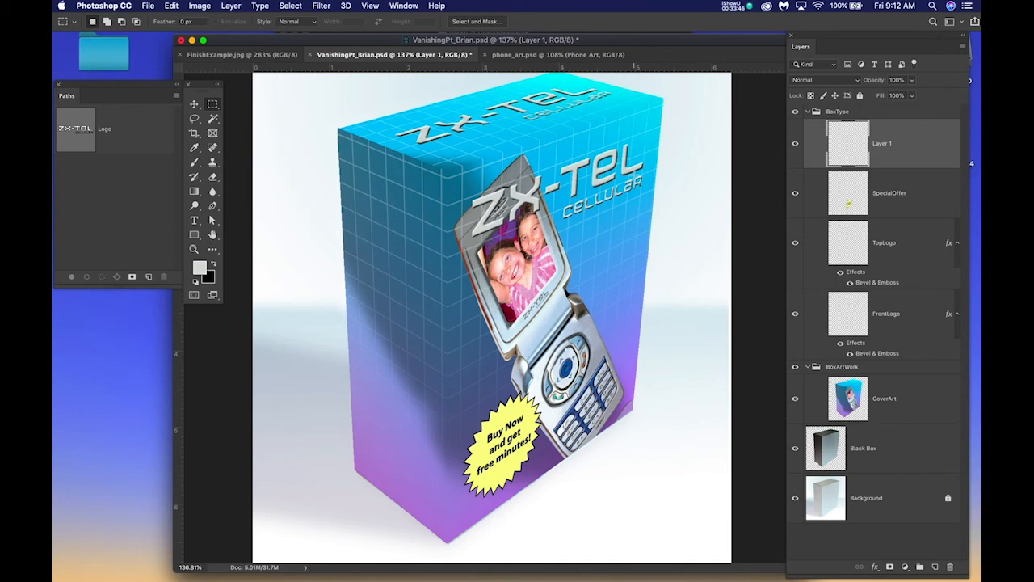
key("super+v")
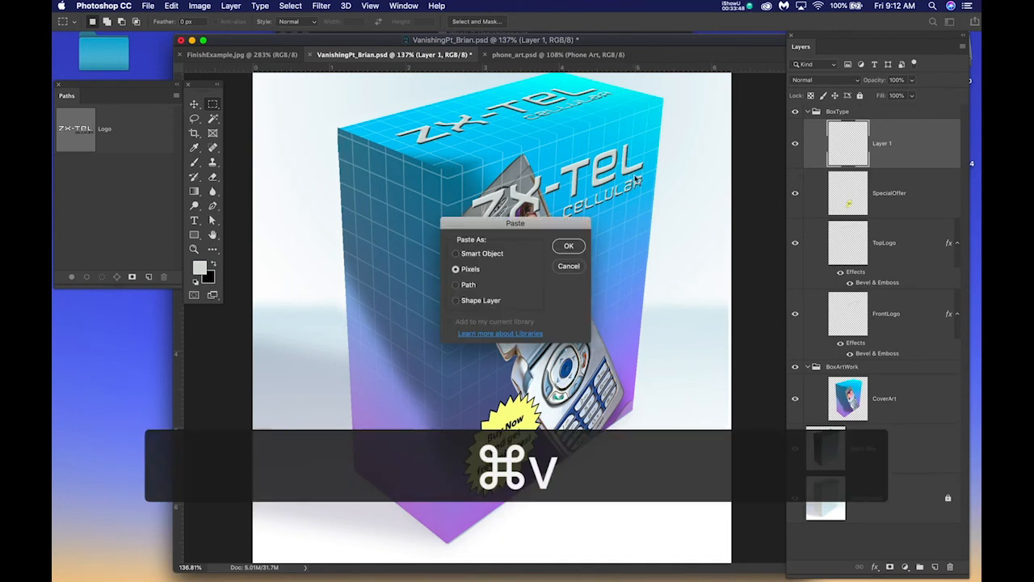
left_click(571, 246)
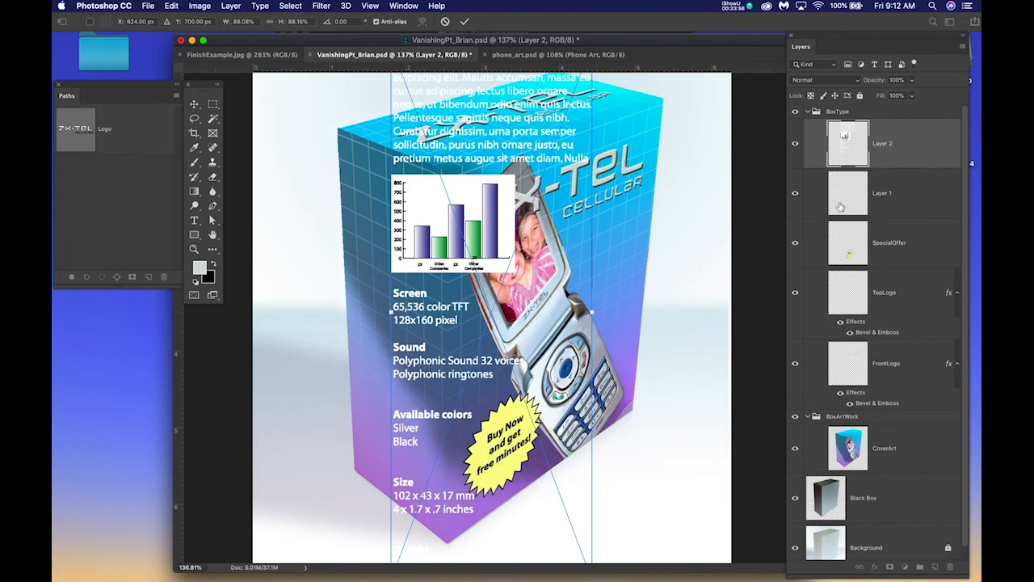
left_click_drag(905, 199, 950, 567)
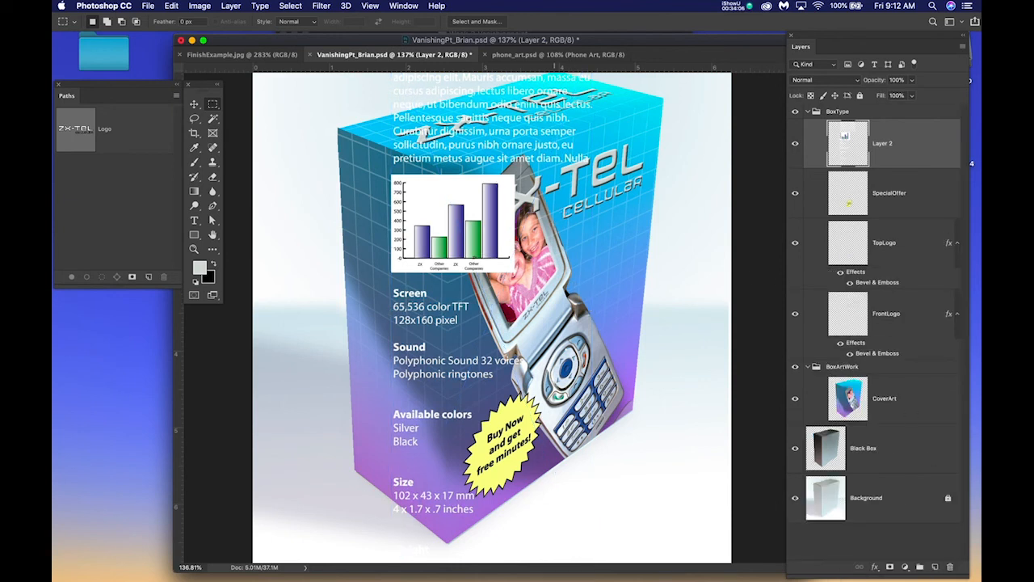
Scale the pasted text and chart to about 55.8% and position them over the box's narrow side panel.
scroll(426, 131, "down", 5)
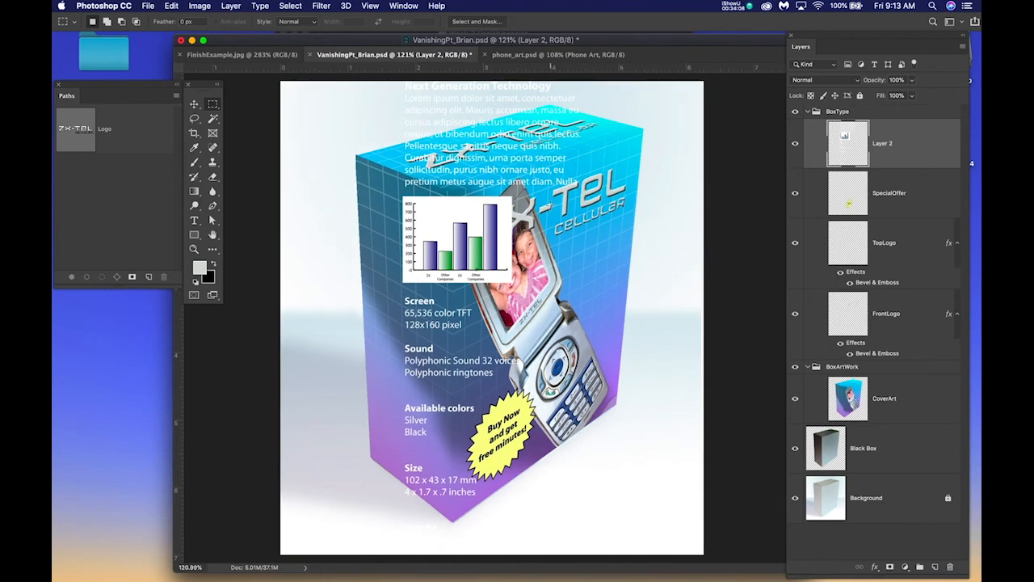
left_click(912, 148)
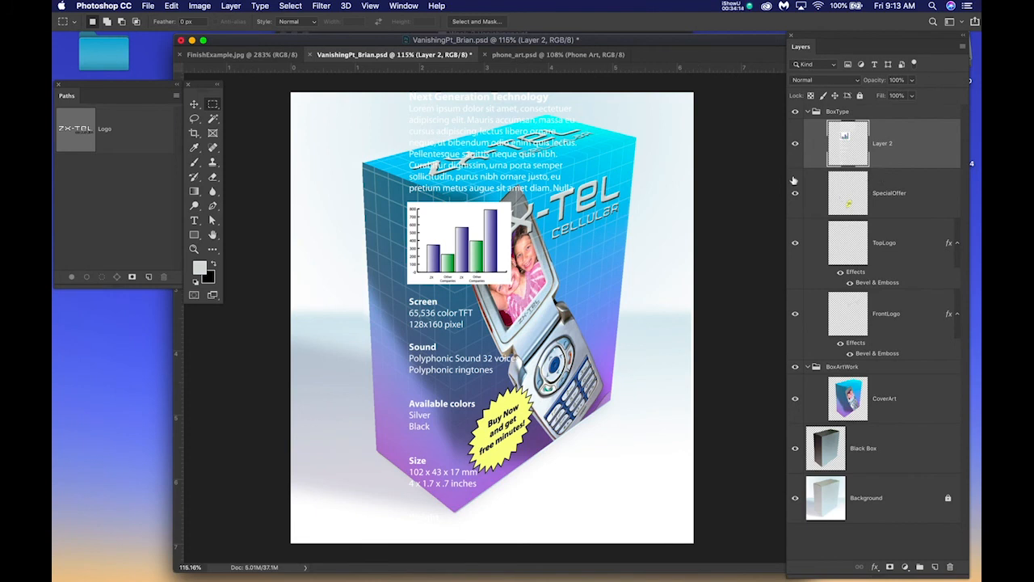
key("super+t")
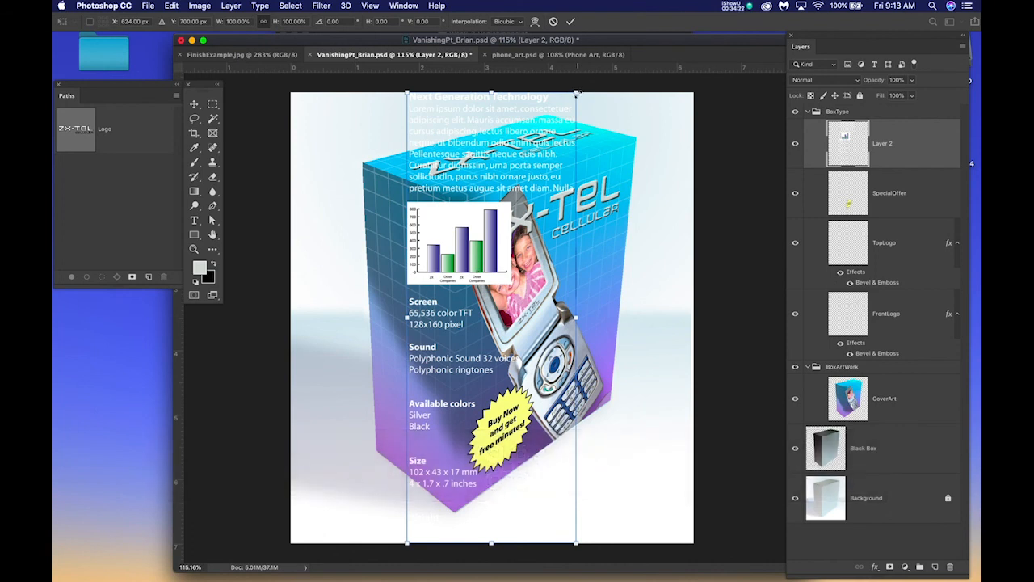
left_click_drag(575, 93, 488, 273)
left_click_drag(464, 325, 436, 231)
left_click_drag(476, 185, 471, 196)
left_click(443, 225)
left_click_drag(441, 228, 446, 220)
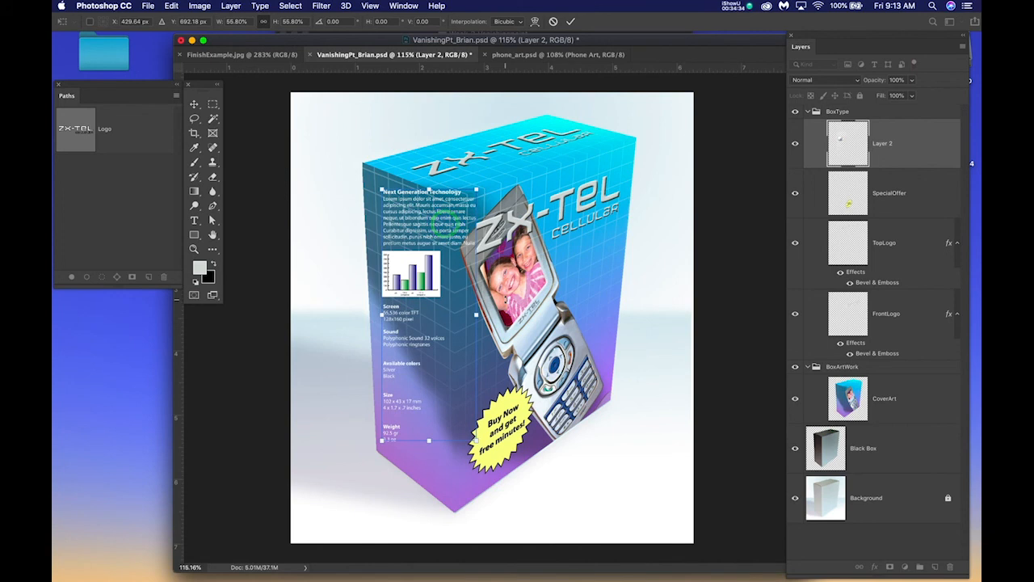
key("Return")
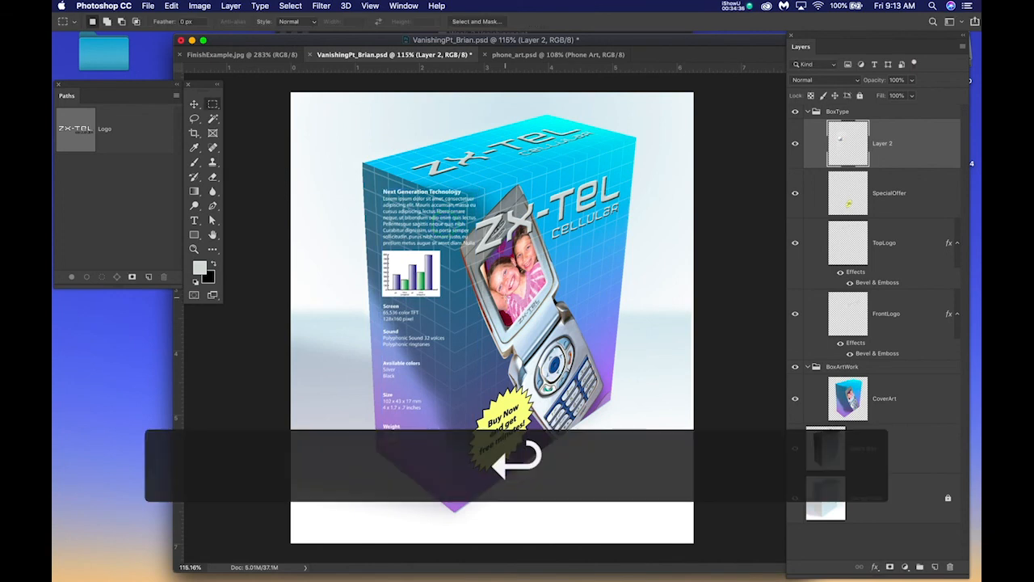
Copy the scaled text and chart with a rectangular selection of about 1.81 by 4.51 in, deselect, and delete their flat layer.
key("m")
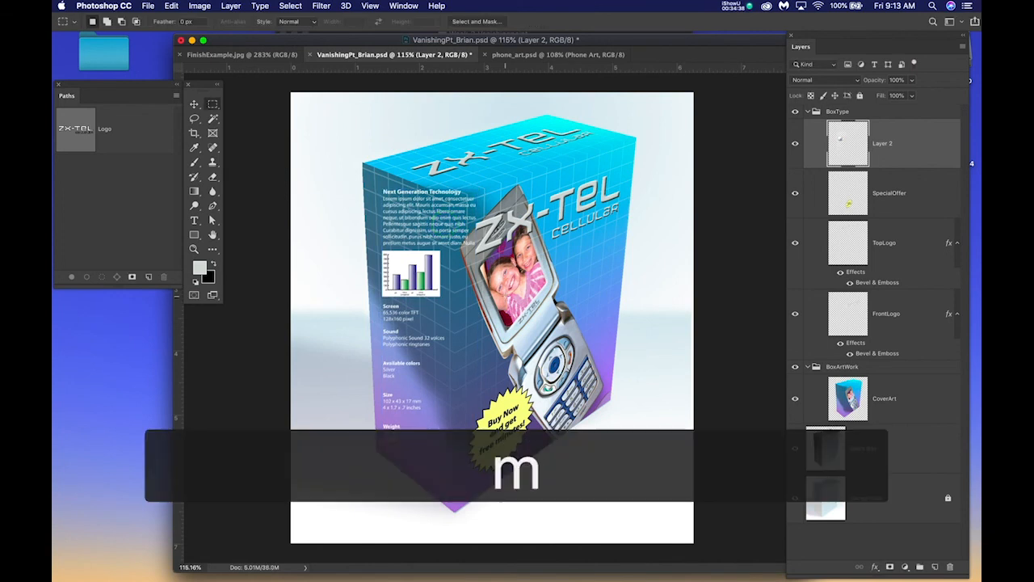
left_click_drag(372, 181, 487, 469)
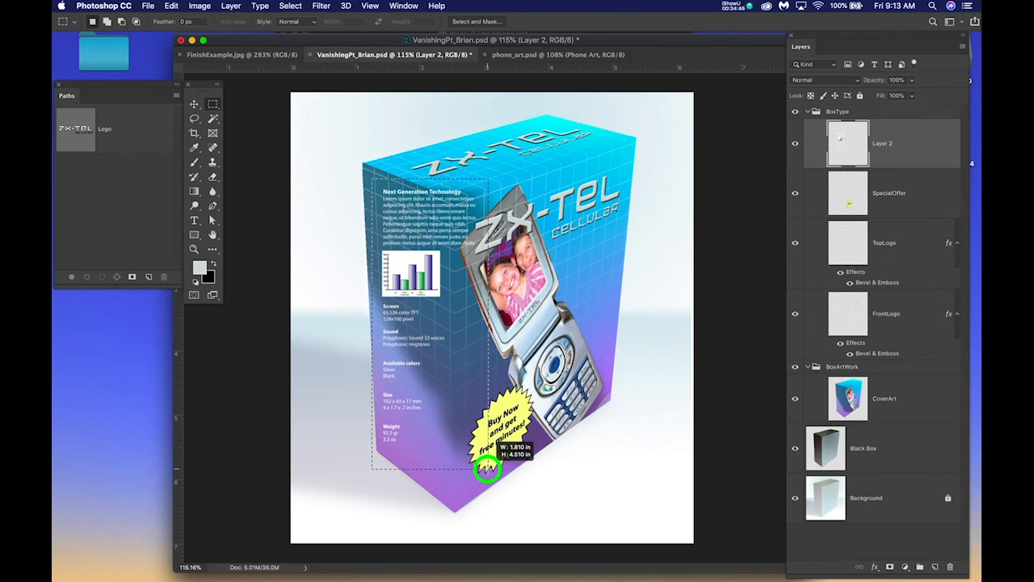
left_click_drag(487, 468, 488, 468)
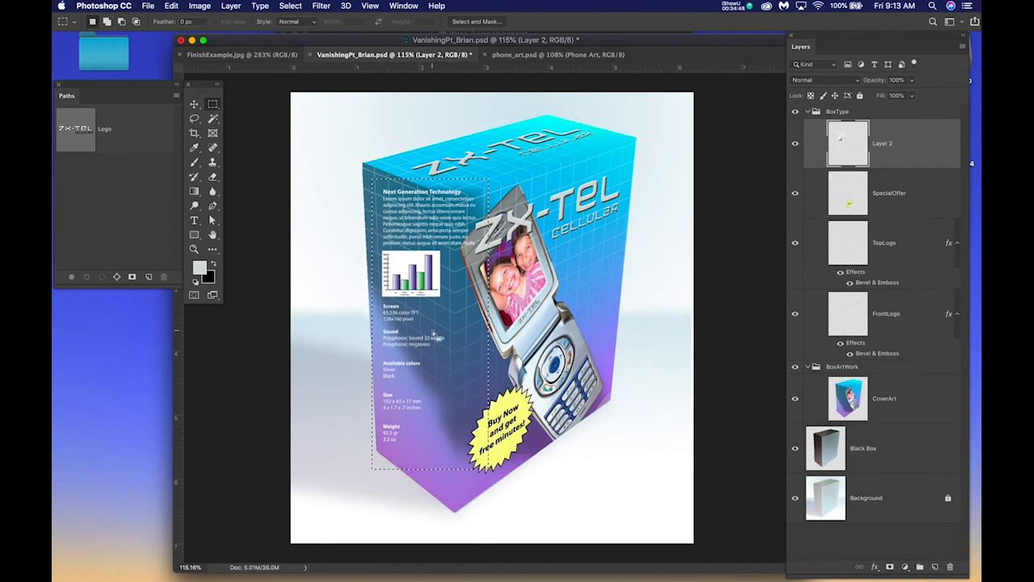
key("super+c")
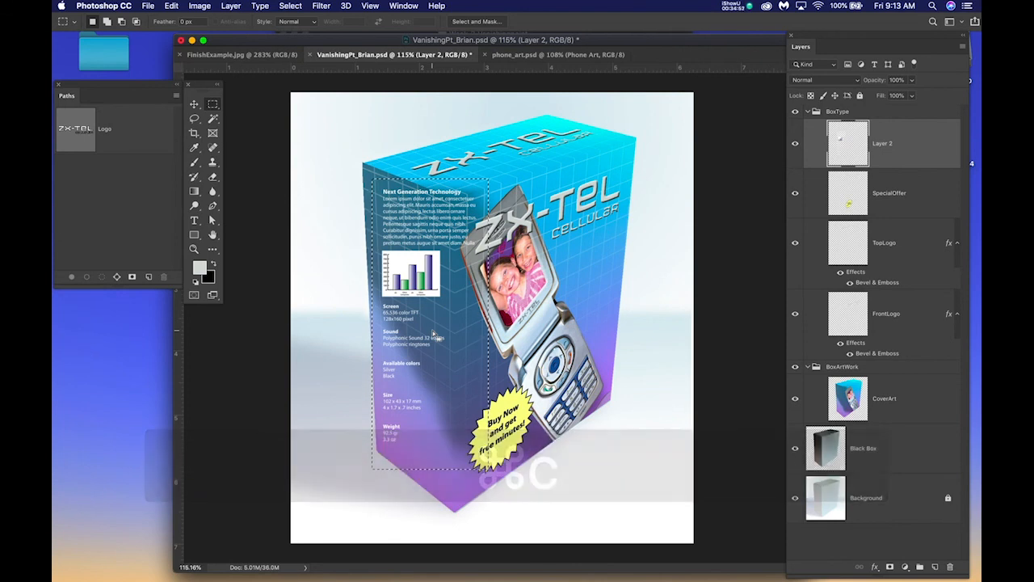
key("super+d")
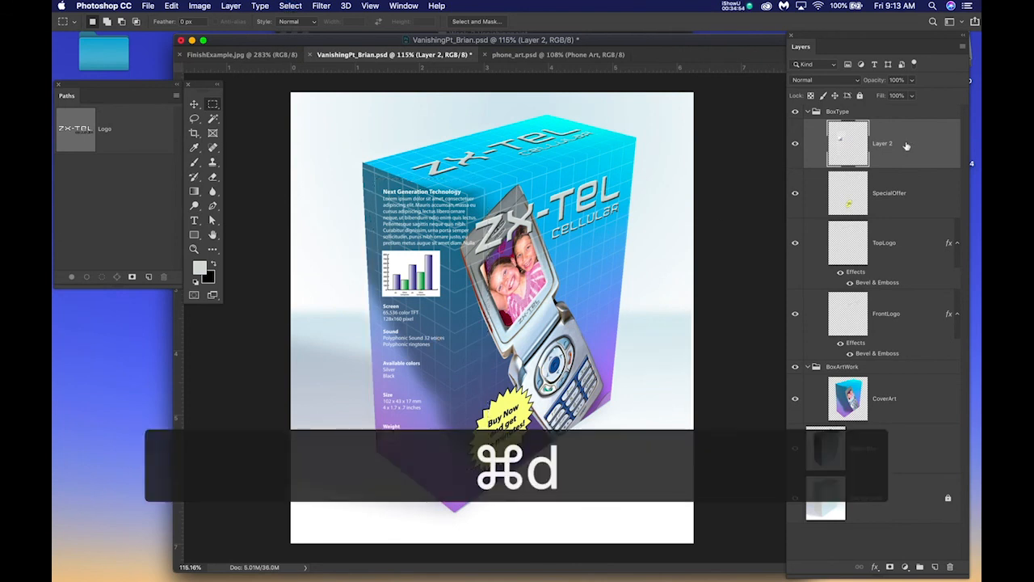
left_click_drag(909, 146, 952, 570)
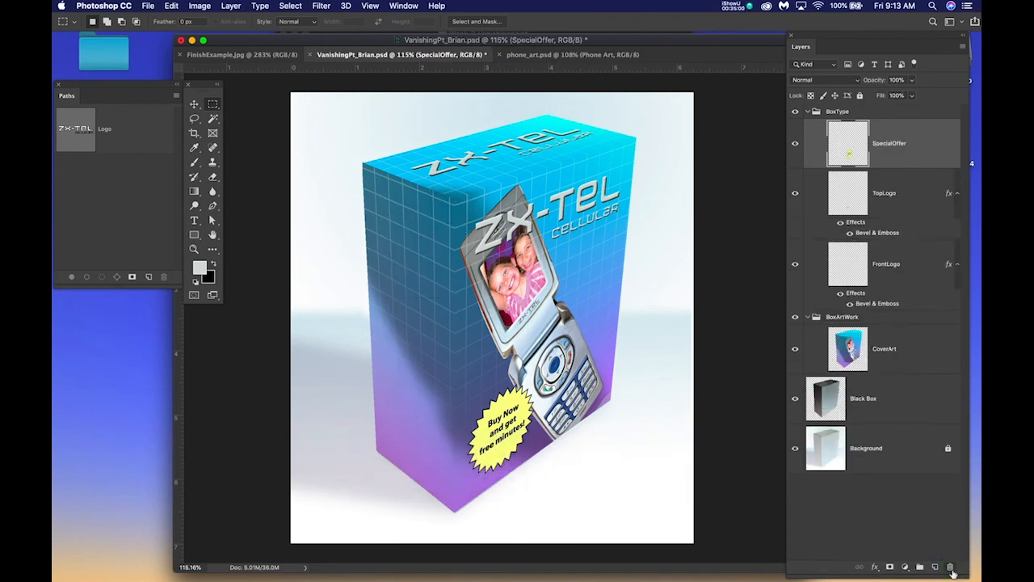
Add a new empty layer named SideText above SpecialOffer and save the document.
left_click(935, 568)
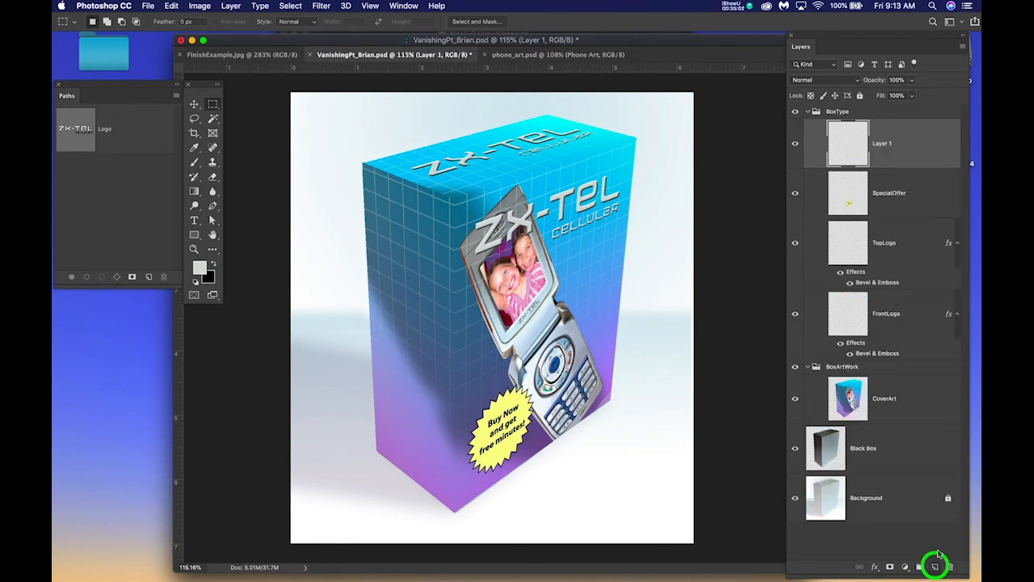
double_click(884, 143)
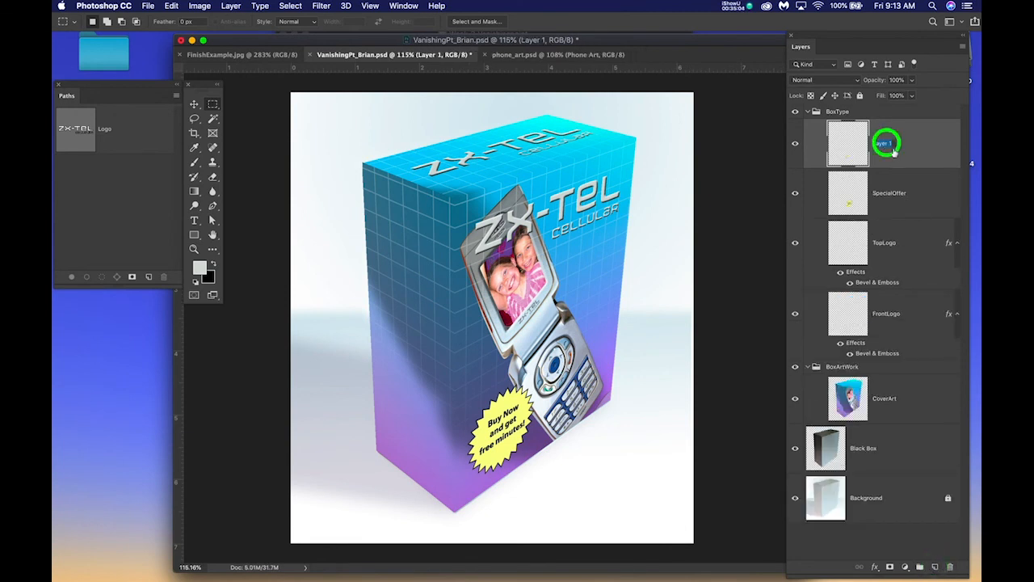
type("Si")
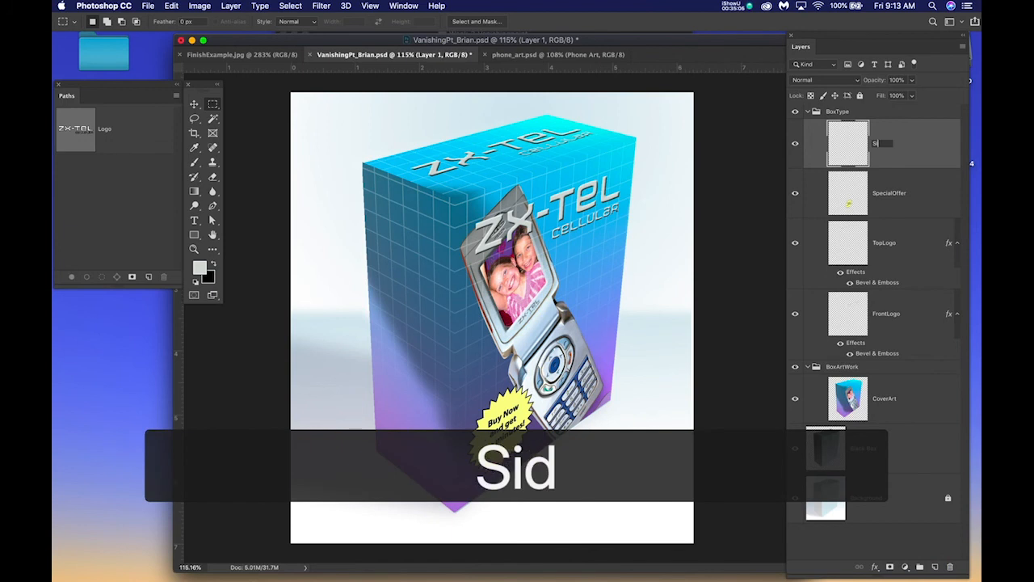
type("deTec")
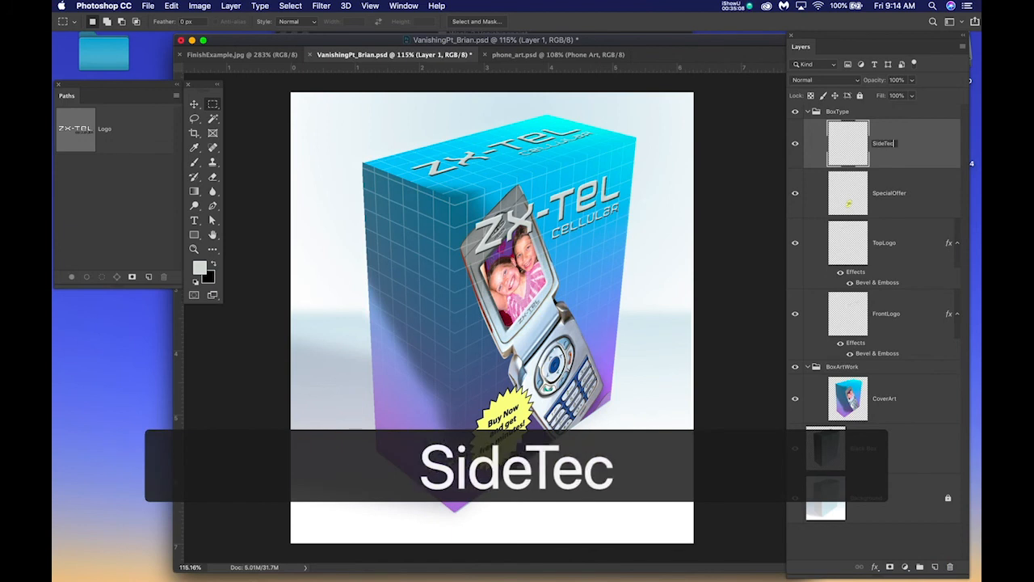
key("BackSpace")
type("xt")
key("Return")
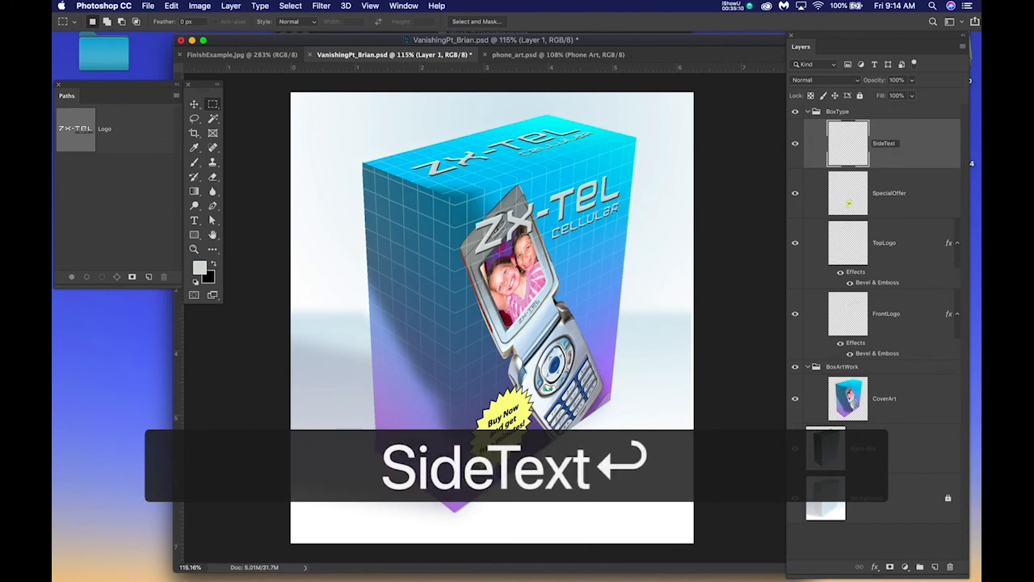
key("super+s")
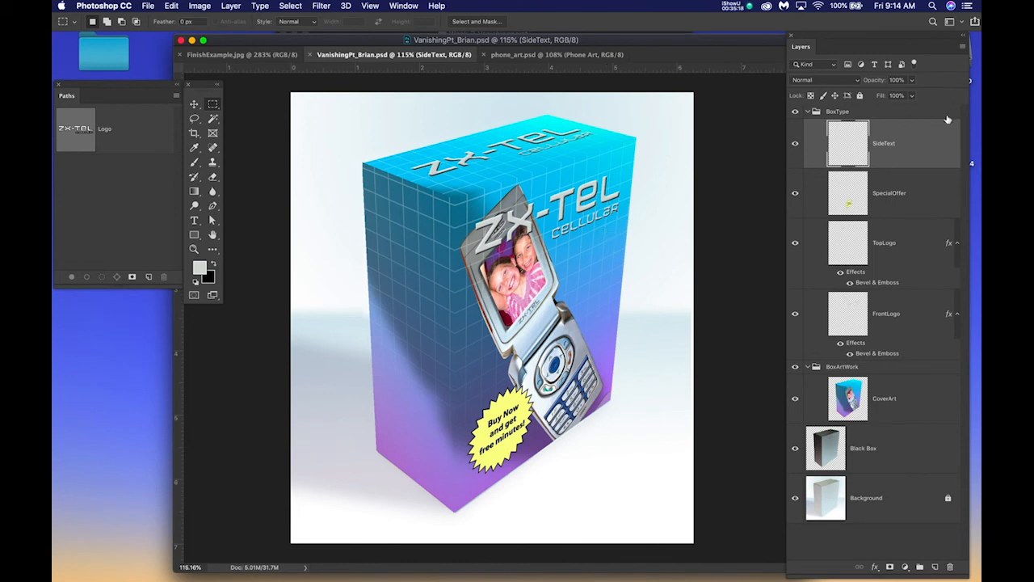
Open the Vanishing Point filter on the SideText layer, paste the artwork, and move it onto the box's narrow side plane.
left_click(923, 138)
left_click(316, 7)
left_click(332, 105)
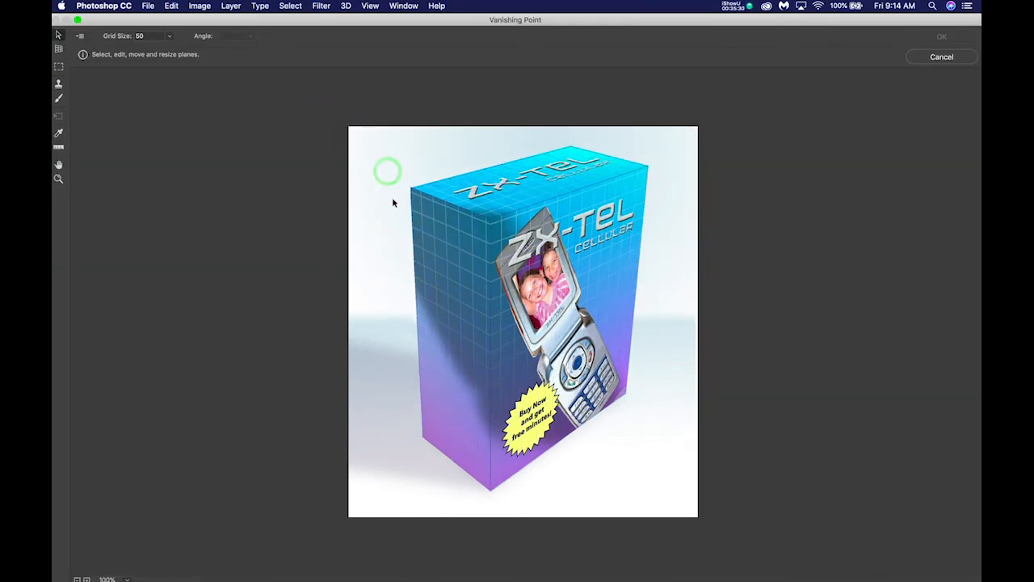
key("alt")
key("super+v")
left_click_drag(384, 152, 452, 244)
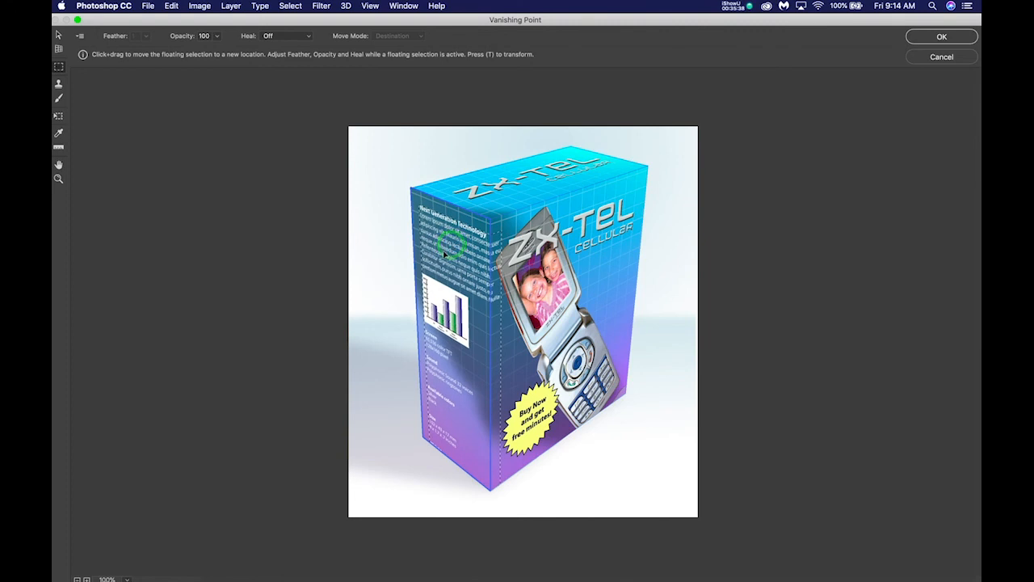
Scale the floating text and chart down in perspective and reposition them so the artwork fits within the narrow side plane.
left_click(58, 177)
left_click(477, 348)
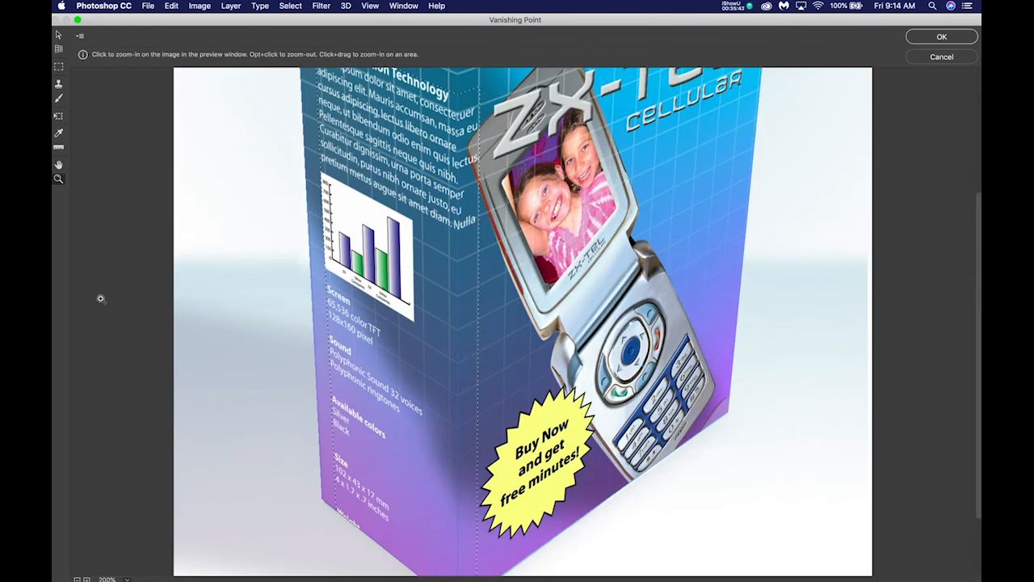
left_click(58, 164)
left_click_drag(387, 214, 386, 327)
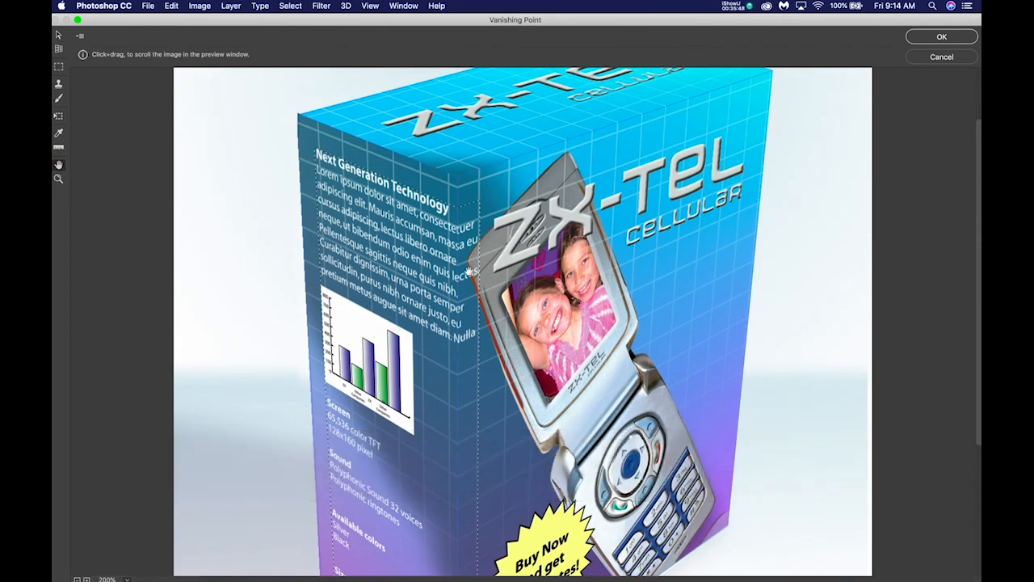
left_click(58, 36)
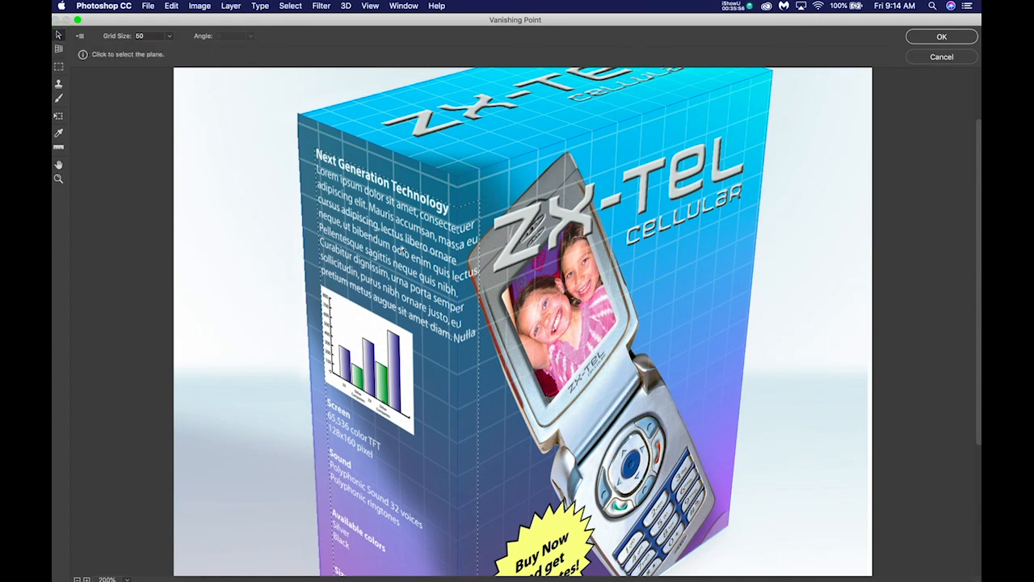
key("super+t")
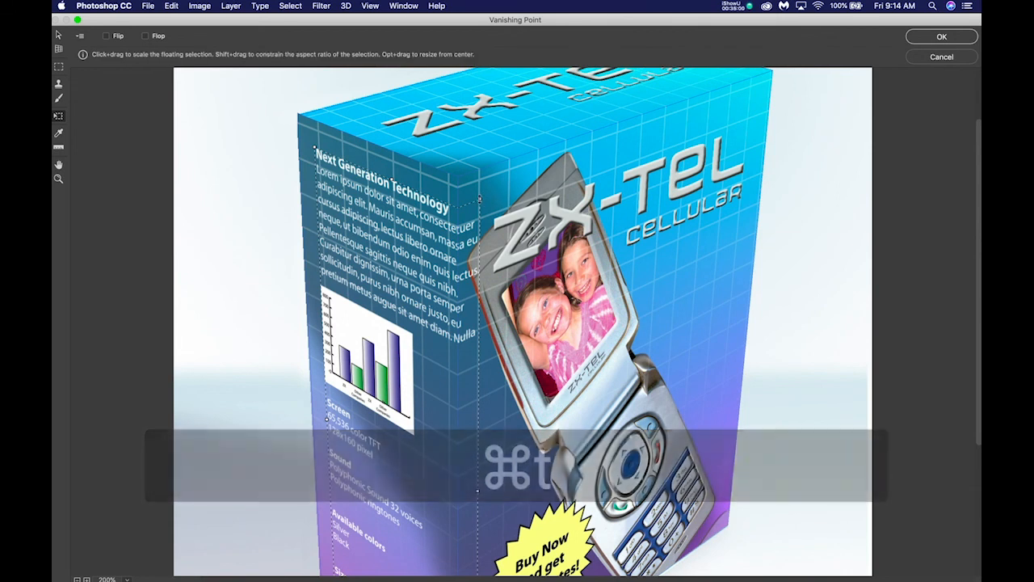
left_click_drag(480, 197, 437, 237)
left_click_drag(404, 328, 396, 250)
Enlarge the floating side-panel artwork slightly from its lower corner nearest the box's front edge and check its fit.
left_click(58, 178)
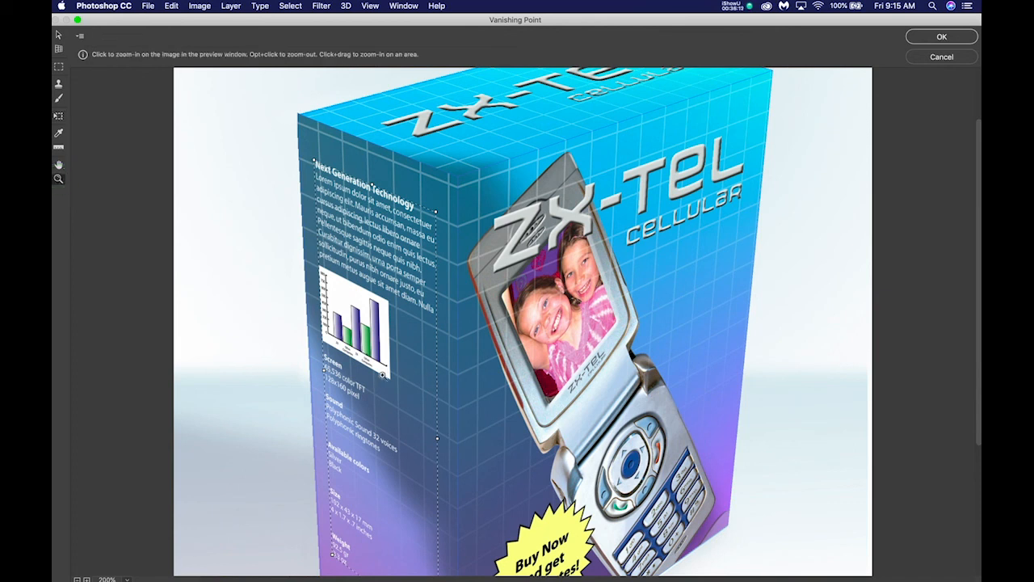
key("alt")
left_click(274, 387, "alt")
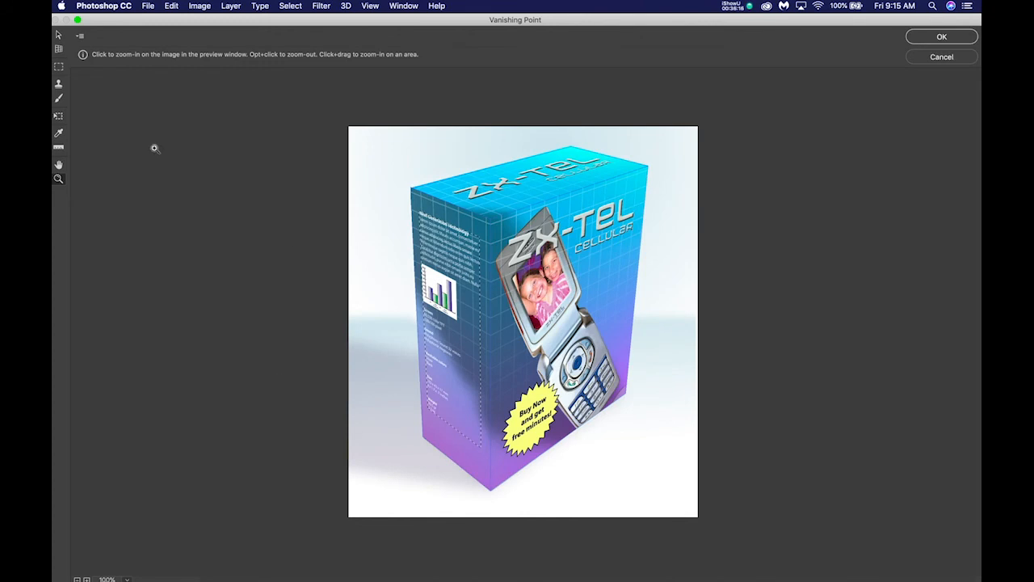
left_click(59, 34)
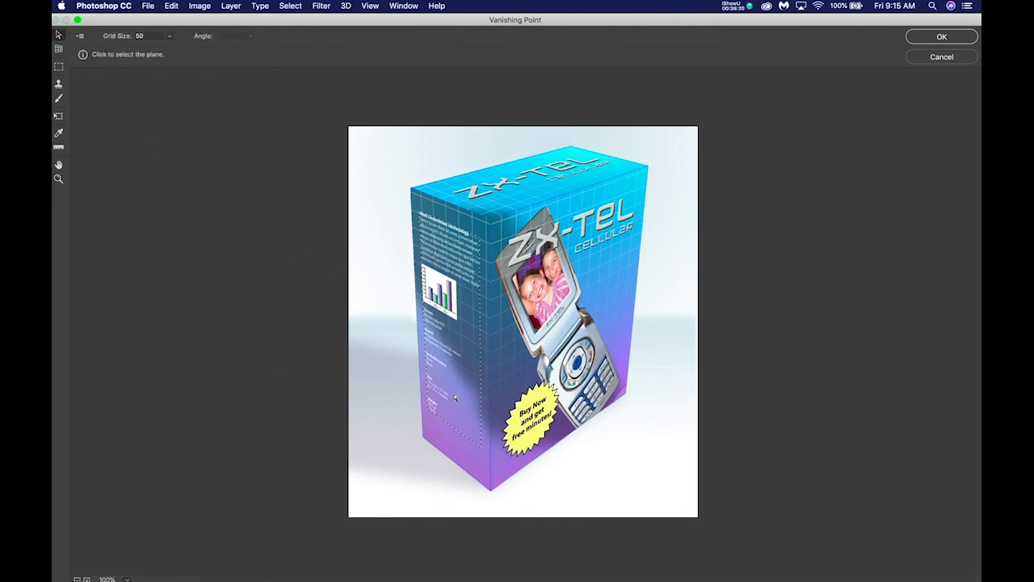
key("alt")
key("super+t")
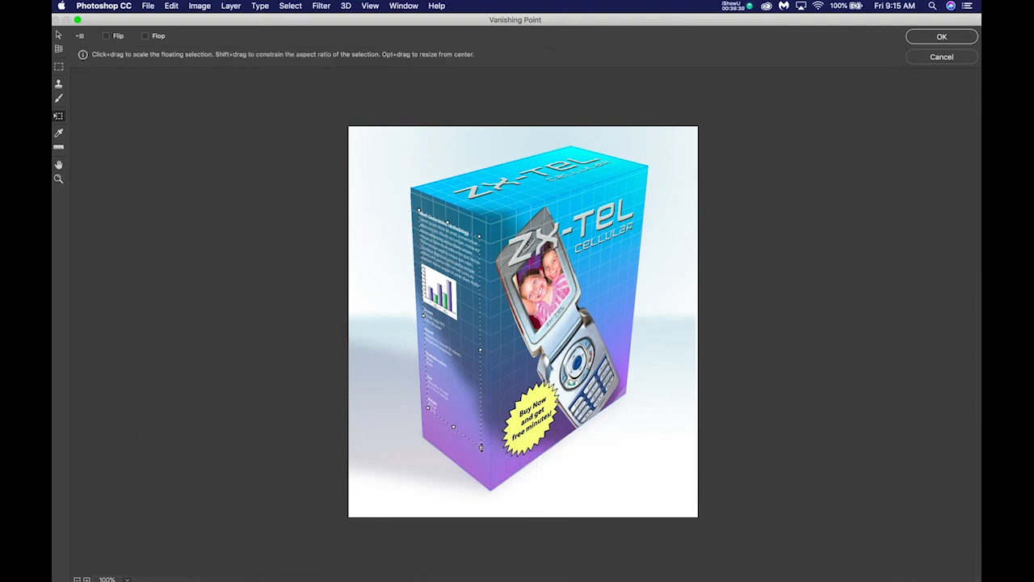
left_click_drag(479, 447, 483, 463)
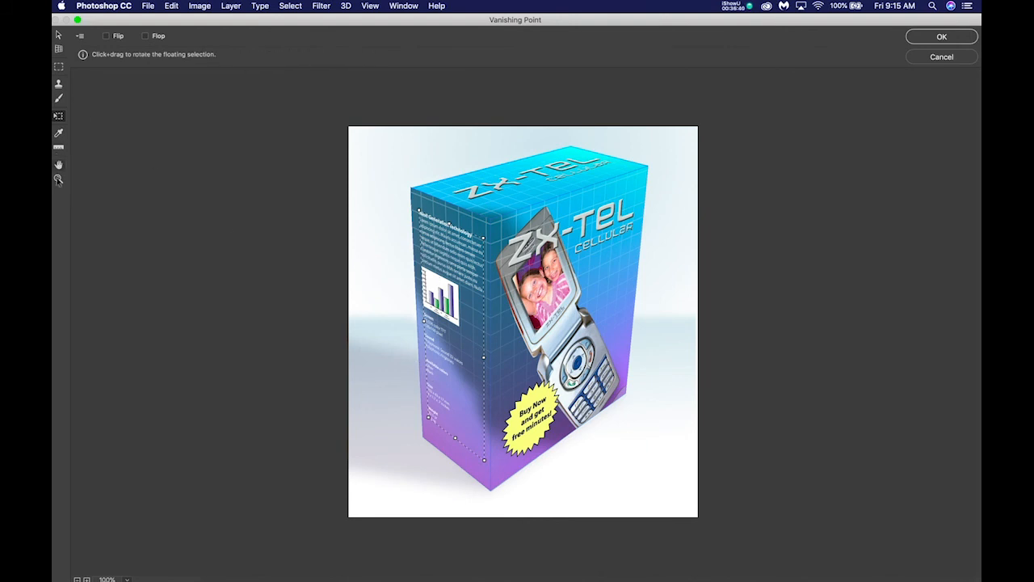
left_click(58, 177)
left_click(436, 353)
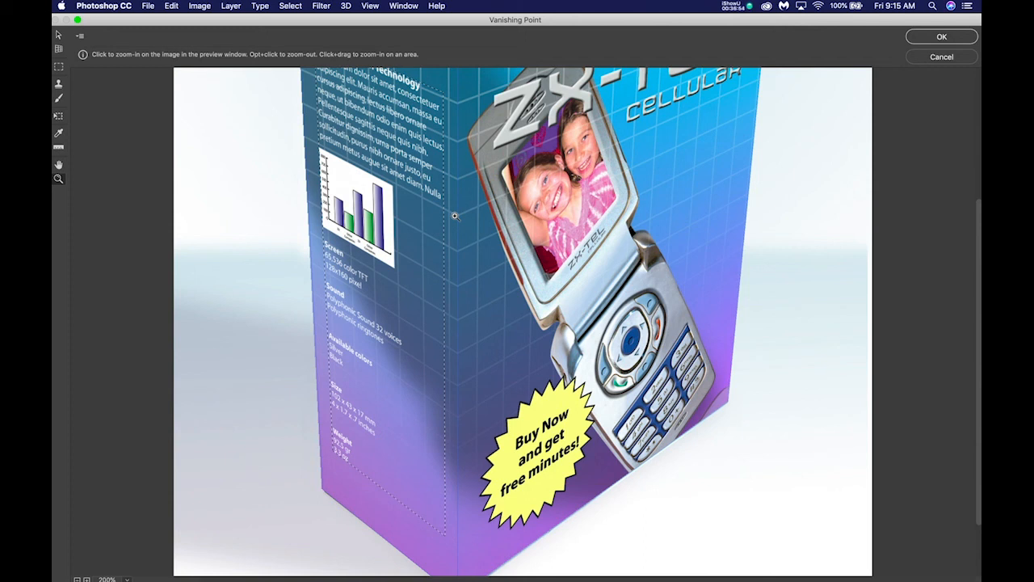
left_click_drag(749, 66, 981, 24)
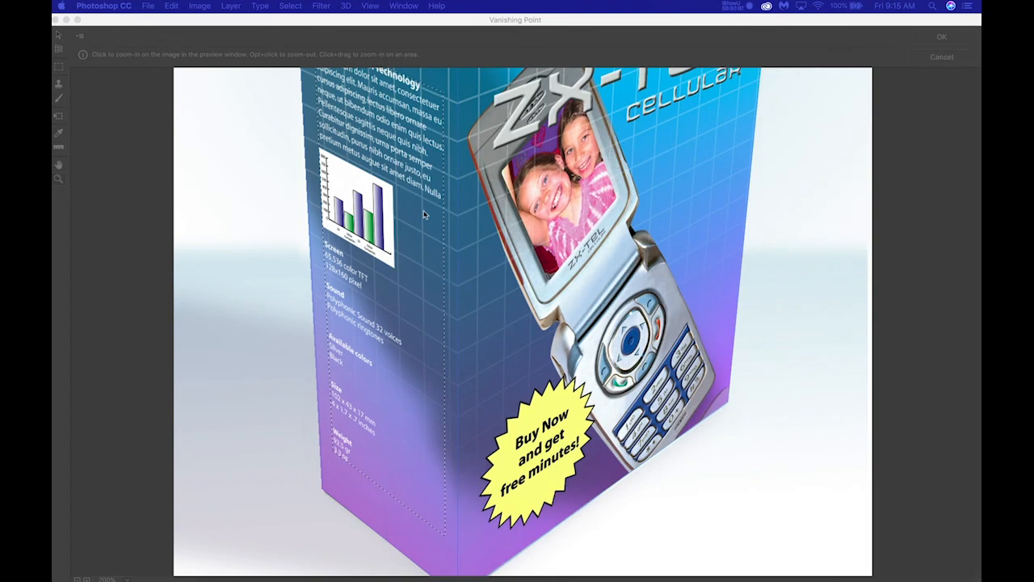
Narrow the floating side-panel artwork slightly from its edge nearest the box's front corner and apply the Vanishing Point result.
key("super+t")
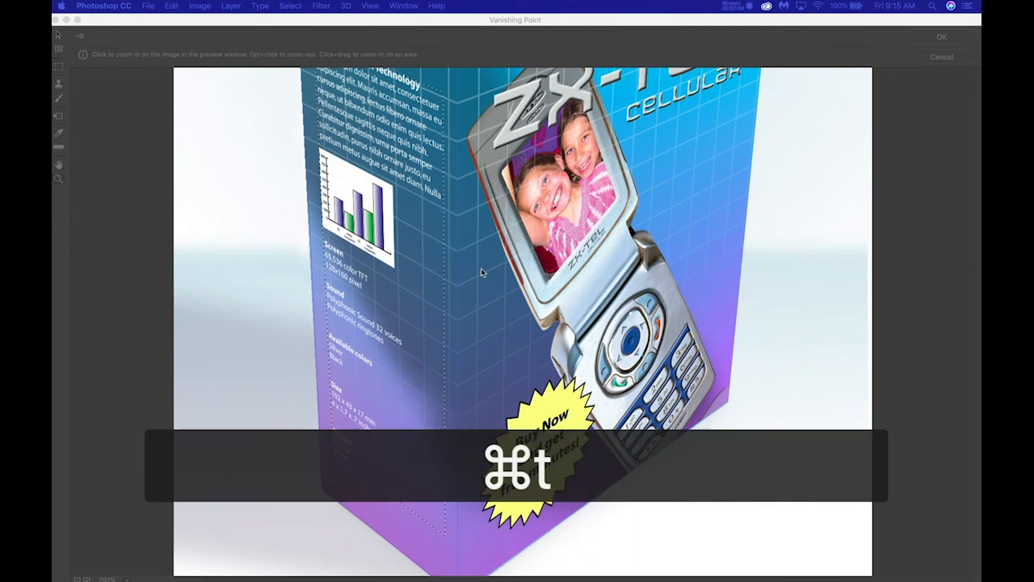
left_click(441, 21)
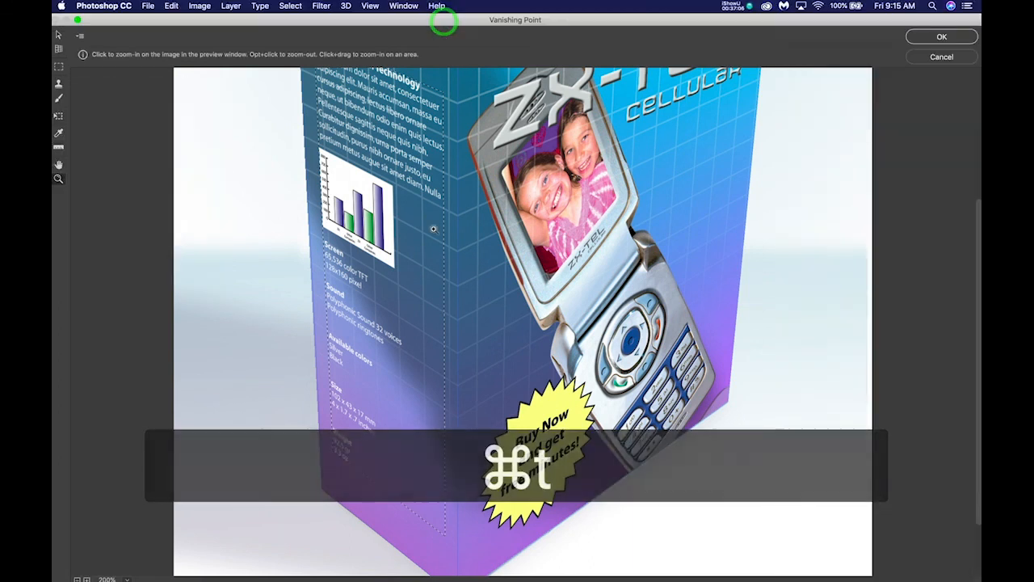
key("super+t")
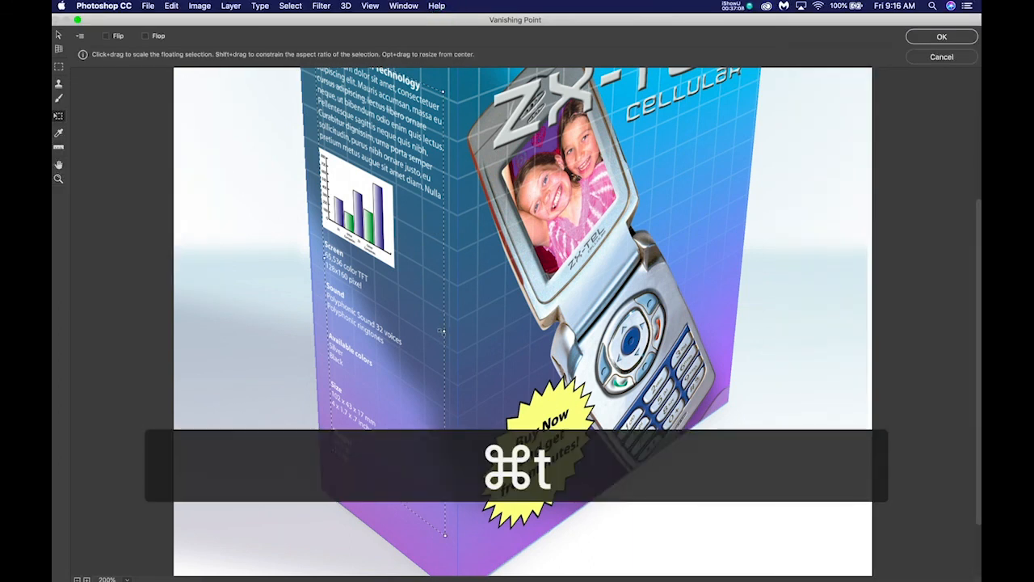
left_click(442, 331)
left_click_drag(443, 332, 441, 331)
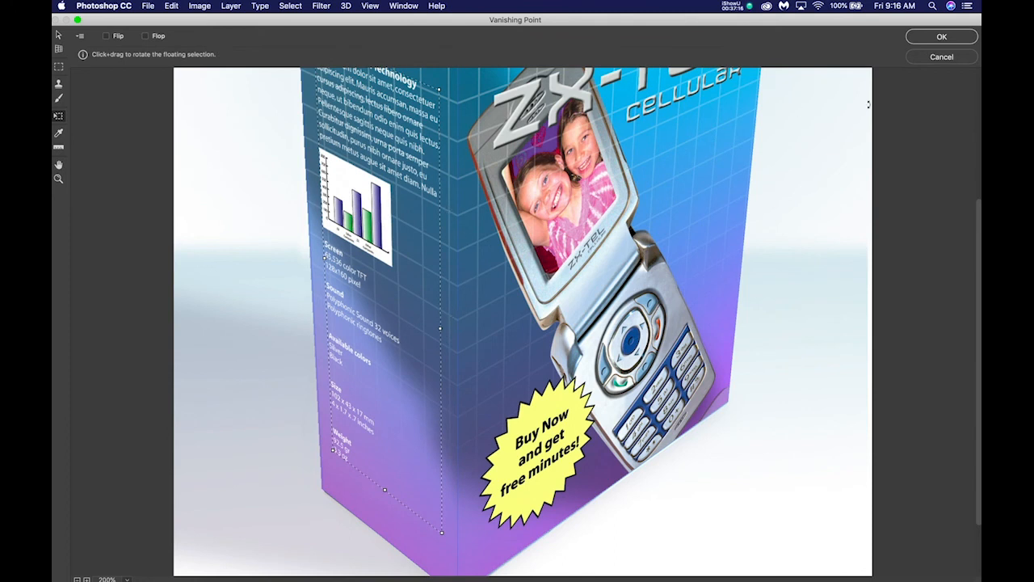
left_click(925, 37)
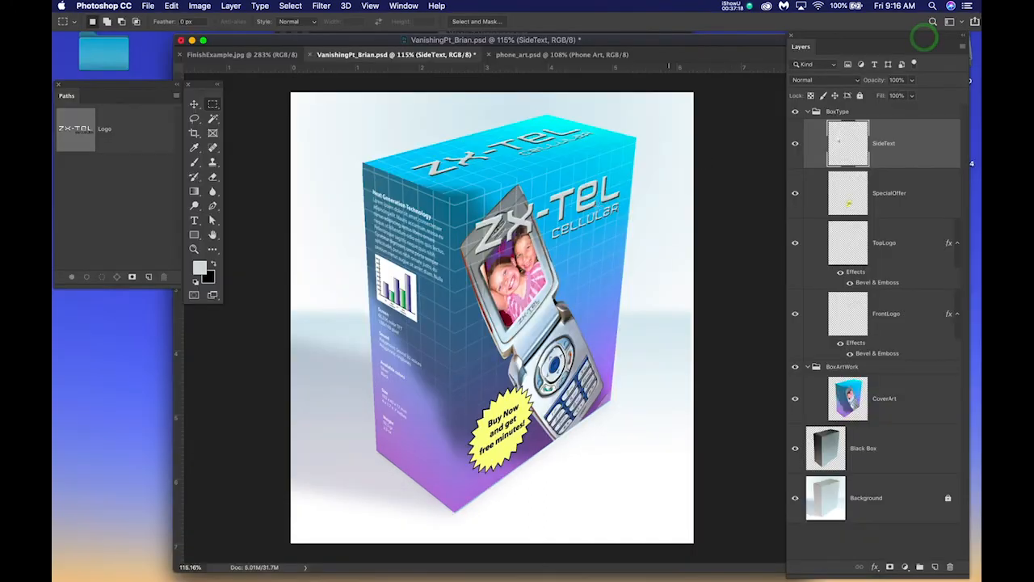
Compare the placed side text and chart with the finished example image, and return to the box document.
left_click_drag(980, 133, 545, 98)
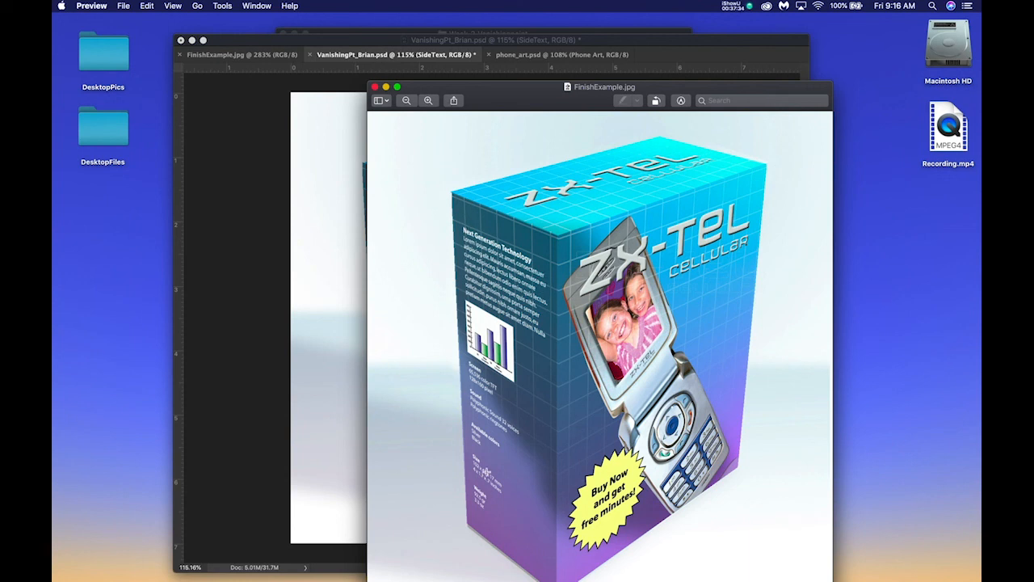
left_click_drag(508, 94, 1033, 27)
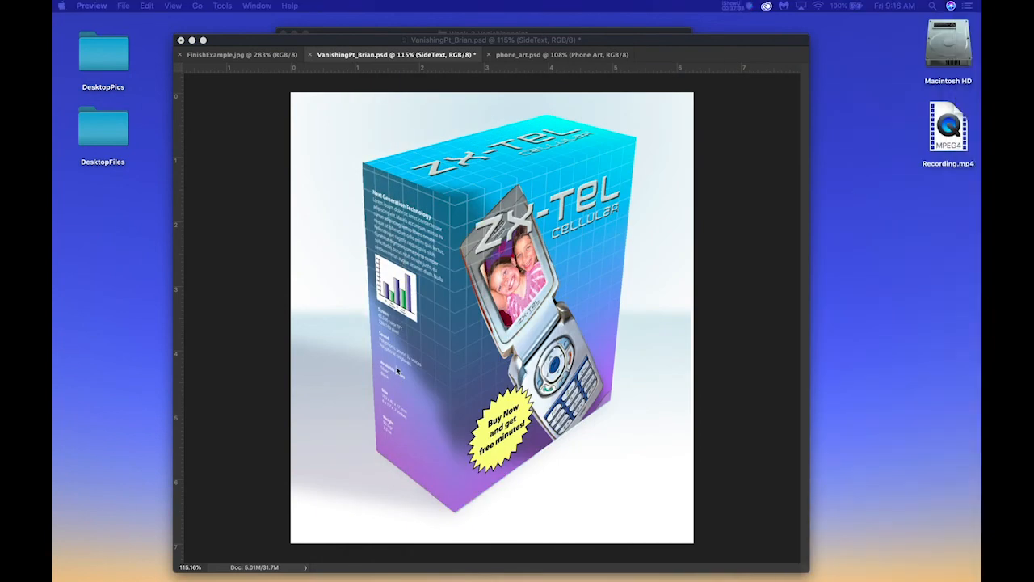
scroll(388, 338, "up", 5)
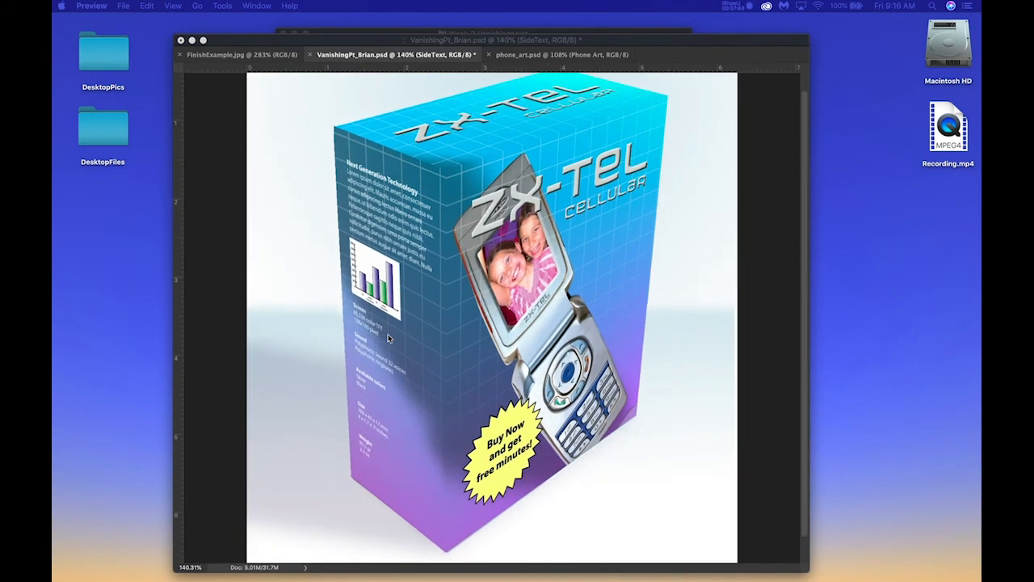
left_click(655, 40)
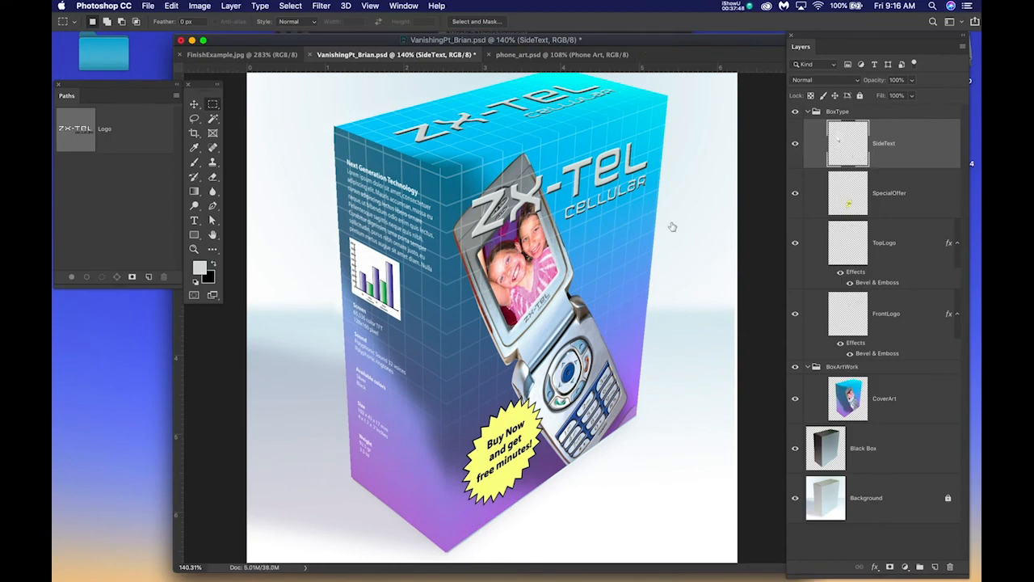
Free Transform the SideText layer, stretching only its height downward to 101.97%, and commit the transform.
key("super+t")
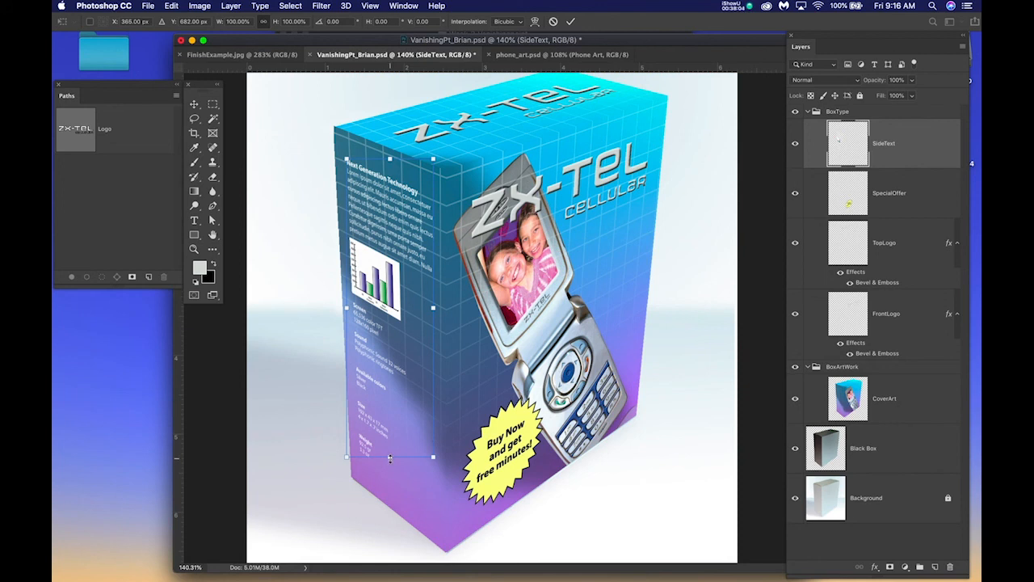
mouse_move(389, 456)
left_mouse_down()
mouse_move(389, 477)
mouse_move(389, 462)
left_mouse_up()
key("super+z")
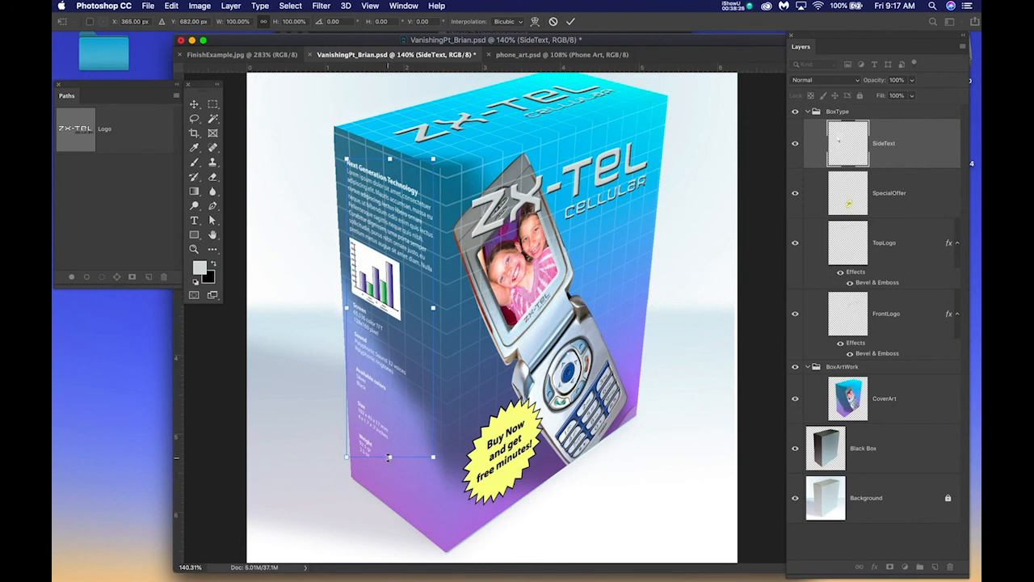
left_click_drag(389, 457, 390, 463)
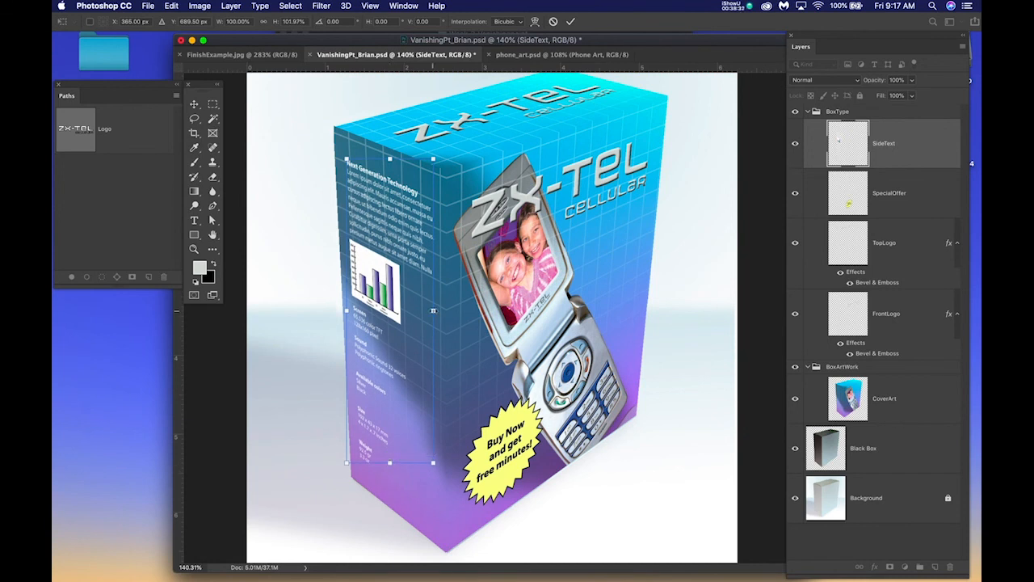
left_click_drag(433, 310, 430, 311)
key("super+z")
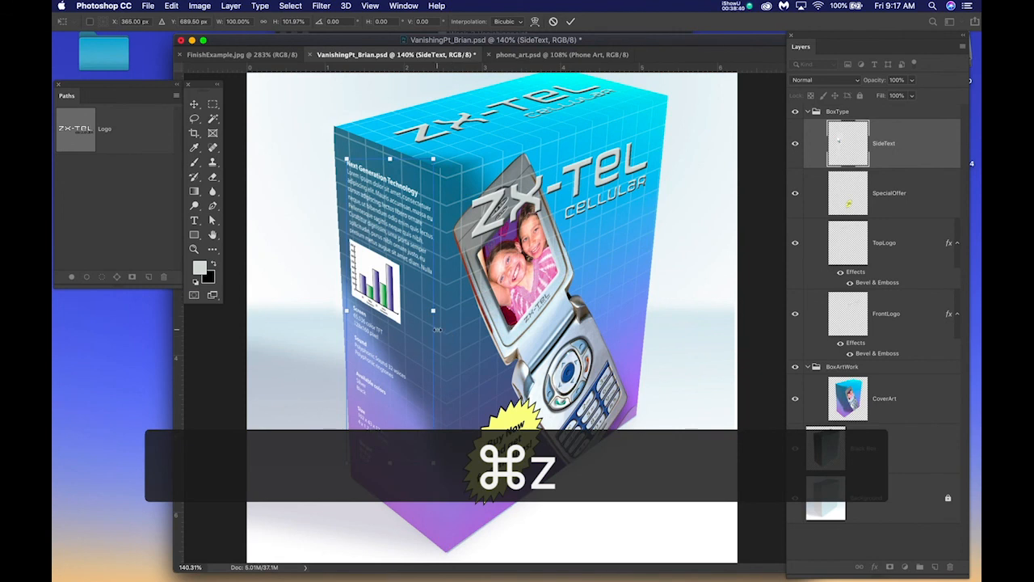
left_click(433, 310, "shift")
left_click_drag(433, 310, 433, 311)
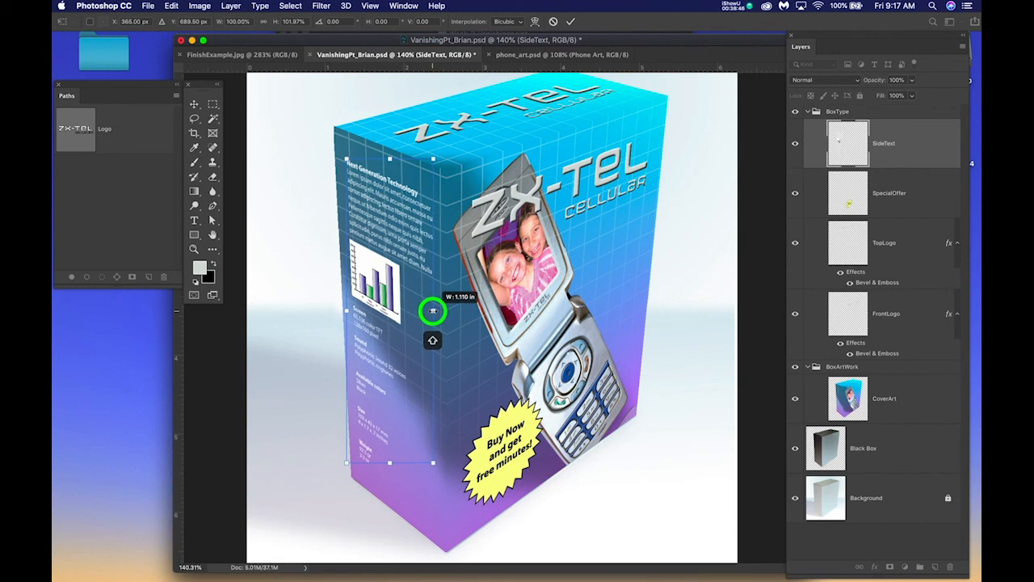
left_click_drag(433, 310, 432, 310)
key("Return")
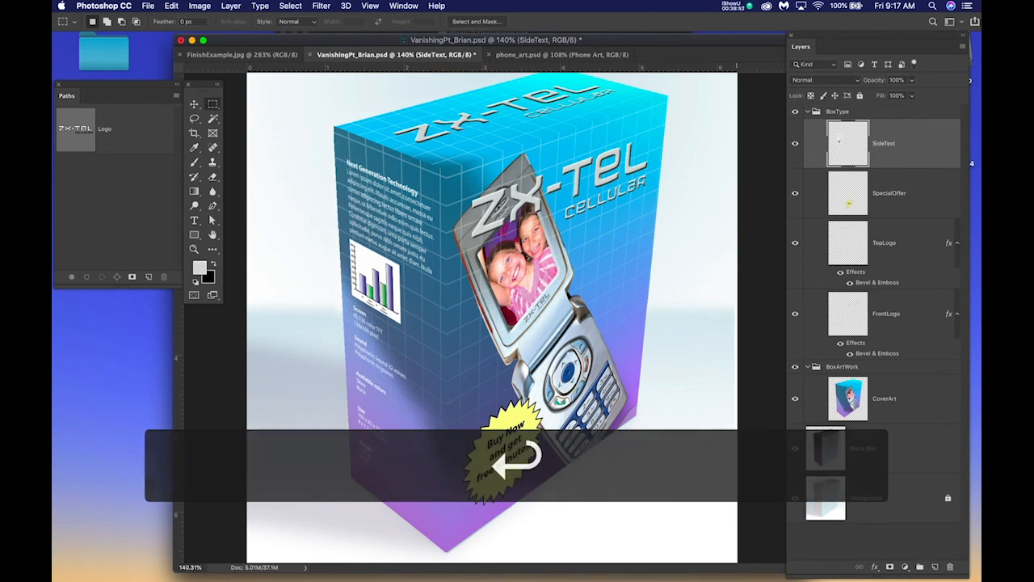
Switch to Preview and check the stretched side panel against FinishExample.jpg.
key("Tab")
key("super+Tab")
left_click_drag(388, 103, 385, 79)
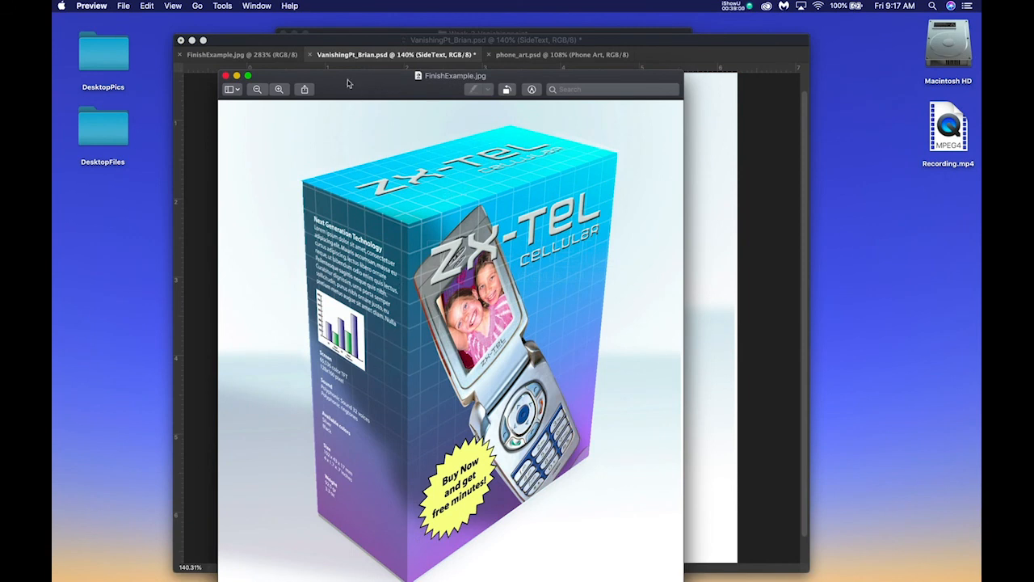
double_click(566, 81)
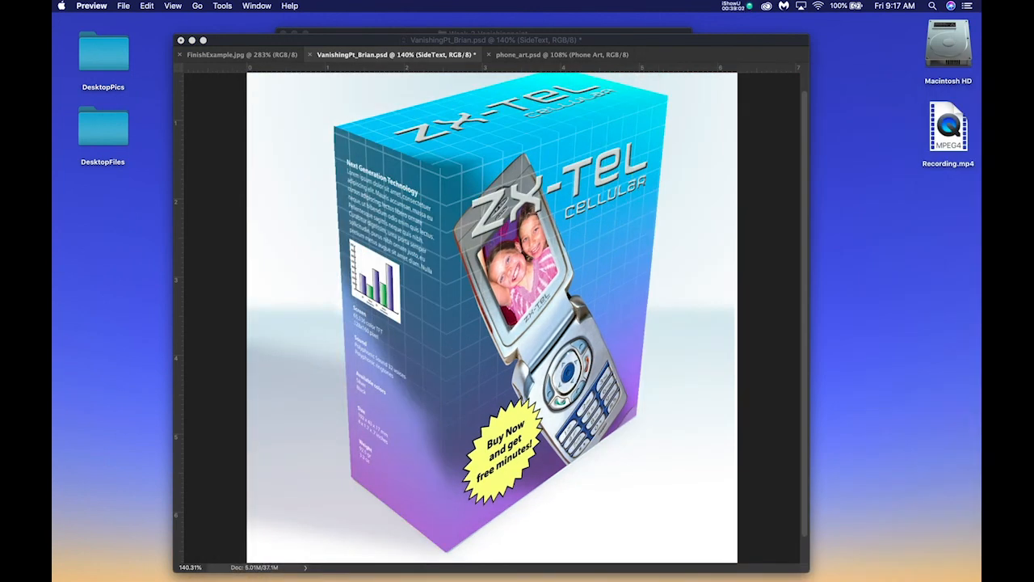
Switch back to Photoshop, collapse the BoxType layer group, and save the document.
left_click(690, 306)
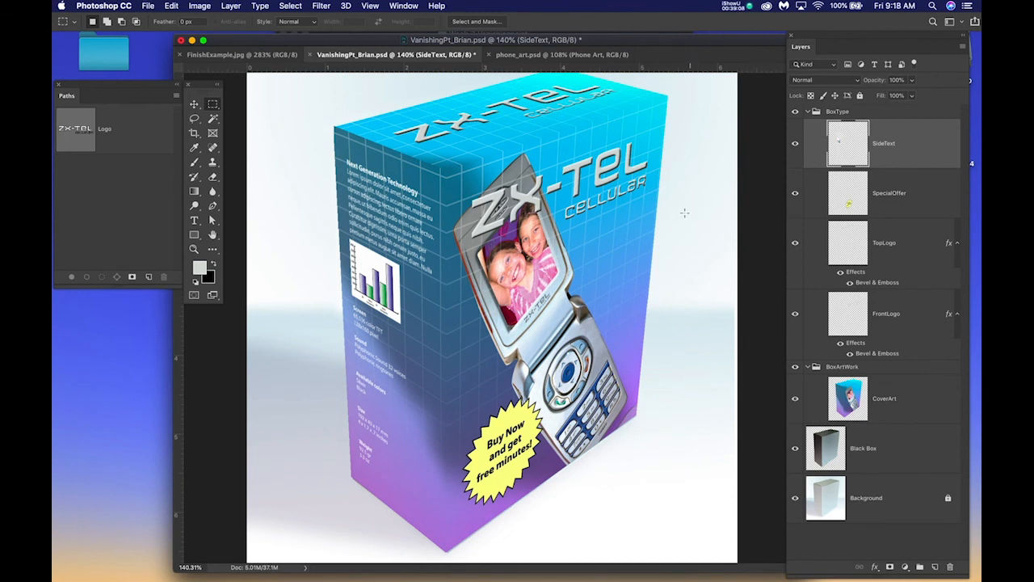
left_click(808, 114)
key("super+s")
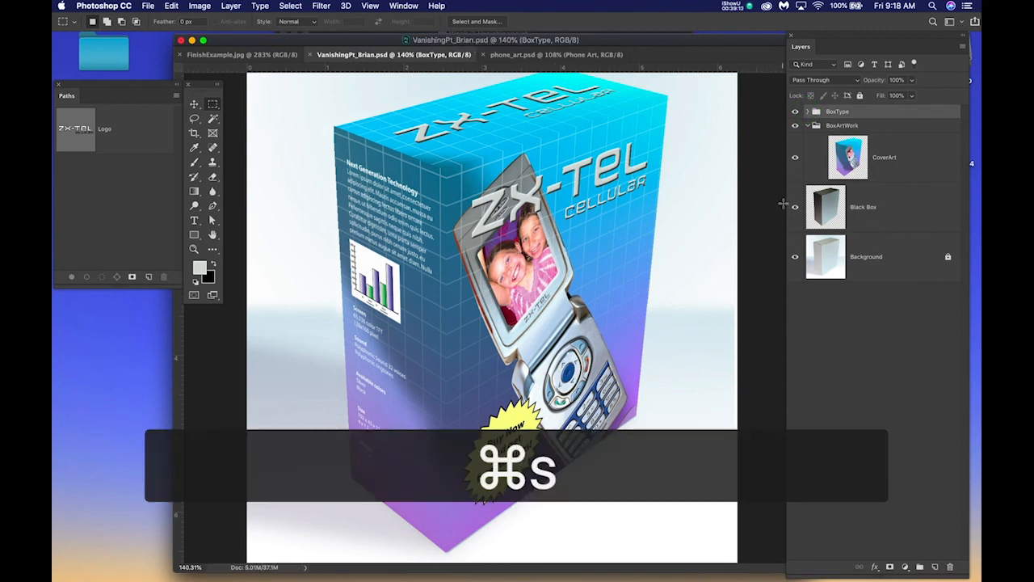
Add a Levels adjustment layer above CoverArt in the BoxArtWork group with the shadow input at 38, and target its mask.
left_click(908, 161)
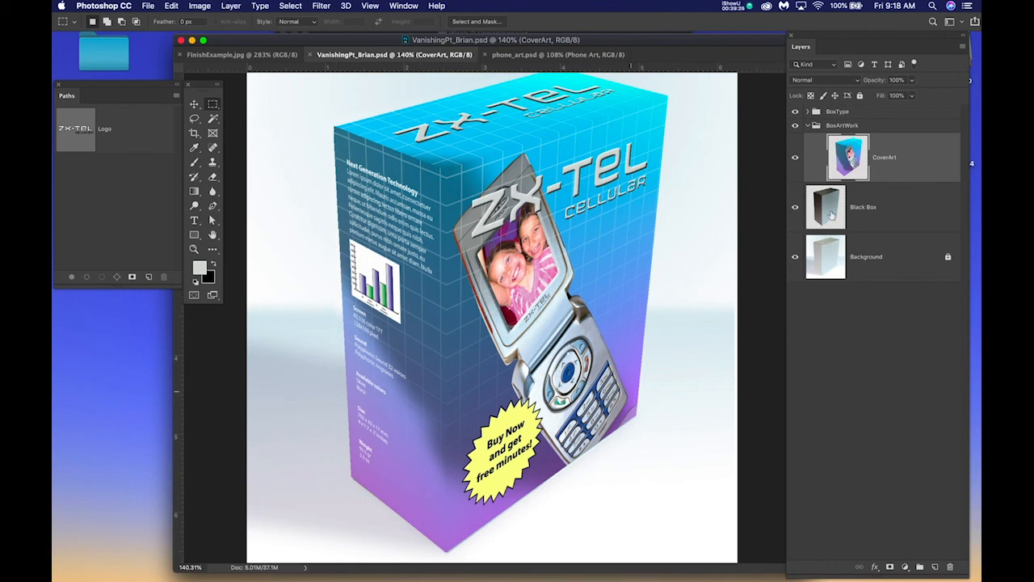
left_click(905, 568)
left_click(913, 421)
left_click_drag(718, 297, 731, 298)
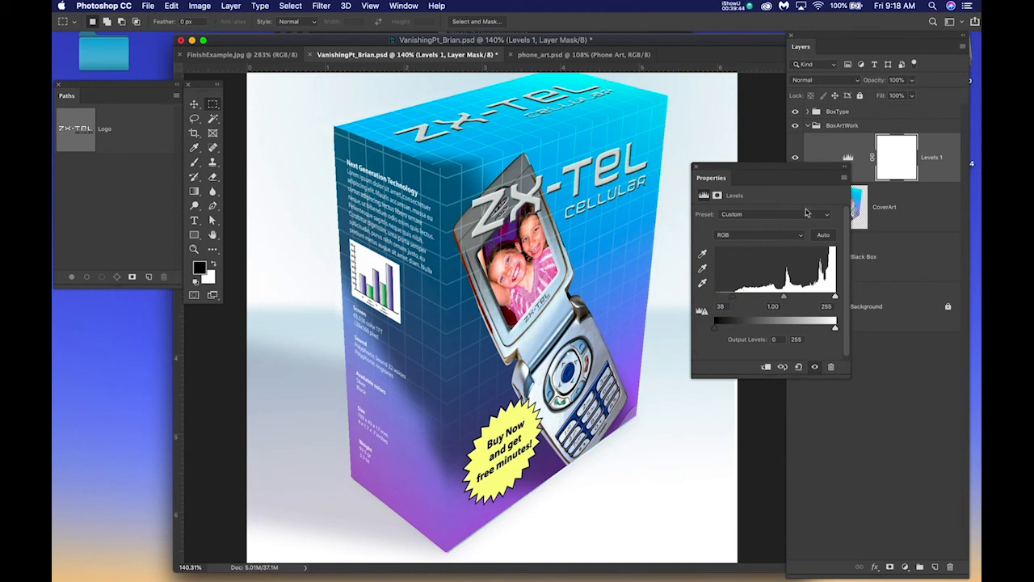
left_click_drag(757, 175, 727, 269)
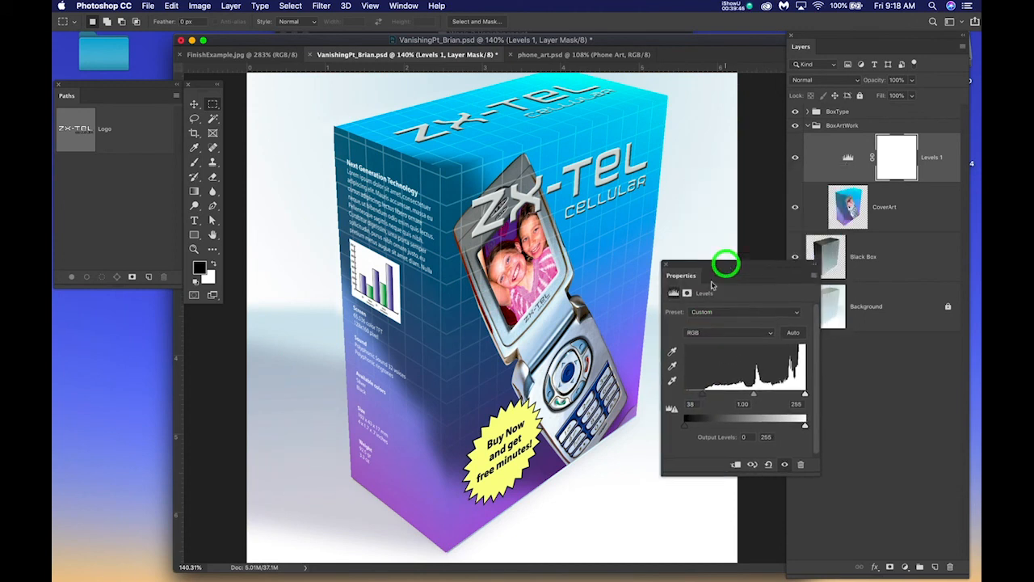
left_click(667, 267)
left_click(888, 153)
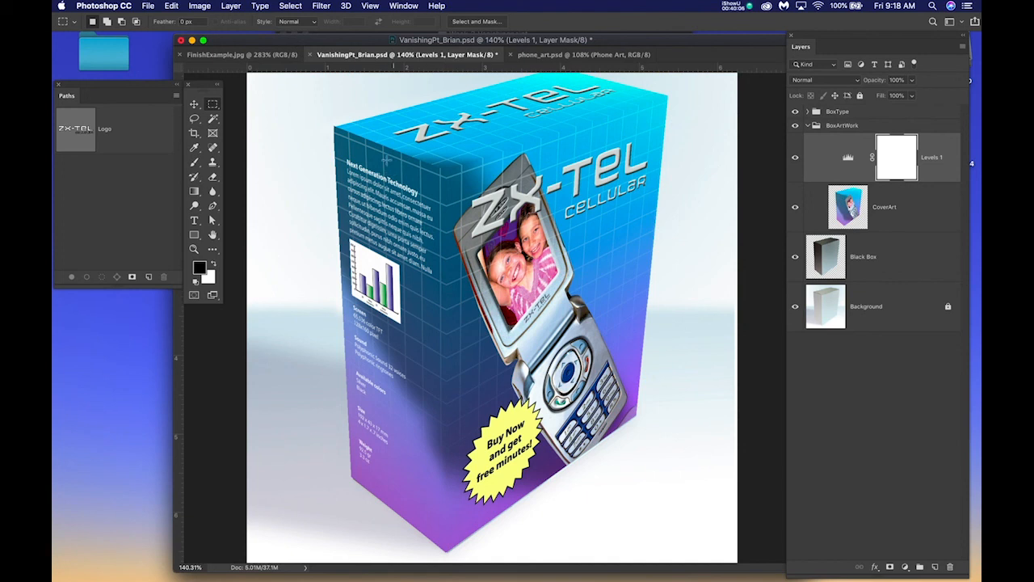
Start a Pen path along the upper edge of the box's narrow side, from the back corner to the front corner.
key("p")
scroll(340, 132, "up", 5)
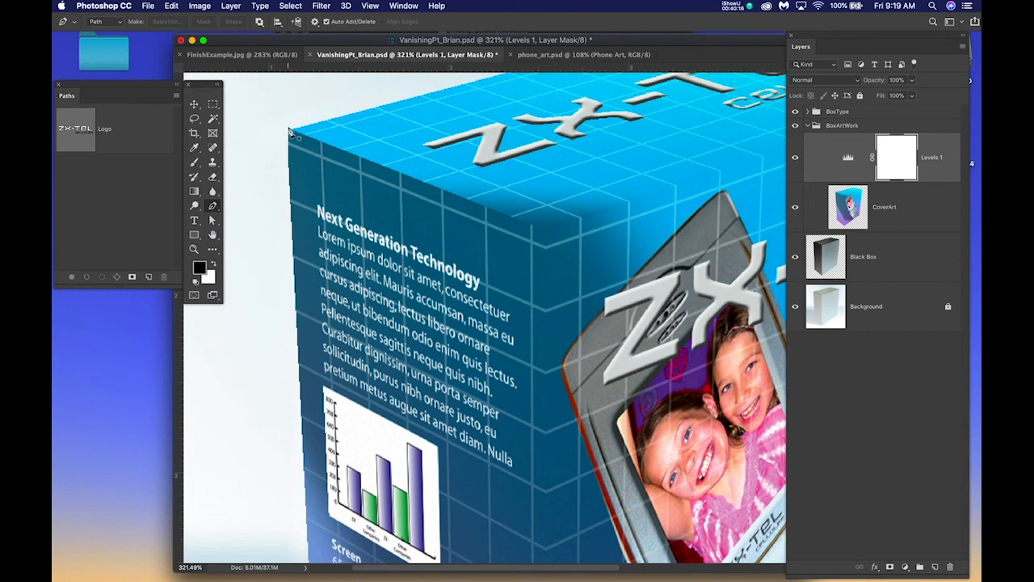
left_click(288, 128)
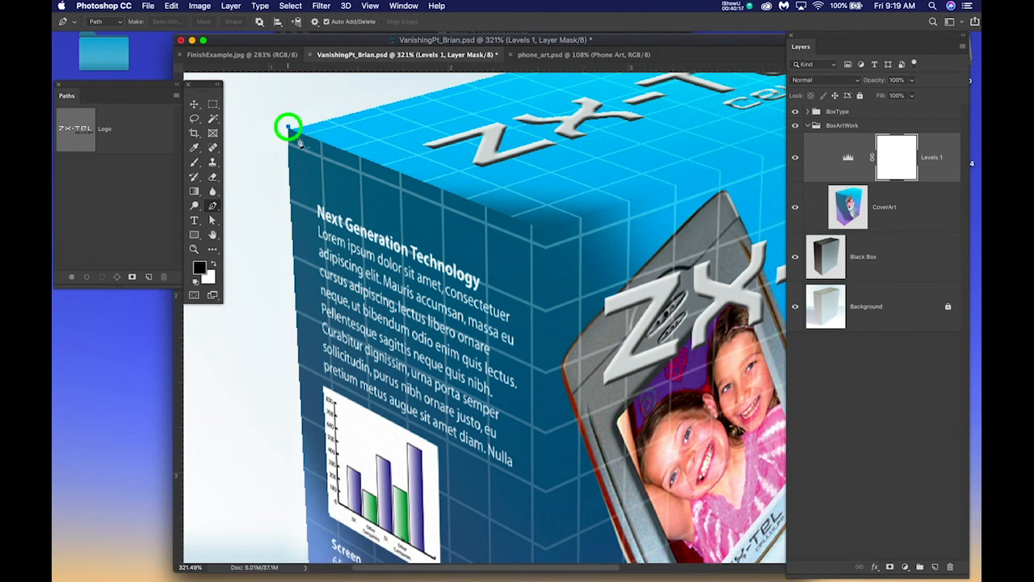
left_click(546, 236)
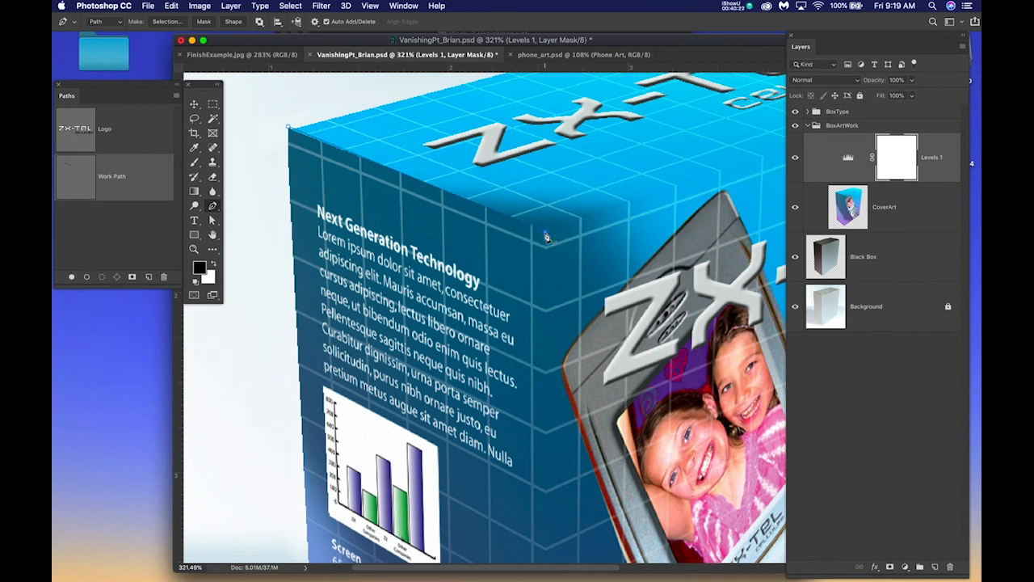
Continue the path down the box's front edge to its lowest corner and along the base to the narrow side's back corner.
key("super+0")
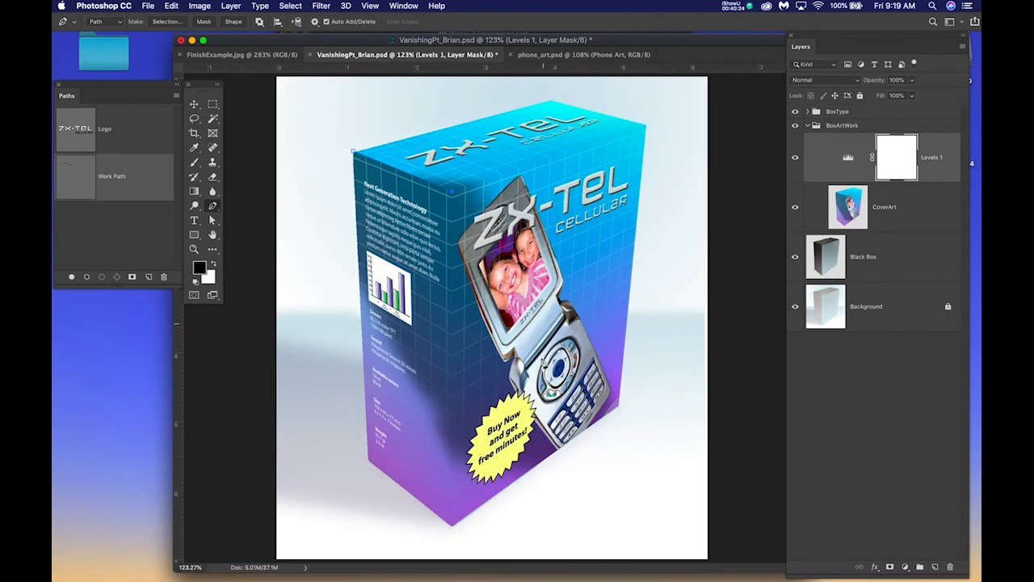
scroll(454, 542, "up", 5)
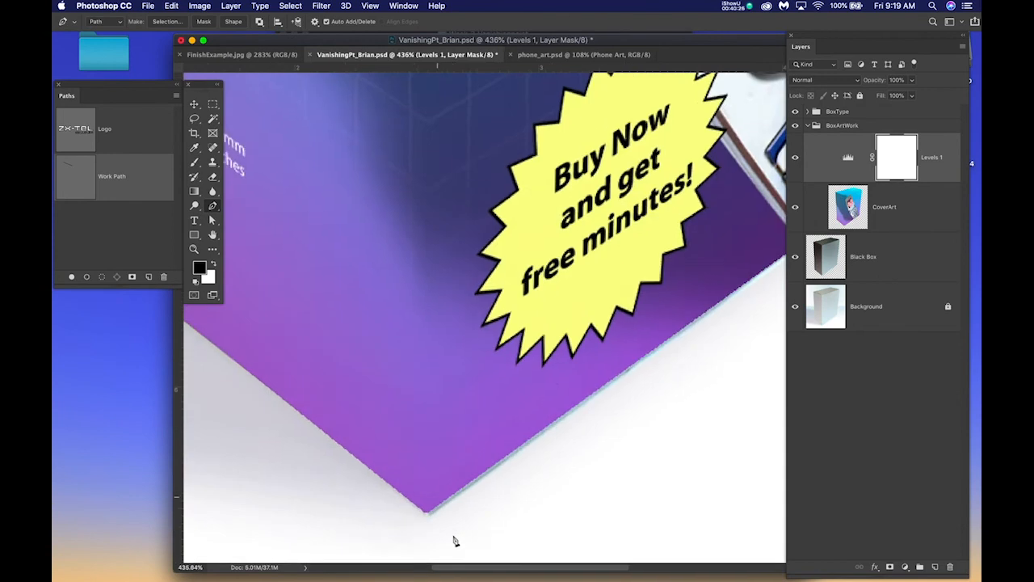
left_click(421, 511)
key("space")
left_click_drag(297, 430, 549, 509)
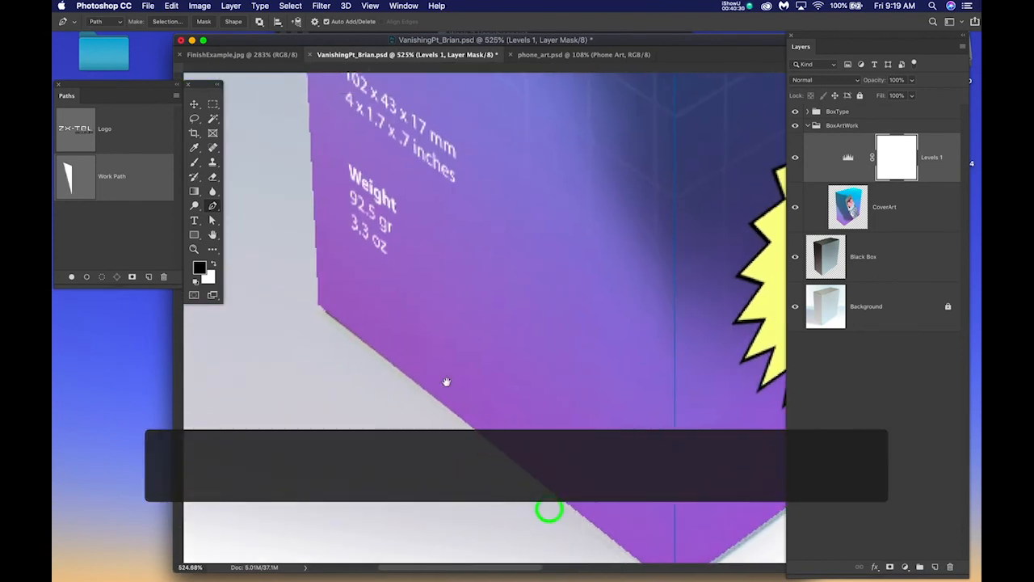
left_click(318, 306)
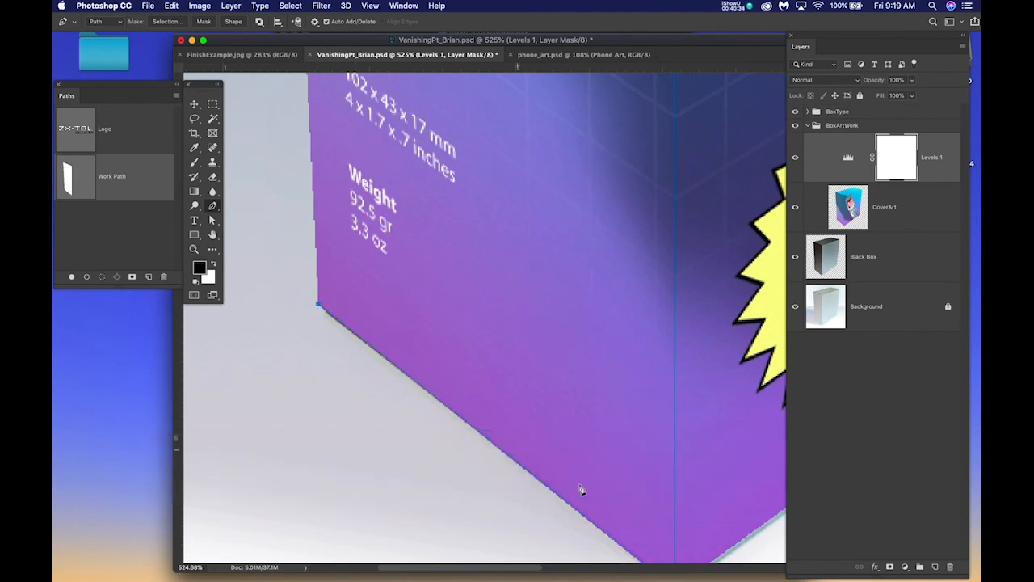
Close the path at its starting point on the narrow side's upper back corner.
scroll(382, 207, "down", 3)
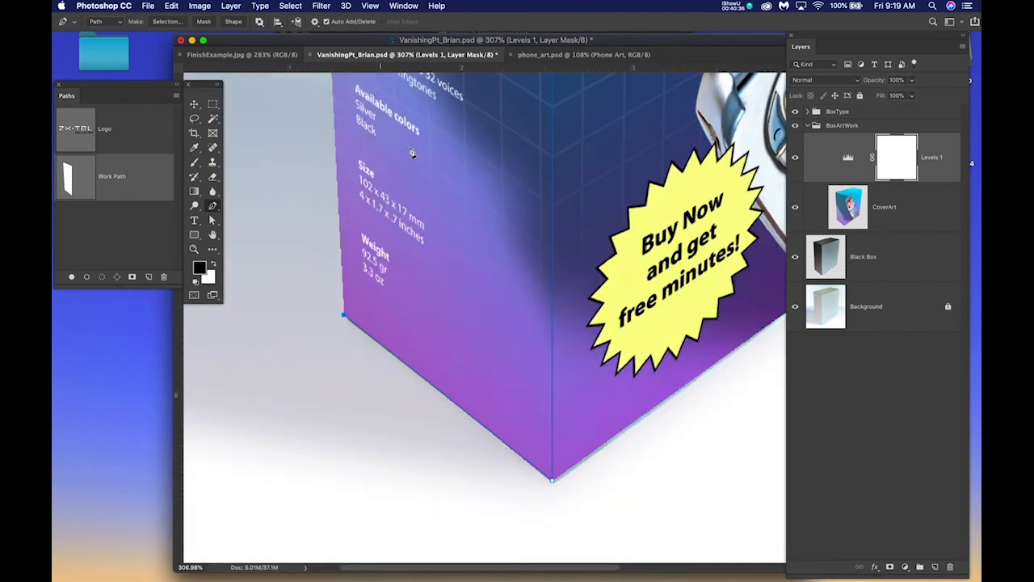
left_click_drag(396, 157, 445, 357)
left_click_drag(440, 174, 453, 377)
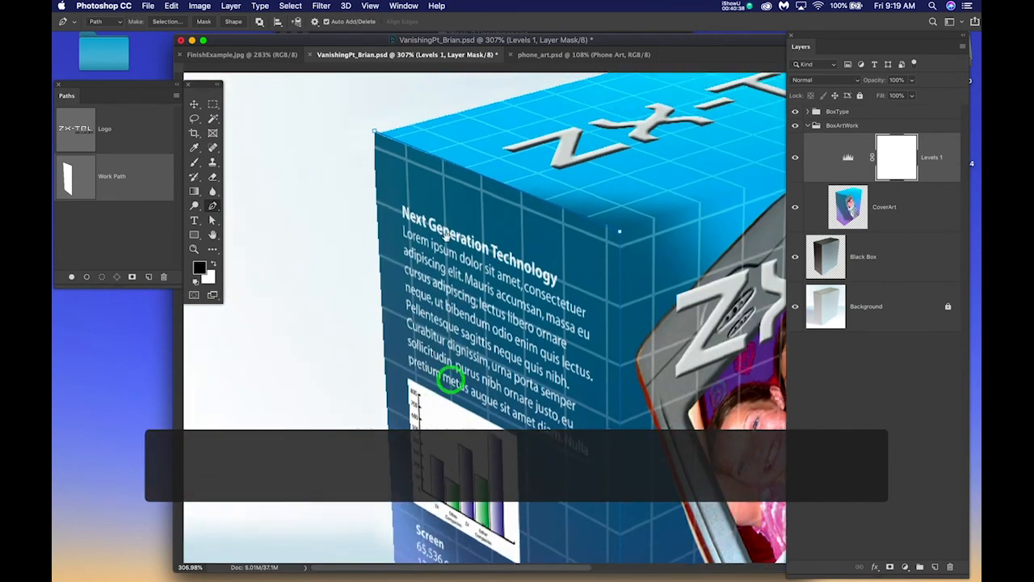
scroll(383, 153, "up", 3)
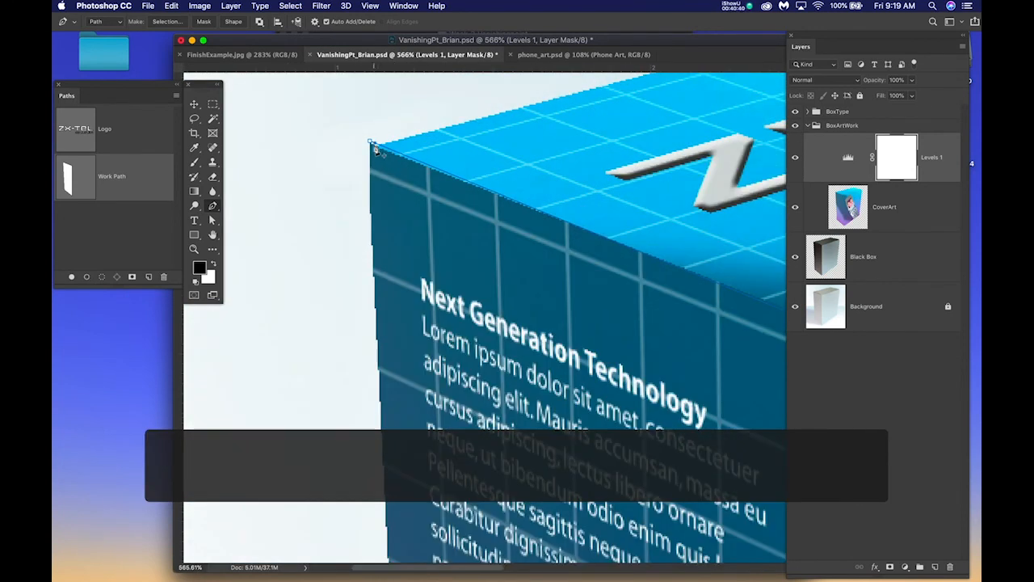
left_click(370, 143)
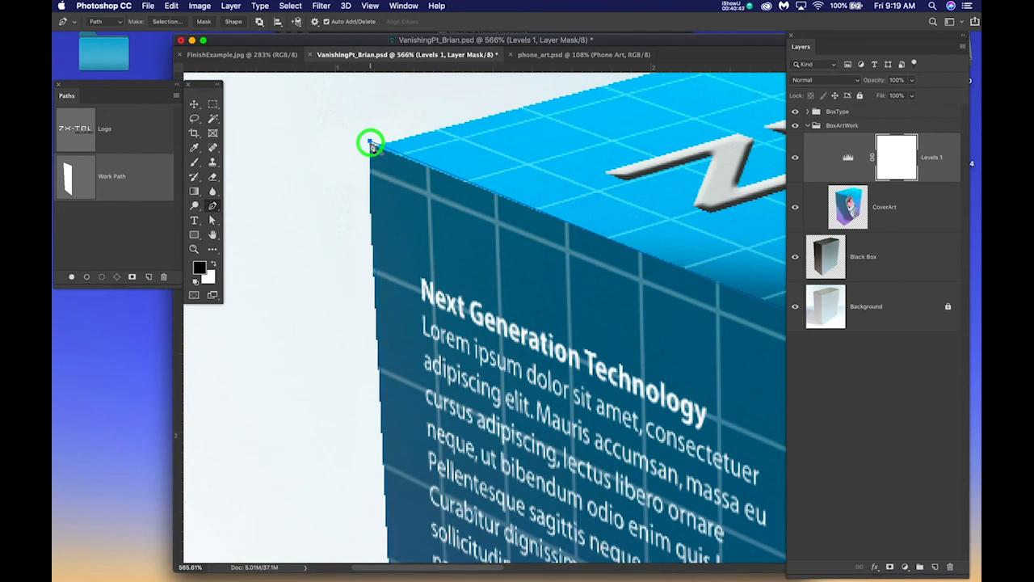
Save the work path of the box's narrow side under the name Side.
left_click(112, 21)
left_click(113, 24)
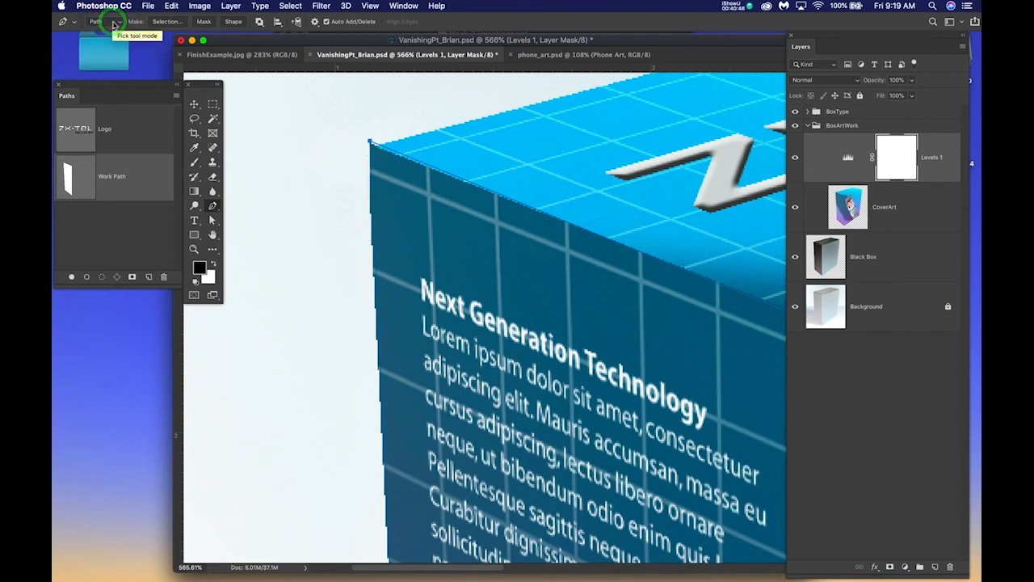
double_click(114, 179)
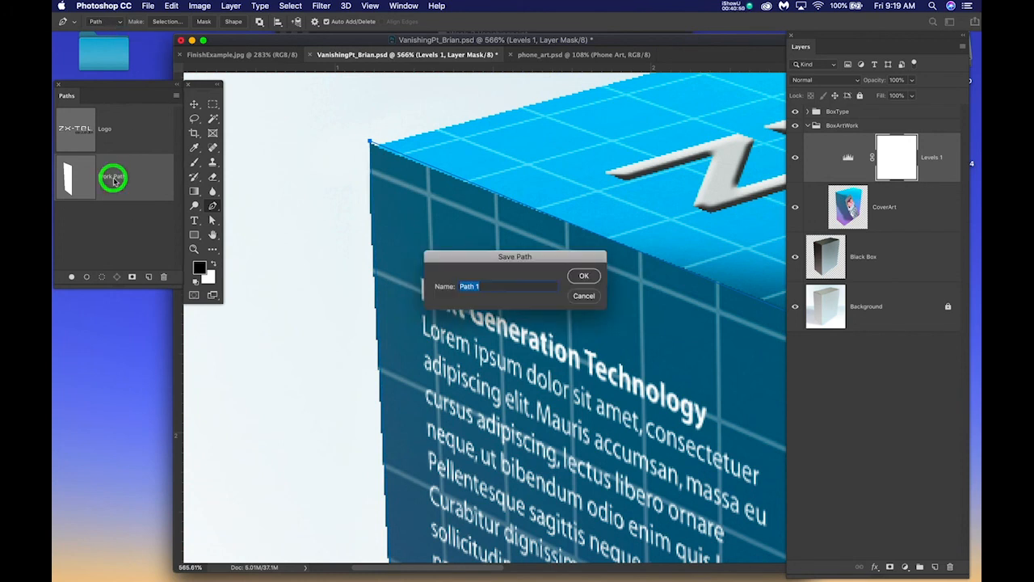
type("Side")
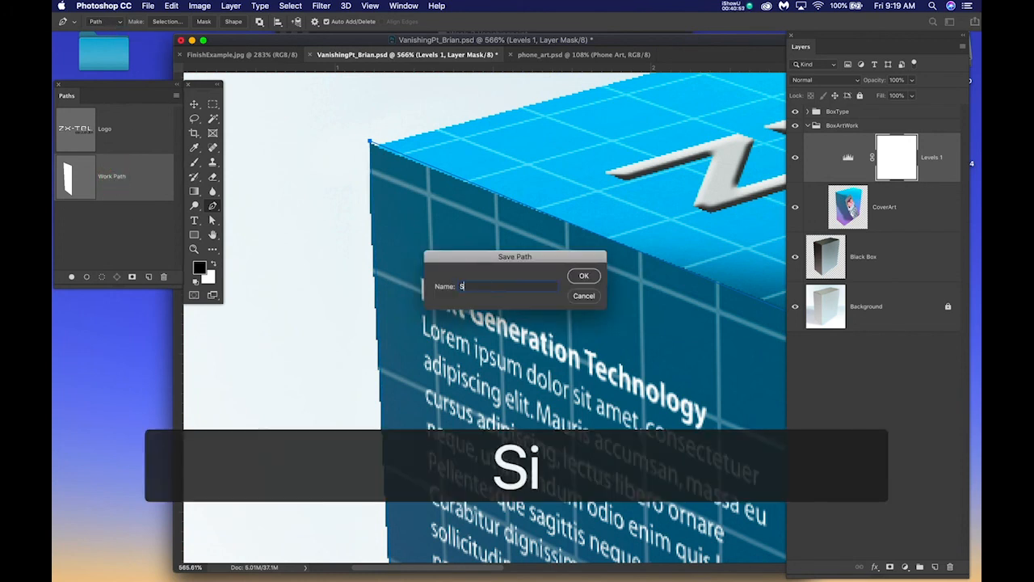
key("Return")
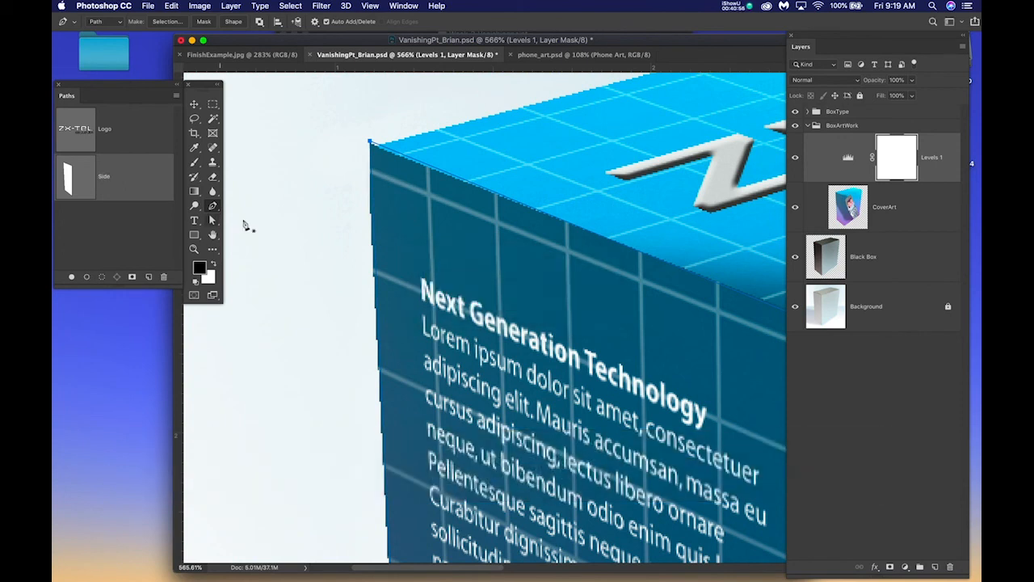
Move the Side path's upper back and upper front anchor points exactly onto the box corners.
key("p")
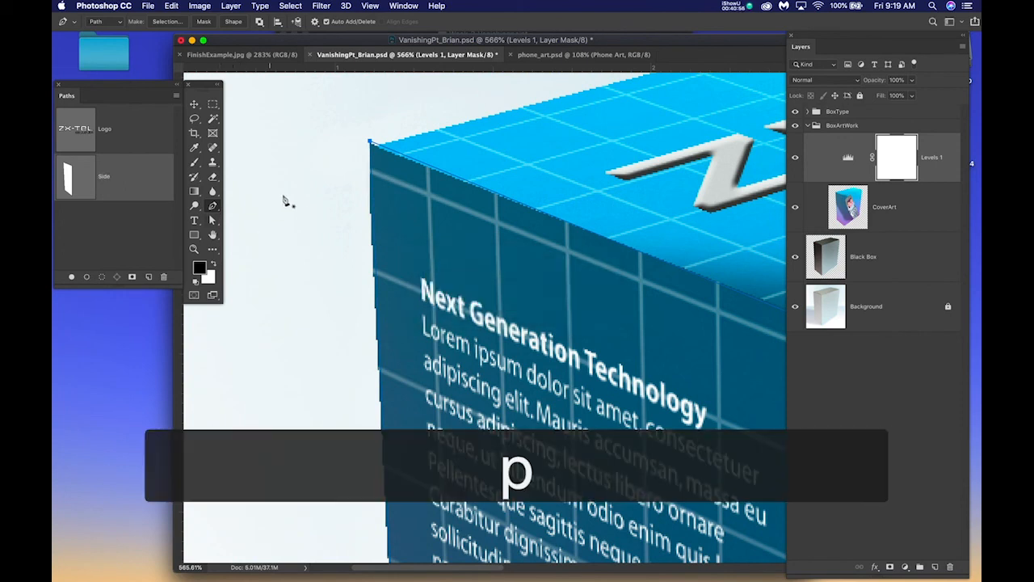
left_click(369, 142)
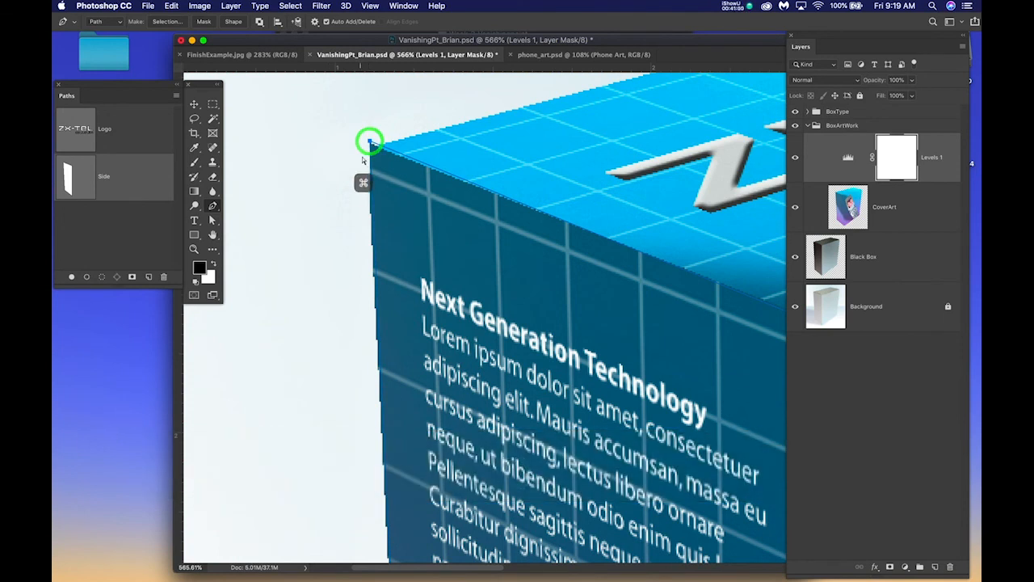
left_click(351, 143, "super")
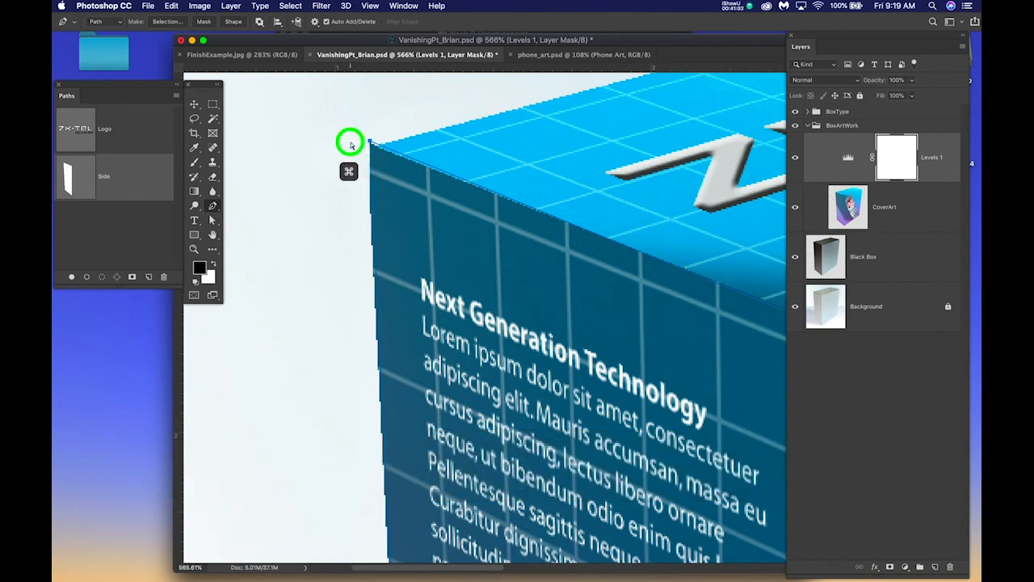
left_click(377, 146, "super")
left_click_drag(370, 141, 370, 146)
scroll(429, 224, "down", 5)
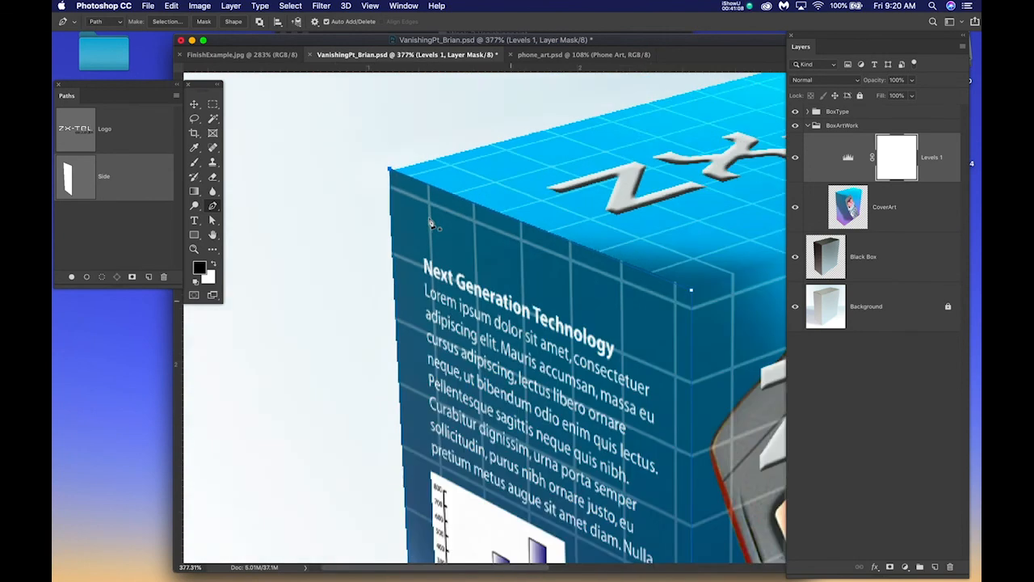
scroll(711, 325, "up", 5)
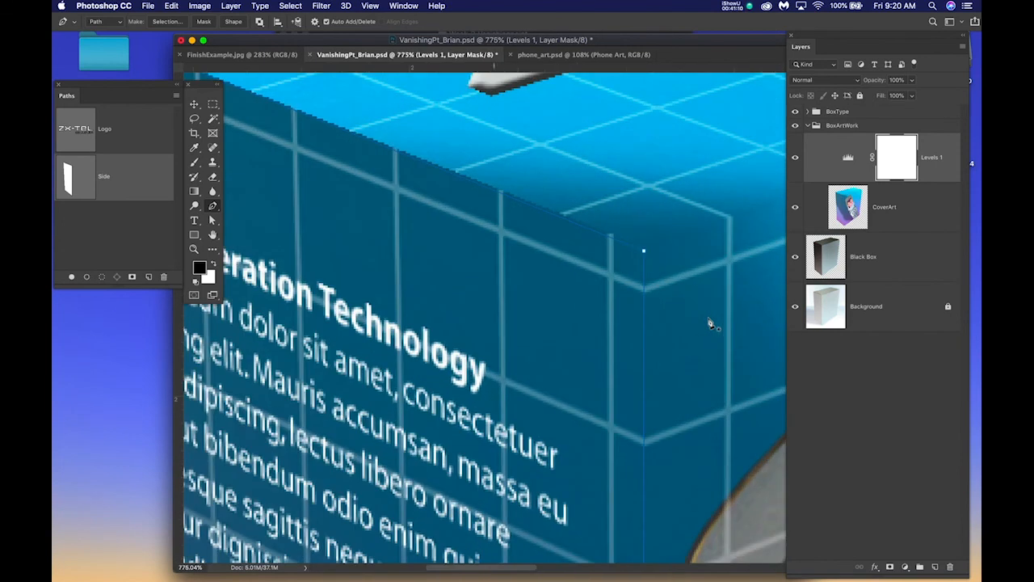
left_click(644, 254, "super")
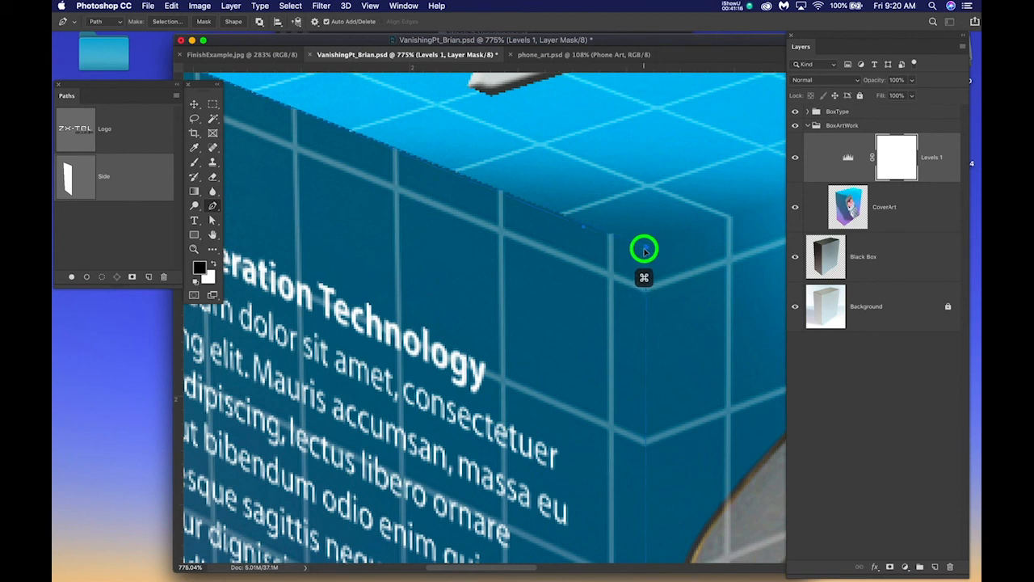
Move the Side path's lowest anchor point down onto the box's lowest front corner.
scroll(654, 300, "down", 3)
scroll(654, 315, "down", 4)
key("space")
left_click_drag(644, 387, 643, 228)
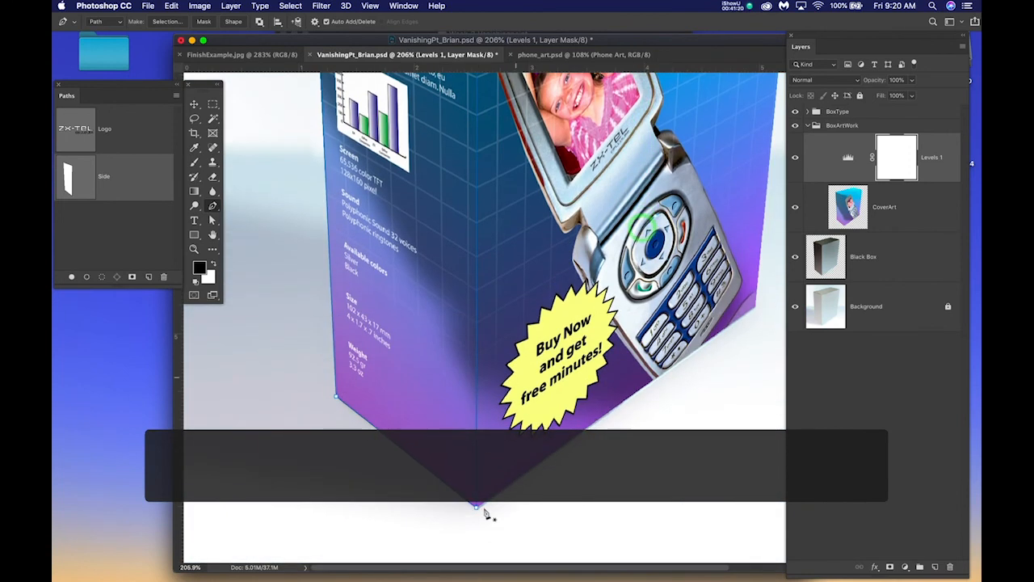
scroll(483, 533, "up", 5)
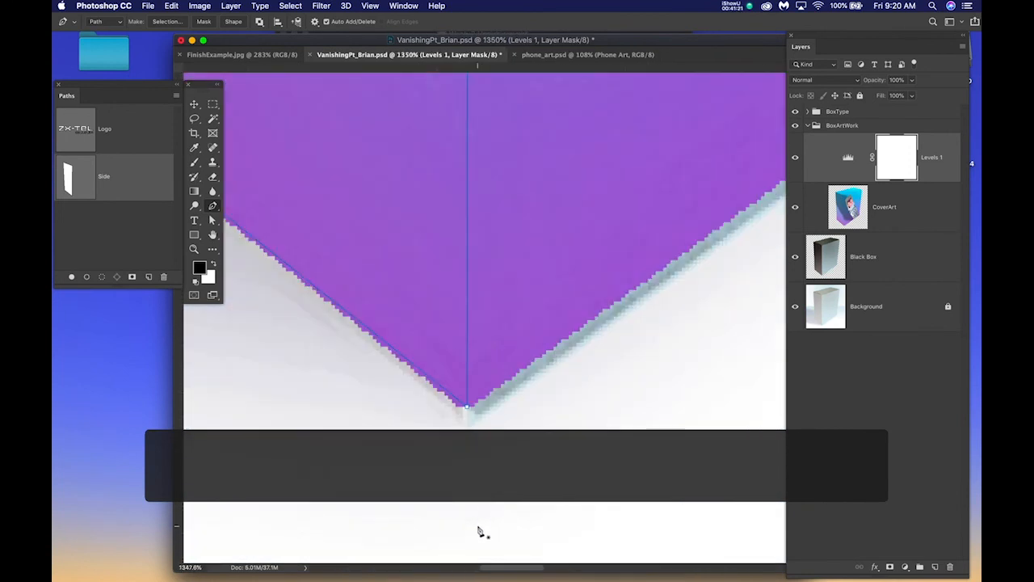
left_click(465, 410)
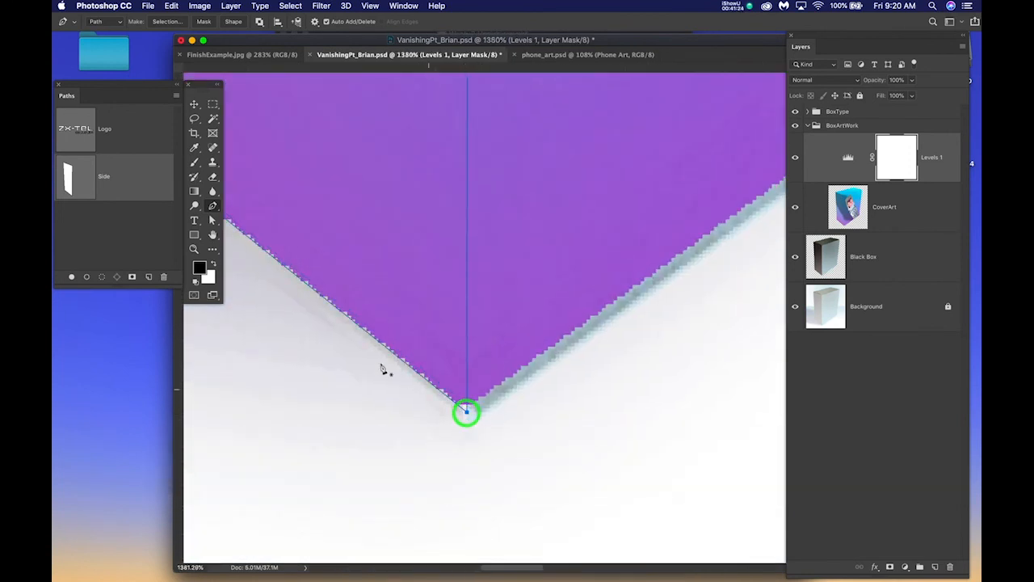
Adjust the Side path's lower back anchor point to the box corner and save the document.
scroll(384, 370, "down", 4)
key("space")
left_click_drag(336, 321, 473, 369)
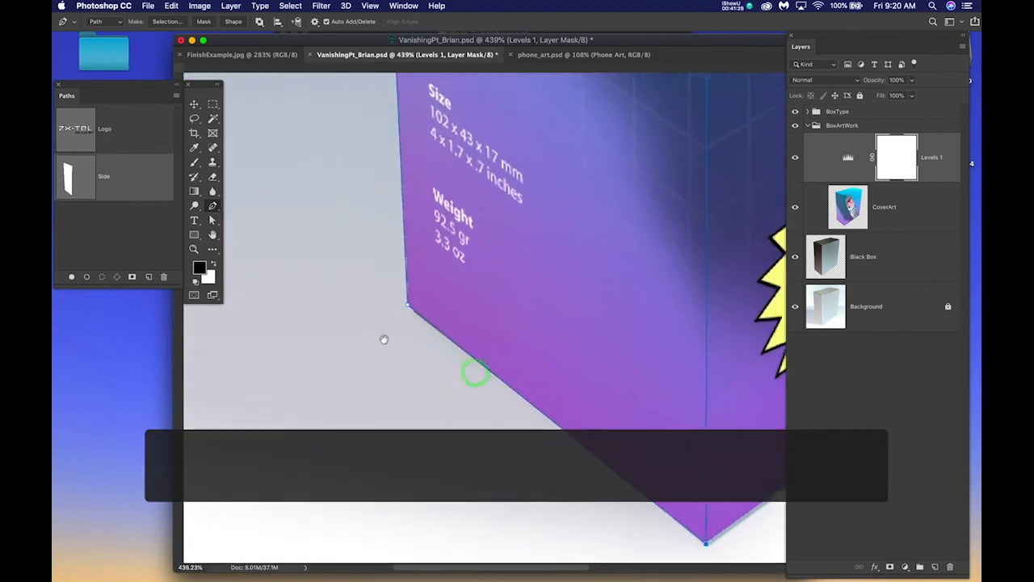
scroll(415, 299, "up", 3)
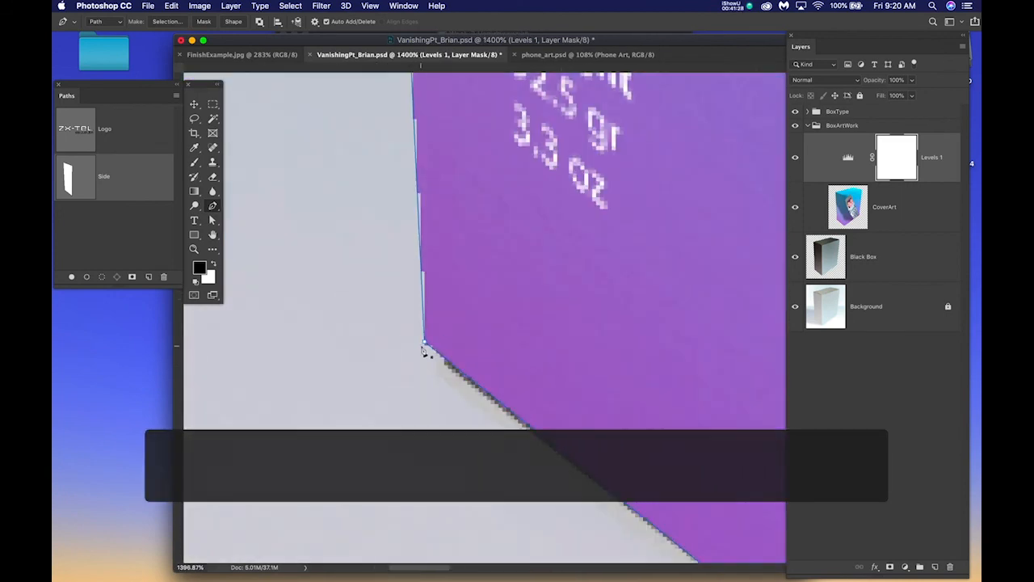
left_click(424, 345, "super")
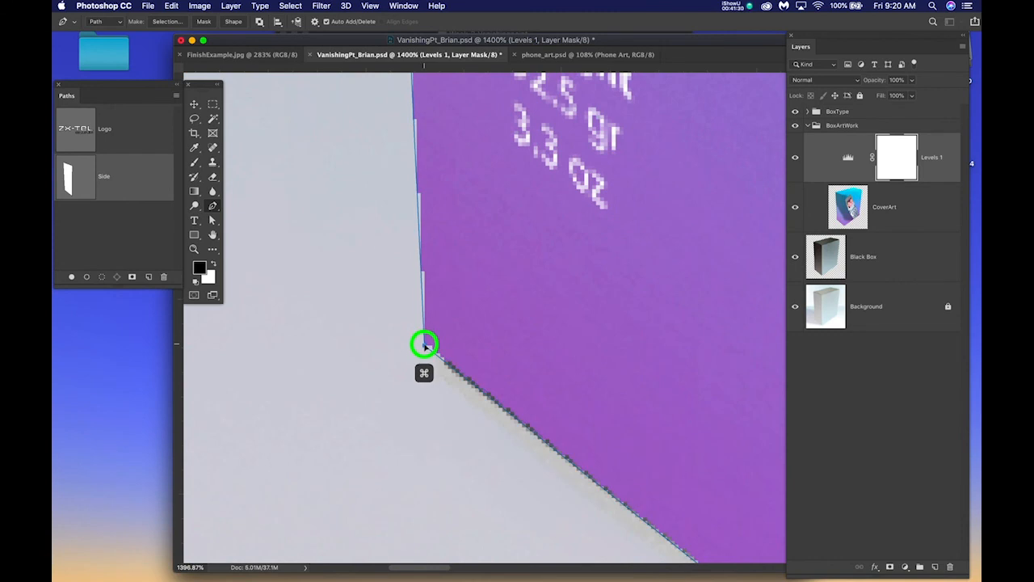
scroll(424, 345, "down", 4)
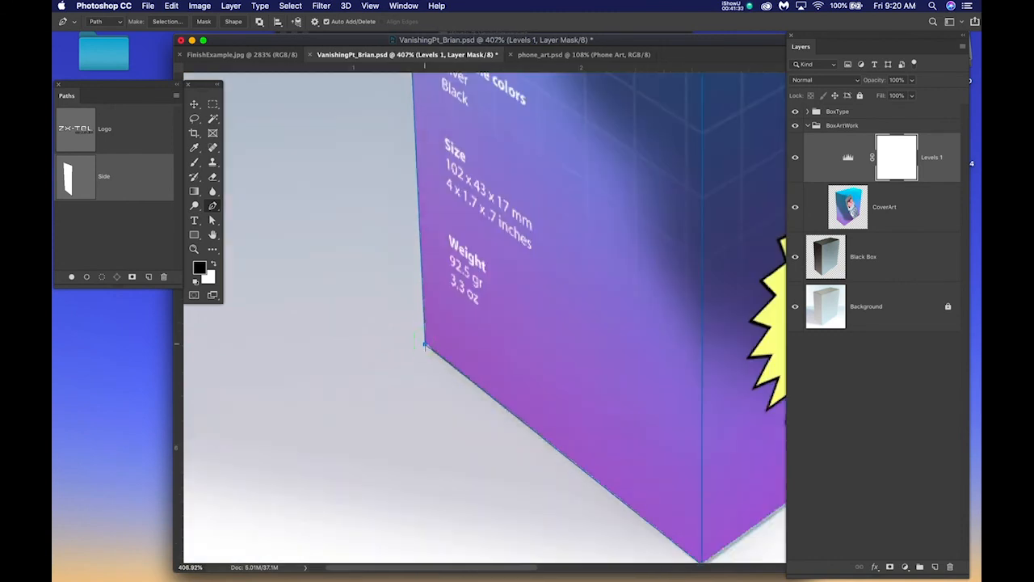
scroll(424, 345, "down", 5)
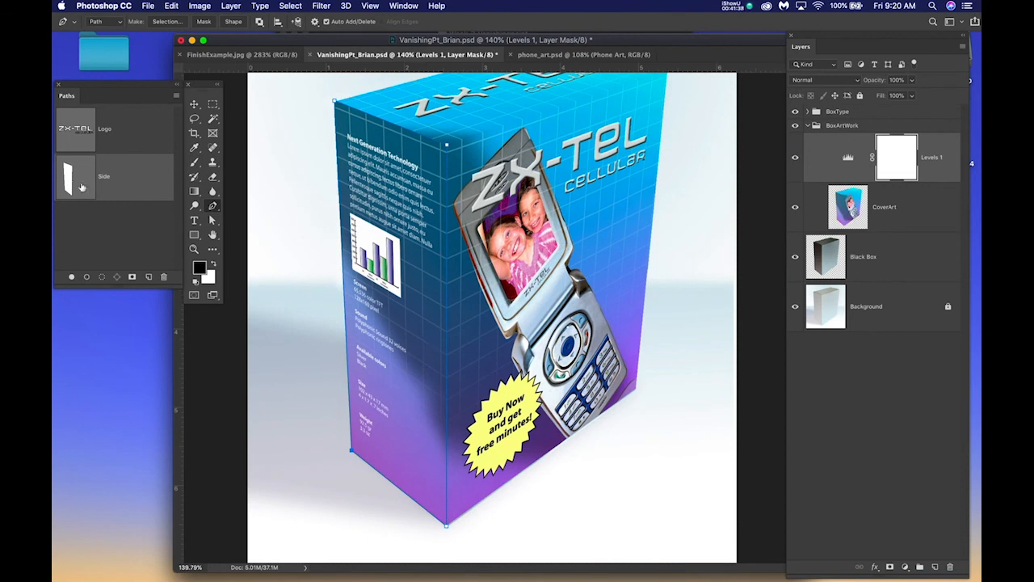
key("super+s")
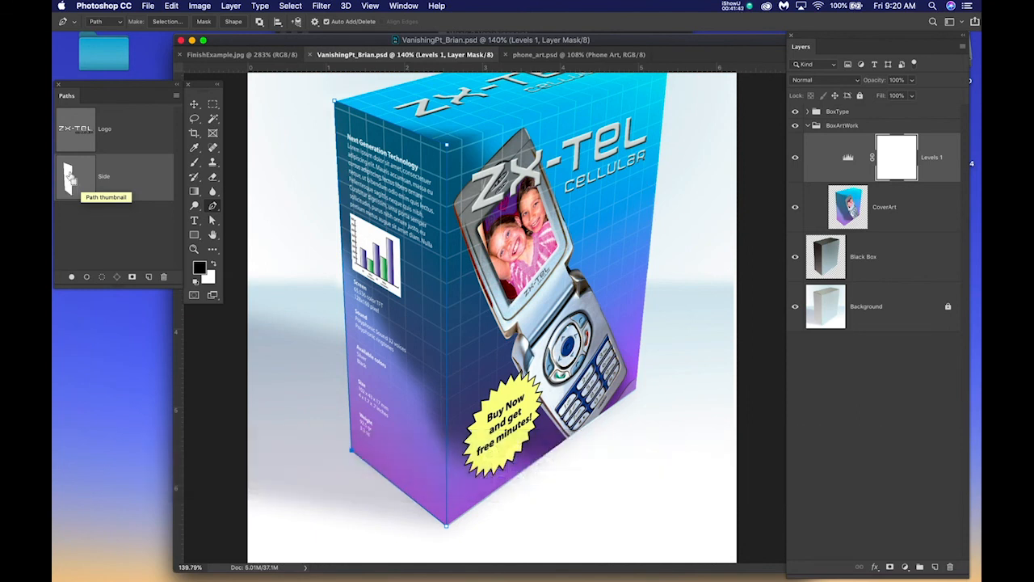
Load the Side path as a selection and target the Levels 1 layer mask.
left_click(69, 174, "super")
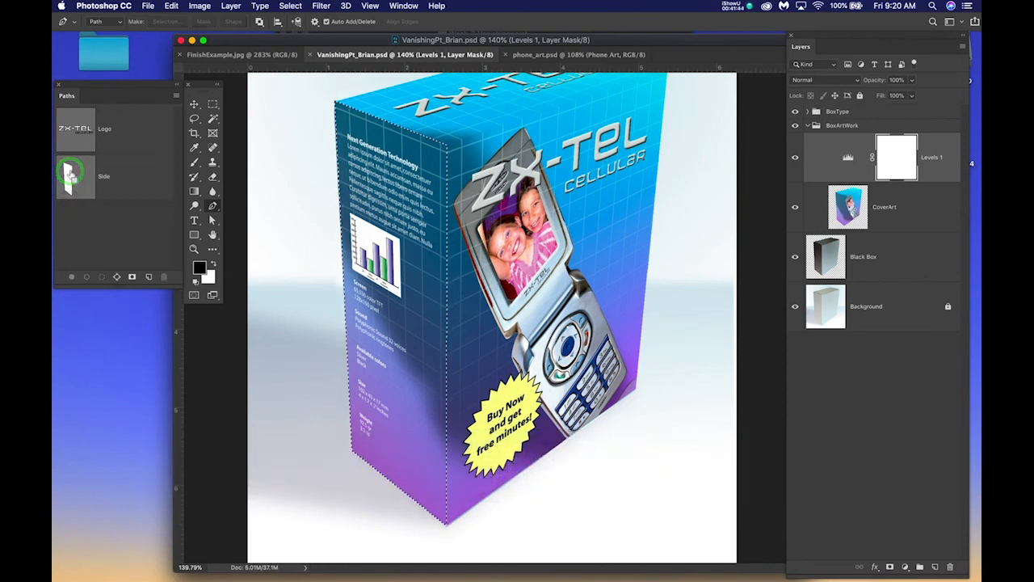
left_click(907, 164)
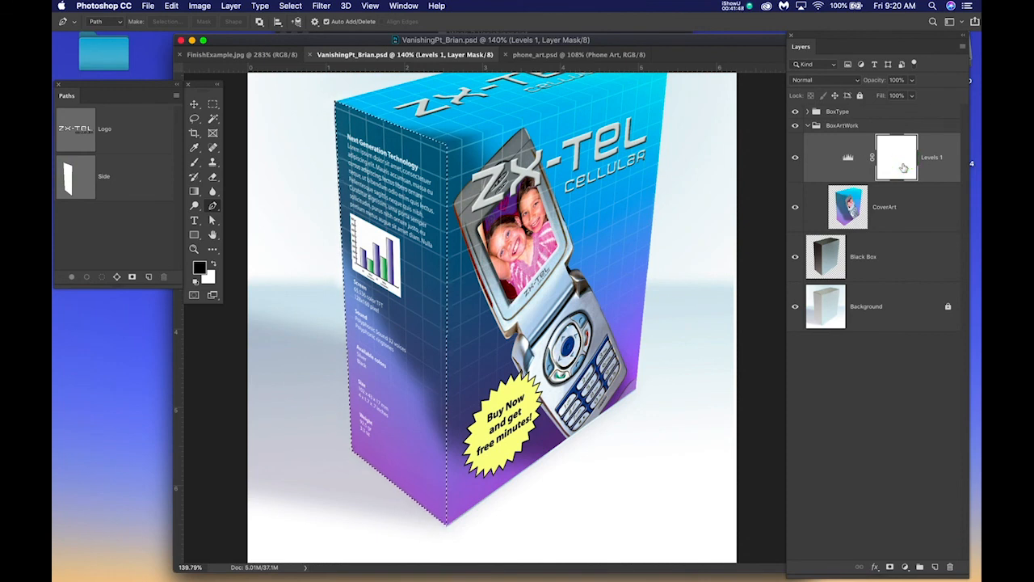
left_click_drag(468, 282, 501, 303)
key("super+r")
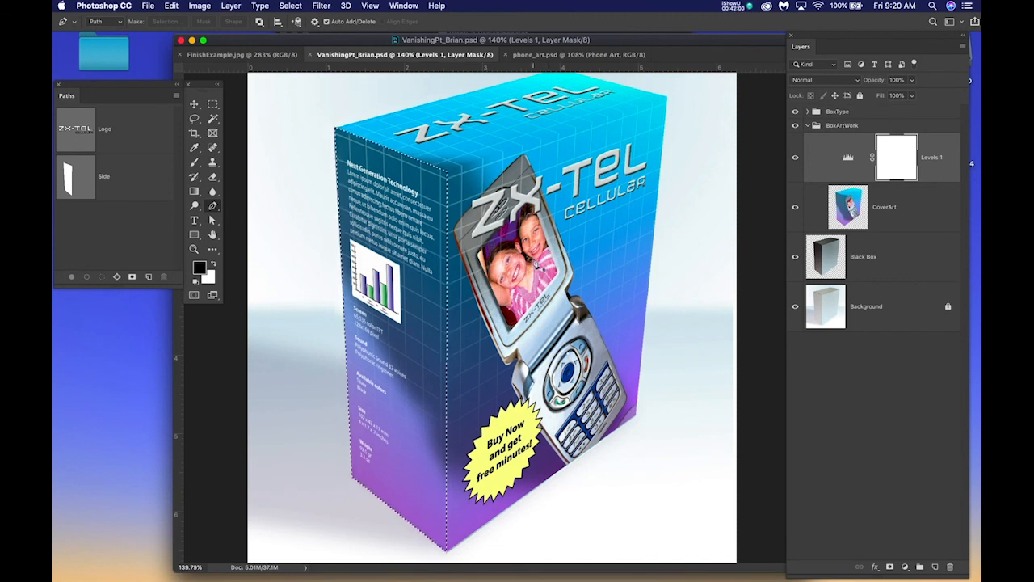
Try limiting Levels 1 to the narrow side by filling the selection with black on its mask, deselecting and inverting the mask.
left_click(892, 161)
key("alt+BackSpace")
key("super+d")
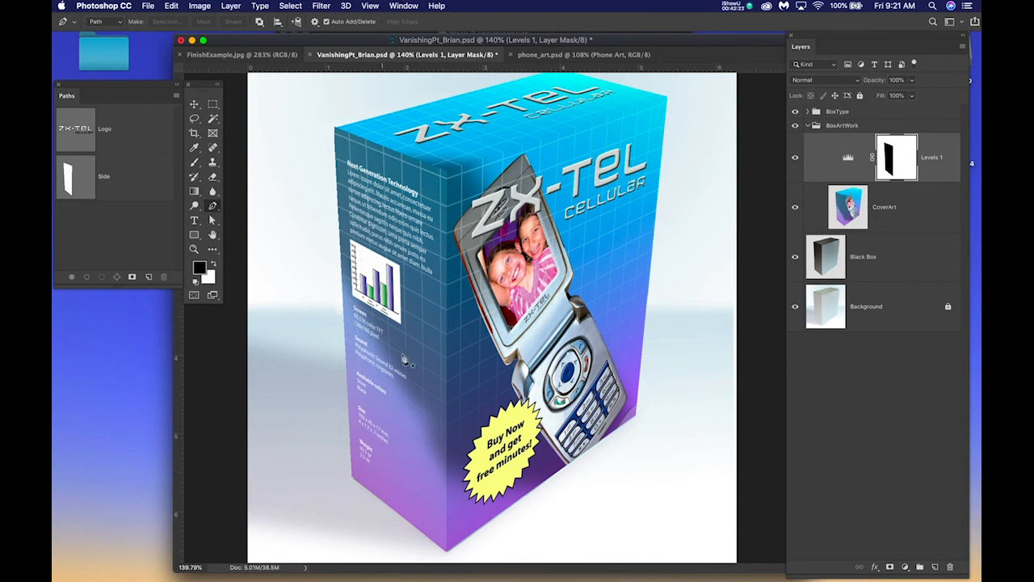
left_click(905, 162)
key("super+i")
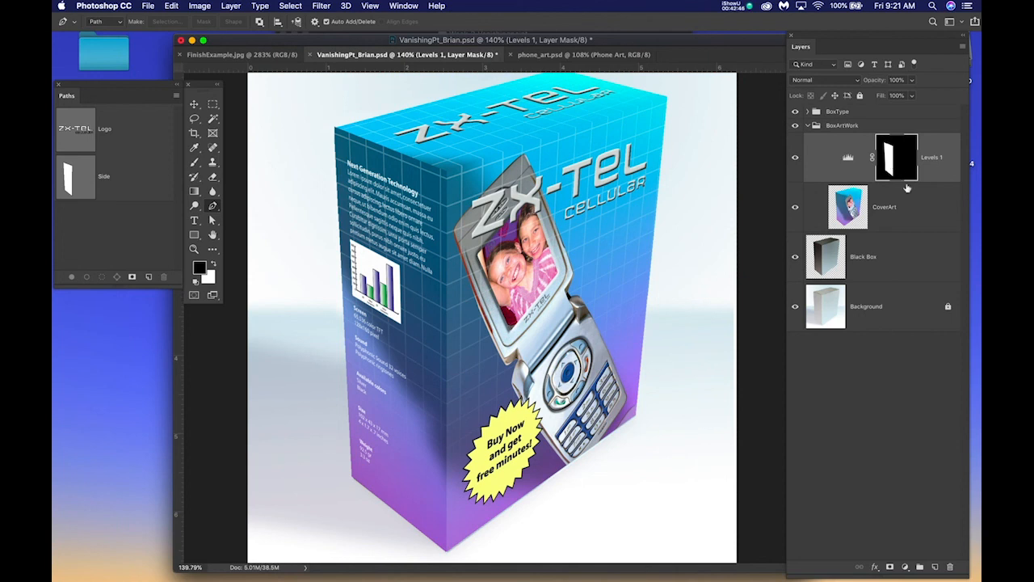
Undo the mask inversion, the deselection and the black fill on the Levels 1 mask.
key("super+z")
key("super+z")
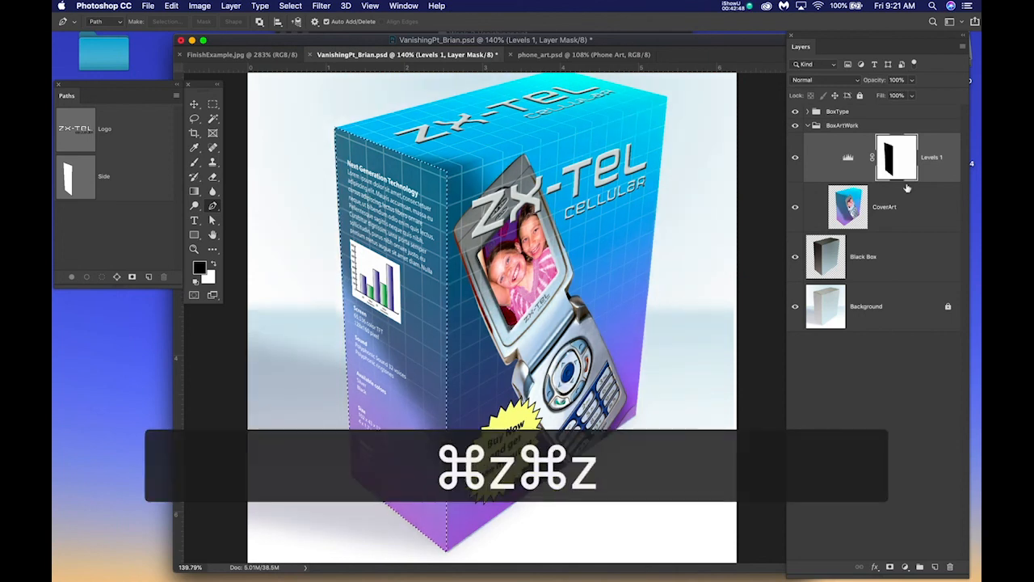
key("super+z")
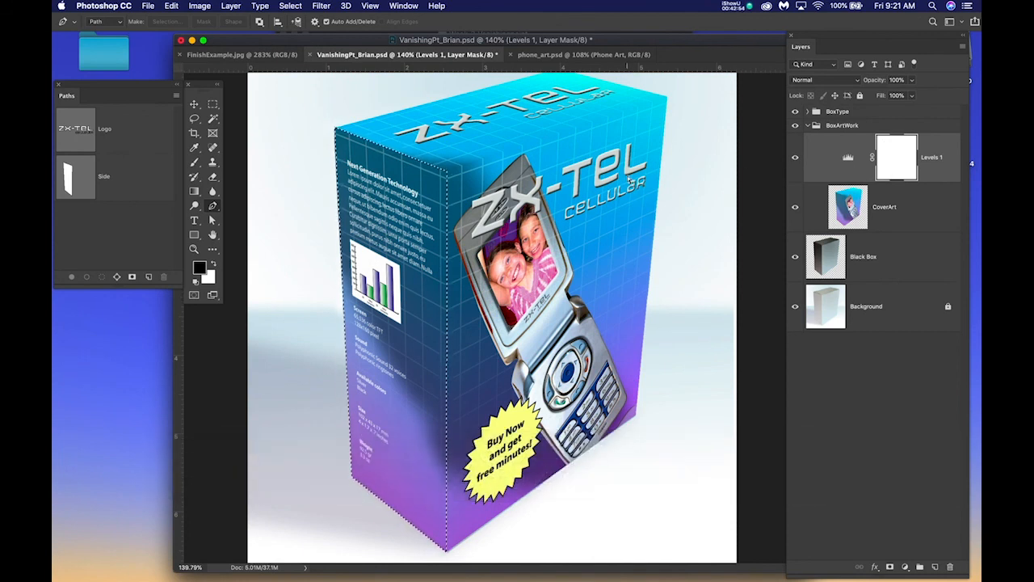
Invert the narrow-side selection, fill it with black on the Levels 1 mask, and deselect.
key("super+shift+i")
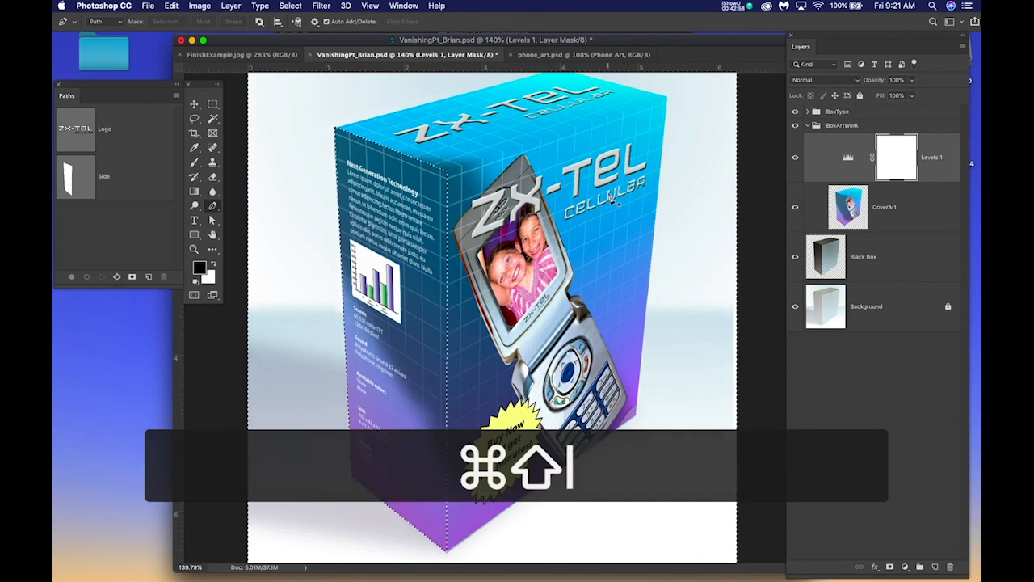
key("alt+BackSpace")
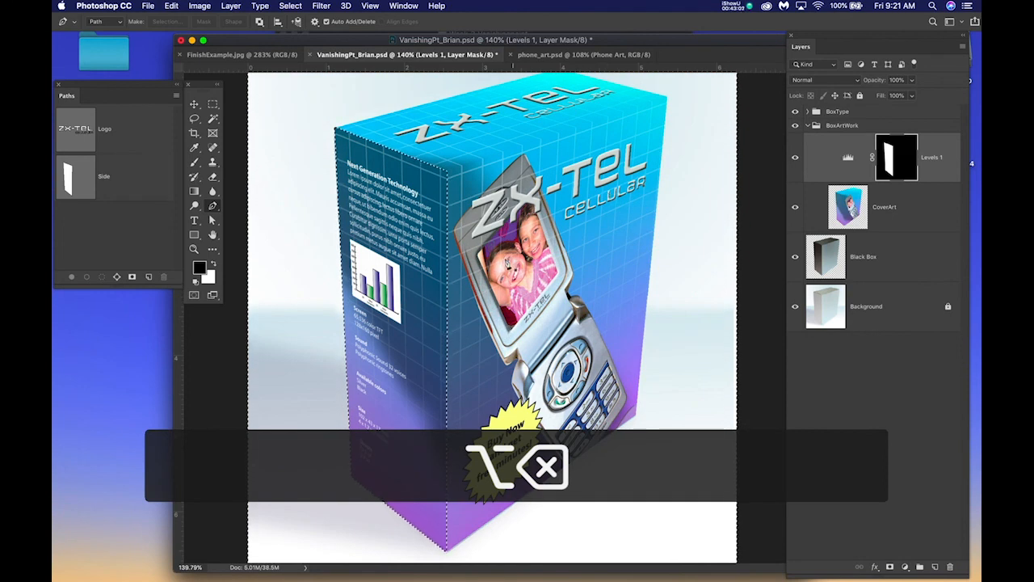
key("super+d")
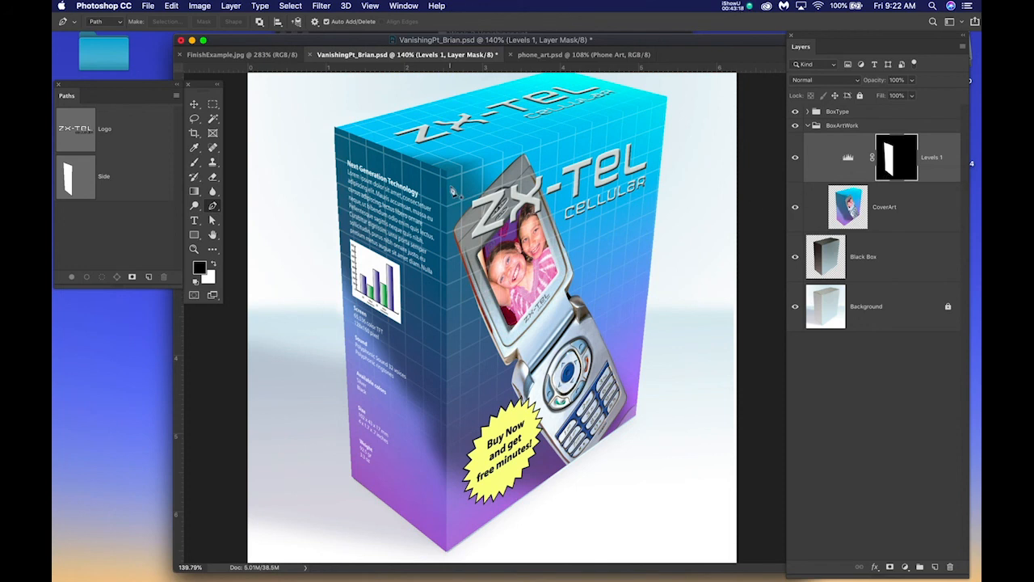
Duplicate the Side path and name the copy Top.
left_click(104, 194)
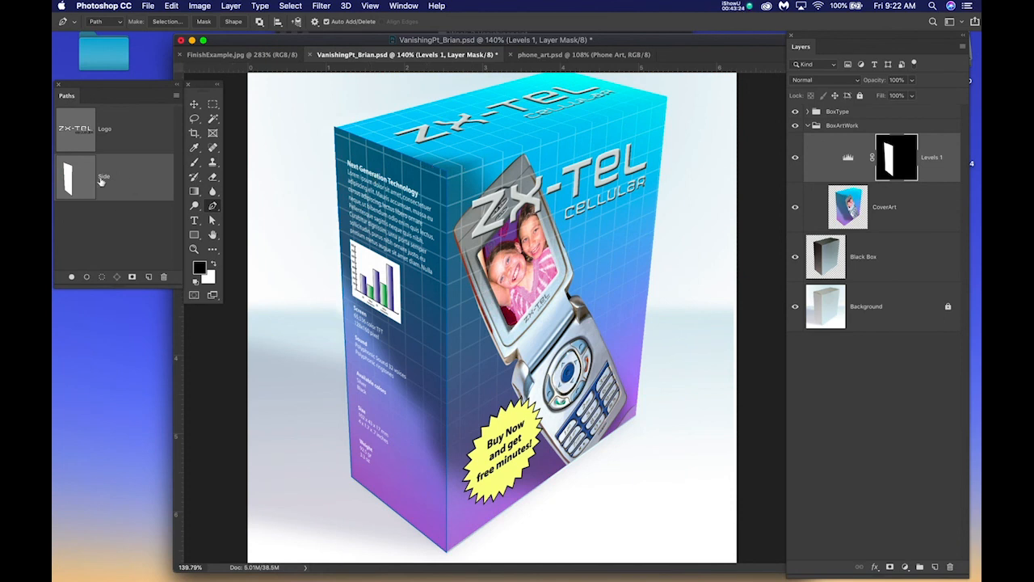
left_click_drag(127, 179, 148, 277)
double_click(107, 226)
type("Top")
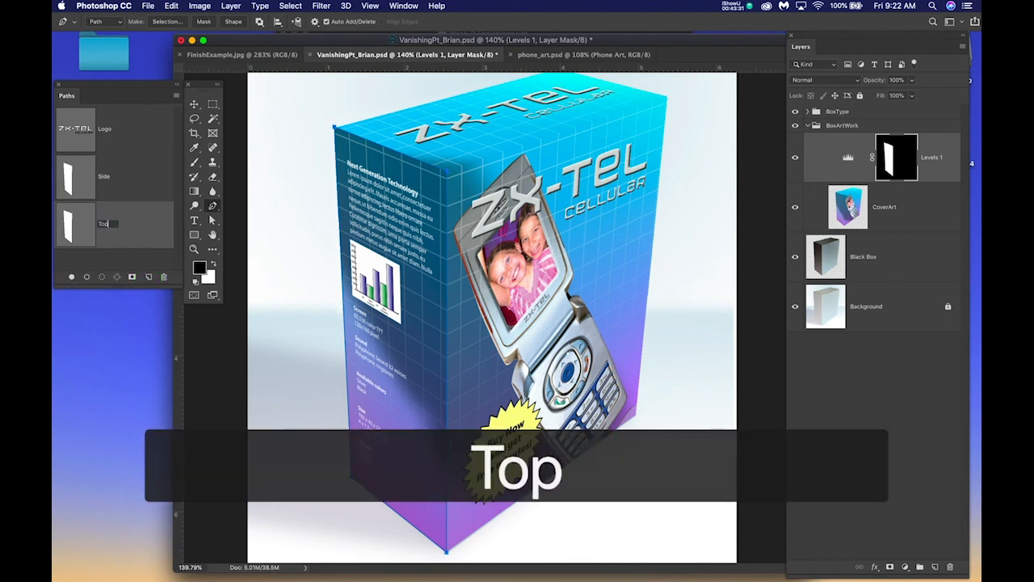
key("Return")
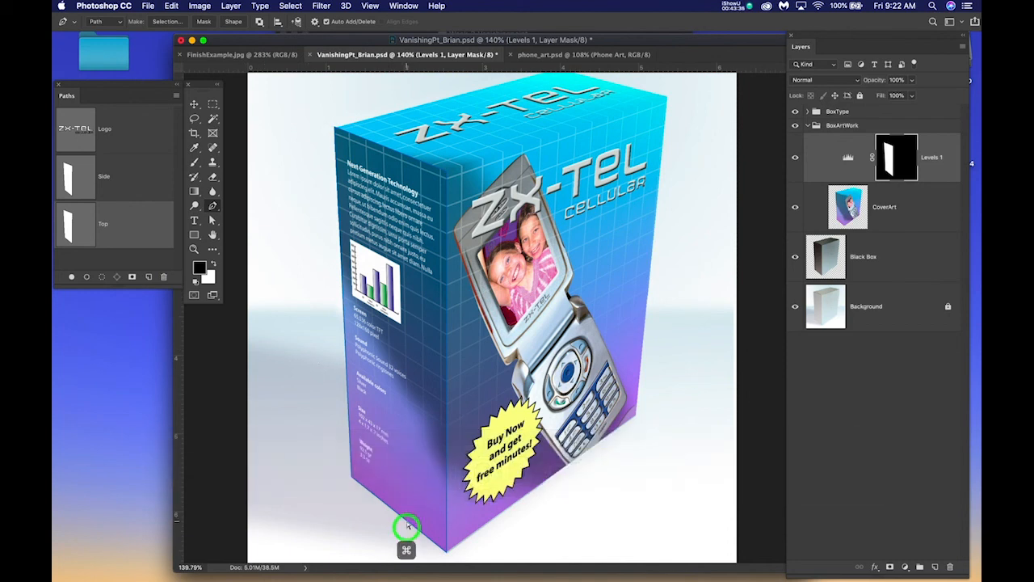
Move the Top path's two lower corner points up around the box's top face, leaving slight overhang past its back edges.
left_click_drag(404, 526, 648, 90)
left_click(552, 287)
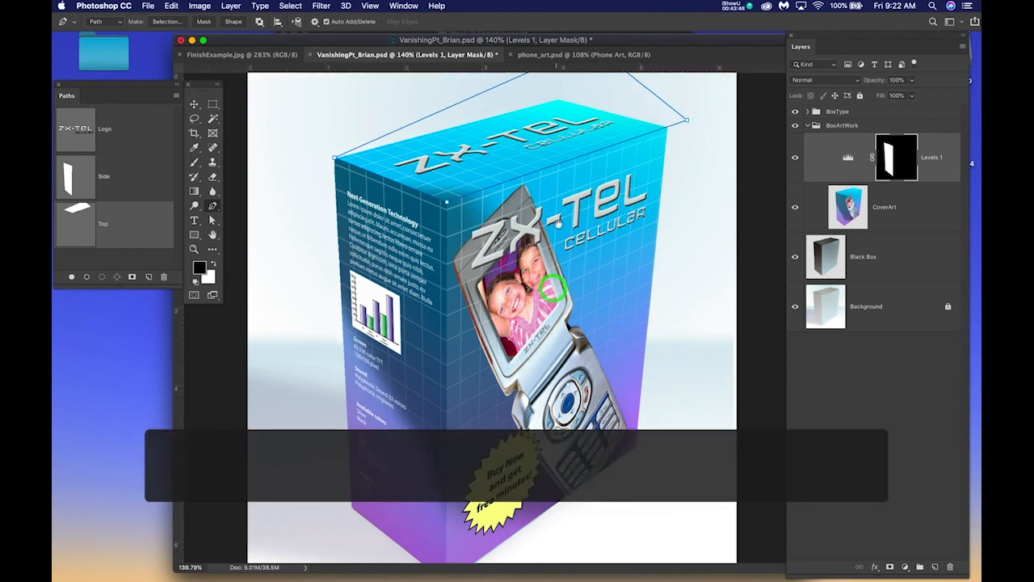
left_click(549, 246)
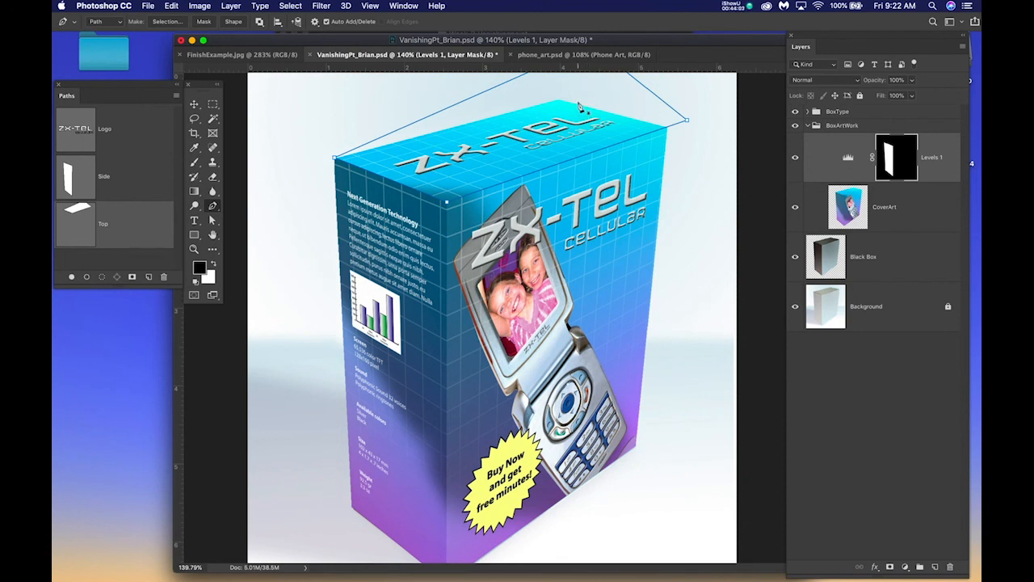
key("f")
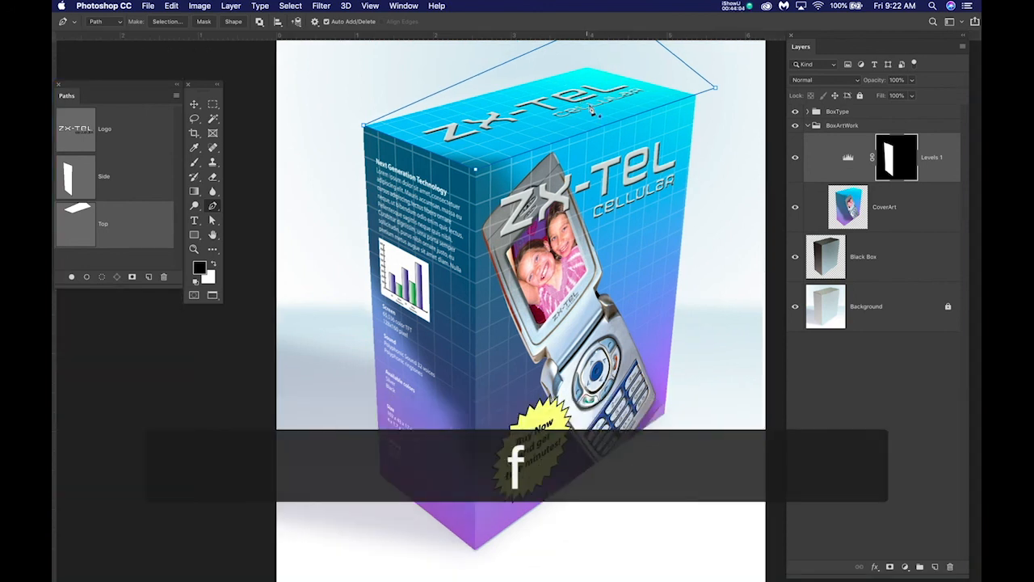
left_click_drag(596, 115, 553, 200)
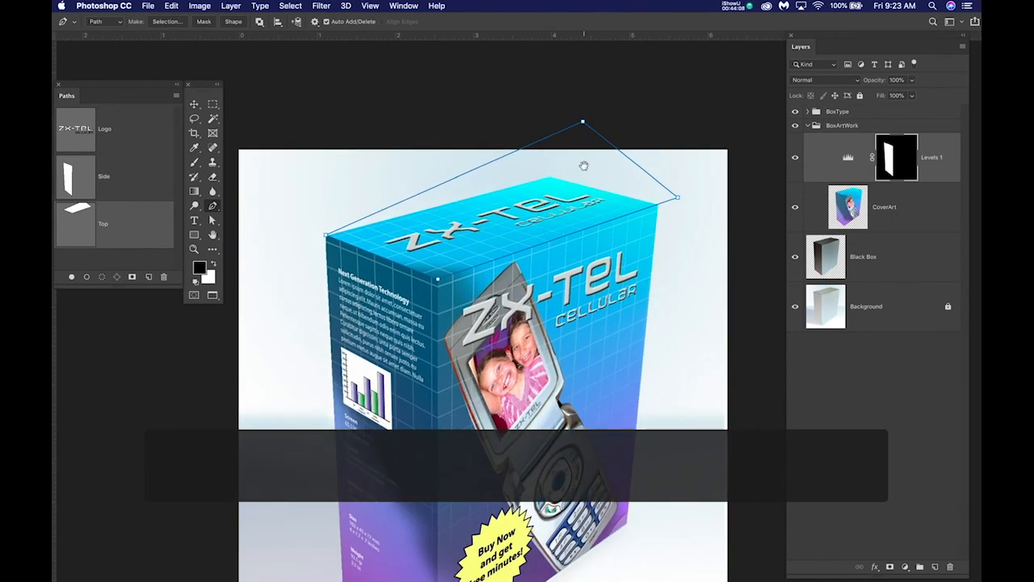
key("p")
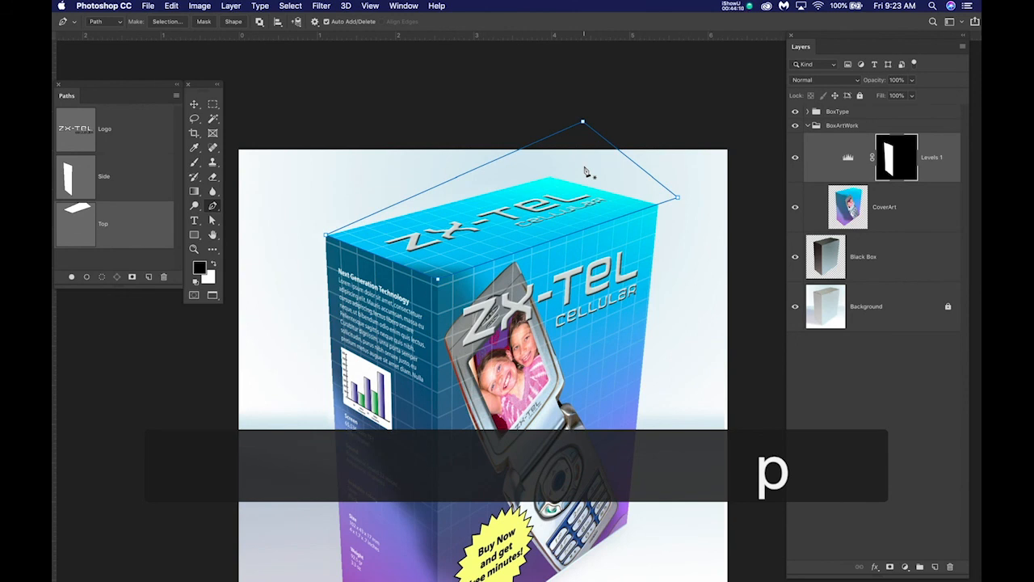
left_click_drag(582, 123, 544, 170)
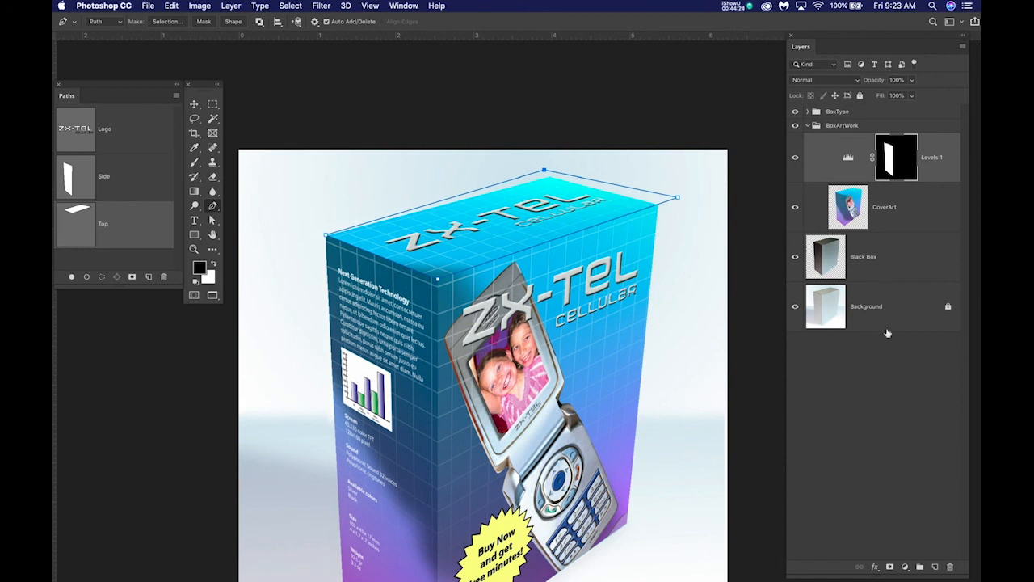
Add a new layer above Levels 1 and name it TopHighlight.
left_click(935, 568)
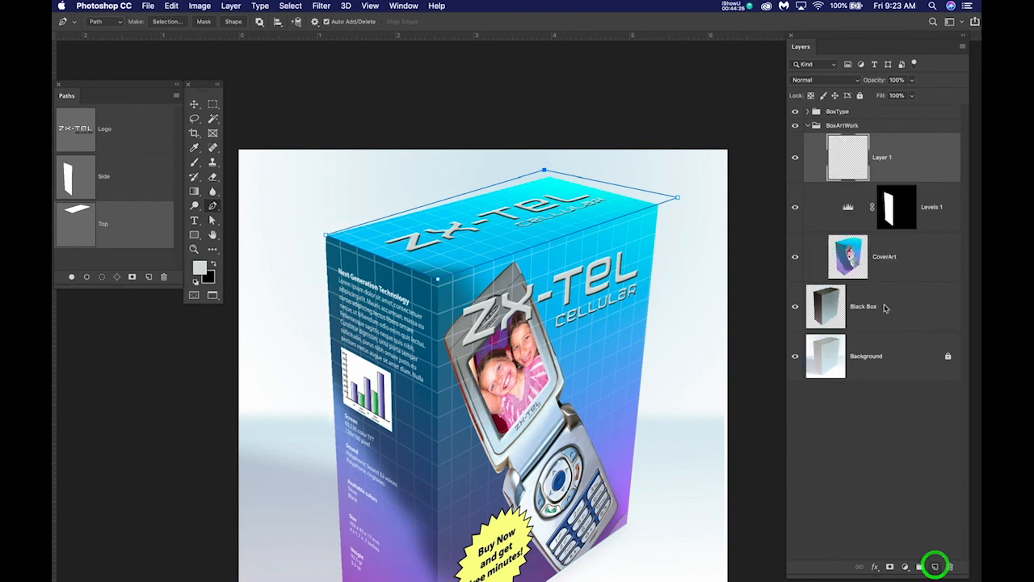
double_click(881, 157)
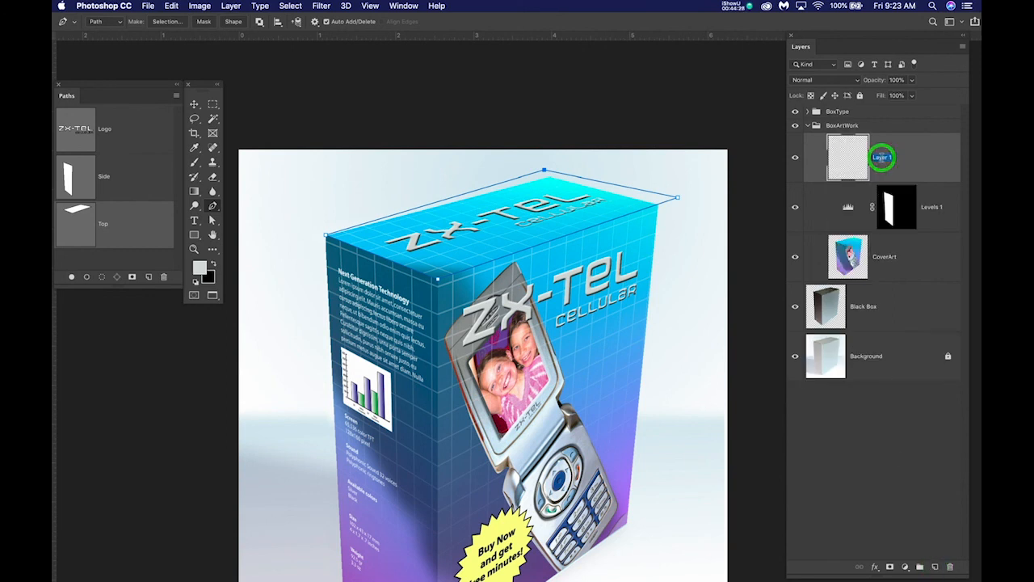
type("Top")
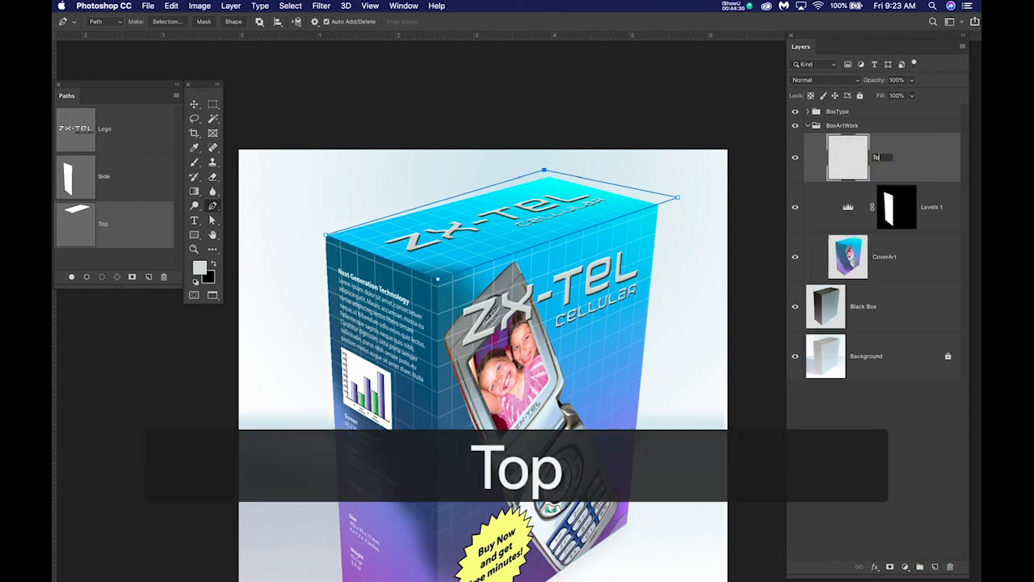
type("High")
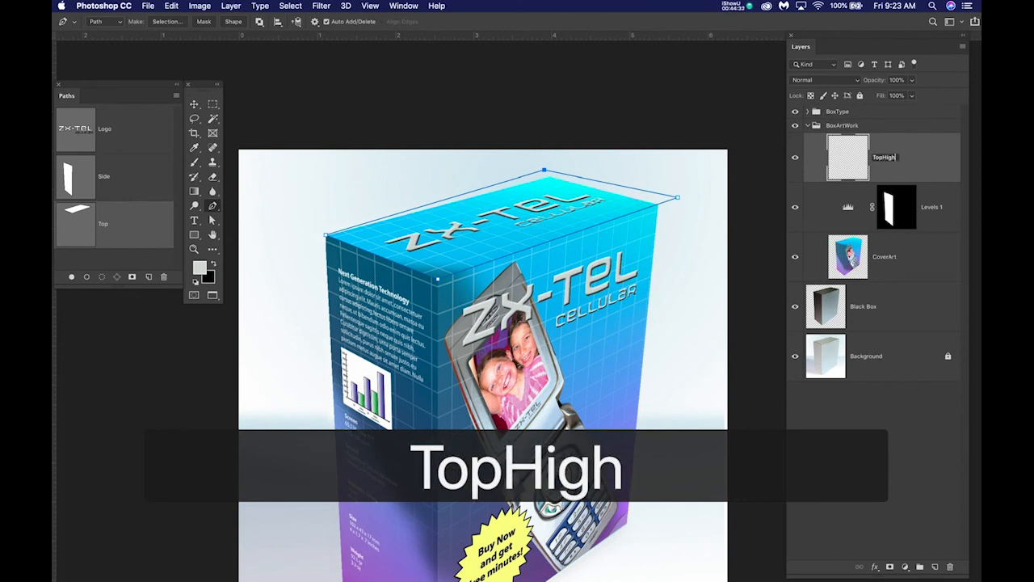
type("light")
key("Return")
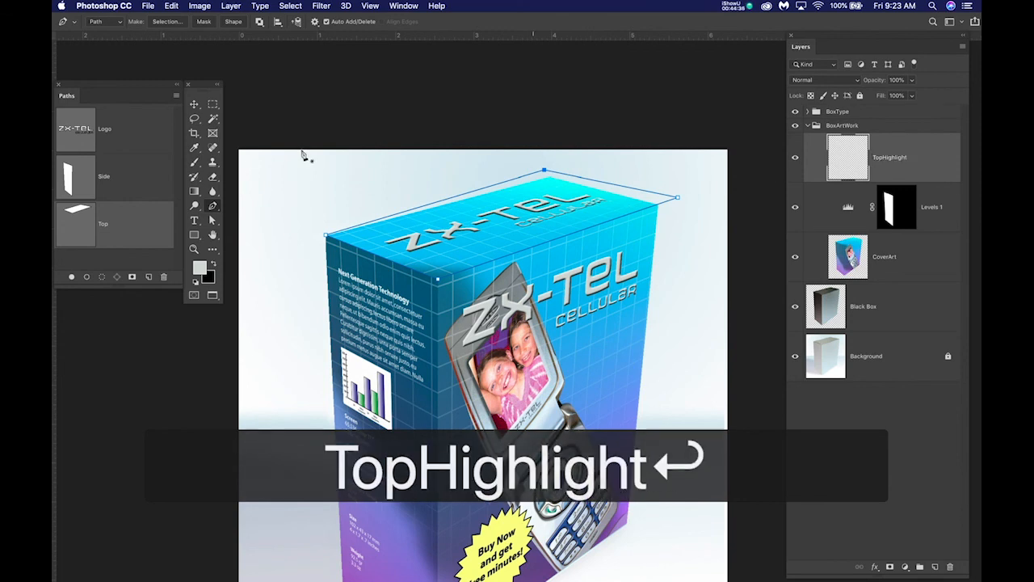
Load the Top path as a selection, hide the selection edges and switch to the Brush tool.
left_click(77, 214, "super")
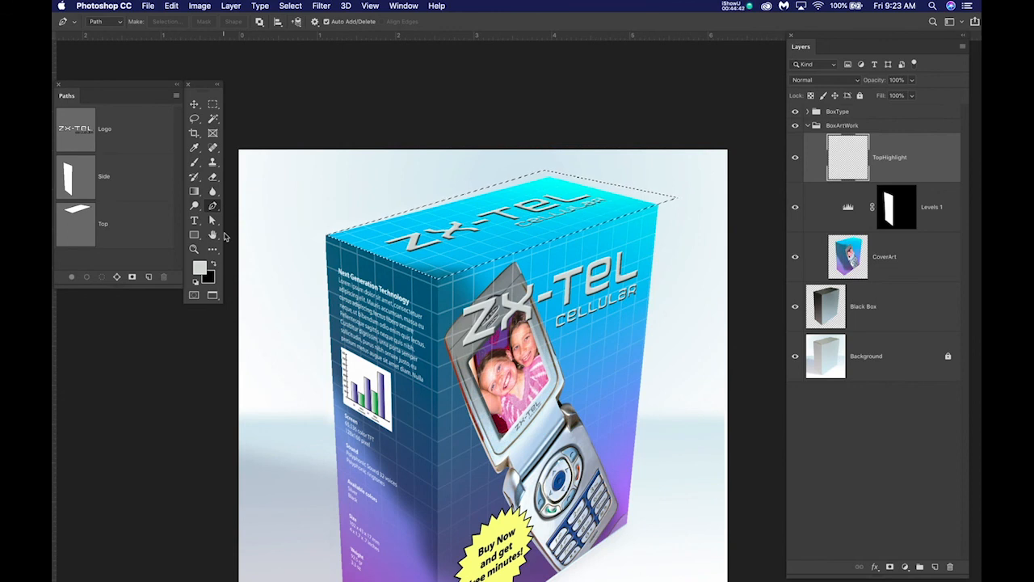
key("super+h")
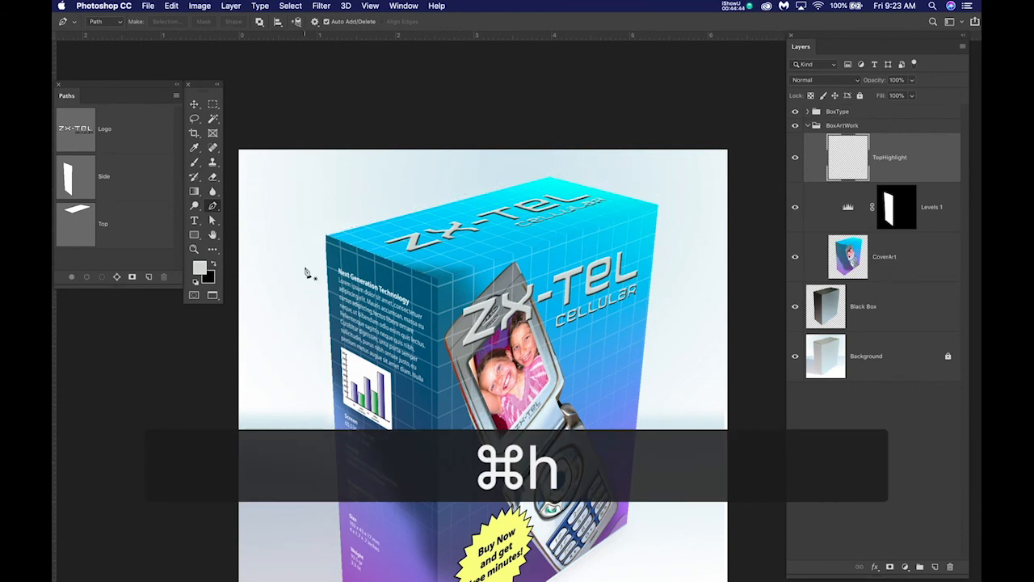
key("b")
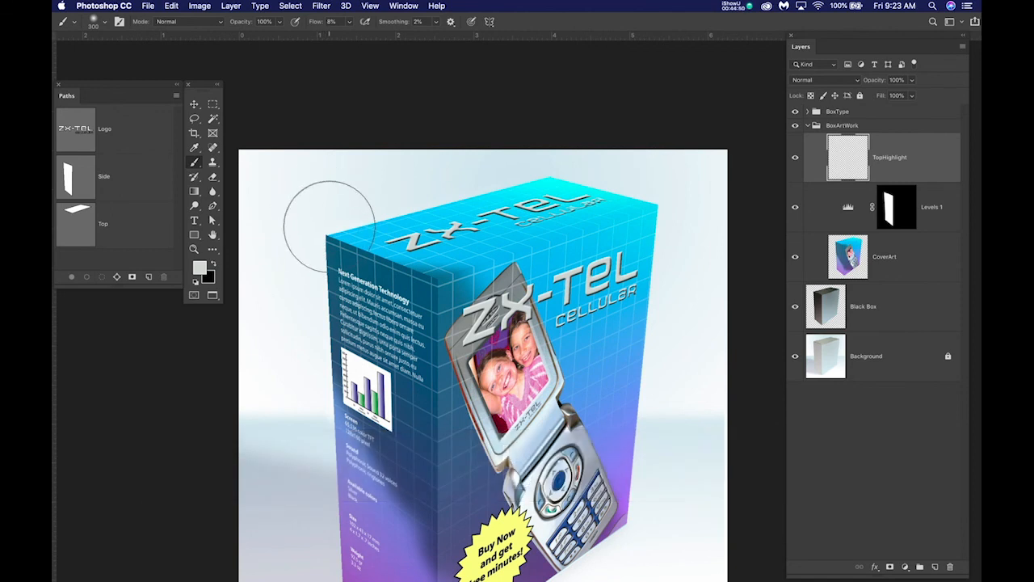
Resize the brush to 400 px and sample the pale background colour above the box as the foreground colour.
key("bracketleft")
key("bracketleft")
key("bracketleft")
key("bracketleft")
key("bracketleft")
key("bracketleft")
key("bracketleft")
key("bracketleft")
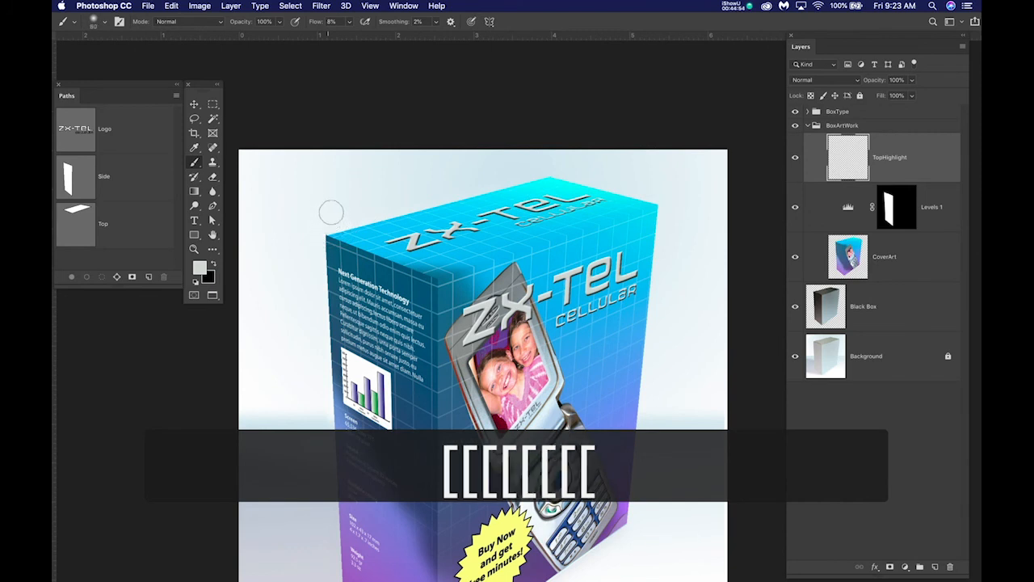
key("bracketright")
key("bracketright")
key("bracketright")
key("bracketright")
key("bracketright")
key("bracketright")
key("bracketright")
key("bracketright")
key("bracketright")
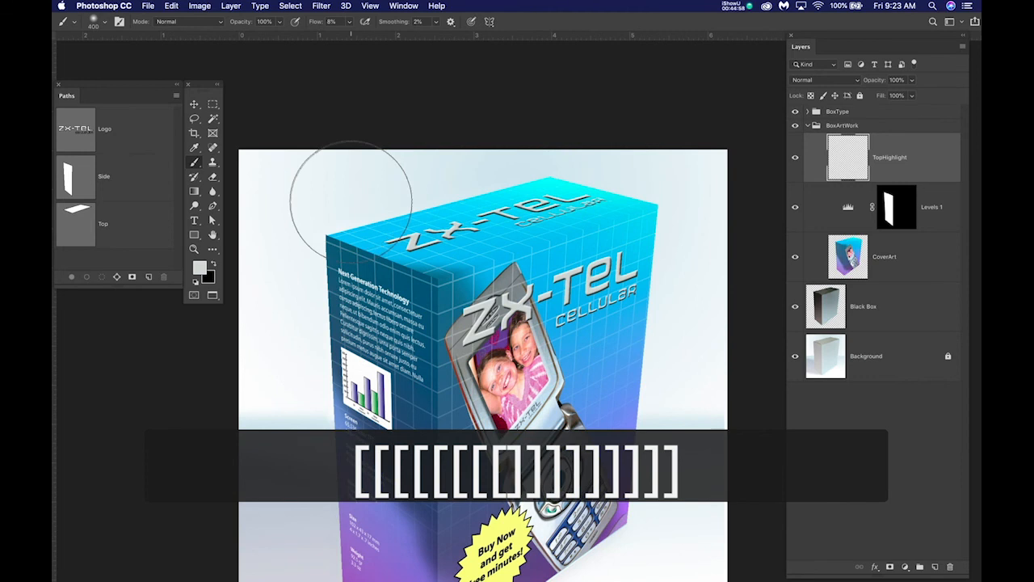
left_click(406, 182, "alt")
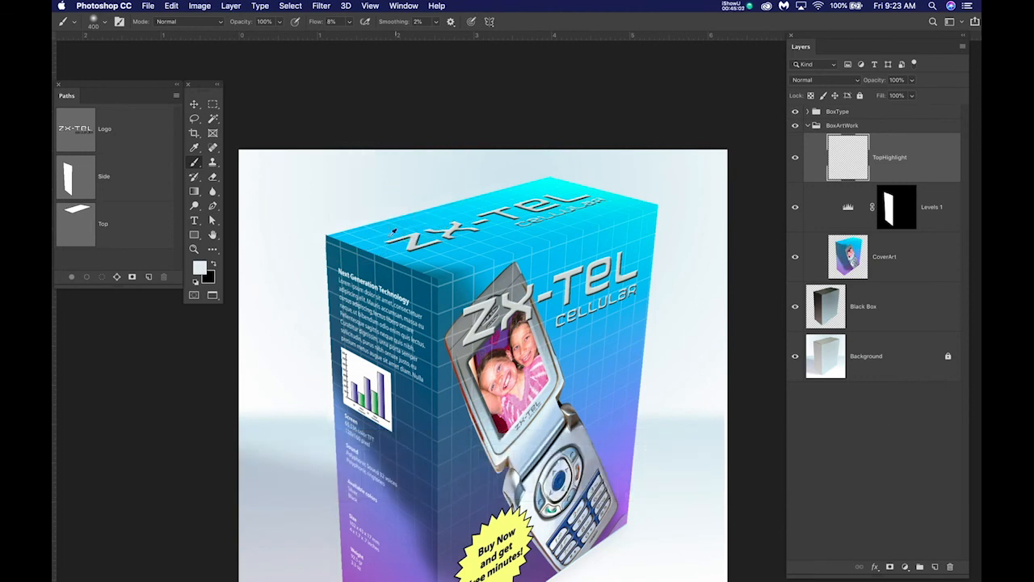
Check the brush's flow, opacity, smoothing and hardness settings.
left_click(331, 22)
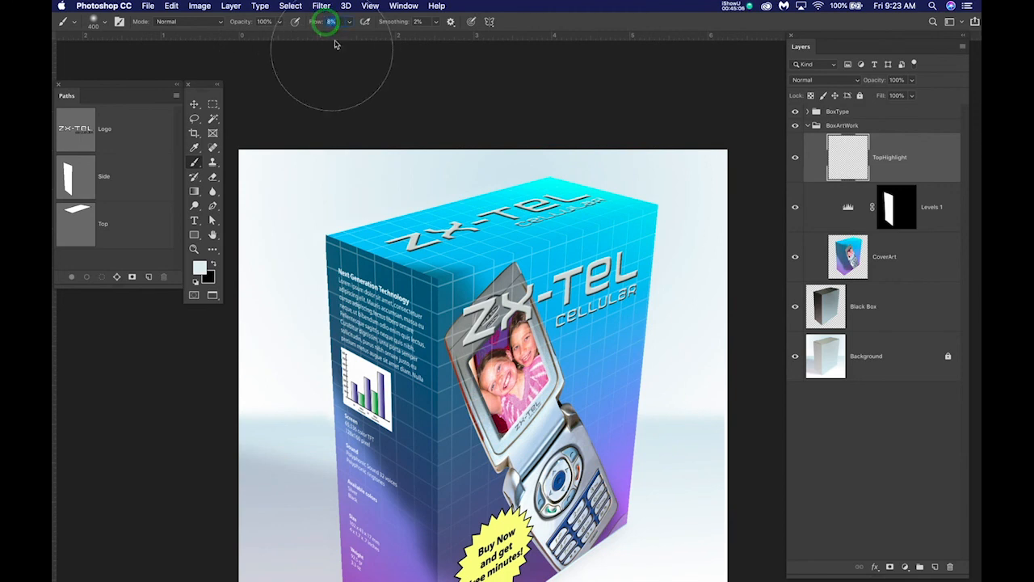
left_click(330, 22)
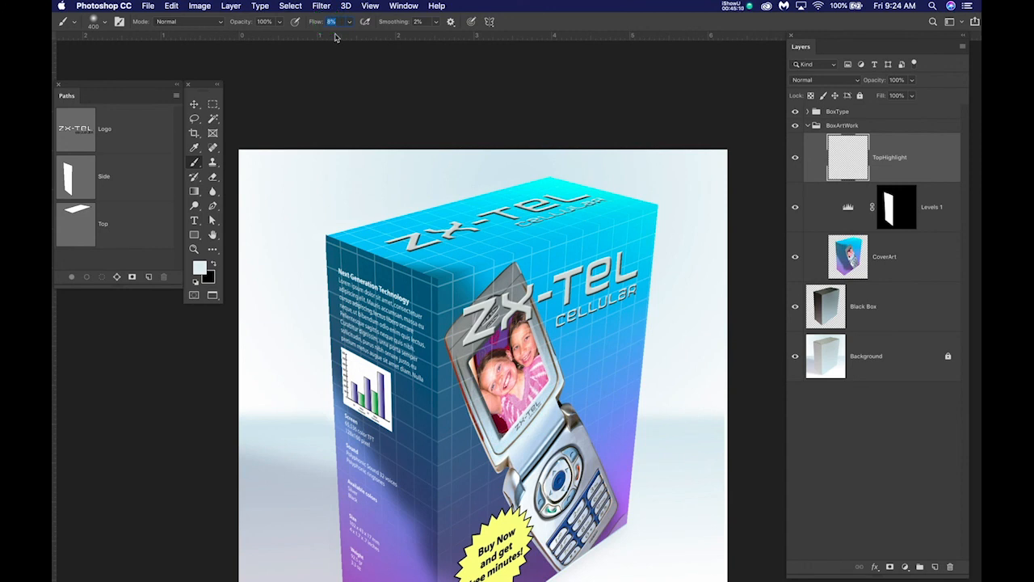
left_click(263, 22)
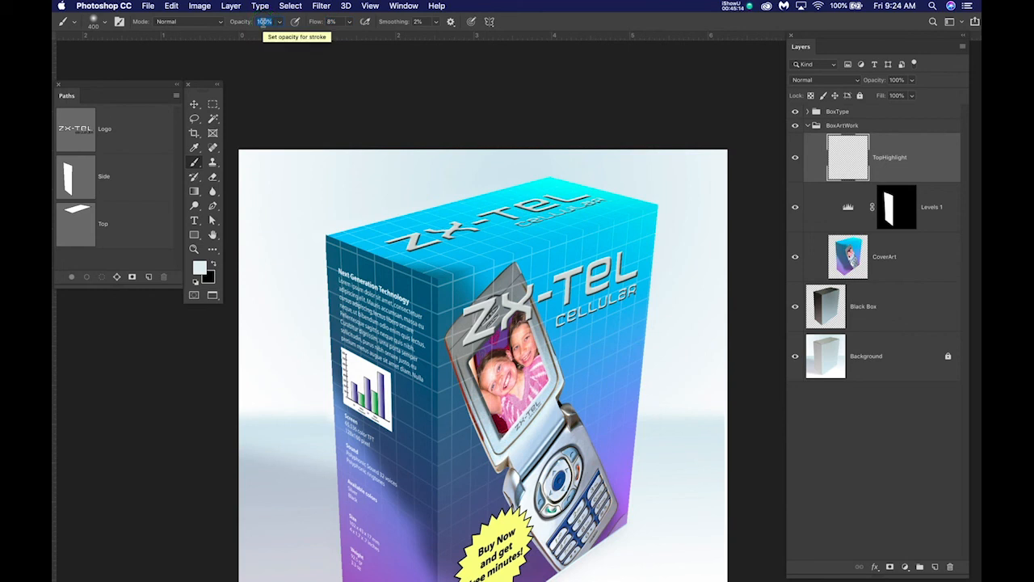
left_click(418, 22)
left_click(412, 22)
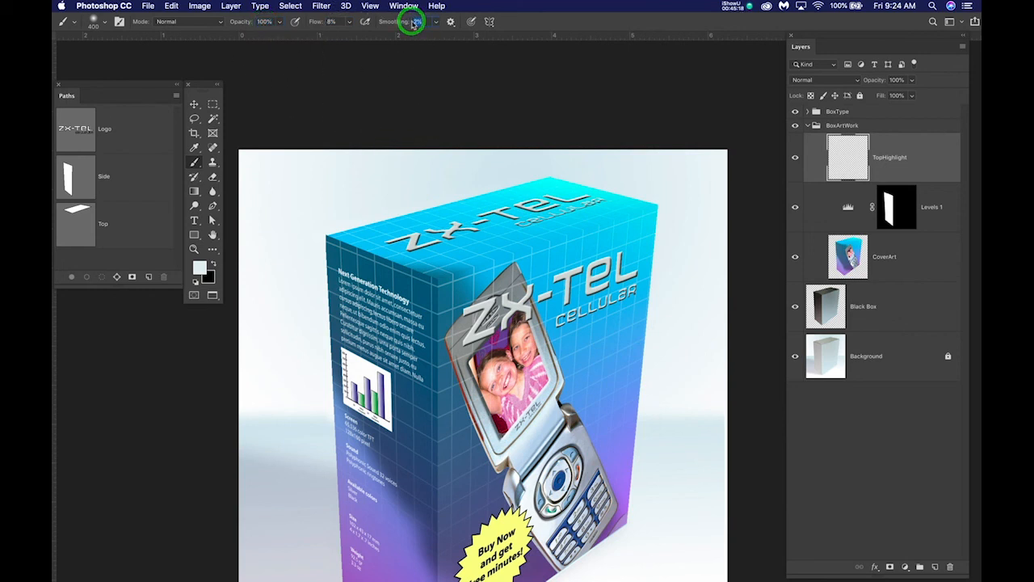
right_click(436, 211)
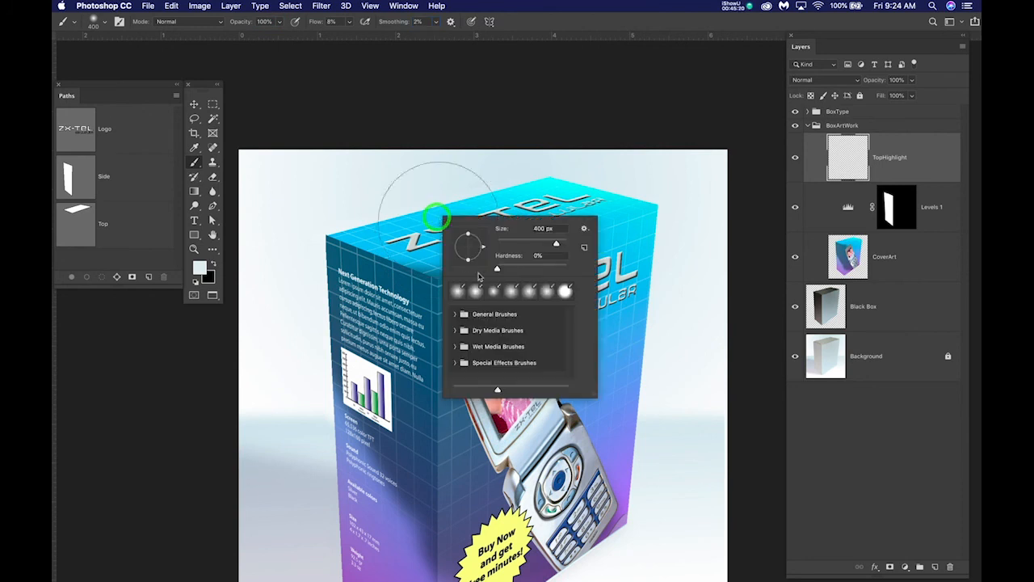
mouse_move(496, 271)
left_mouse_down()
mouse_move(575, 278)
mouse_move(486, 276)
left_mouse_up()
key("Return")
Paint a soft highlight along the top face's front edges on TopHighlight with a 250 px brush, and deselect.
key("bracketleft")
key("bracketleft")
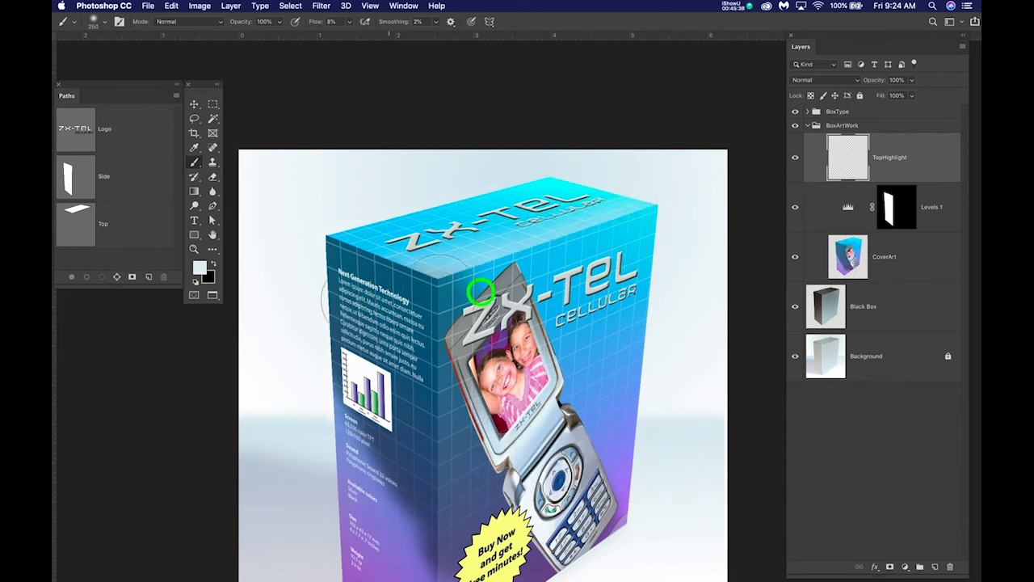
left_click_drag(664, 223, 684, 247)
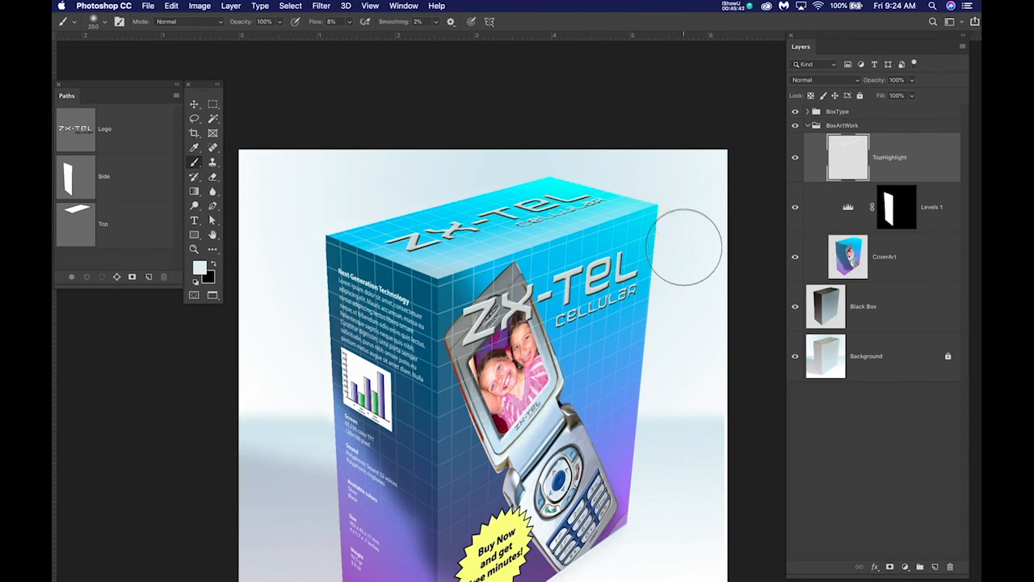
key("super+h")
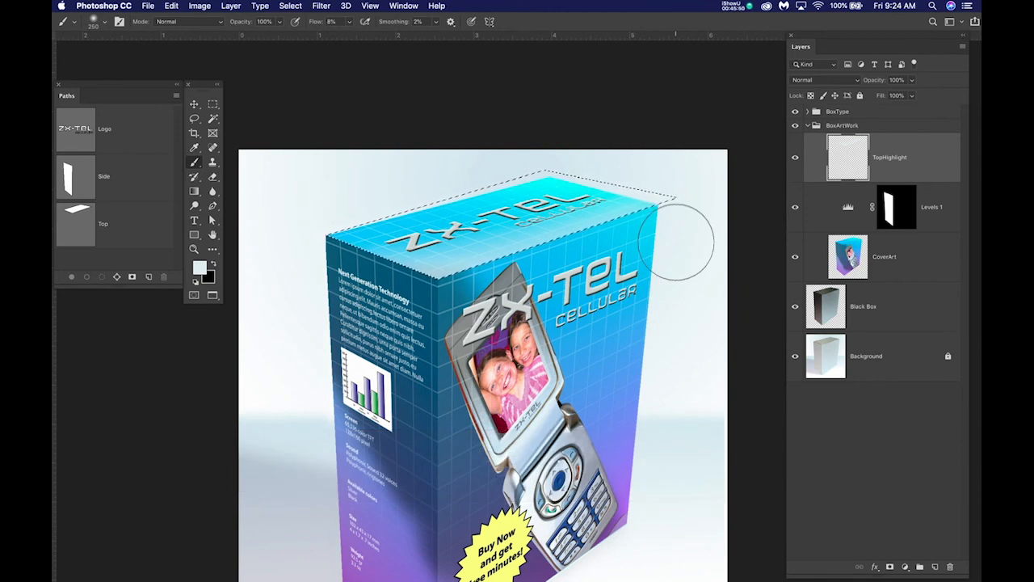
key("super+d")
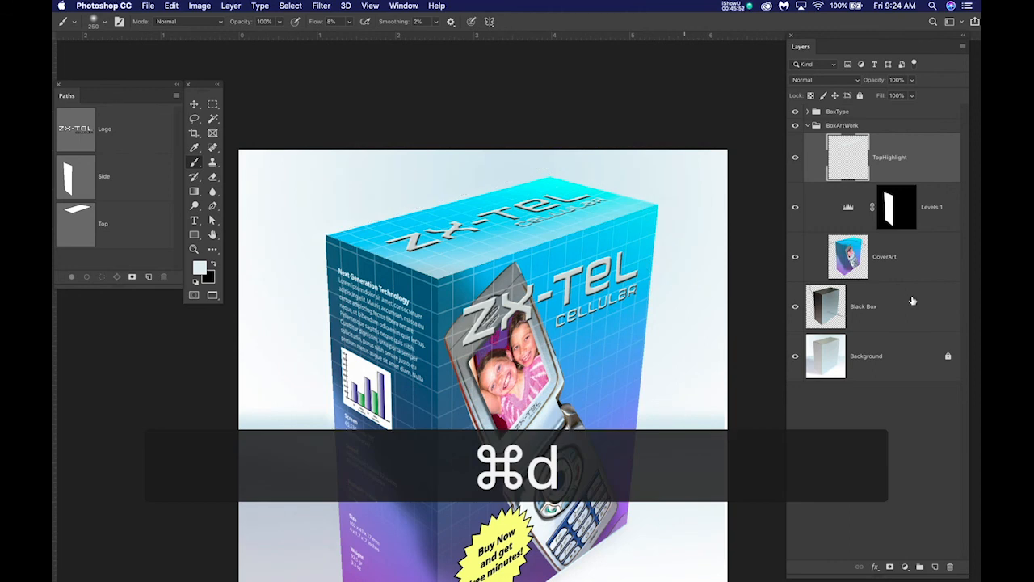
Set the TopHighlight layer's blend mode to Overlay.
left_click(937, 161)
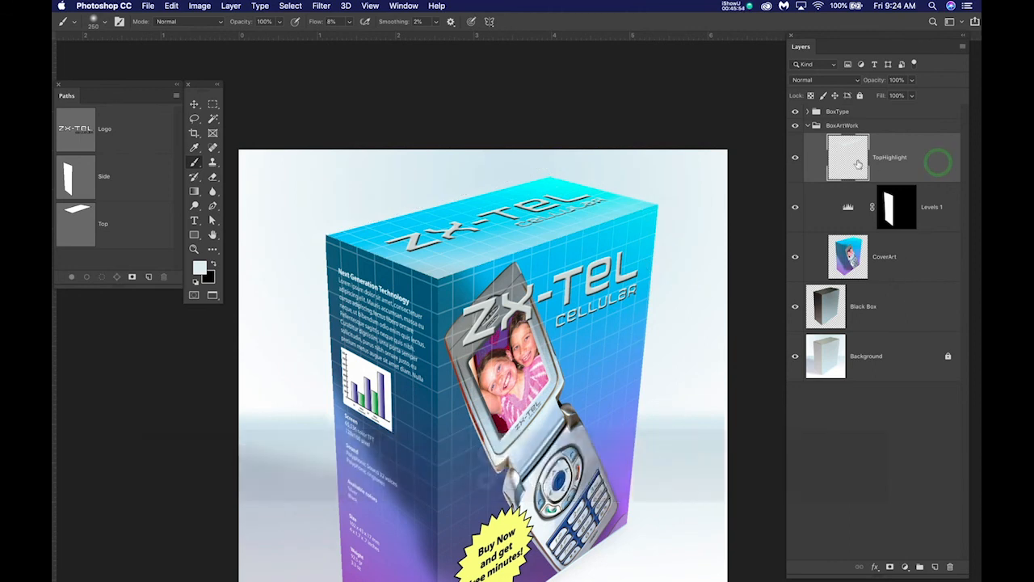
left_click(833, 81)
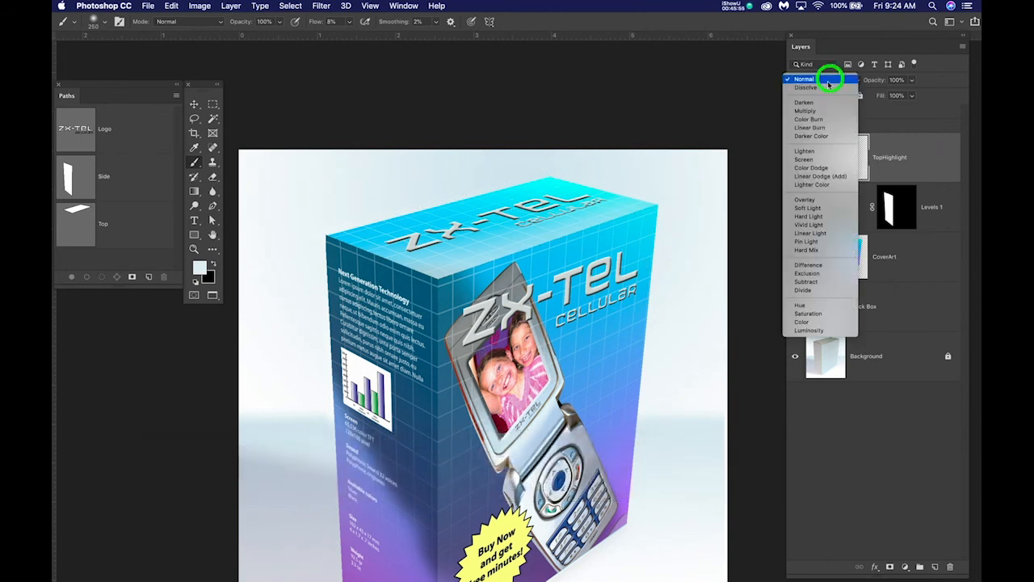
left_click(811, 202)
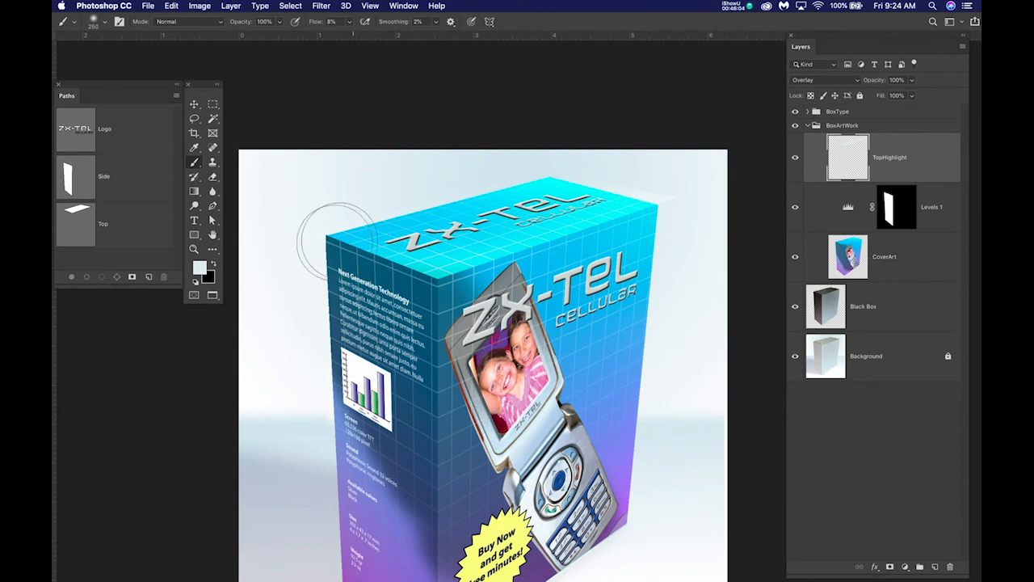
Toggle the CoverArt layer's visibility to check its edges, and add a layer mask to it.
left_click(796, 257)
left_click(798, 258)
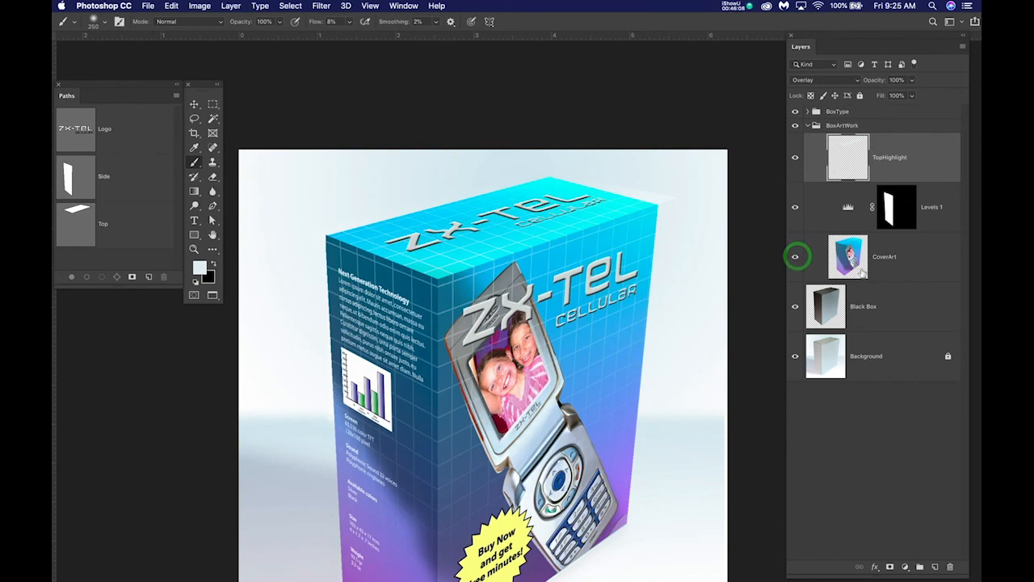
left_click(906, 260)
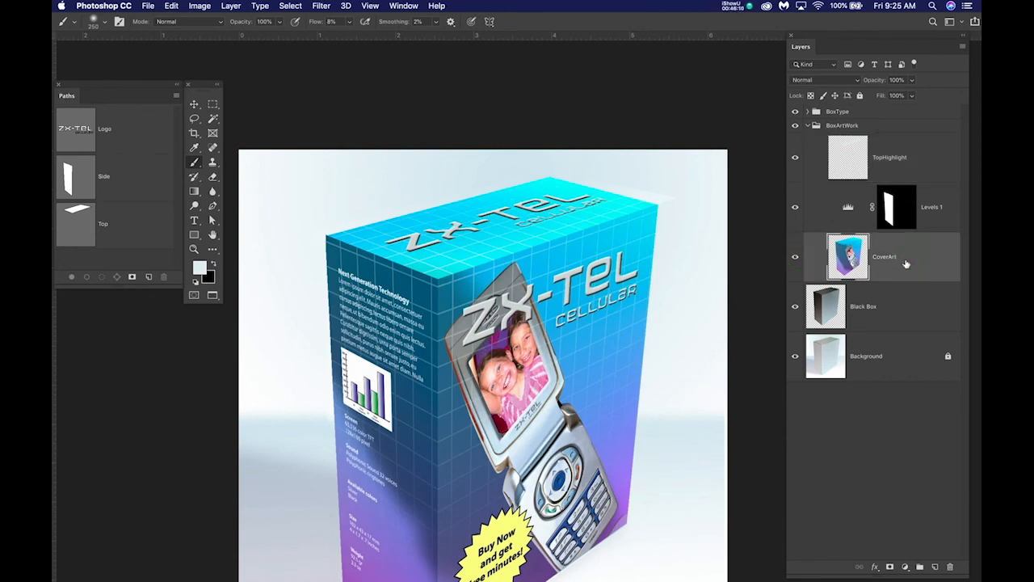
left_click(890, 568)
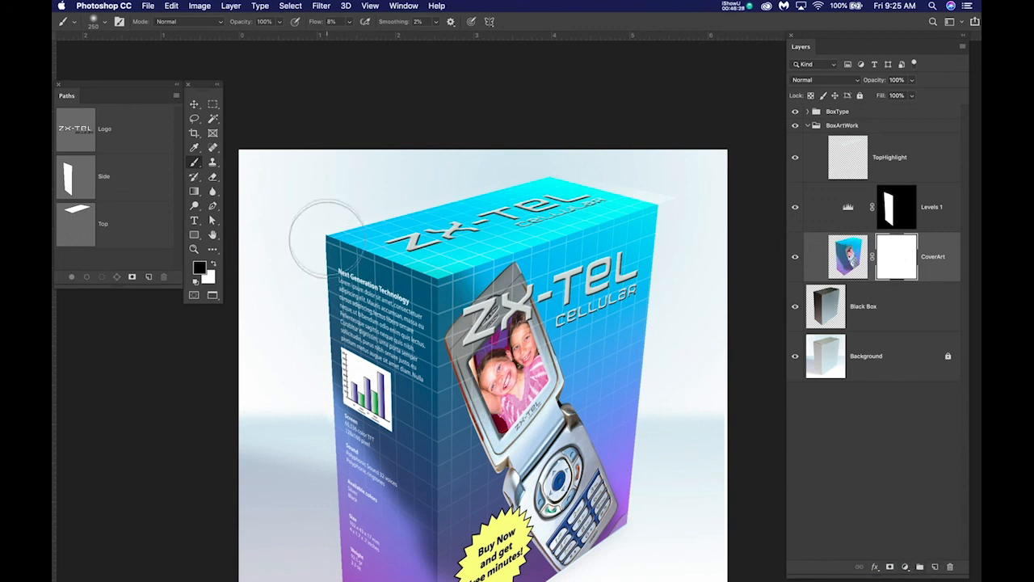
Shrink the brush to 6 px for detail work at the box's upper left corner and set its flow to 10%.
scroll(328, 233, "up", 5)
scroll(330, 235, "up", 8)
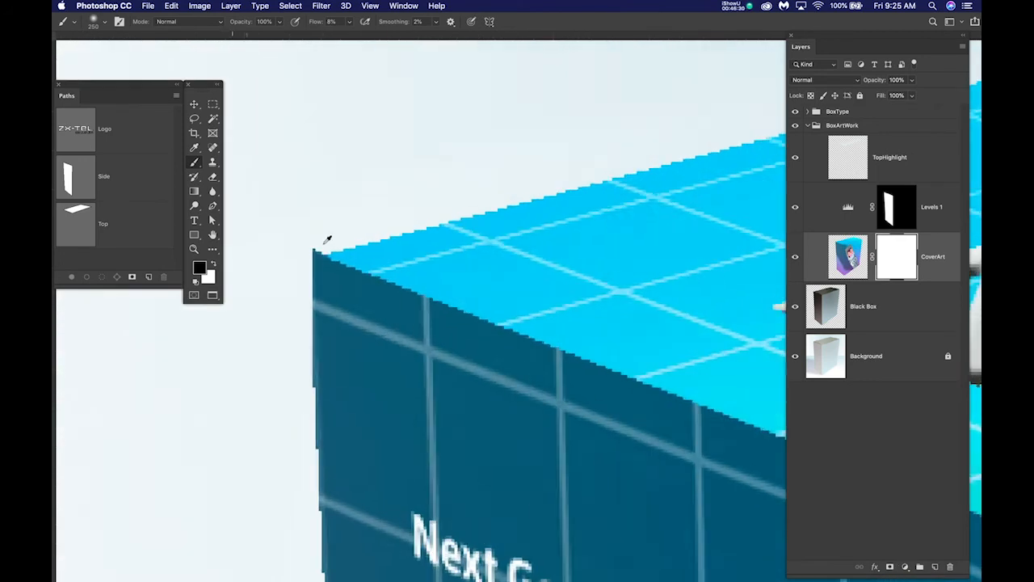
key("bracketleft")
key("bracketleft")
key("bracketleft")
key("bracketleft")
key("bracketleft")
key("bracketleft")
key("bracketleft")
key("bracketleft")
key("bracketleft")
key("bracketleft")
key("bracketleft")
key("bracketleft")
key("bracketleft")
key("bracketleft")
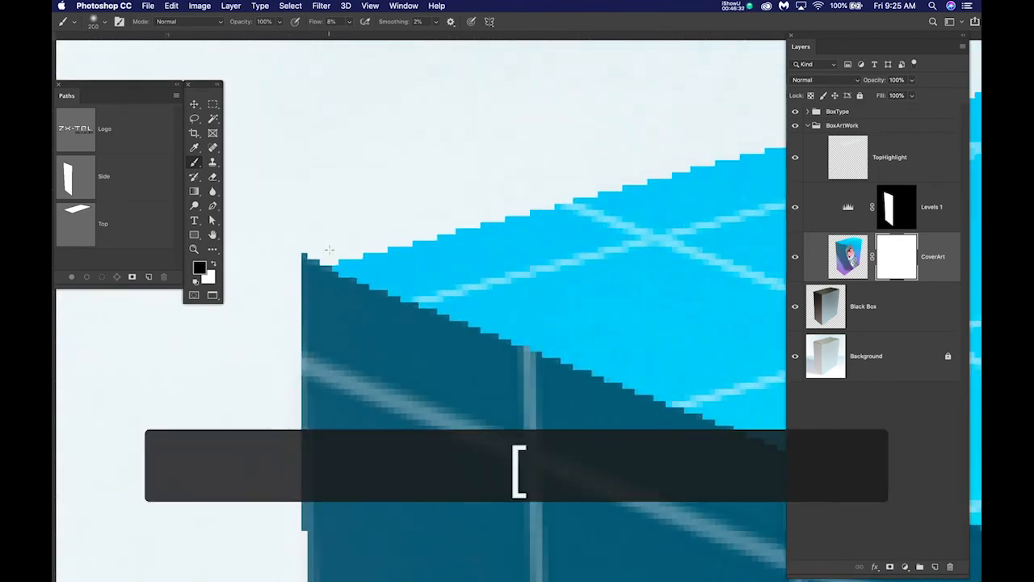
key("bracketleft")
key("bracketleft")
key("bracketleft")
key("bracketleft")
key("bracketleft")
key("bracketleft")
key("bracketleft")
key("bracketleft")
key("bracketleft")
key("bracketleft")
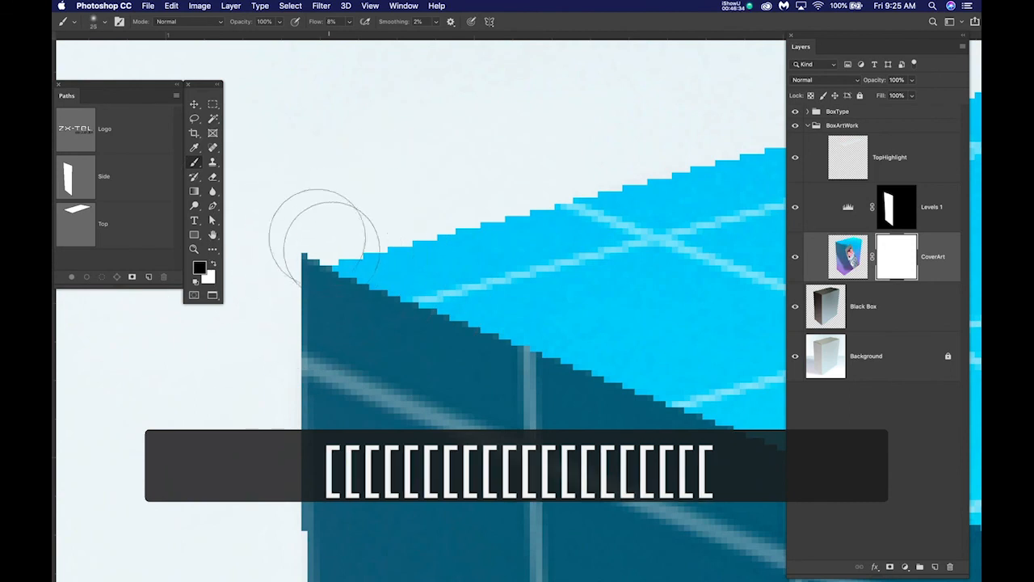
key("bracketleft")
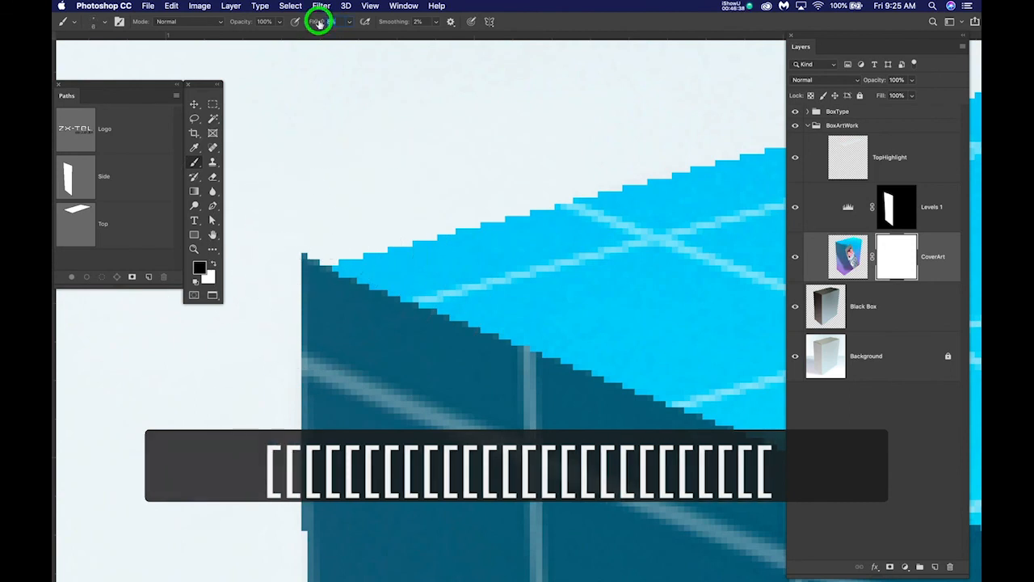
type("10")
key("Return")
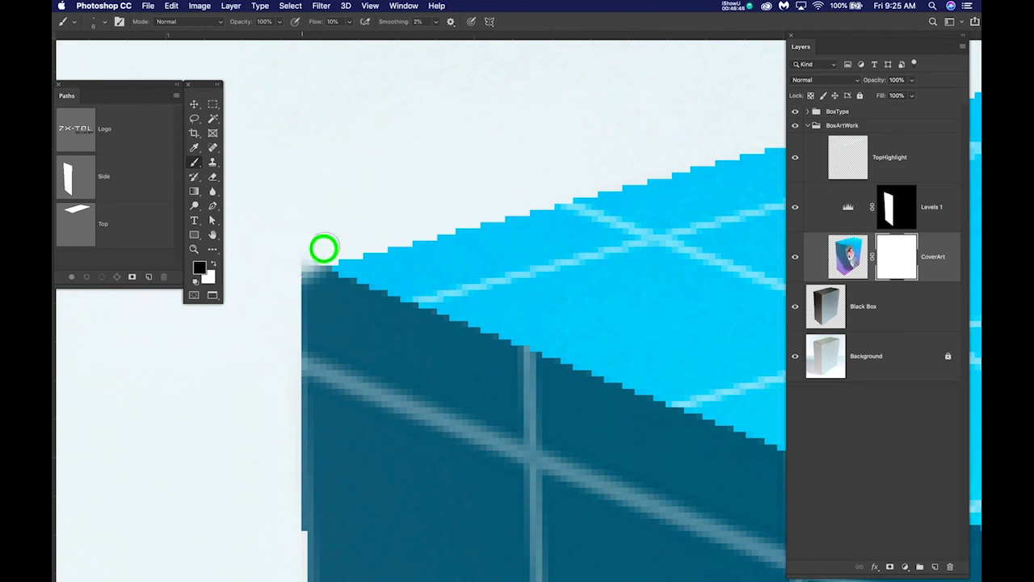
Paint black on the CoverArt mask with a 3 px brush to hide the stray pixels at the box's upper left corner.
key("bracketleft")
key("bracketleft")
key("bracketleft")
left_click(327, 258)
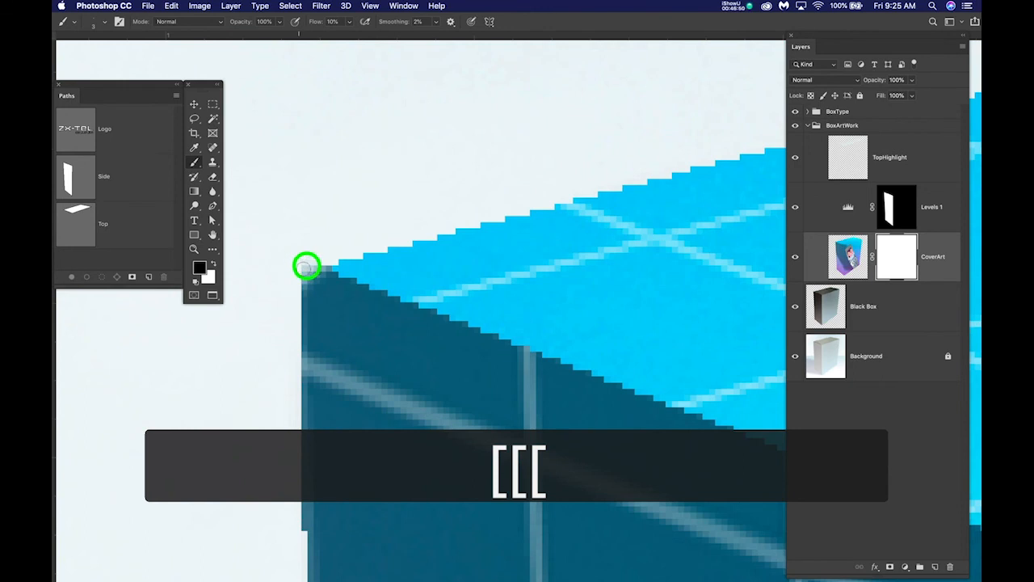
left_click_drag(323, 247, 295, 291)
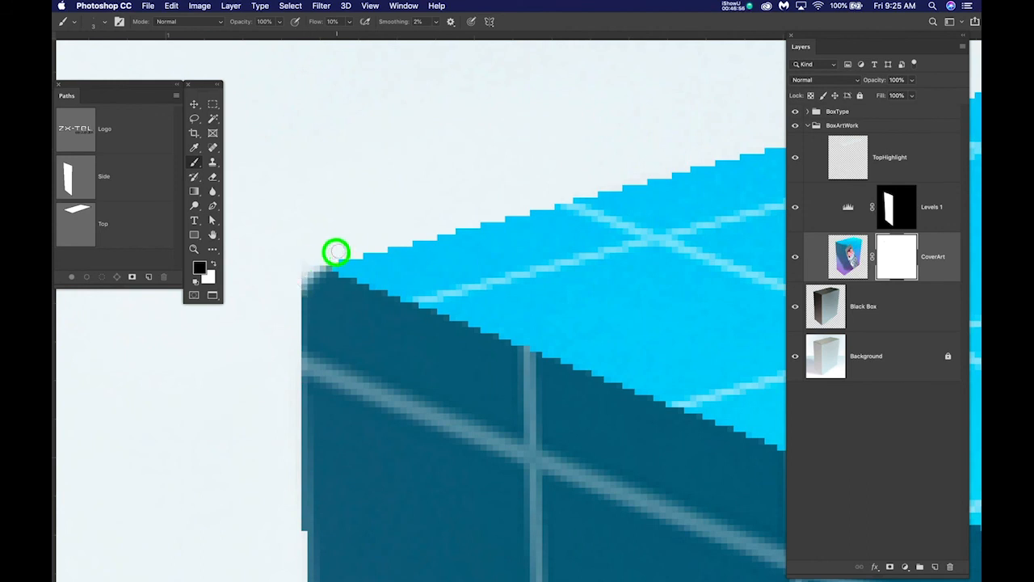
Collapse the BoxArtWork group and expand the BoxType group with the whole box in view.
scroll(421, 278, "down", 1)
scroll(421, 278, "down", 5)
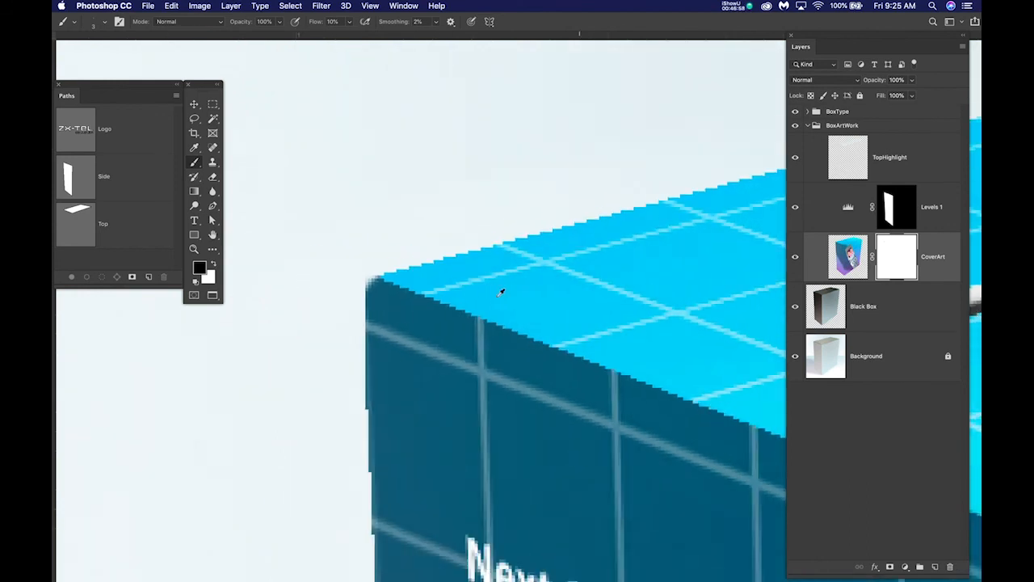
scroll(536, 317, "down", 4)
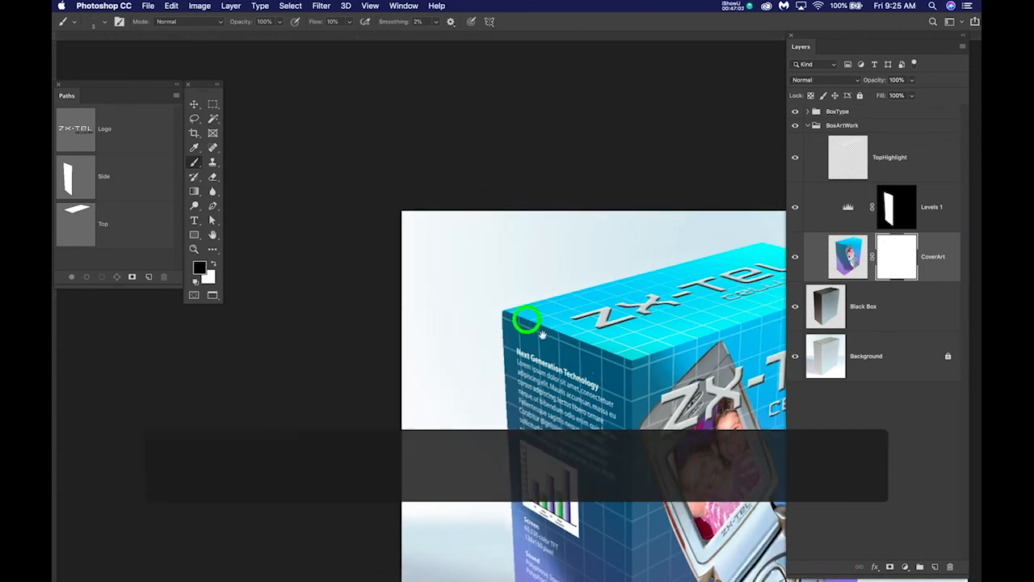
left_click_drag(554, 347, 447, 245)
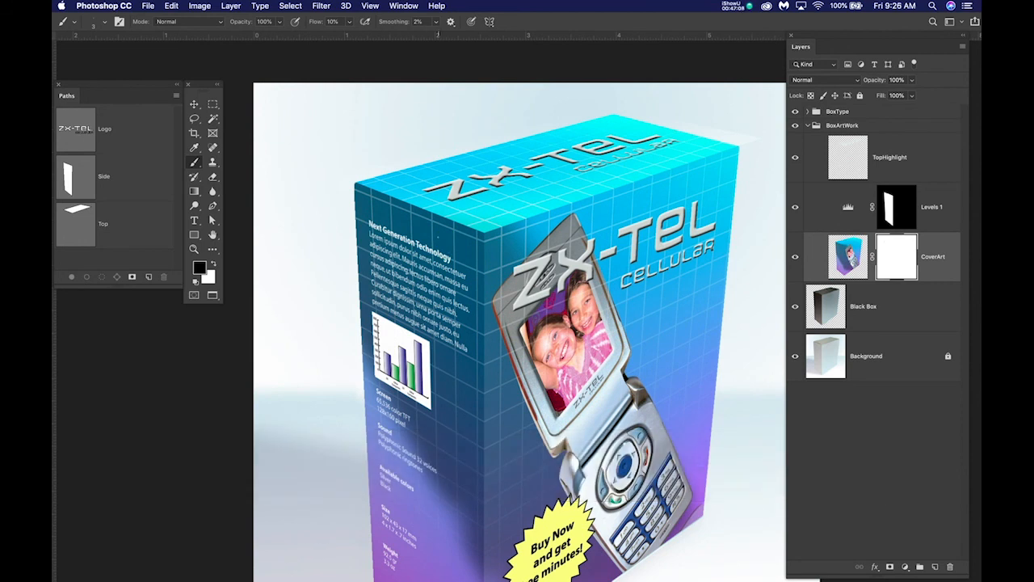
scroll(450, 246, "down", 1)
left_click_drag(484, 266, 481, 253)
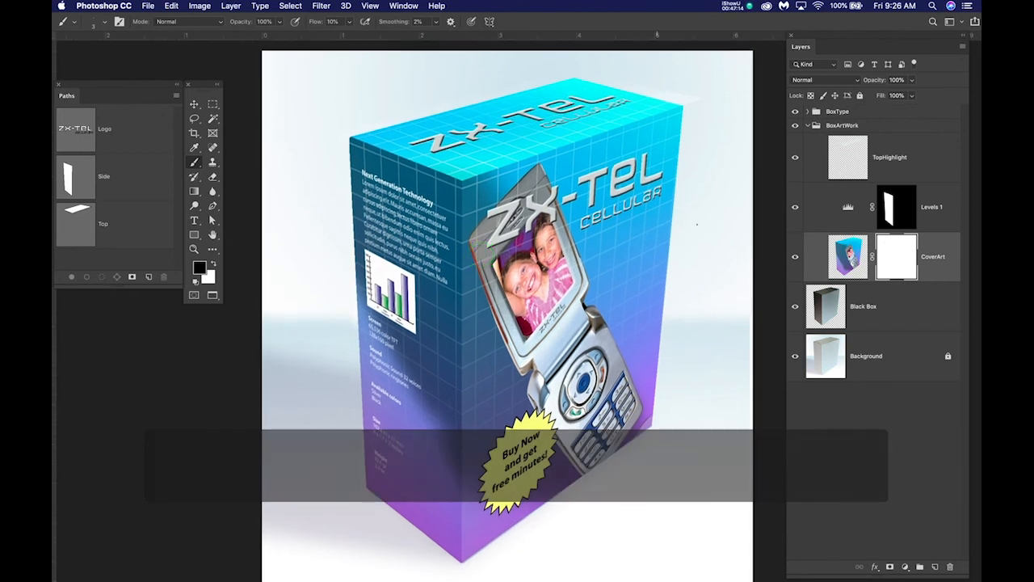
left_click(811, 126)
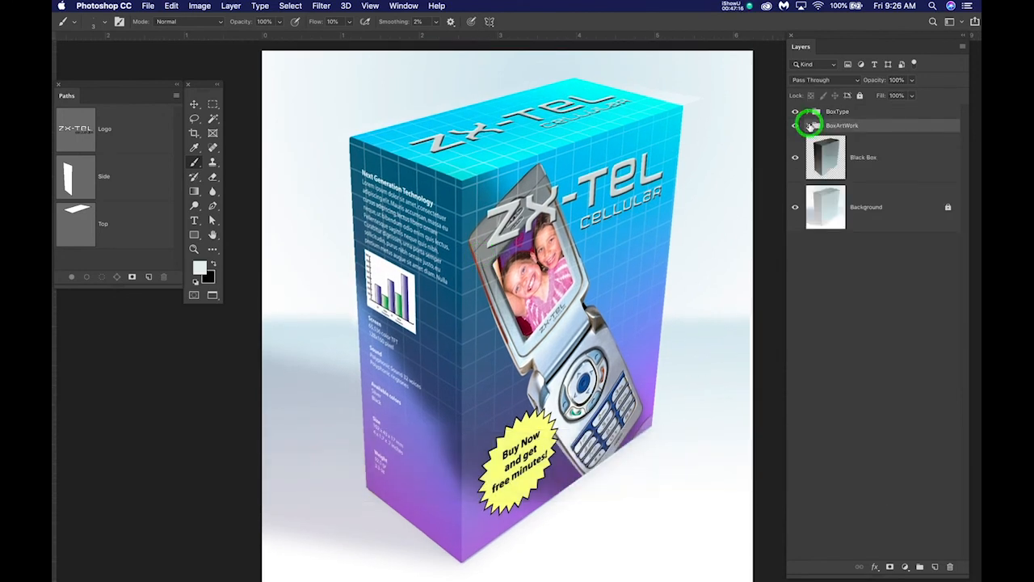
left_click(806, 114)
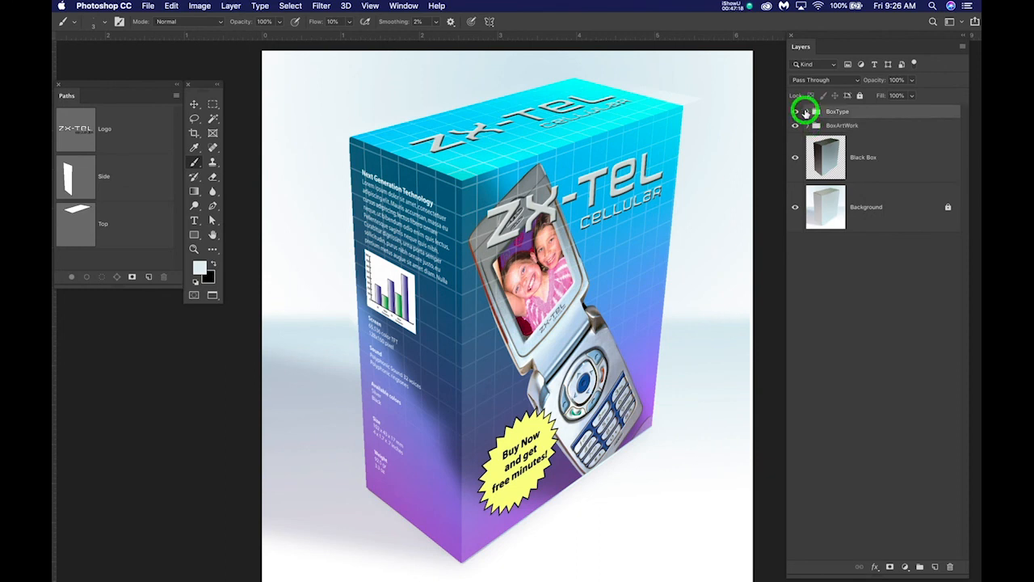
left_click(806, 114)
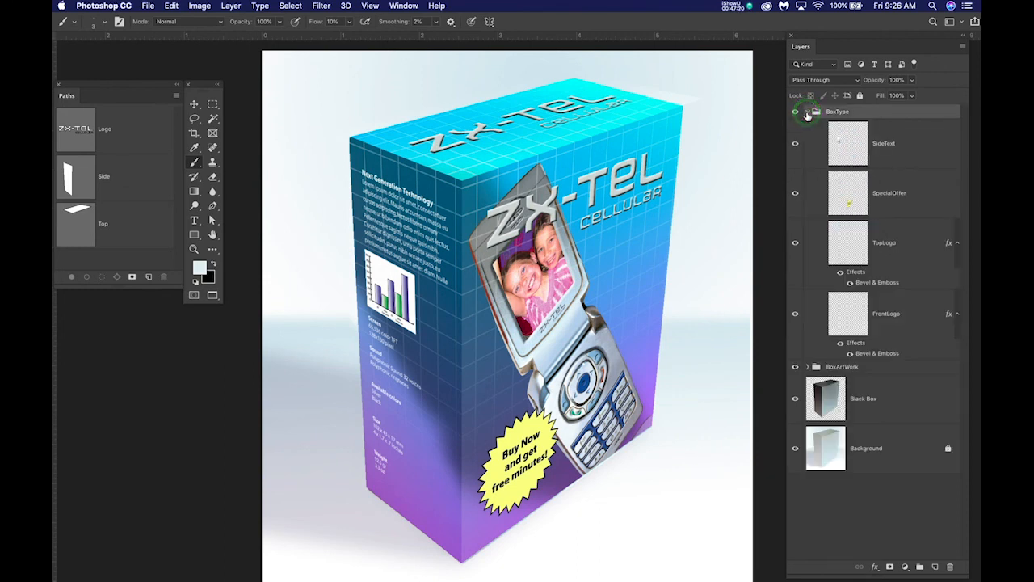
Review the TopLogo and FrontLogo layers and their Bevel & Emboss effects.
left_click(884, 242)
left_click(897, 315)
left_click(884, 240)
left_click(892, 315)
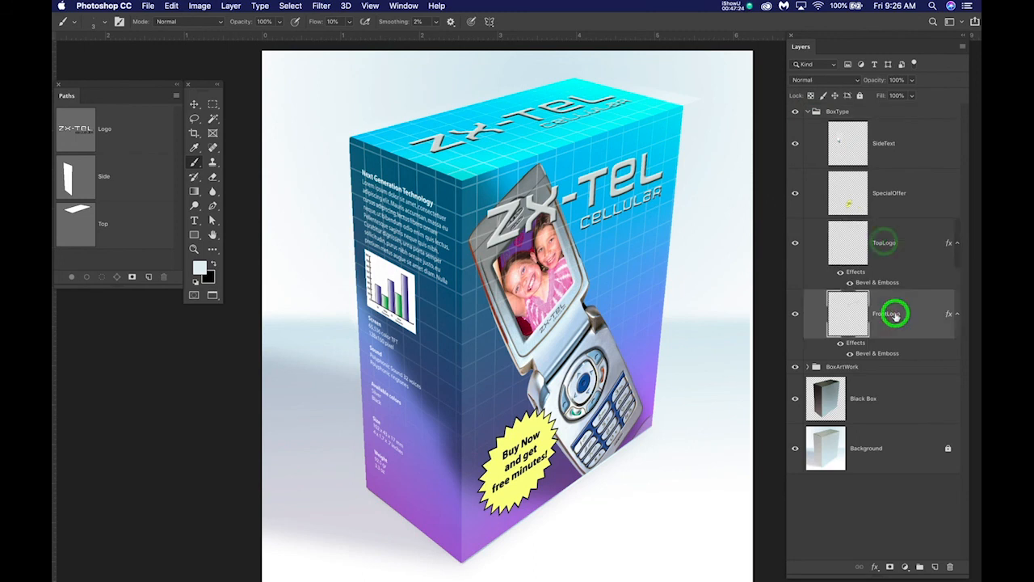
left_click(879, 354)
left_click(878, 280)
left_click(881, 353)
left_click(876, 281)
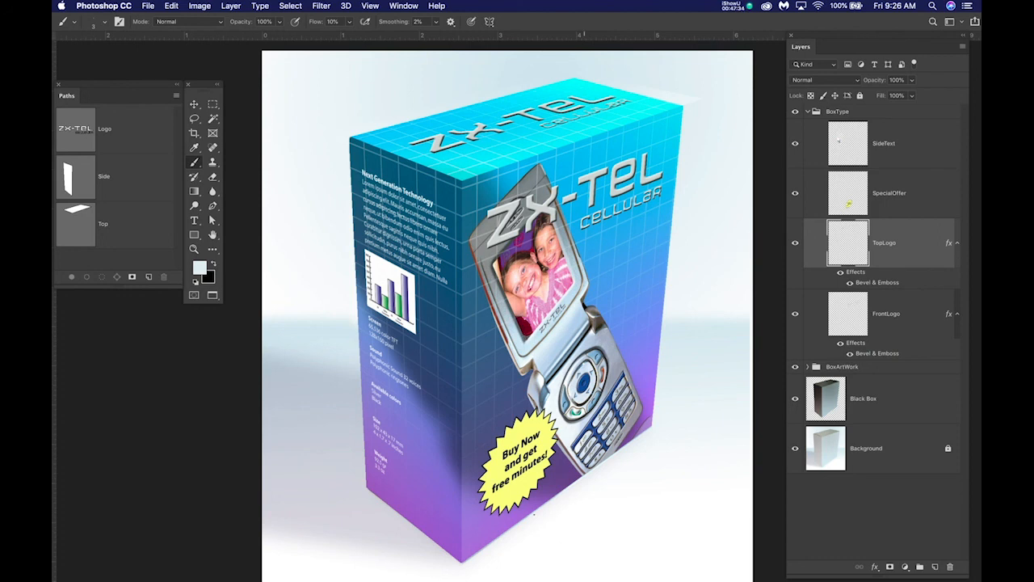
Add a Multiply drop shadow to the SpecialOffer layer with 52% opacity, 120° angle, 5 px distance and 21 px size.
scroll(518, 496, "up", 4)
left_click(903, 193)
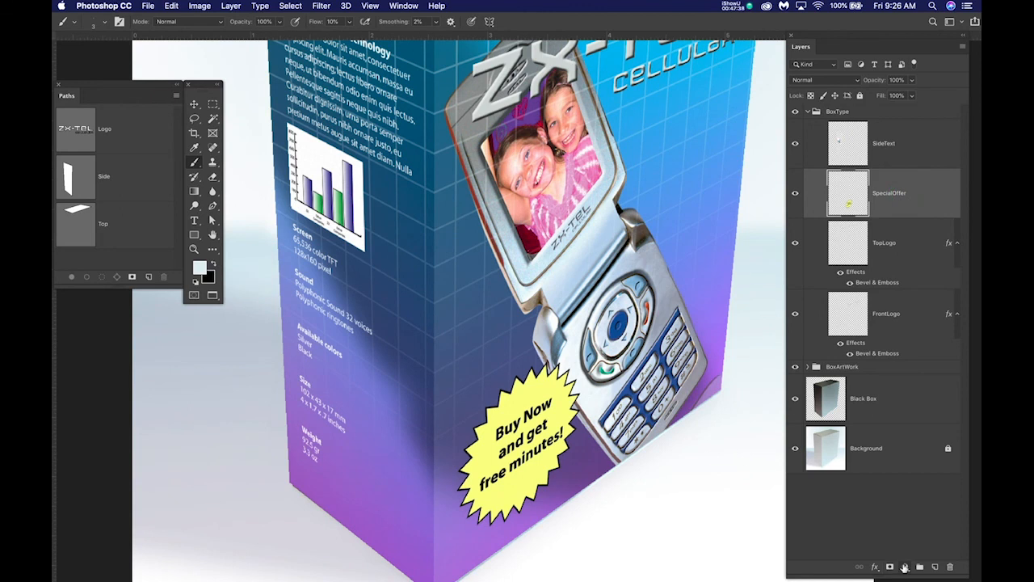
left_click(884, 568)
left_click(896, 566)
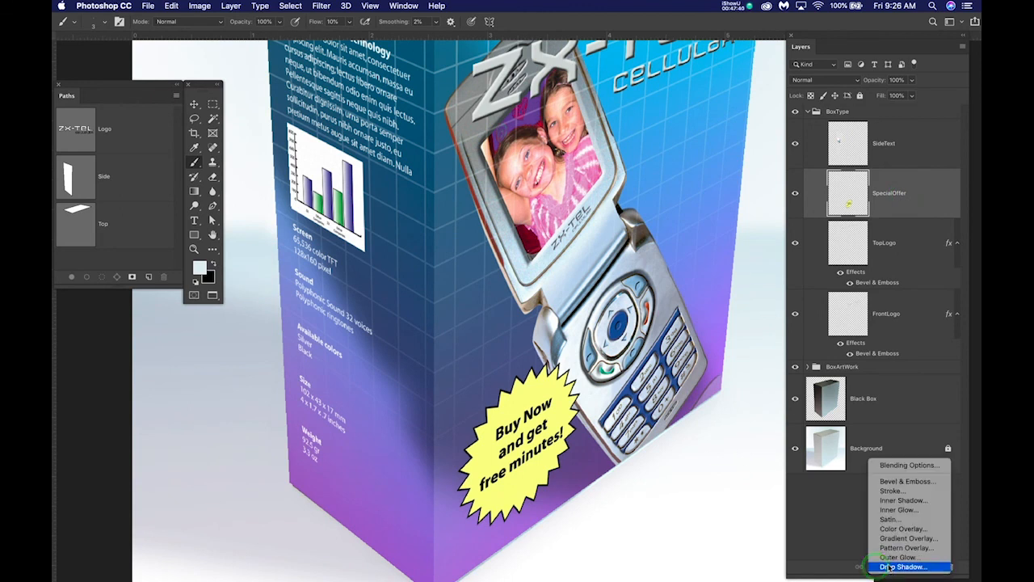
left_click(497, 284)
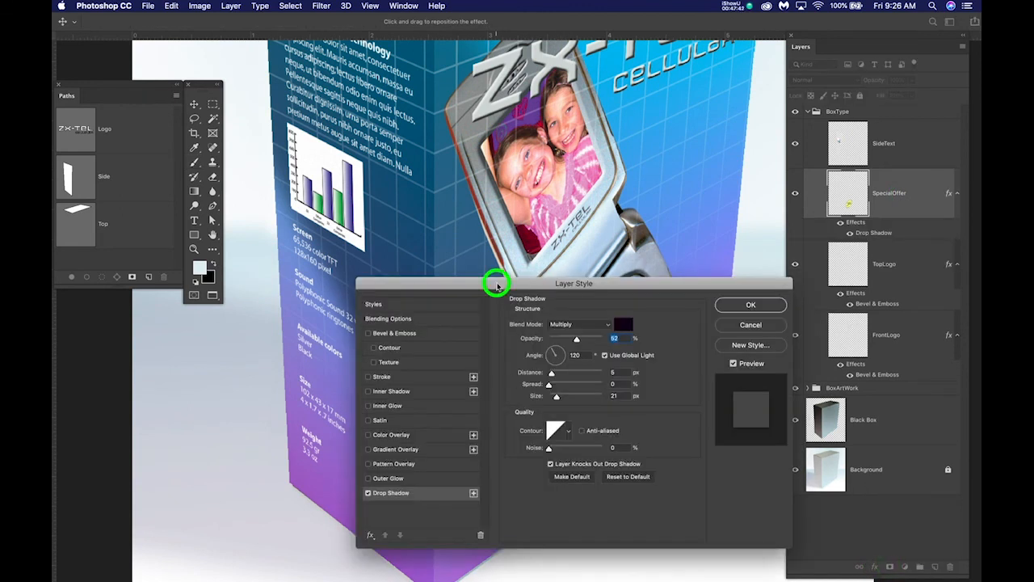
left_click_drag(497, 285, 403, 42)
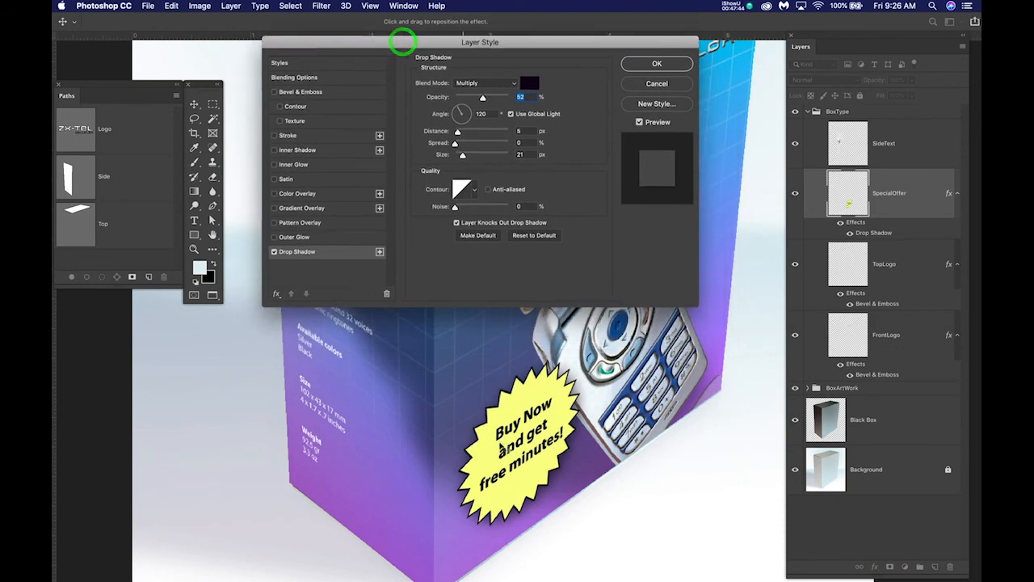
left_click(639, 123)
left_click(639, 123)
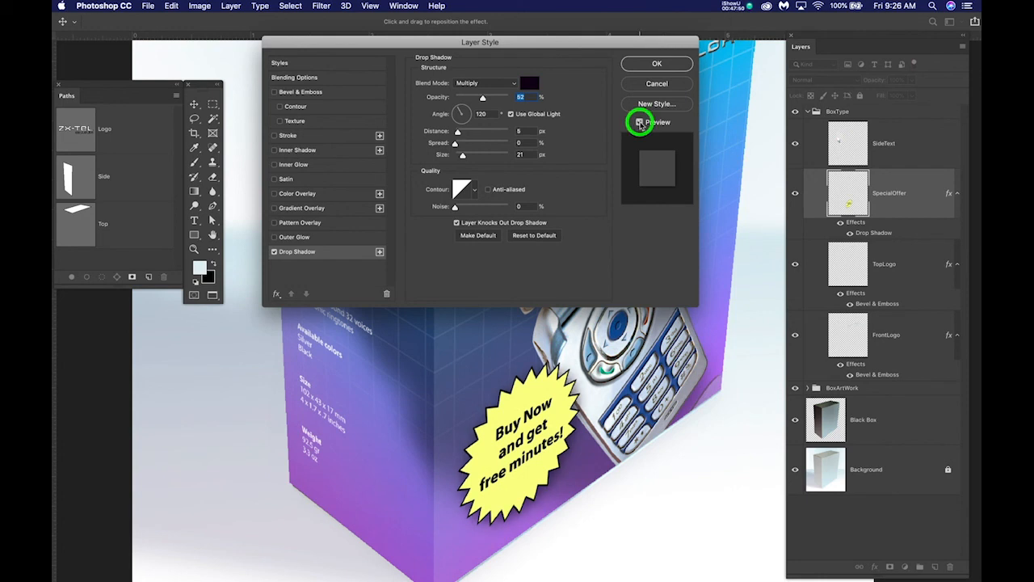
left_click(656, 63)
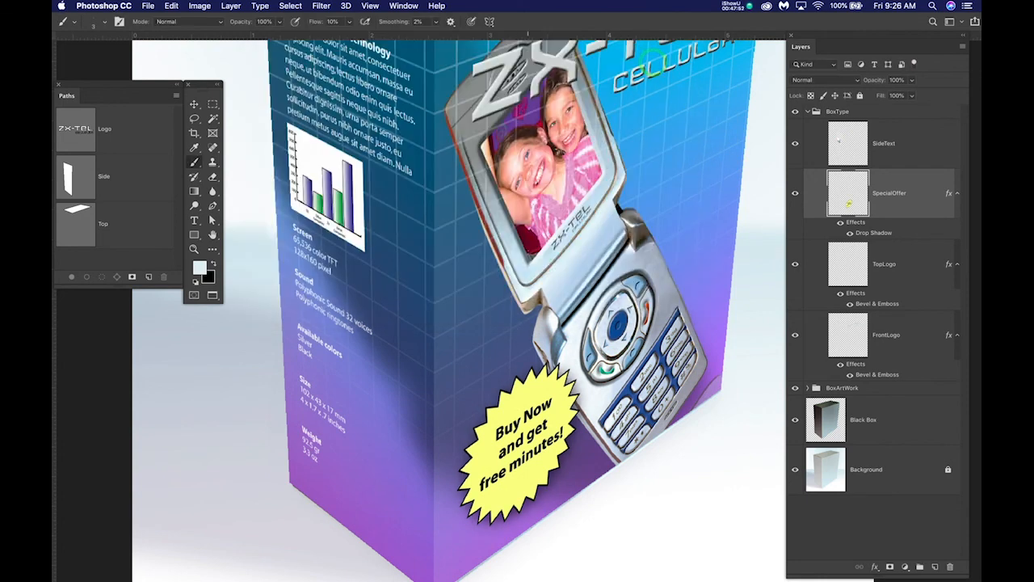
scroll(521, 323, "down", 8)
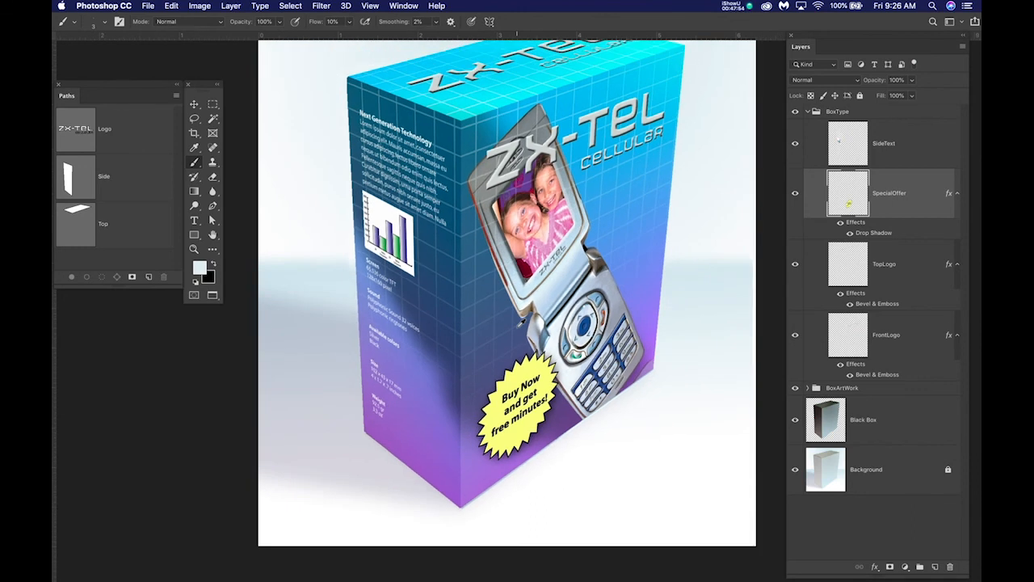
left_click_drag(527, 267, 490, 310)
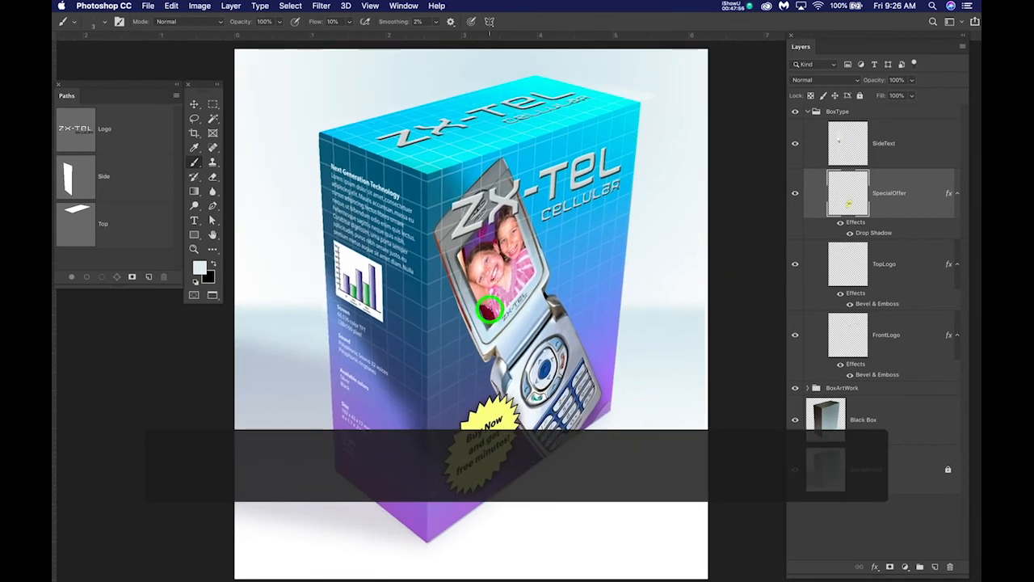